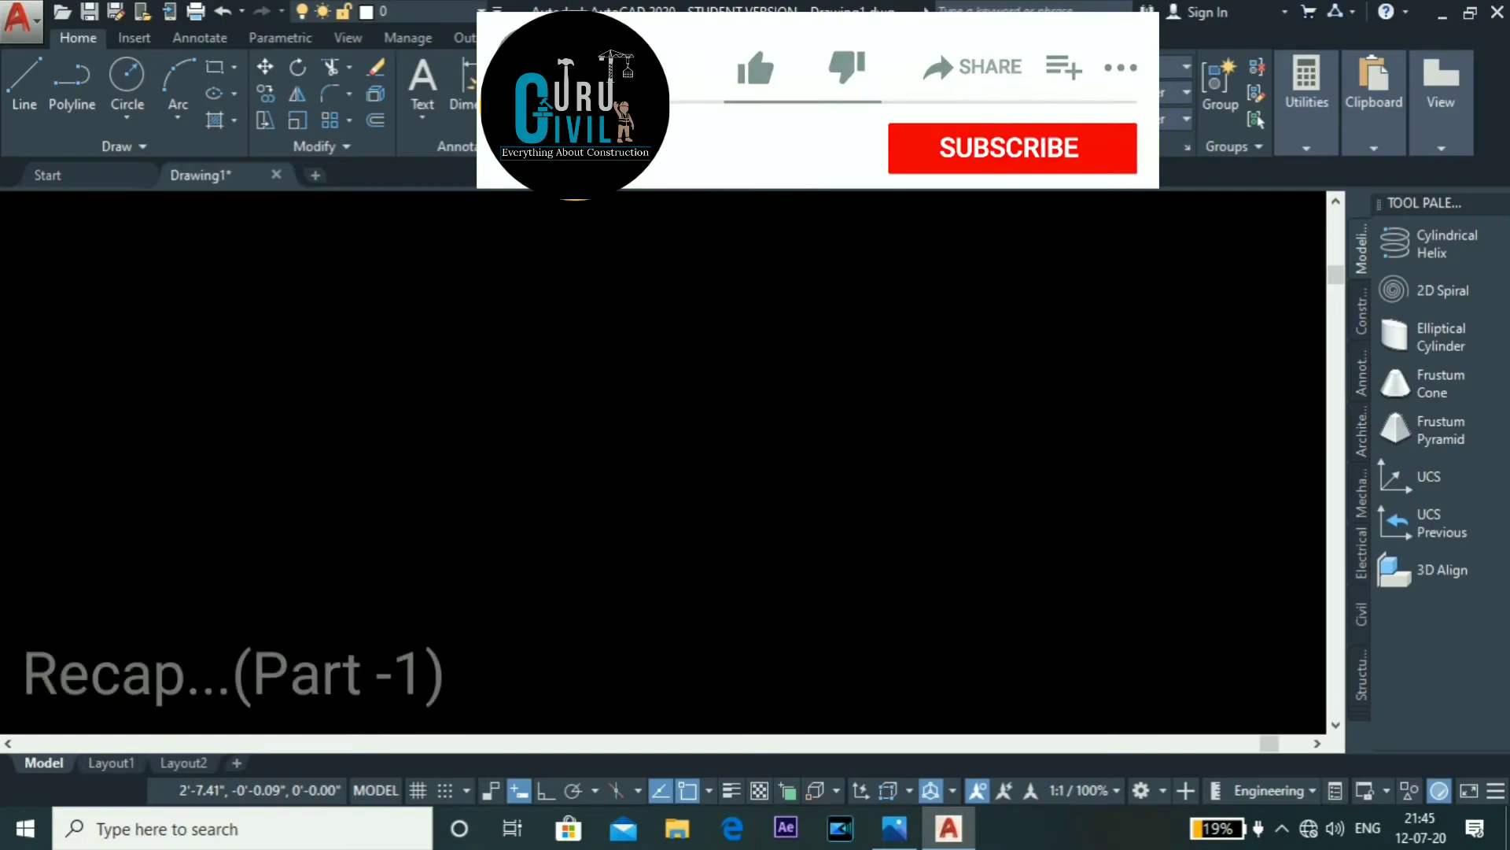
Step: Draw a straight horizontal line with Ortho on as the top edge of the square outline
click(523, 354)
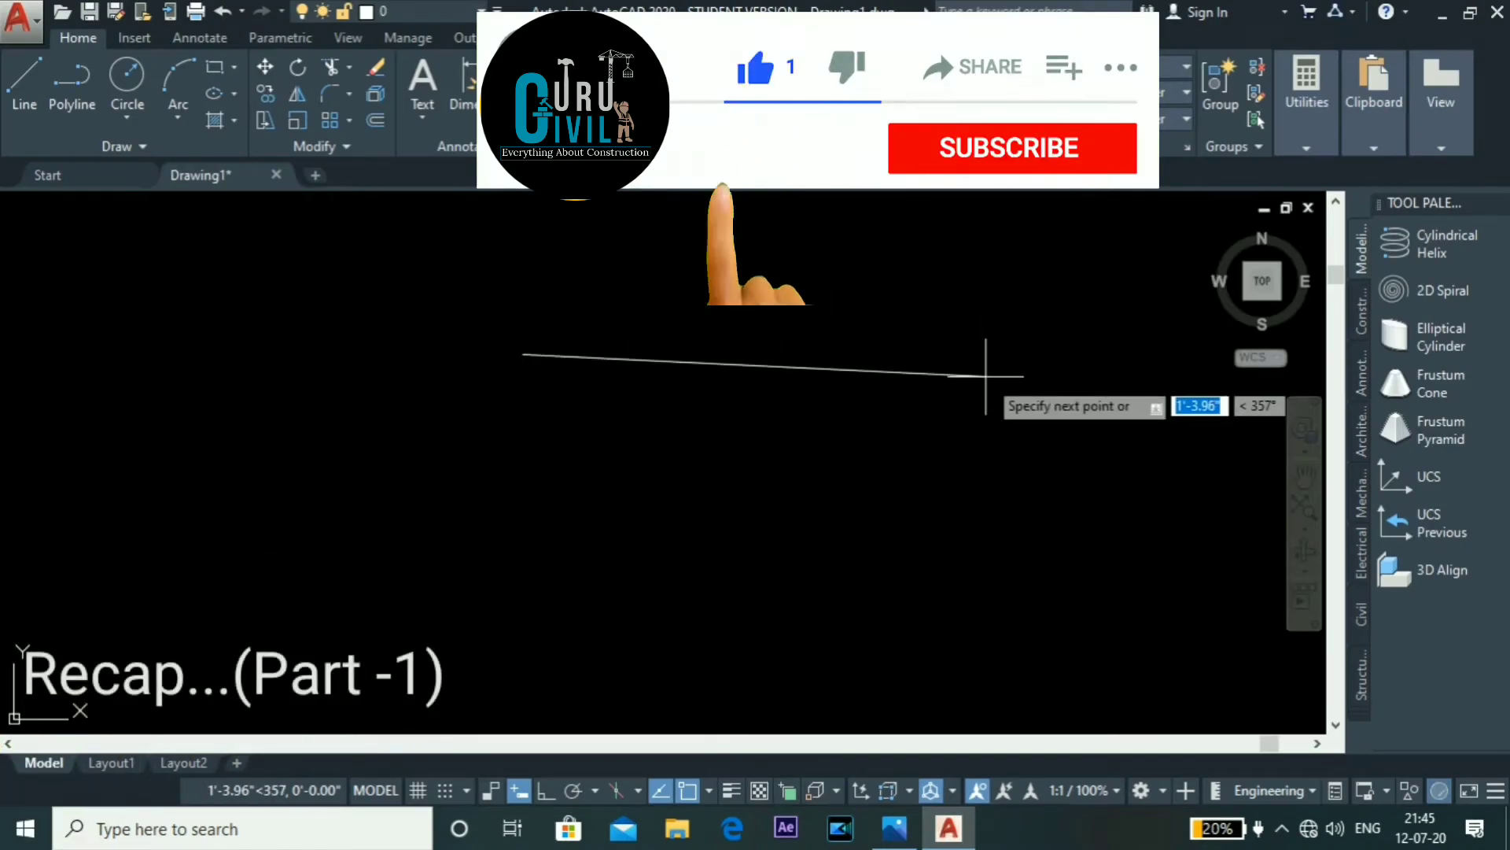
key(Return)
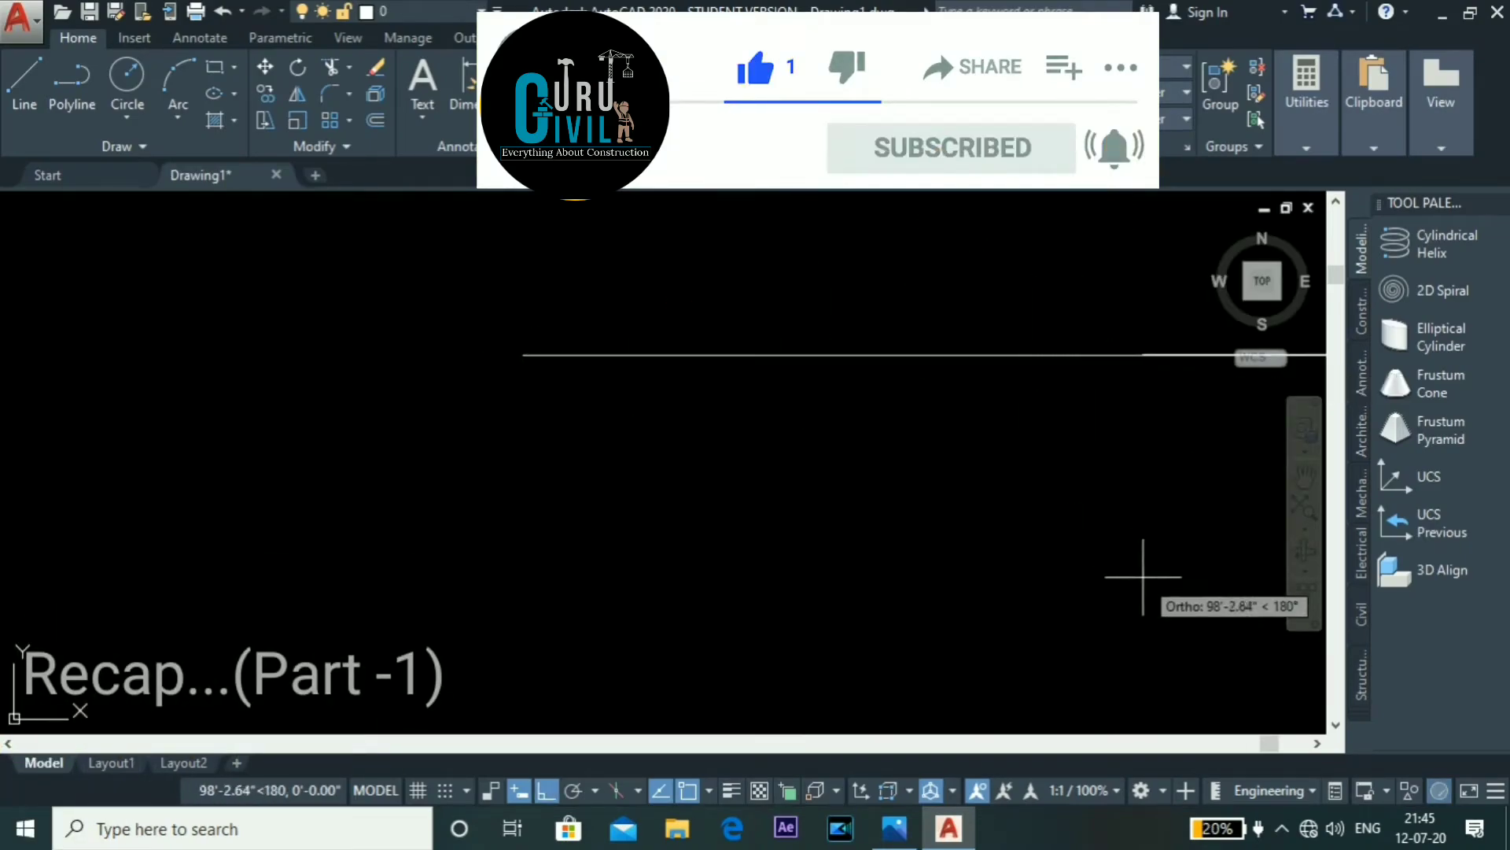
scroll(691, 525, down, 4)
scroll(720, 487, up, 2)
scroll(465, 377, down, 10)
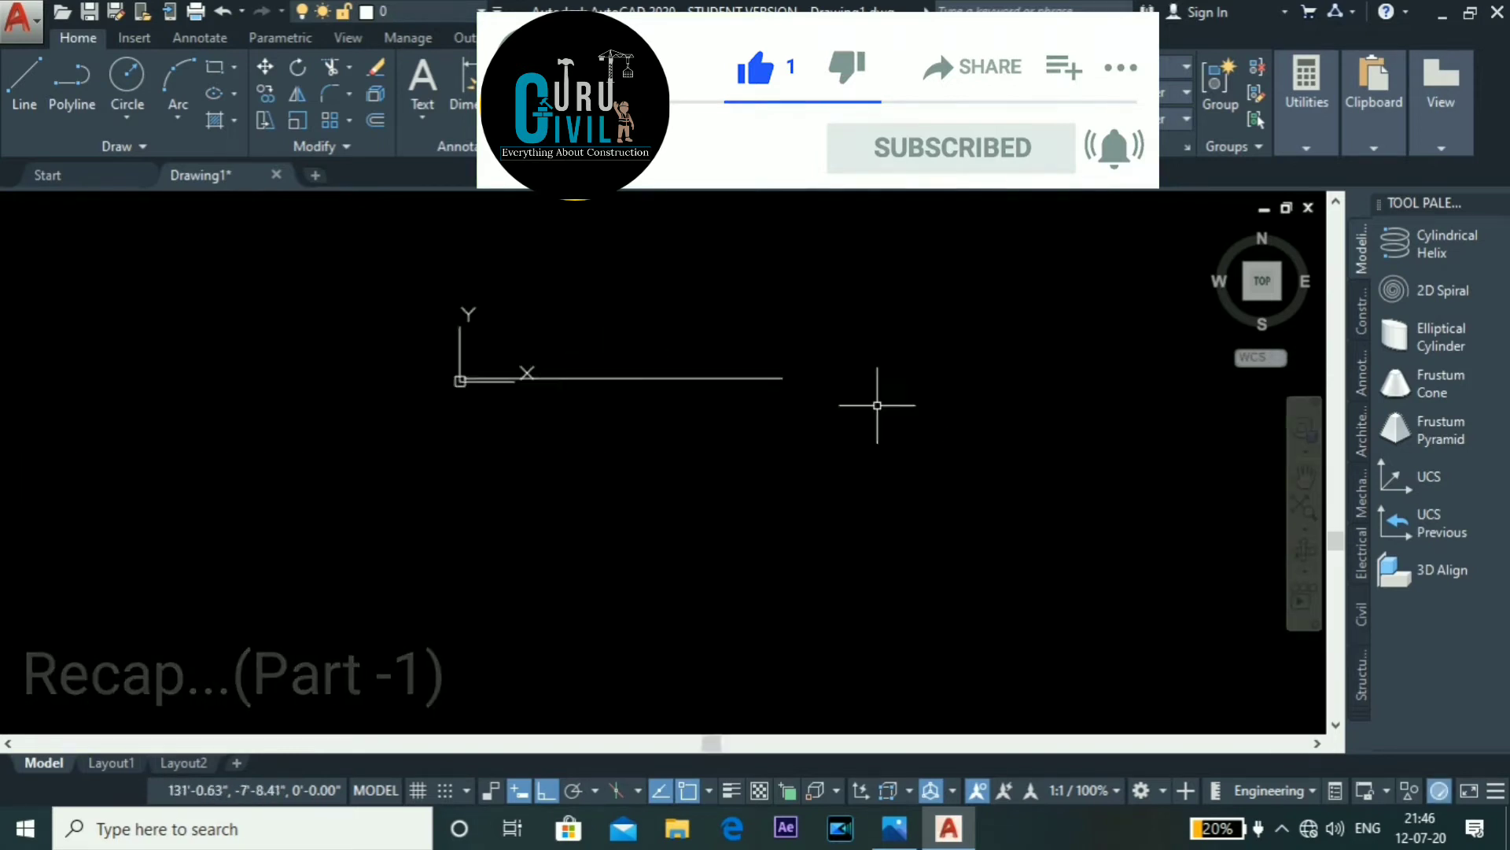
Step: Draw the remaining sides, each 100' long, to complete the square outline
scroll(865, 398, up, 5)
key(l)
key(Return)
click(567, 339)
text(100')
key(Return)
scroll(905, 347, down, 5)
text(100')
key(Return)
scroll(668, 555, up, 3)
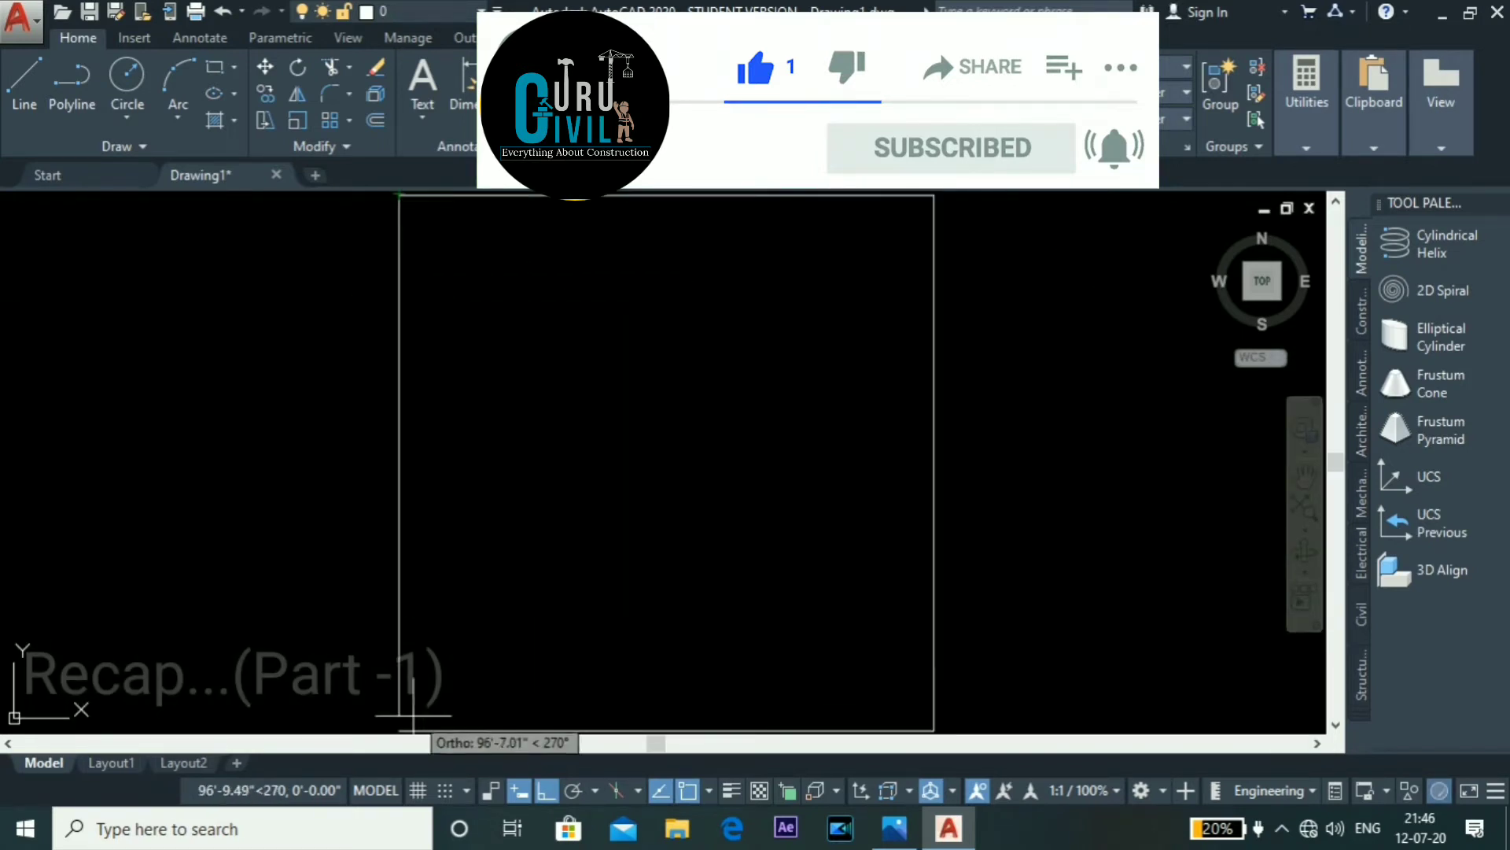
key(Escape)
Step: Add linear dimensions to the sides of the square, starting with the top edge
key(d)
key(l)
key(i)
key(Return)
click(404, 211)
click(908, 211)
click(668, 284)
scroll(576, 273, up, 10)
scroll(577, 273, down, 10)
click(907, 211)
key(Escape)
Step: Delete the linear dimensions from the square
click(753, 243)
click(425, 459)
key(Delete)
Step: Use UCSICON to stop the coordinate icon from being displayed at the drawing origin
scroll(499, 433, down, 3)
text(UCSIc)
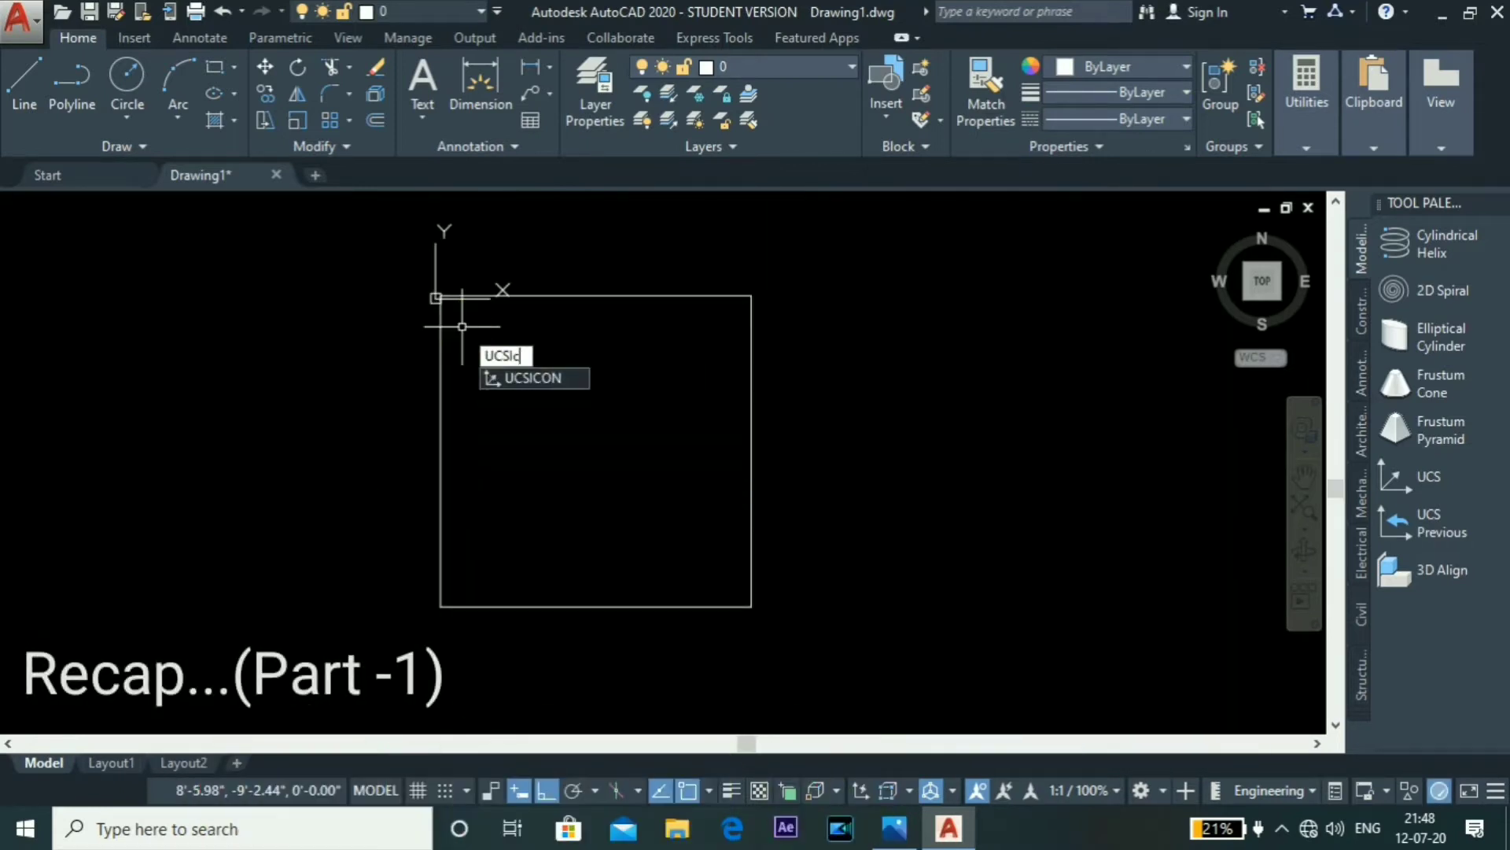
text(l)
key(Return)
key(Escape)
Step: Create a layer named center line and set its color to yellow
click(849, 67)
click(738, 275)
text(la)
key(Return)
click(161, 261)
text(center)
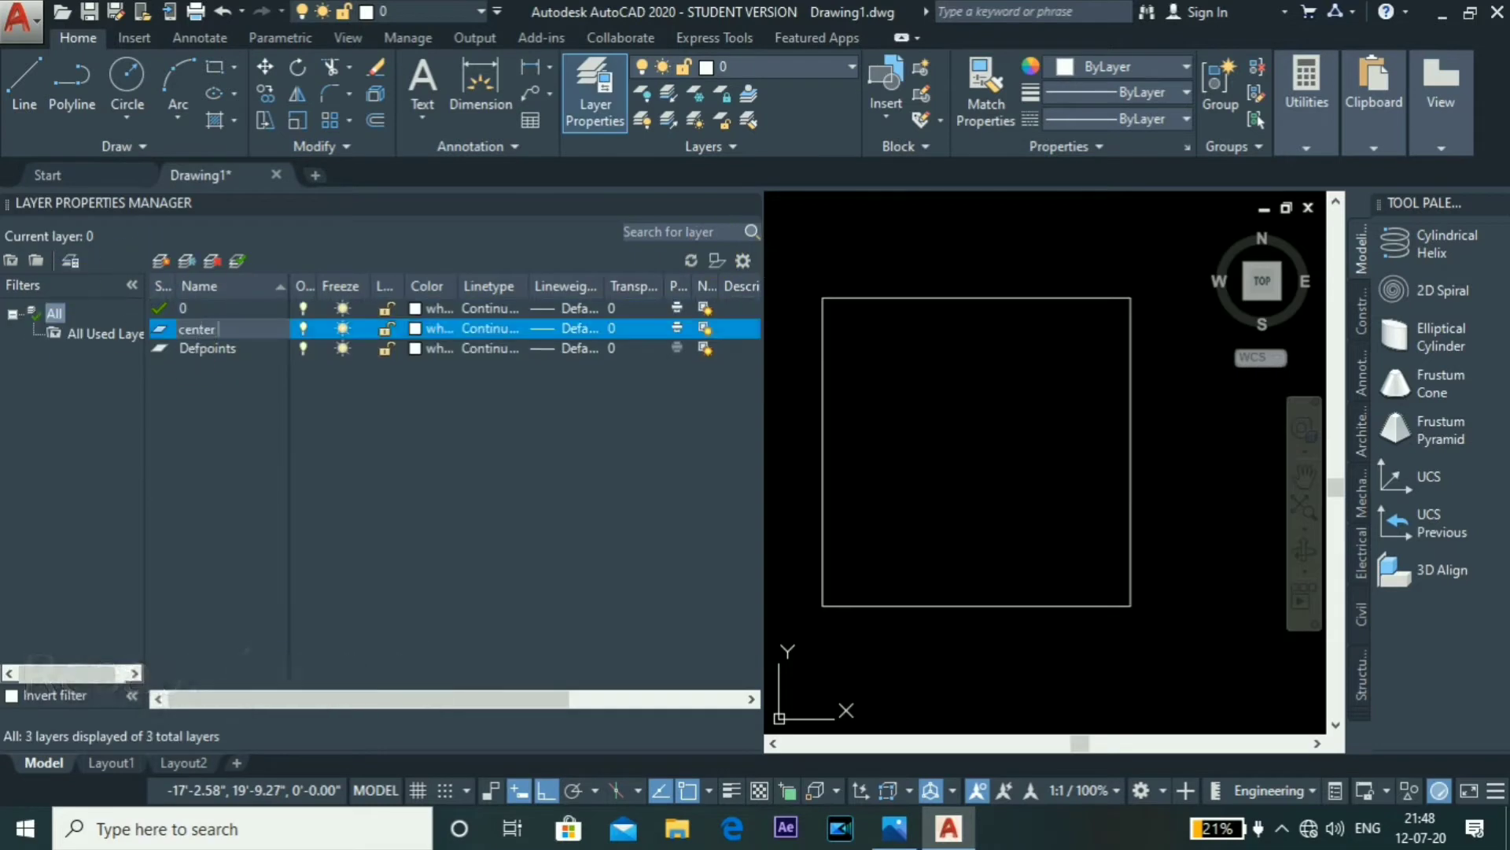
click(418, 331)
click(607, 469)
click(719, 596)
Step: Load all linetypes from acad.lin for the center line layer, skipping the reload of those already loaded
click(489, 329)
click(810, 538)
scroll(828, 352, down, 1)
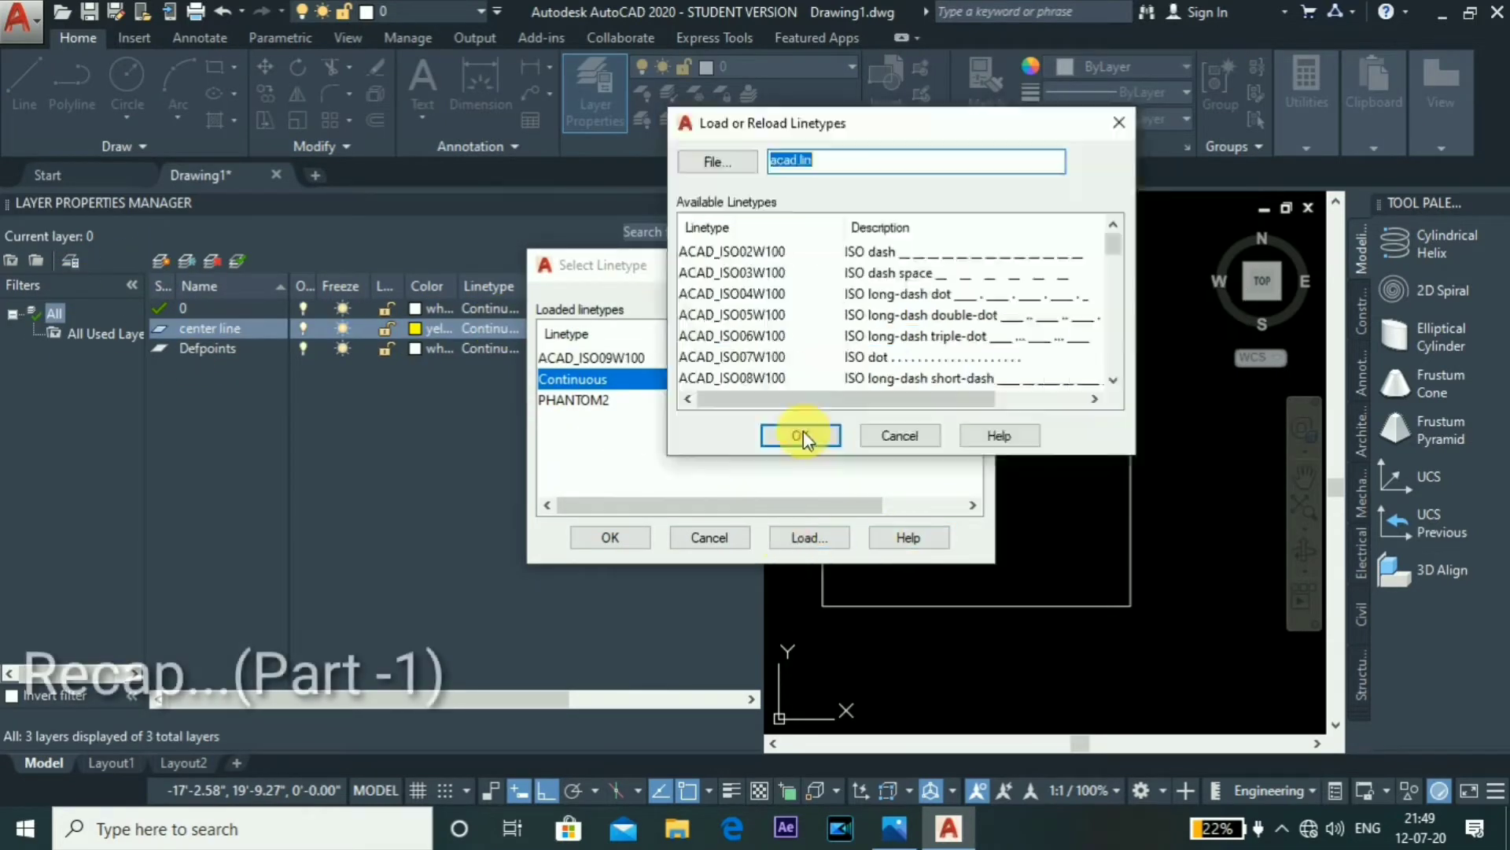
key(ctrl+a)
click(800, 435)
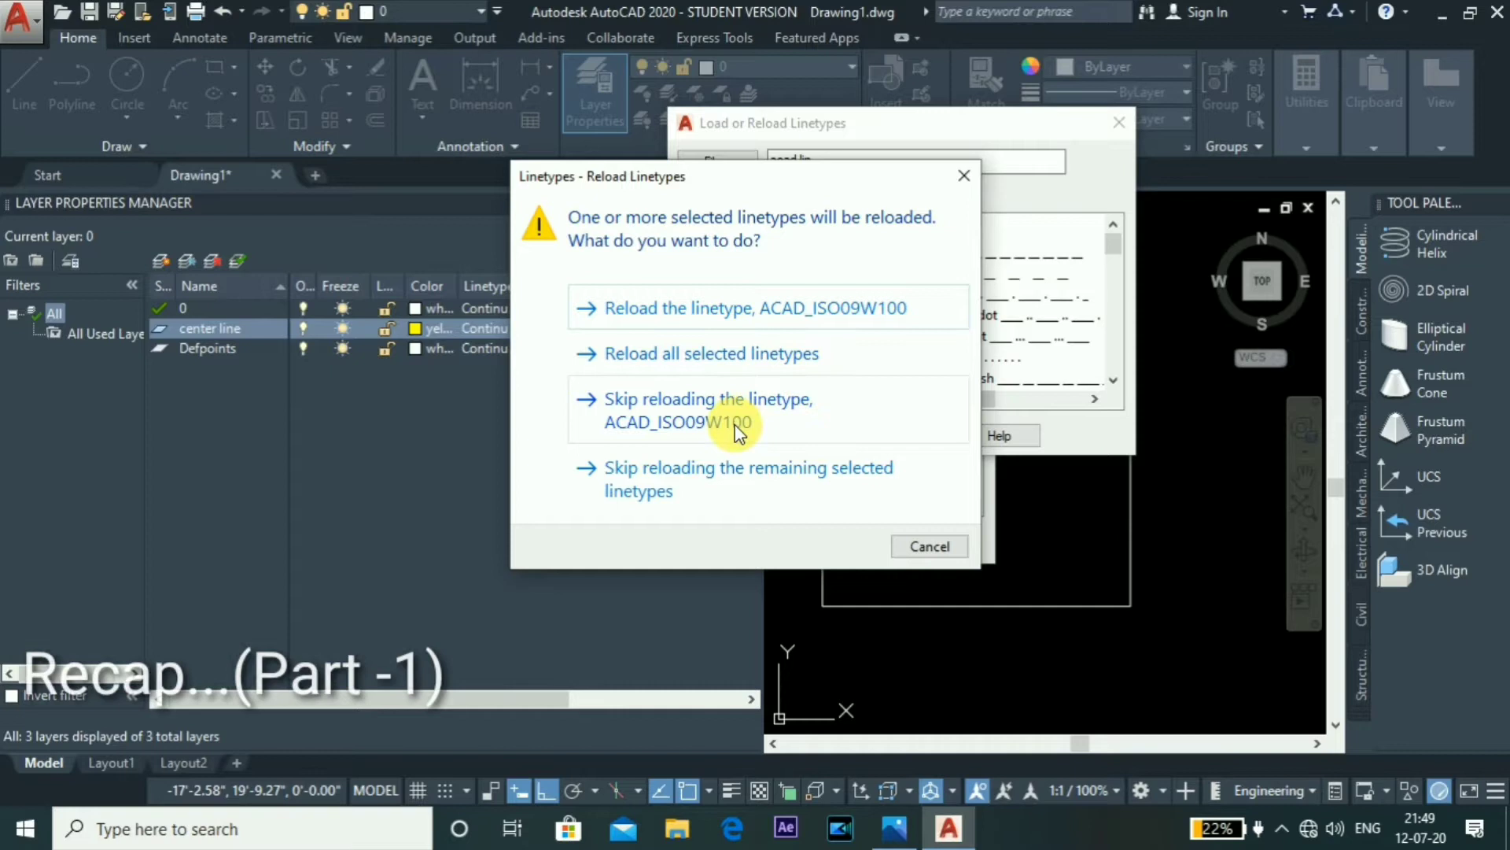
click(714, 466)
click(739, 461)
Step: Assign the DOT2 linetype to the center line layer and make that layer current
scroll(740, 450, down, 6)
scroll(743, 445, up, 1)
click(744, 400)
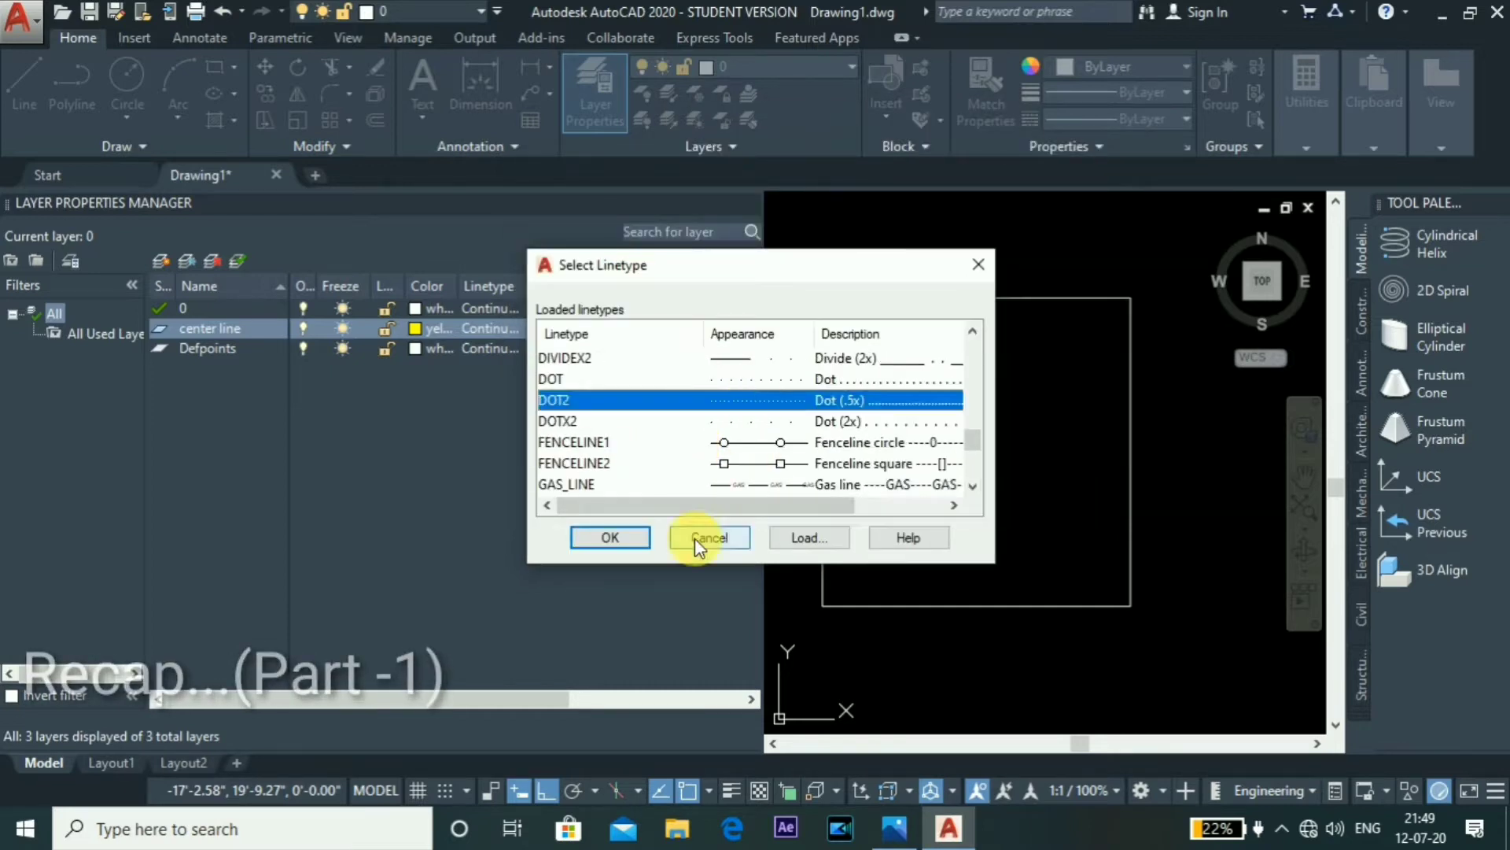
click(609, 538)
double_click(164, 330)
click(753, 204)
Step: Draw a vertical and a horizontal center line between the midpoints of the square's opposite sides
text(l)
key(Return)
click(594, 298)
click(594, 605)
key(Escape)
text(l)
key(Return)
click(440, 452)
click(748, 451)
key(Escape)
scroll(564, 467, up, 2)
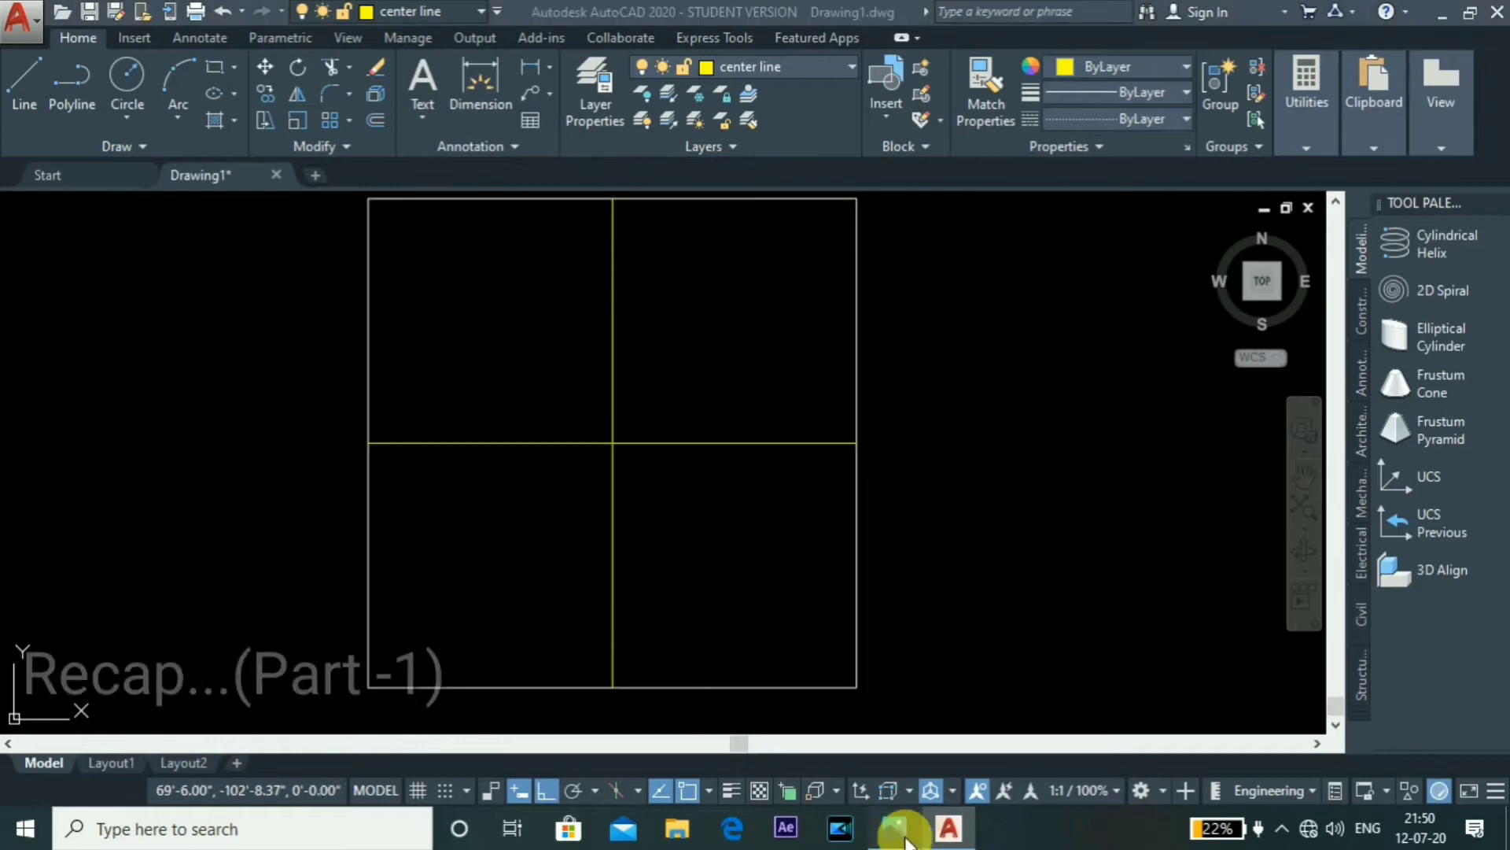
Step: Switch to Photos to examine the ceiling reference image maxresdefault.jpg, and return to the drawing
click(892, 831)
click(895, 830)
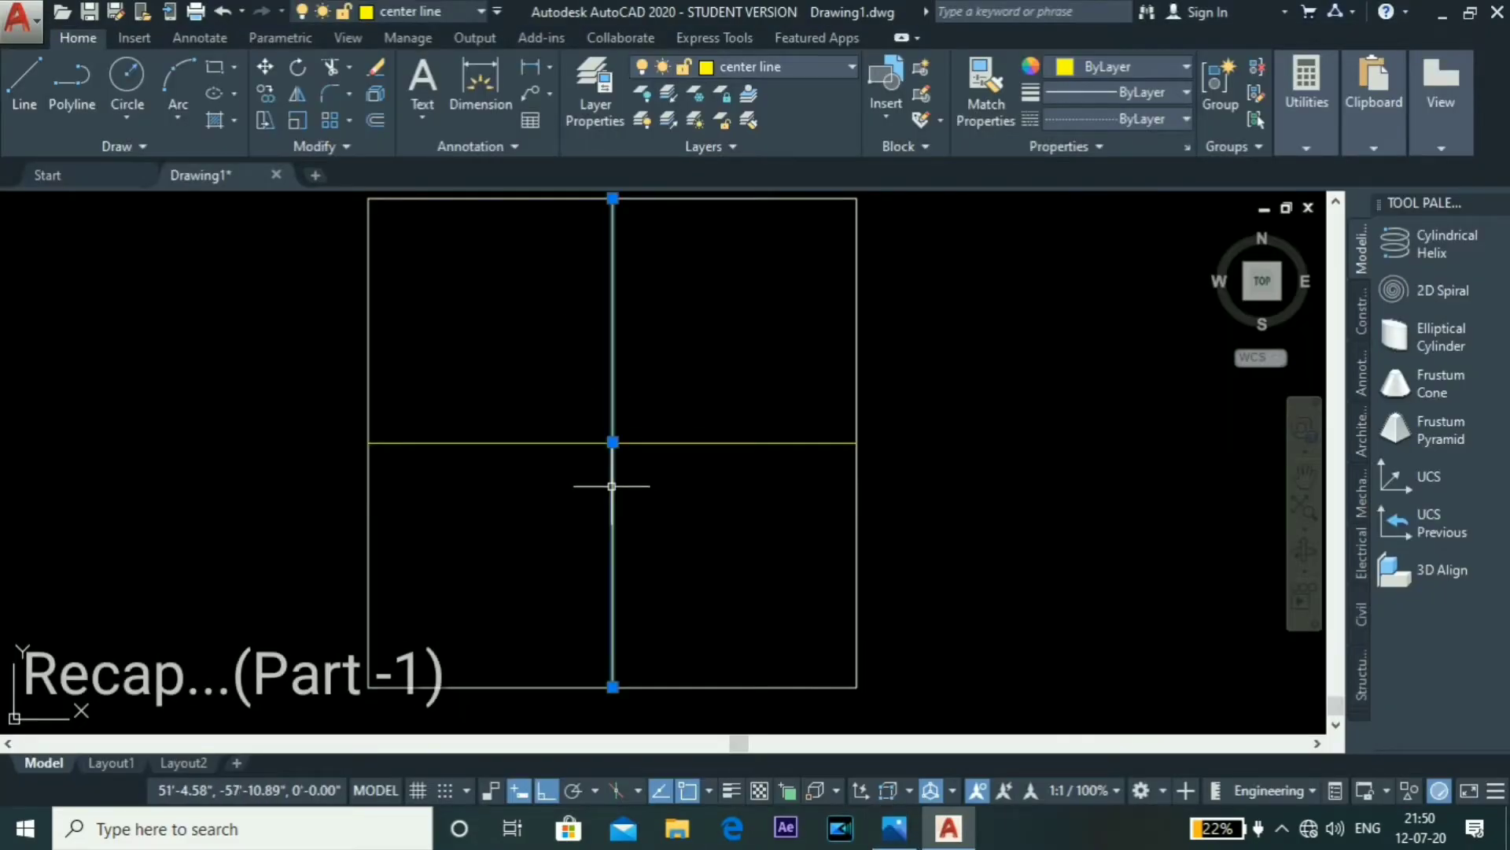
click(894, 830)
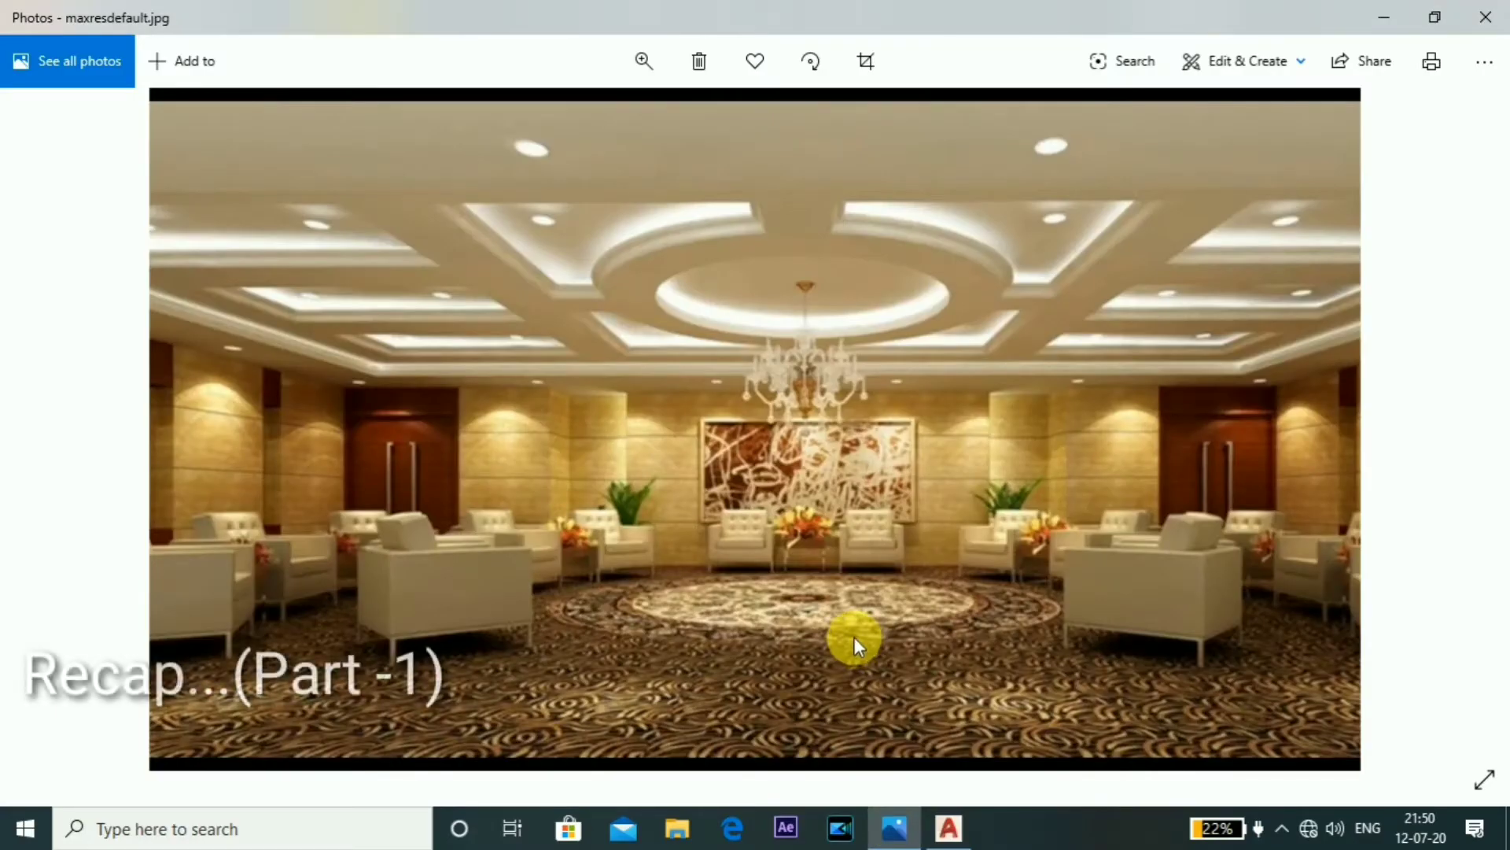
click(895, 831)
Step: Create a layer named edgeline and give it a heavier lineweight
click(596, 93)
click(161, 261)
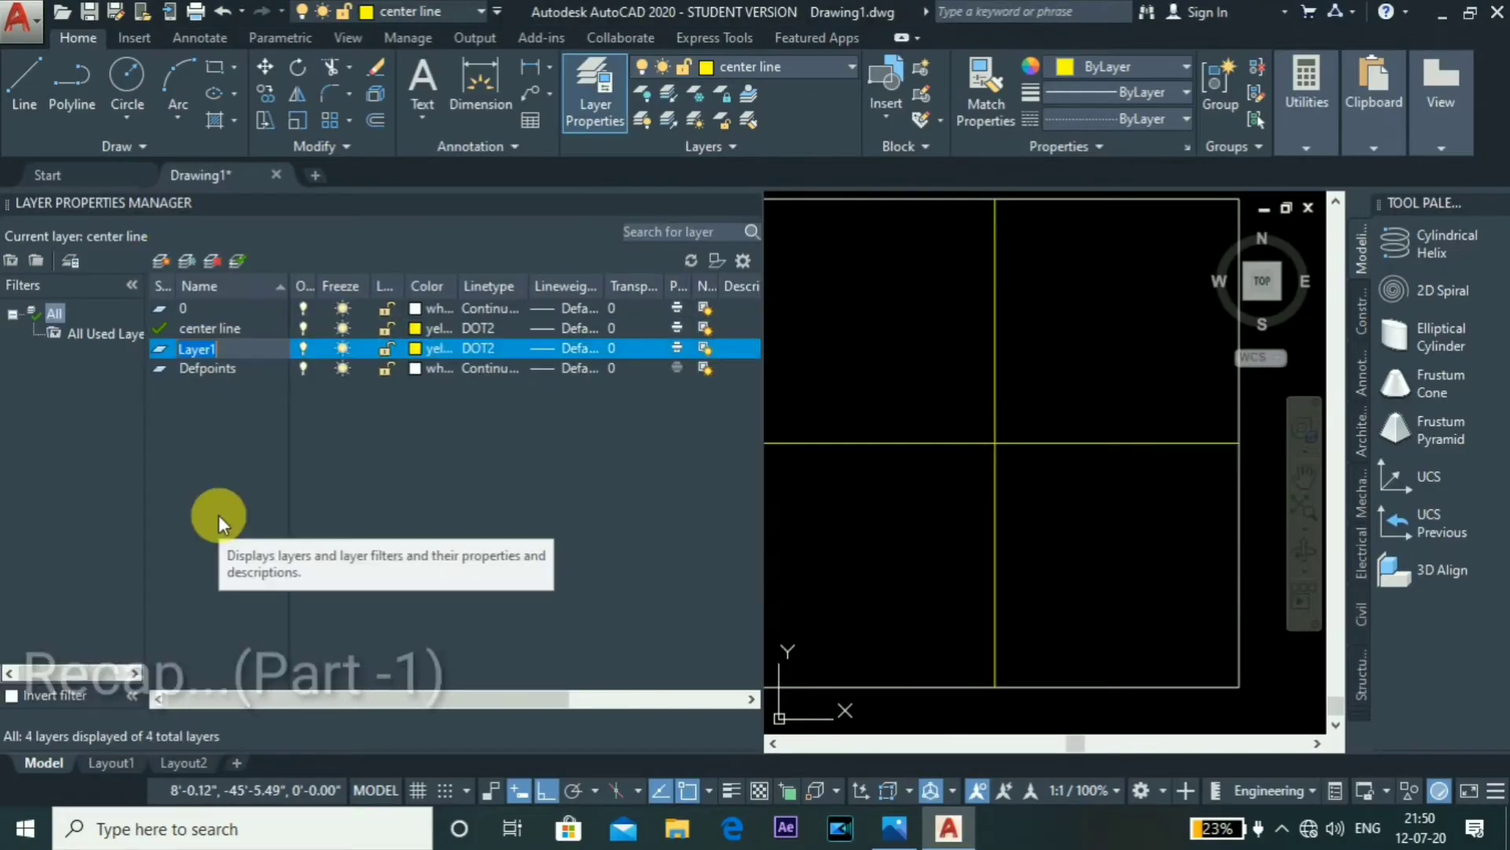
click(557, 349)
scroll(787, 438, down, 3)
click(749, 342)
click(658, 574)
Step: Make the edgeline layer current and set its color to white
double_click(232, 353)
click(416, 351)
click(686, 497)
click(733, 594)
click(748, 220)
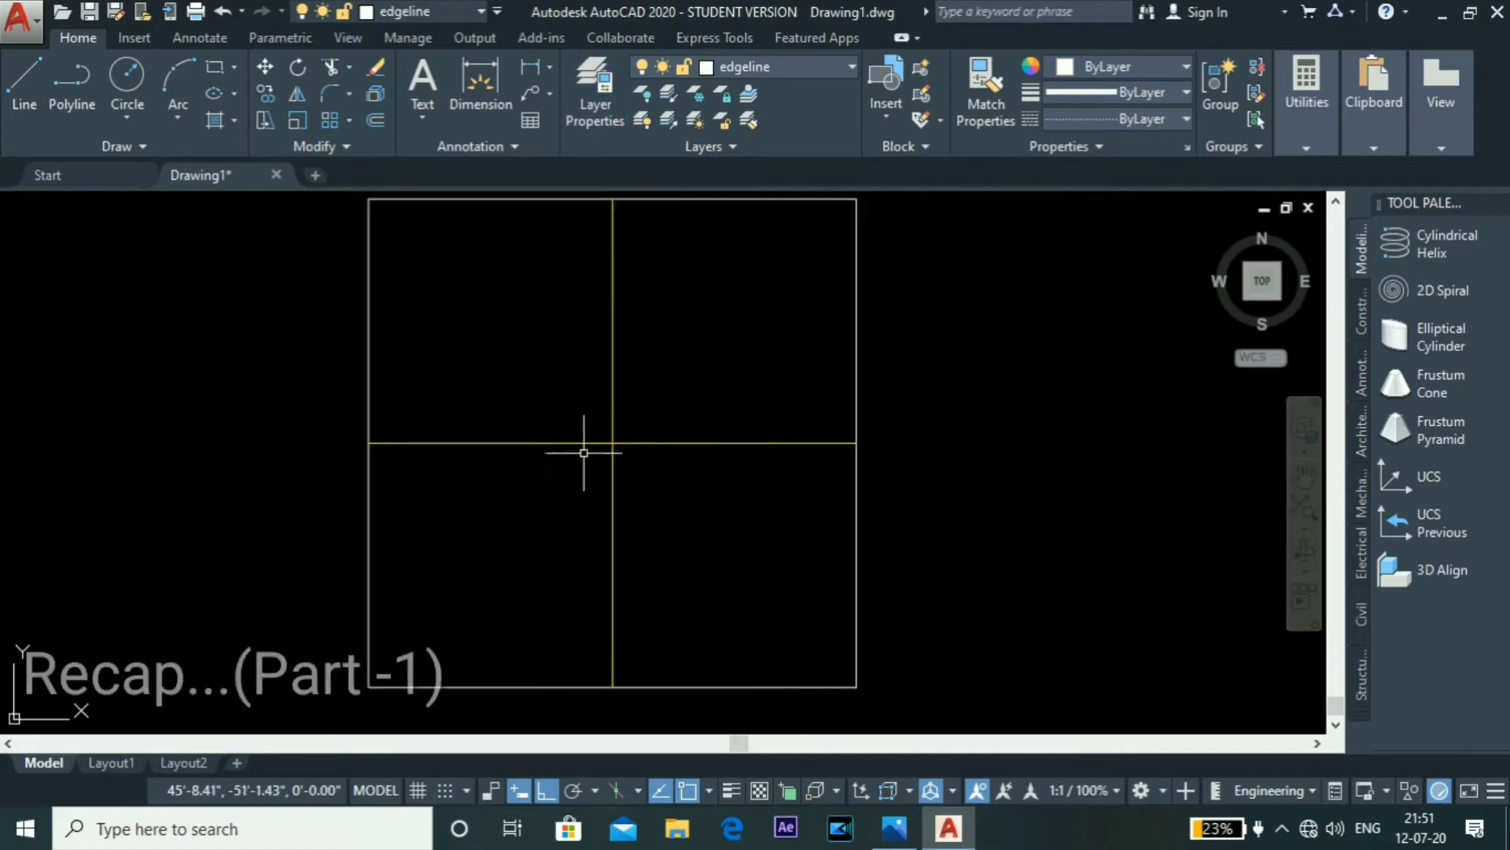
Step: Offset the vertical and horizontal center lines equally to both sides to outline a central square
text(l)
key(Return)
click(613, 496)
click(613, 535)
click(564, 539)
click(613, 539)
click(653, 535)
click(657, 443)
click(647, 392)
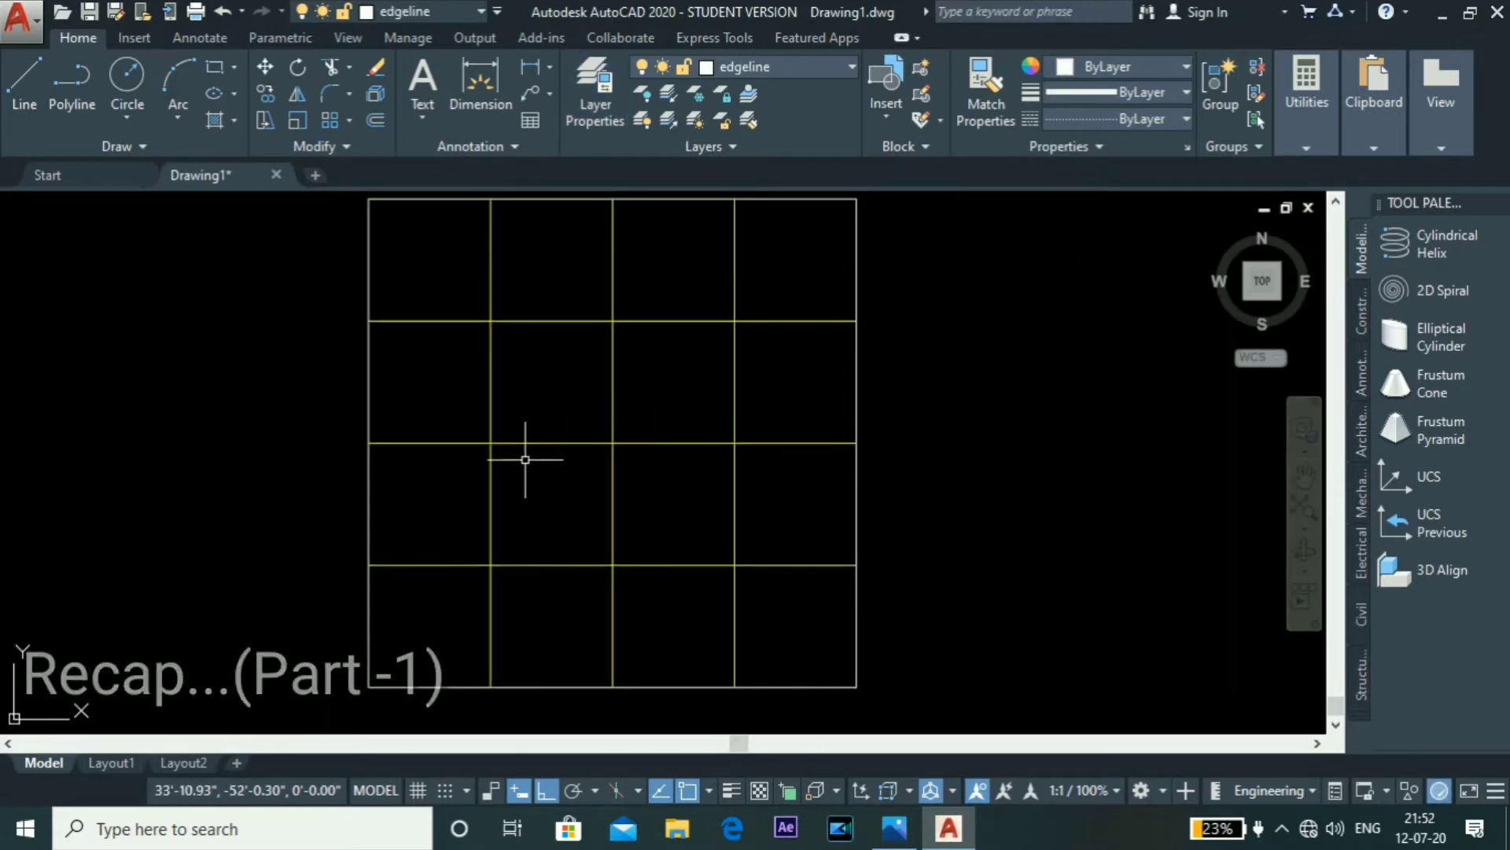
Step: Move the four offset lines around the center to the edgeline layer
click(490, 376)
click(734, 372)
click(786, 321)
click(787, 565)
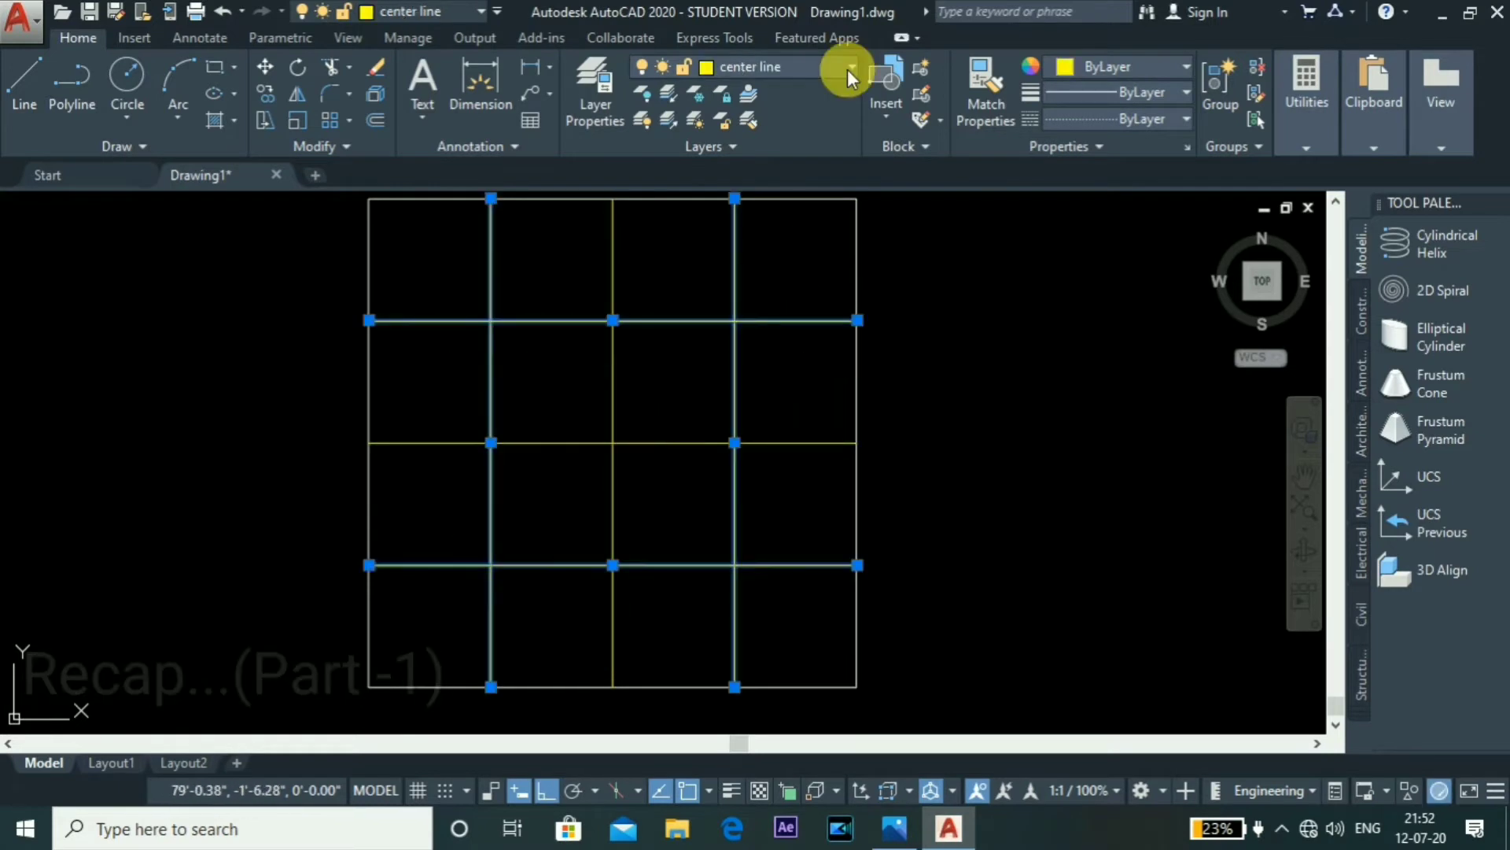
click(850, 67)
click(755, 133)
key(Escape)
Step: Trim the ends of the four offset lines outside their intersections to leave a closed inner square
text(tr)
key(Return)
key(Return)
click(490, 264)
click(429, 321)
click(429, 565)
click(490, 625)
click(733, 254)
scroll(672, 394, down, 2)
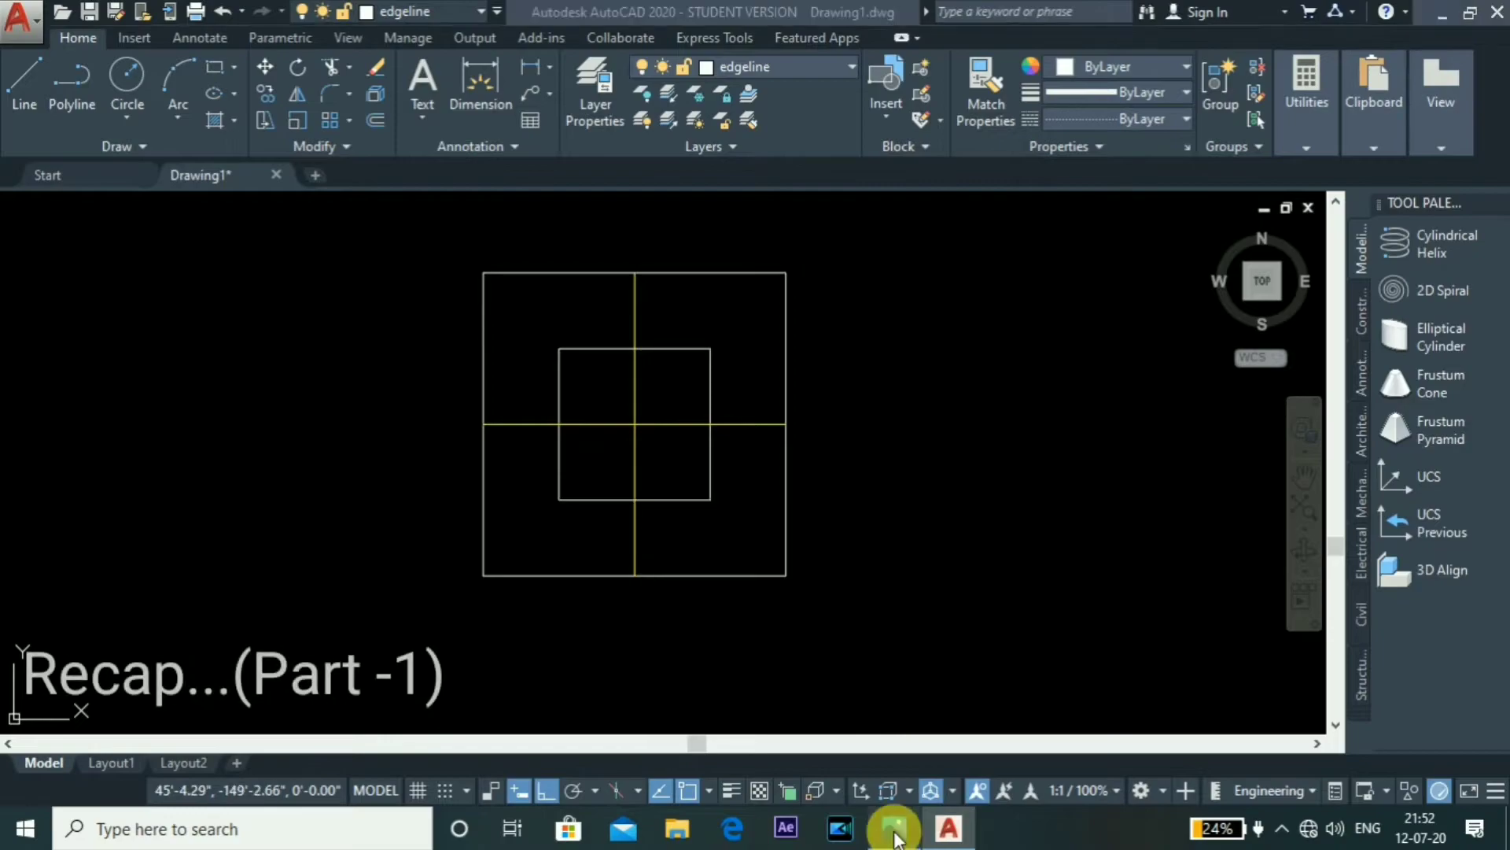
Step: Check the ceiling layout around the center in the reference photo again
click(894, 828)
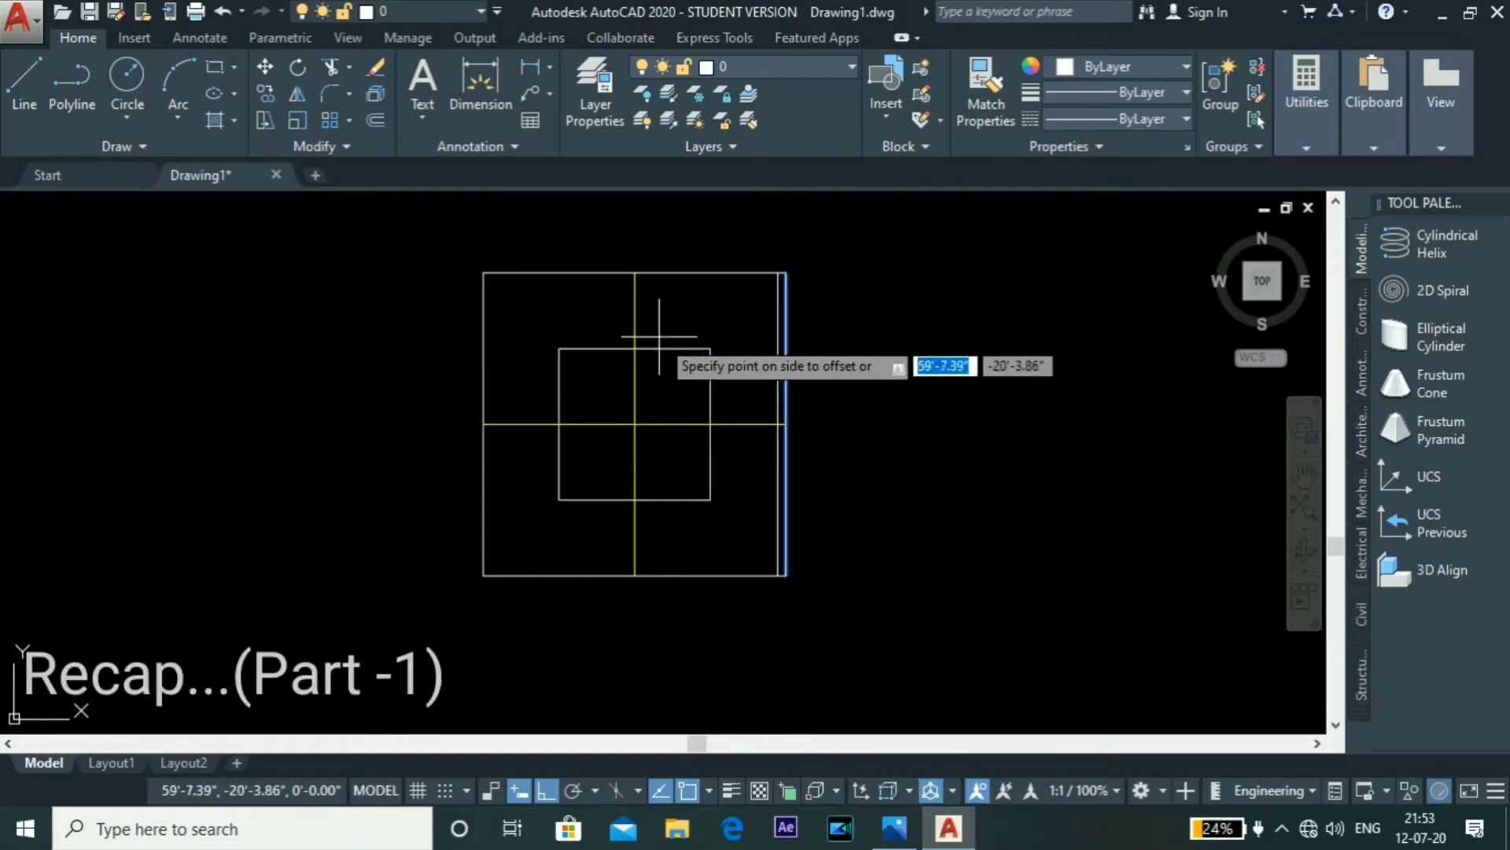
click(879, 833)
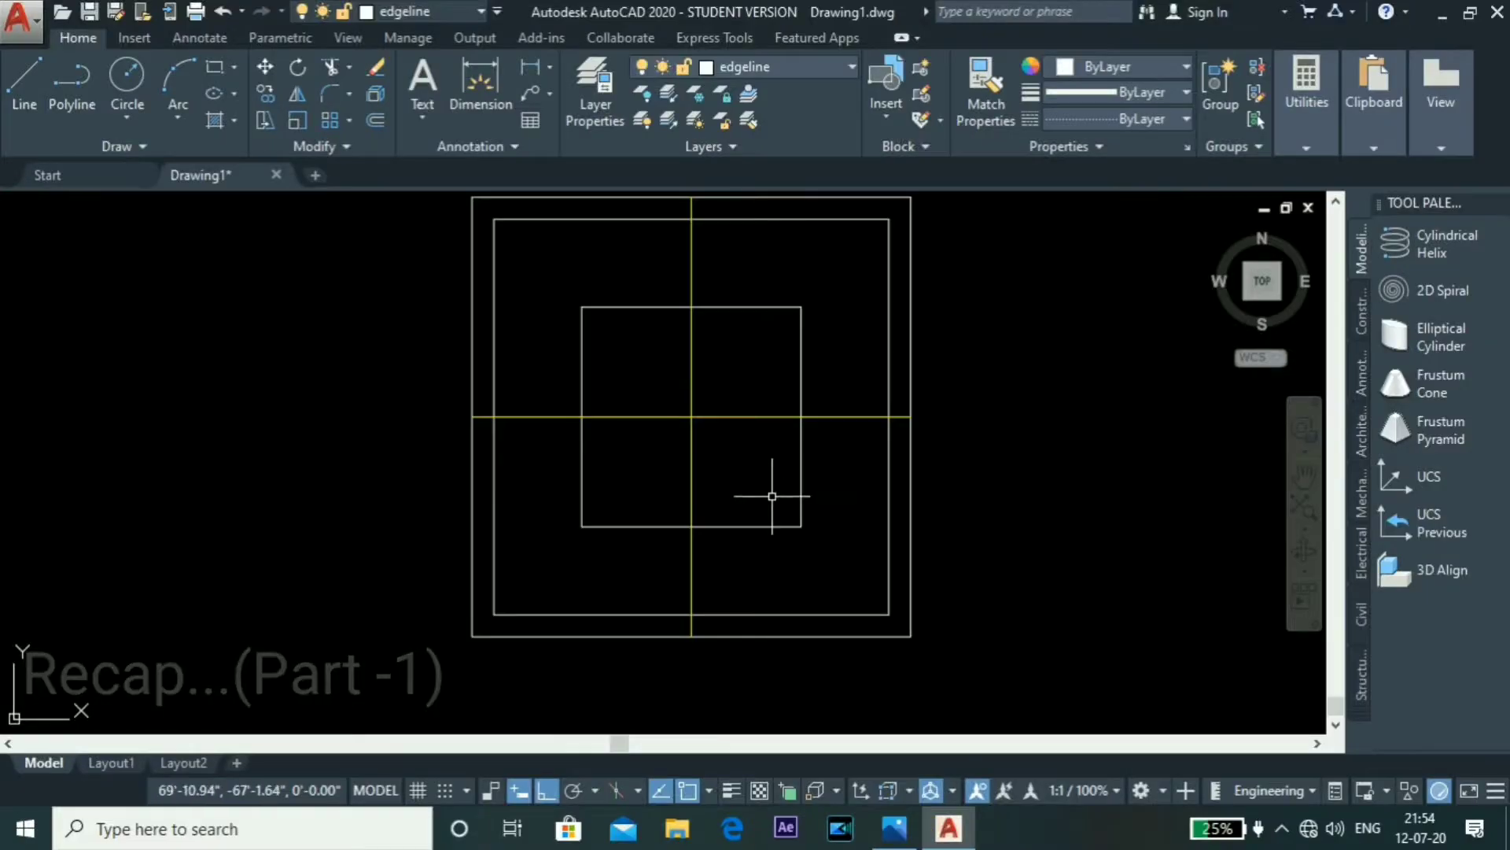
text(o)
key(Return)
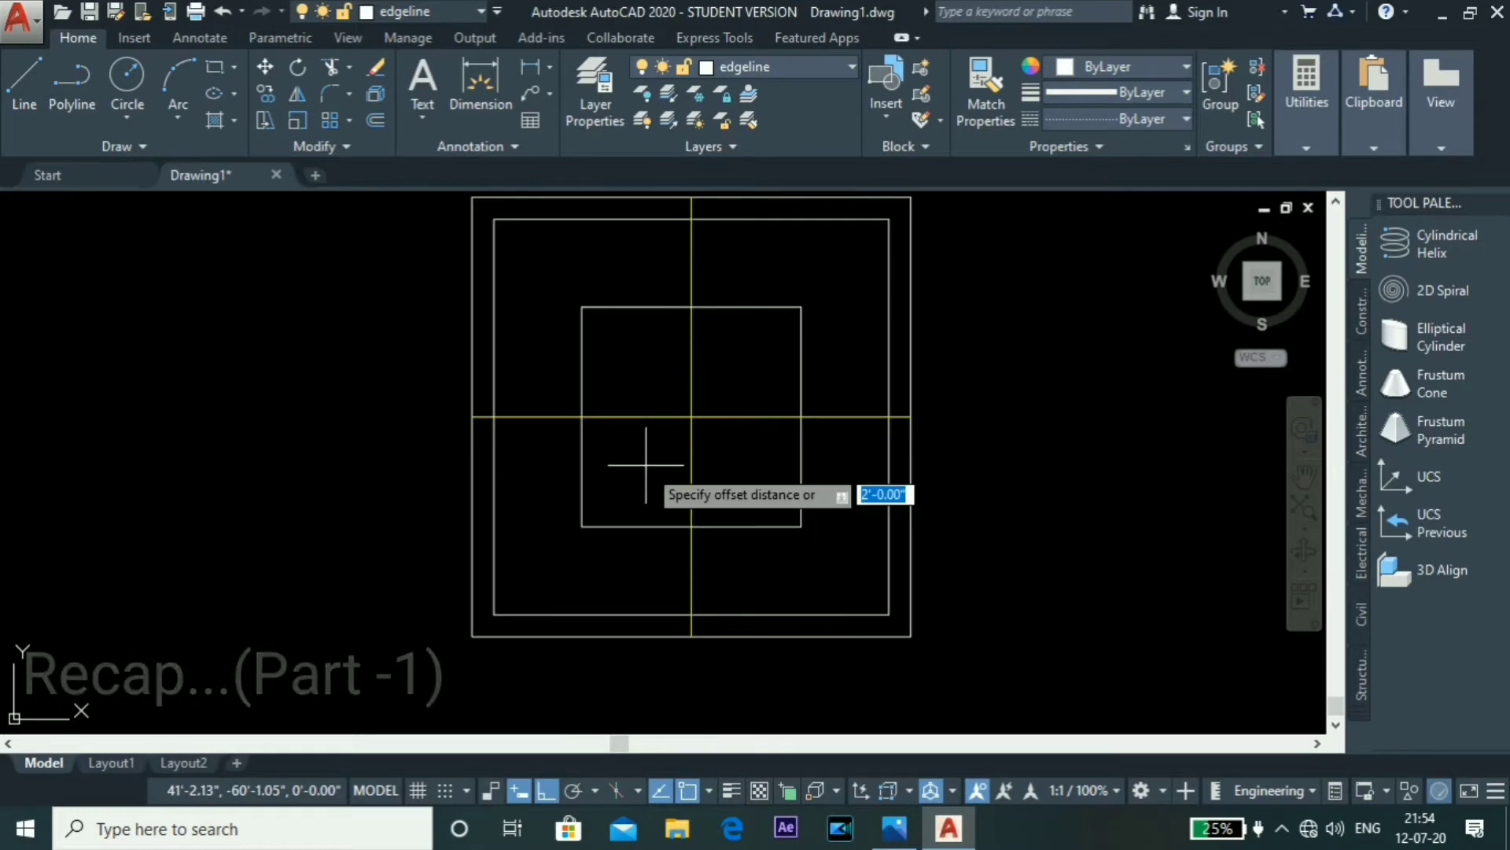
key(Escape)
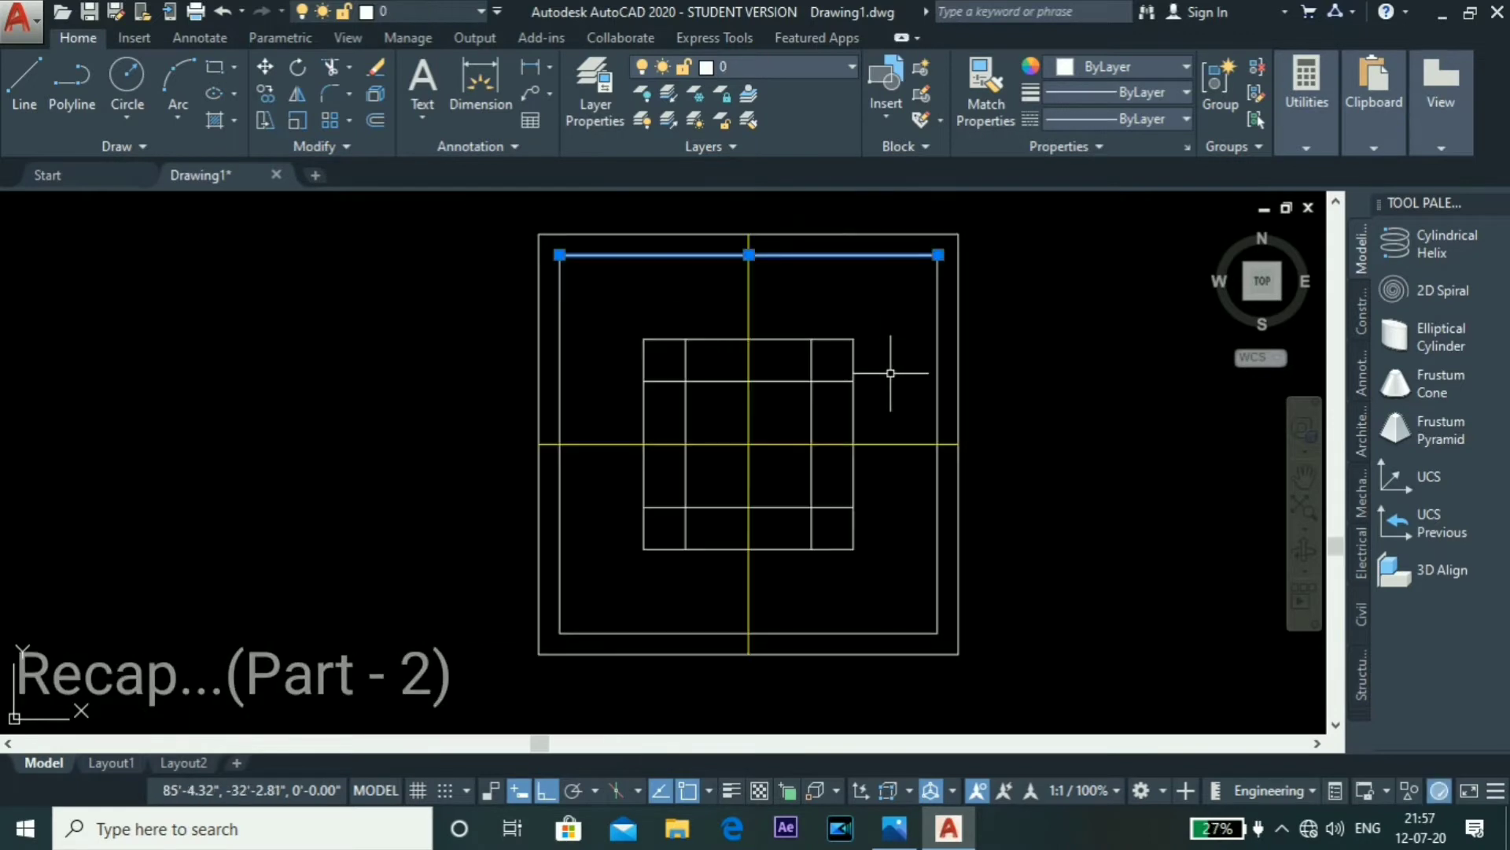
Step: Offset the top and bottom edges of the outer square 20' inward
text(o)
key(Return)
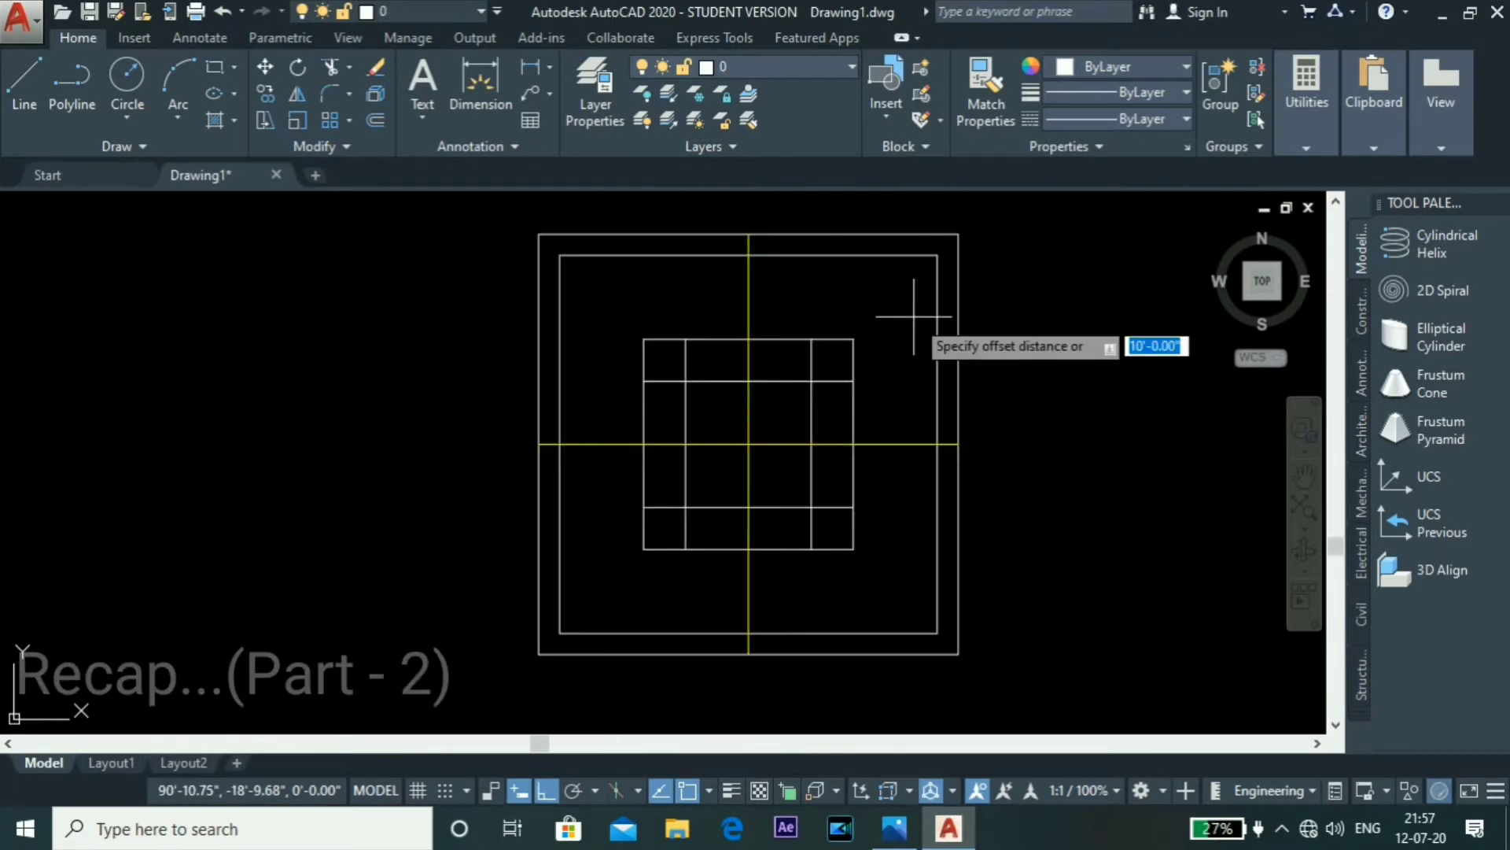
text(20')
key(Return)
click(913, 316)
click(869, 653)
key(Escape)
scroll(677, 634, up, 4)
scroll(677, 634, down, 4)
scroll(613, 588, up, 2)
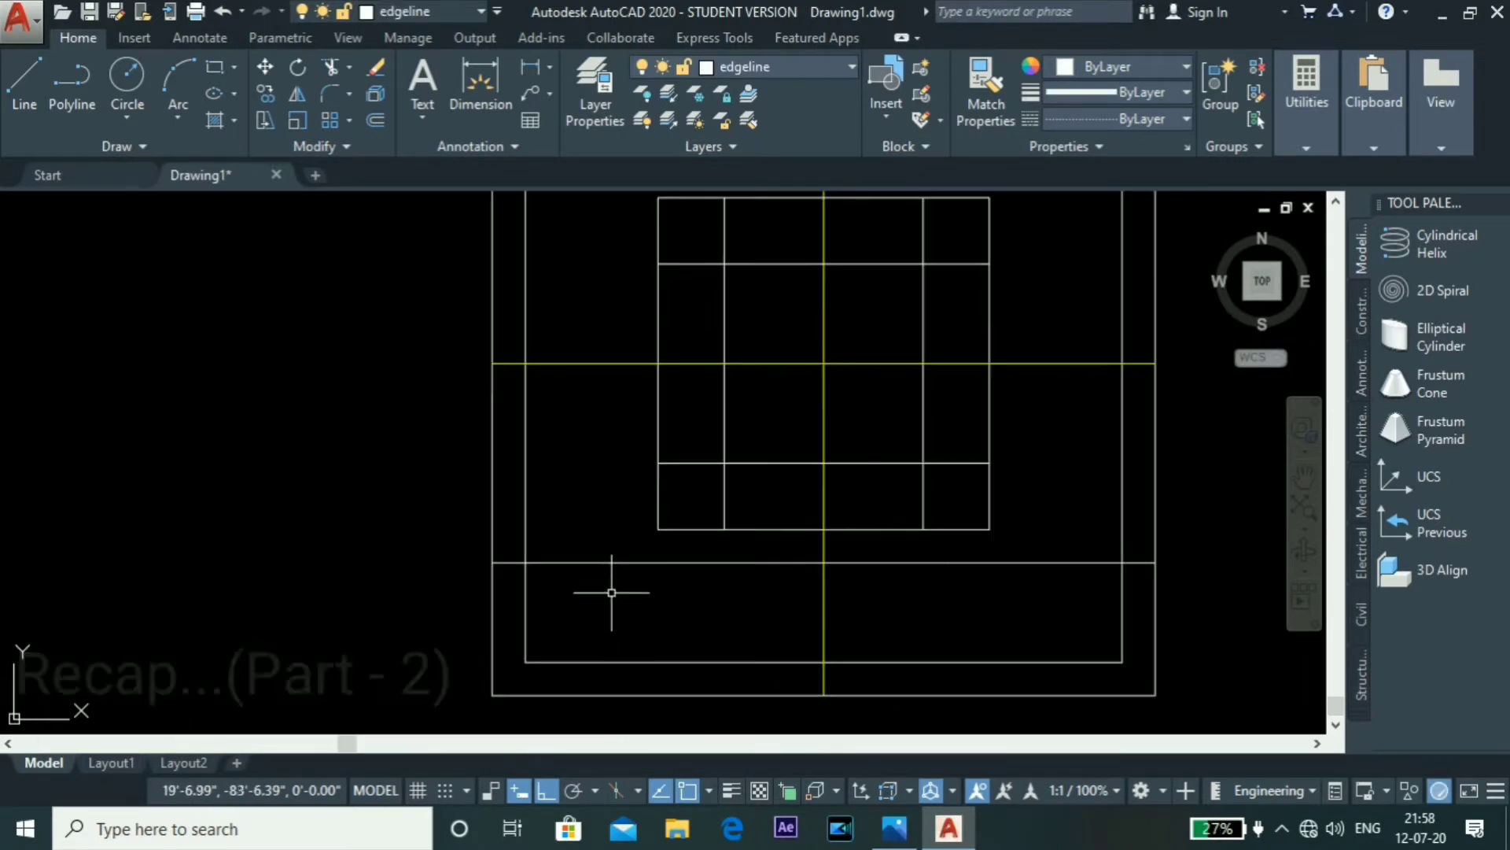
Step: Trim the vertical lines that extend beyond the two new horizontal edges
scroll(724, 626, down, 4)
text(tr)
key(Return)
click(720, 601)
click(700, 445)
Step: Delete the leftover horizontal lines below and above the shortened rectangle
drag(582, 618, 899, 663)
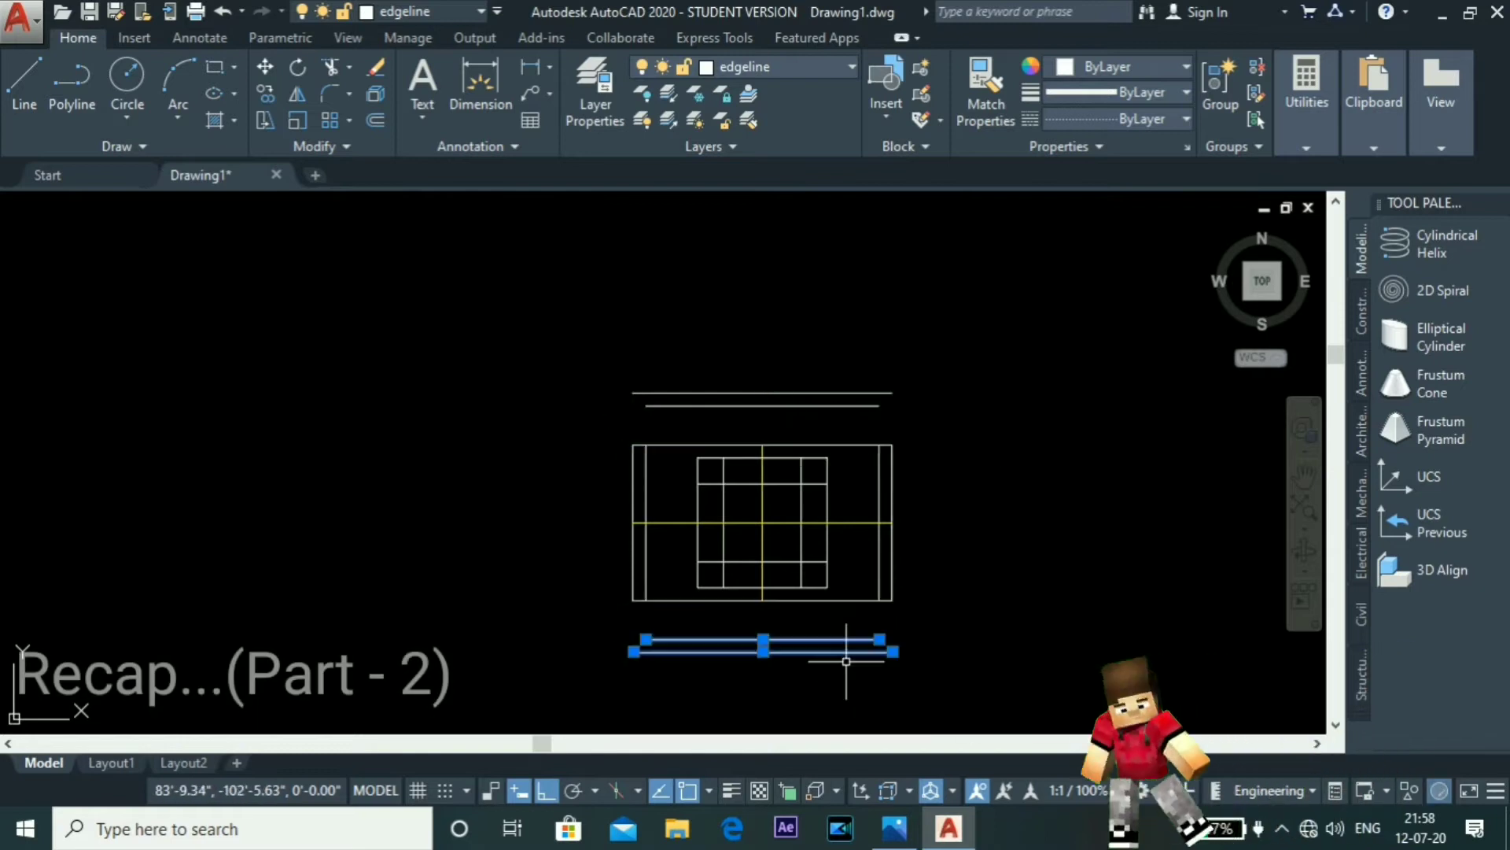
key(Delete)
scroll(883, 400, up, 4)
key(Delete)
scroll(755, 409, down, 4)
Step: Try to offset the lower edge of the outer rectangle by the current distance
scroll(563, 465, up, 4)
scroll(646, 452, down, 3)
scroll(606, 512, up, 3)
text(o)
key(Return)
key(Return)
click(662, 652)
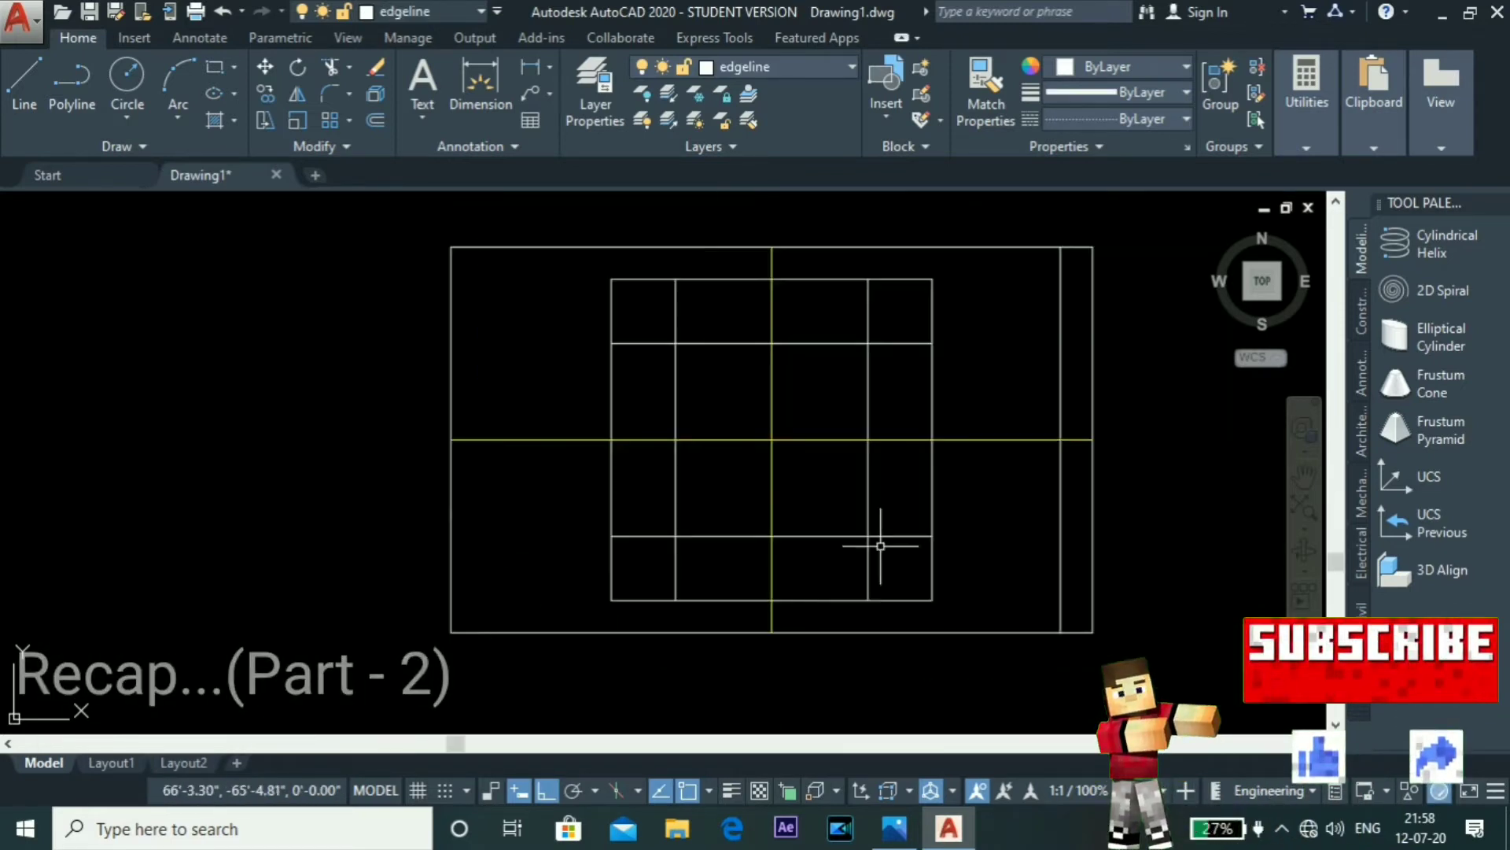
click(511, 108)
scroll(697, 609, up, 8)
key(Escape)
scroll(691, 611, down, 8)
Step: Offset the four edges of the outer rectangle inward to form an inner border
click(423, 529)
click(480, 542)
click(1054, 523)
click(1007, 514)
click(956, 241)
click(958, 296)
click(951, 620)
click(953, 584)
Step: Trim the overhanging line ends at the corners of the inner border rectangle
scroll(986, 475, down, 4)
scroll(952, 475, up, 4)
scroll(512, 243, up, 6)
click(515, 253)
click(470, 287)
scroll(441, 330, down, 6)
scroll(482, 556, up, 6)
click(924, 504)
scroll(792, 370, down, 6)
scroll(724, 566, down, 6)
key(Escape)
Step: Draw a circle centered on the center-line intersection, with its radius reaching the sides of the inner square
scroll(705, 532, up, 2)
scroll(723, 427, up, 2)
middle_drag(723, 427, 646, 570)
click(897, 826)
click(940, 827)
text(c)
key(Return)
click(699, 467)
click(846, 476)
scroll(737, 365, down, 1)
click(757, 335)
key(Escape)
Step: Try offsetting the circle inward, check it against the reference photo, and delete the resulting inner circle
click(894, 827)
text(o)
key(Return)
click(771, 346)
click(728, 418)
scroll(728, 419, up, 2)
click(944, 828)
click(896, 828)
click(936, 828)
scroll(785, 404, down, 2)
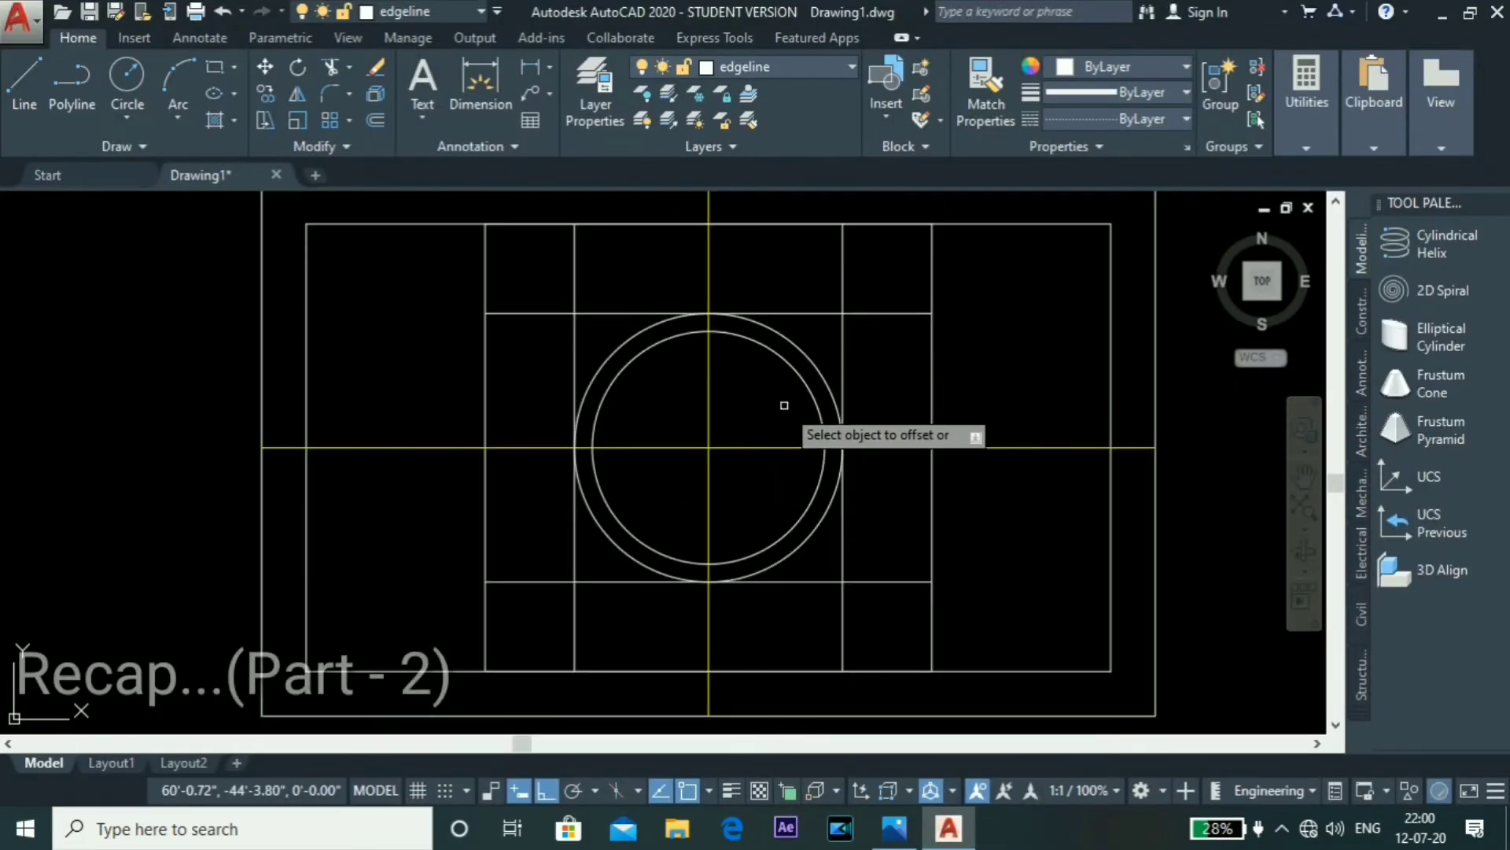
click(777, 355)
key(Delete)
Step: Offset the circle inward by a larger distance to form a wider ring
click(787, 339)
text(o)
key(Return)
click(702, 381)
Step: Delete the lines of the inner square that surround the circle
scroll(627, 370, down, 2)
click(620, 272)
click(563, 312)
click(810, 546)
key(Delete)
Step: Offset the vertical and horizontal center lines 1.5' to both sides
click(899, 829)
click(947, 828)
scroll(740, 297, up, 2)
click(717, 296)
text(o)
key(Return)
text(1.5')
key(Return)
click(678, 296)
click(717, 318)
click(775, 323)
click(989, 554)
click(995, 504)
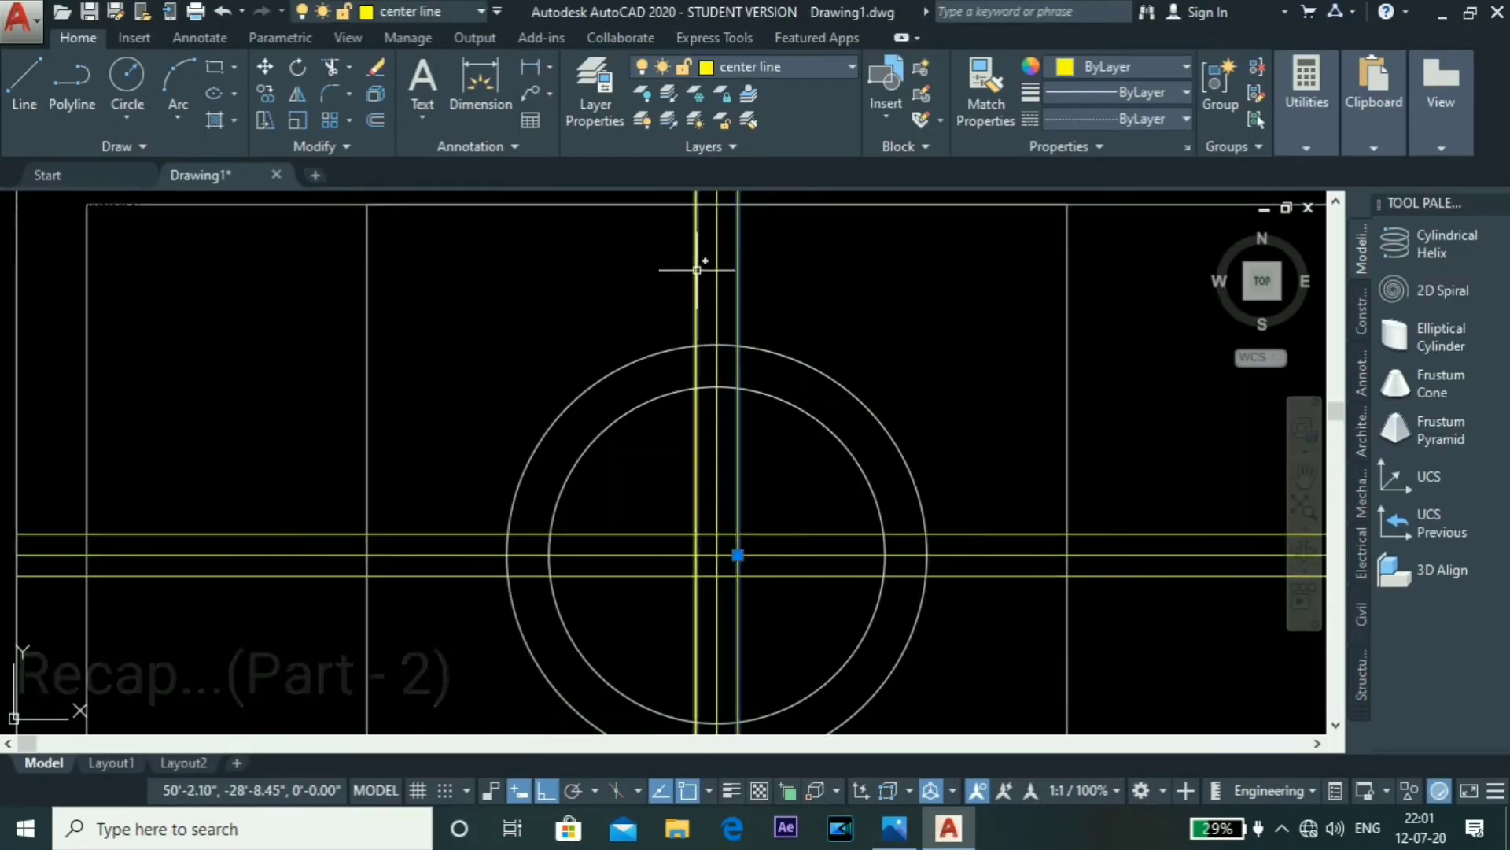
Step: Move the offset copies of the center lines to the edgeline layer
click(837, 69)
click(767, 140)
key(Escape)
Step: Trim the parts of the vertical band lines that run through the circle
scroll(915, 309, down, 2)
text(tr)
click(858, 243)
click(842, 340)
key(Return)
scroll(786, 370, down, 3)
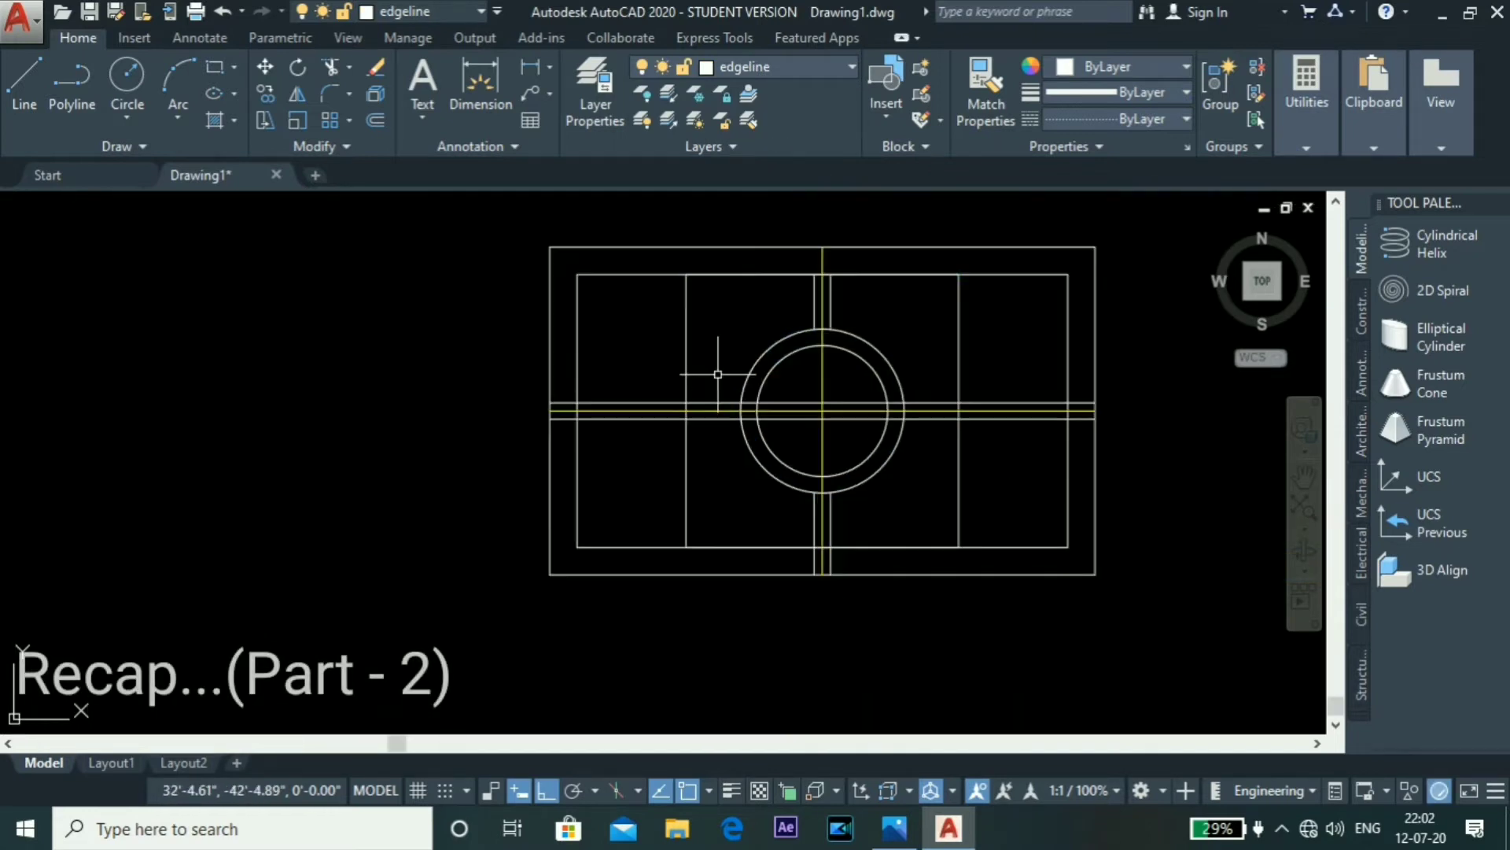
Step: Trim the horizontal band lines inside the circle and beyond the square's left side
scroll(752, 329, up, 6)
click(559, 319)
key(Return)
click(472, 364)
click(456, 430)
click(936, 363)
click(940, 431)
scroll(904, 432, down, 4)
click(733, 498)
click(696, 538)
click(655, 540)
scroll(675, 539, down, 5)
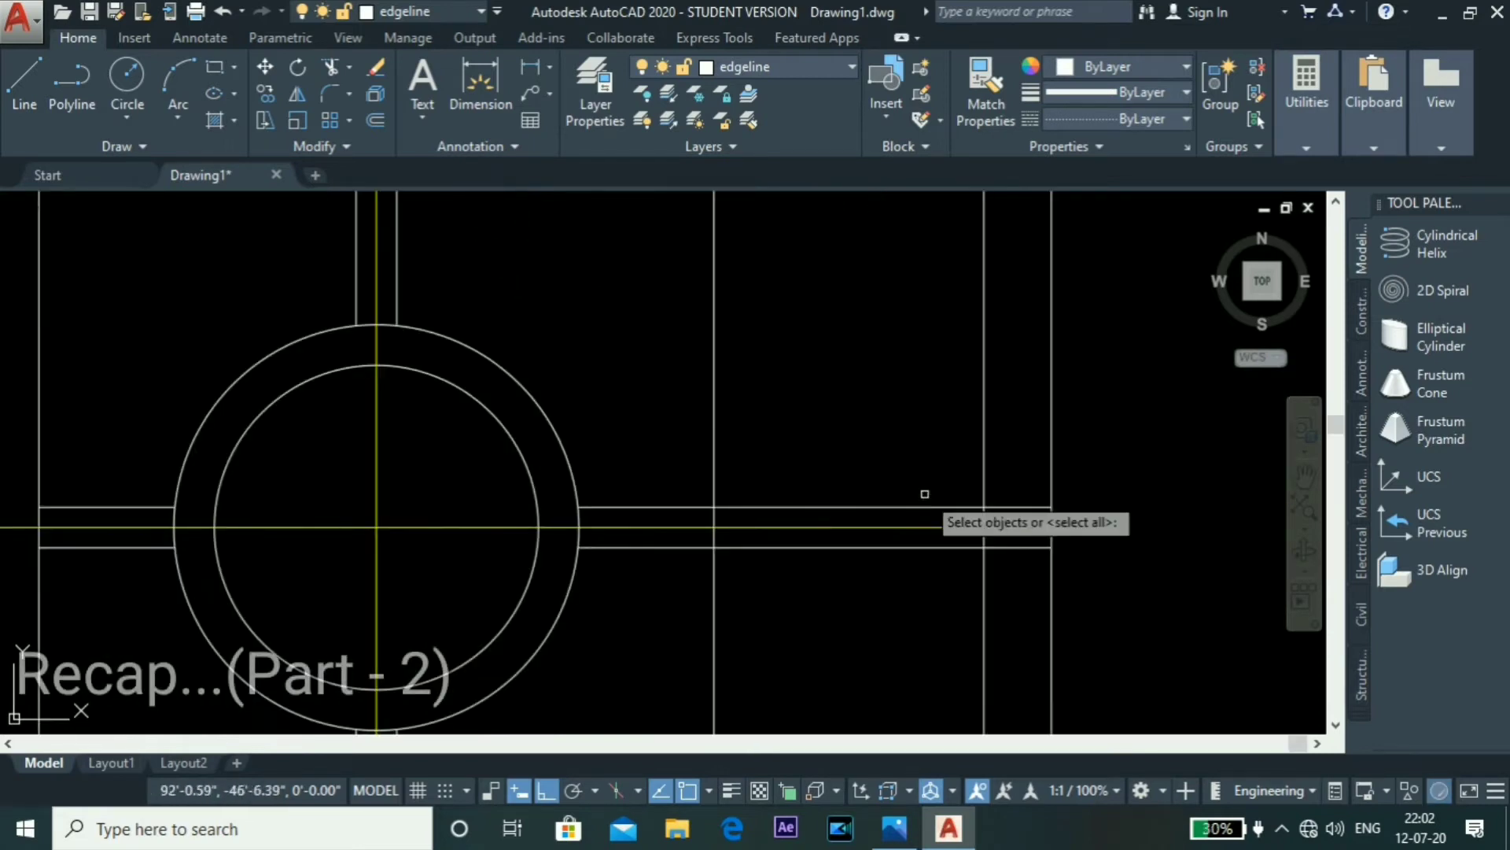
Step: Trim the horizontal band lines that extend beyond the square's right side
click(716, 425)
key(Return)
click(775, 503)
click(779, 542)
scroll(950, 429, down, 5)
key(Escape)
Step: Check the reference photo and offset the square's left and right sides 3' inward
scroll(857, 472, up, 2)
click(897, 830)
click(899, 834)
scroll(692, 475, up, 3)
click(899, 833)
click(899, 833)
scroll(648, 378, up, 4)
text(3')
click(627, 551)
click(668, 550)
click(995, 532)
click(960, 533)
Step: Trim the horizontal band lines where they cross the 3' gaps beside the square's left and right sides
text(tr)
click(592, 403)
scroll(574, 477, up, 4)
click(621, 389)
scroll(621, 388, down, 4)
click(852, 383)
click(848, 423)
scroll(873, 472, up, 4)
scroll(690, 313, up, 4)
Step: Trim the inner border, side line and outer circle segments that cross the bands between the ceiling panels
click(690, 313)
scroll(286, 441, up, 4)
scroll(728, 354, up, 4)
click(700, 339)
click(1117, 354)
click(1037, 428)
click(771, 358)
scroll(826, 386, down, 4)
click(635, 564)
scroll(407, 370, up, 4)
click(818, 416)
click(736, 444)
click(667, 535)
click(615, 550)
scroll(697, 434, down, 5)
key(Escape)
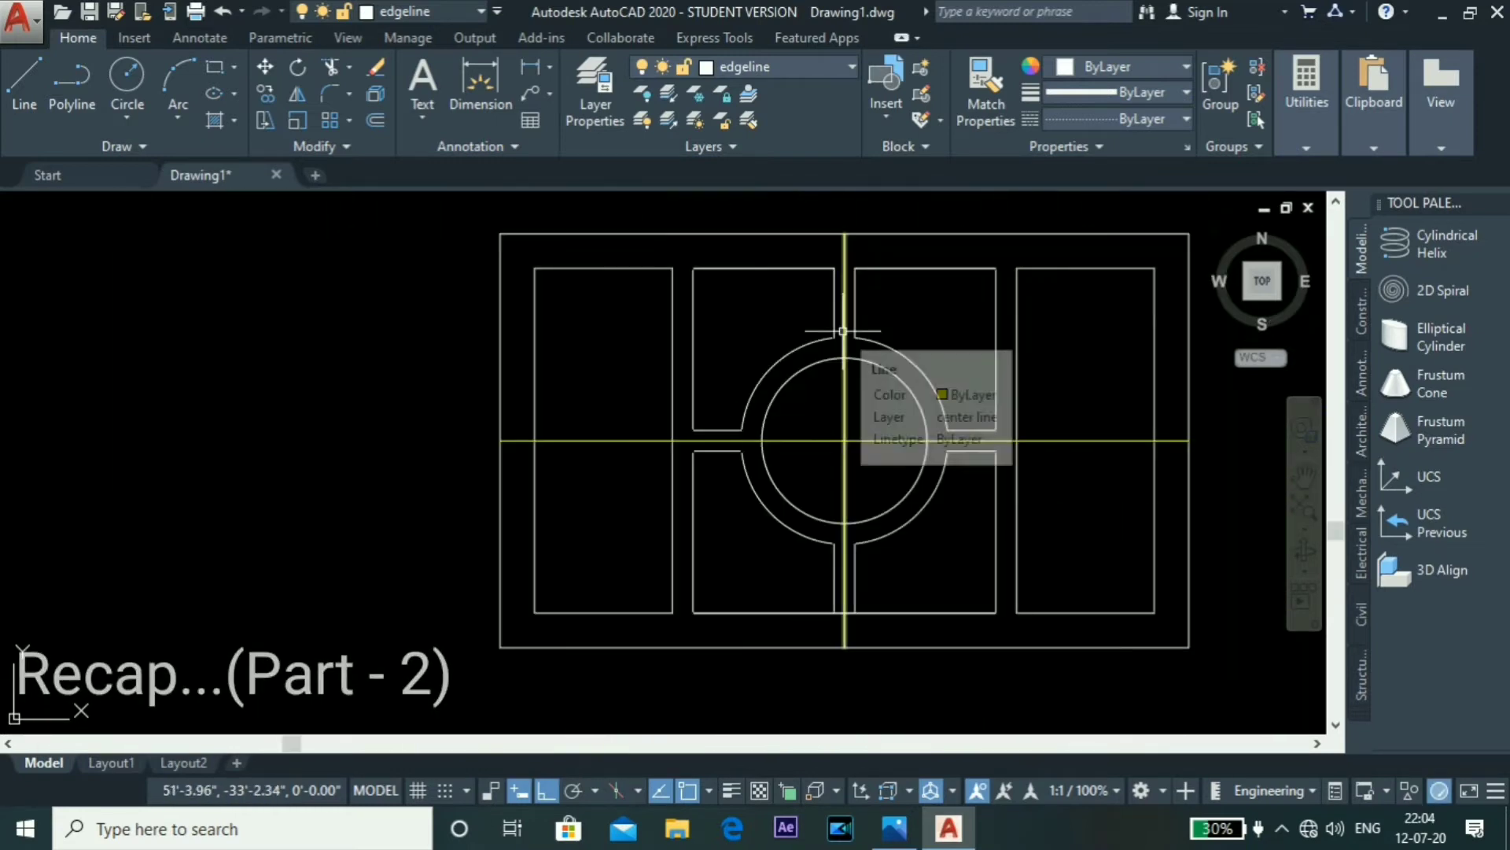
Step: Measure the height of the leftmost ceiling panel with a dimension, without placing it
click(895, 826)
click(948, 830)
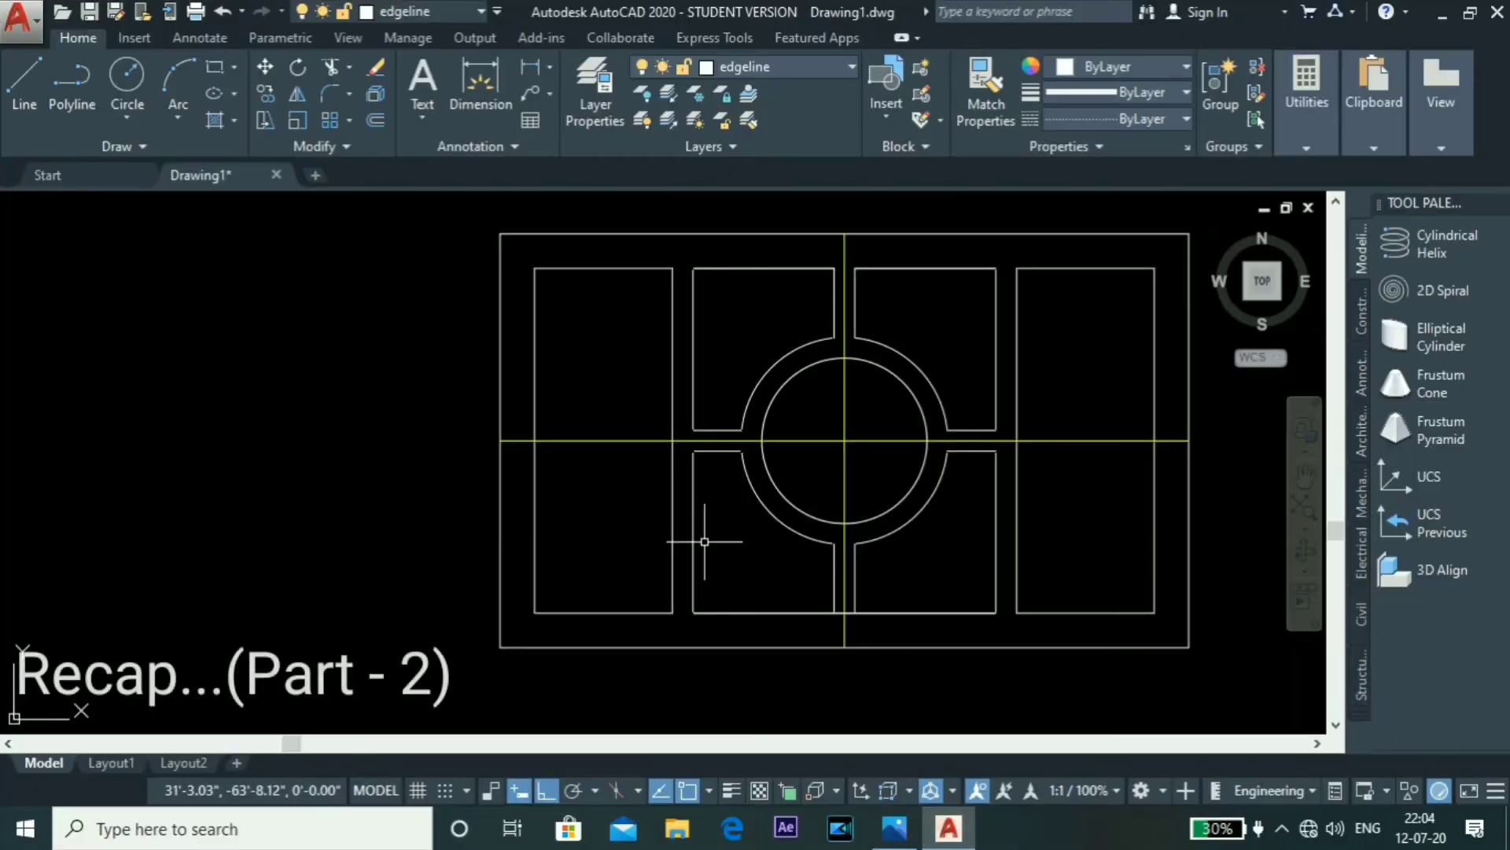
click(553, 76)
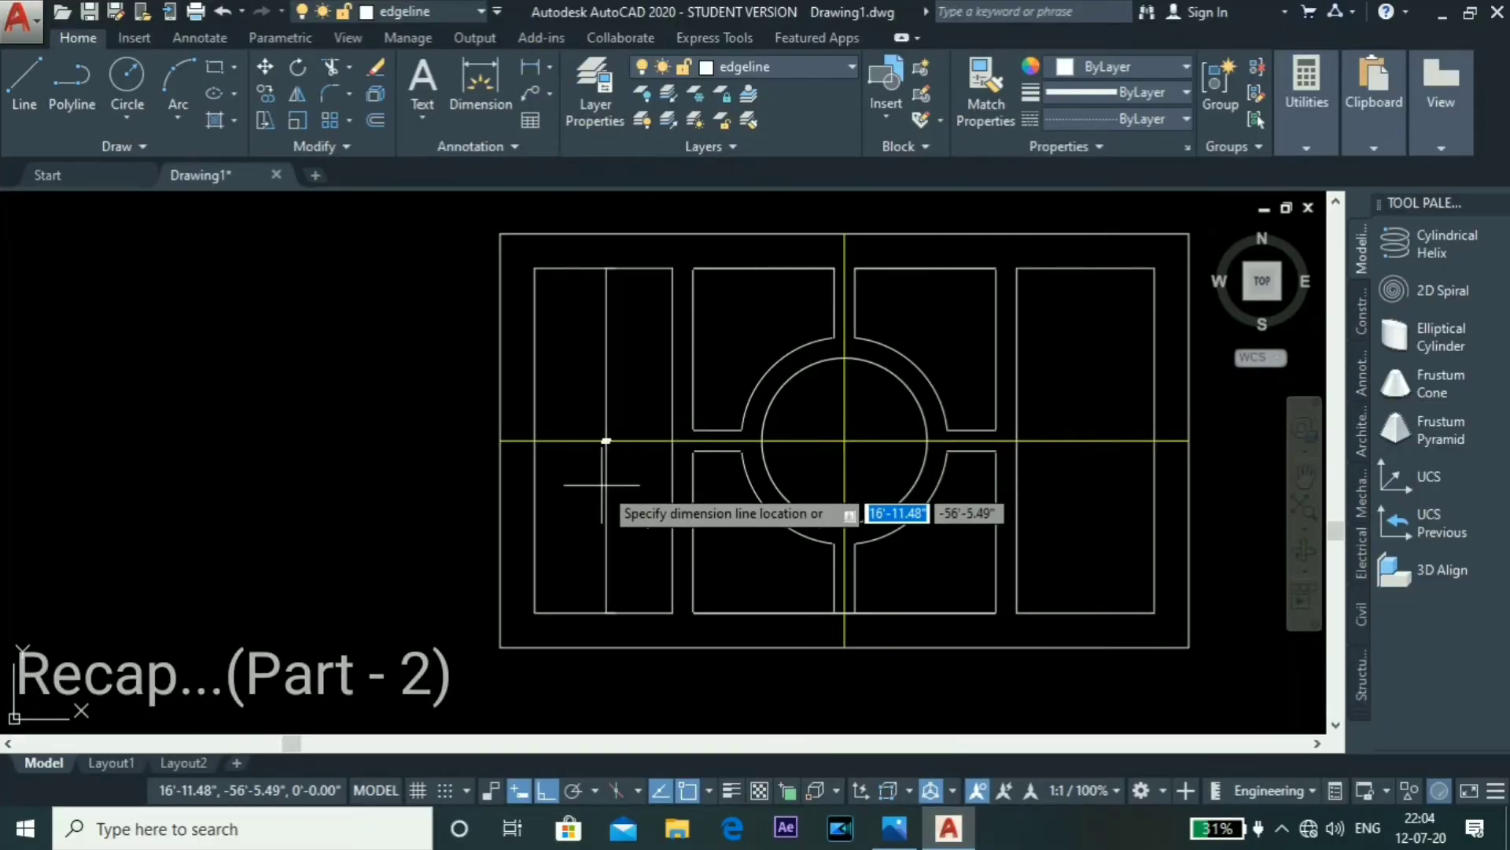
scroll(624, 432, down, 1)
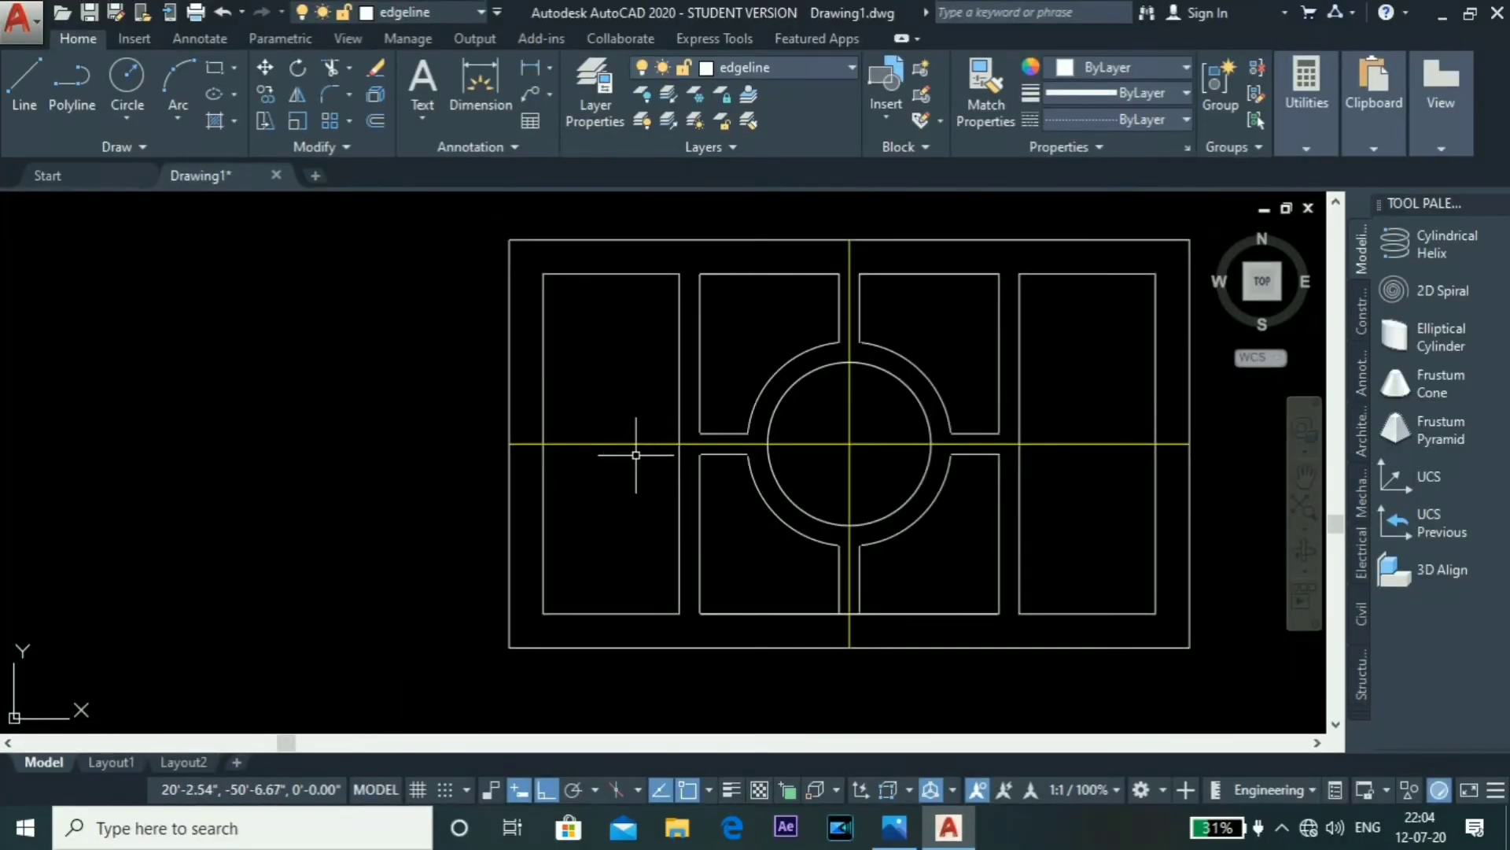
Step: Switch between the reference photo and the drawing to compare how the left ceiling panels are divided
click(895, 830)
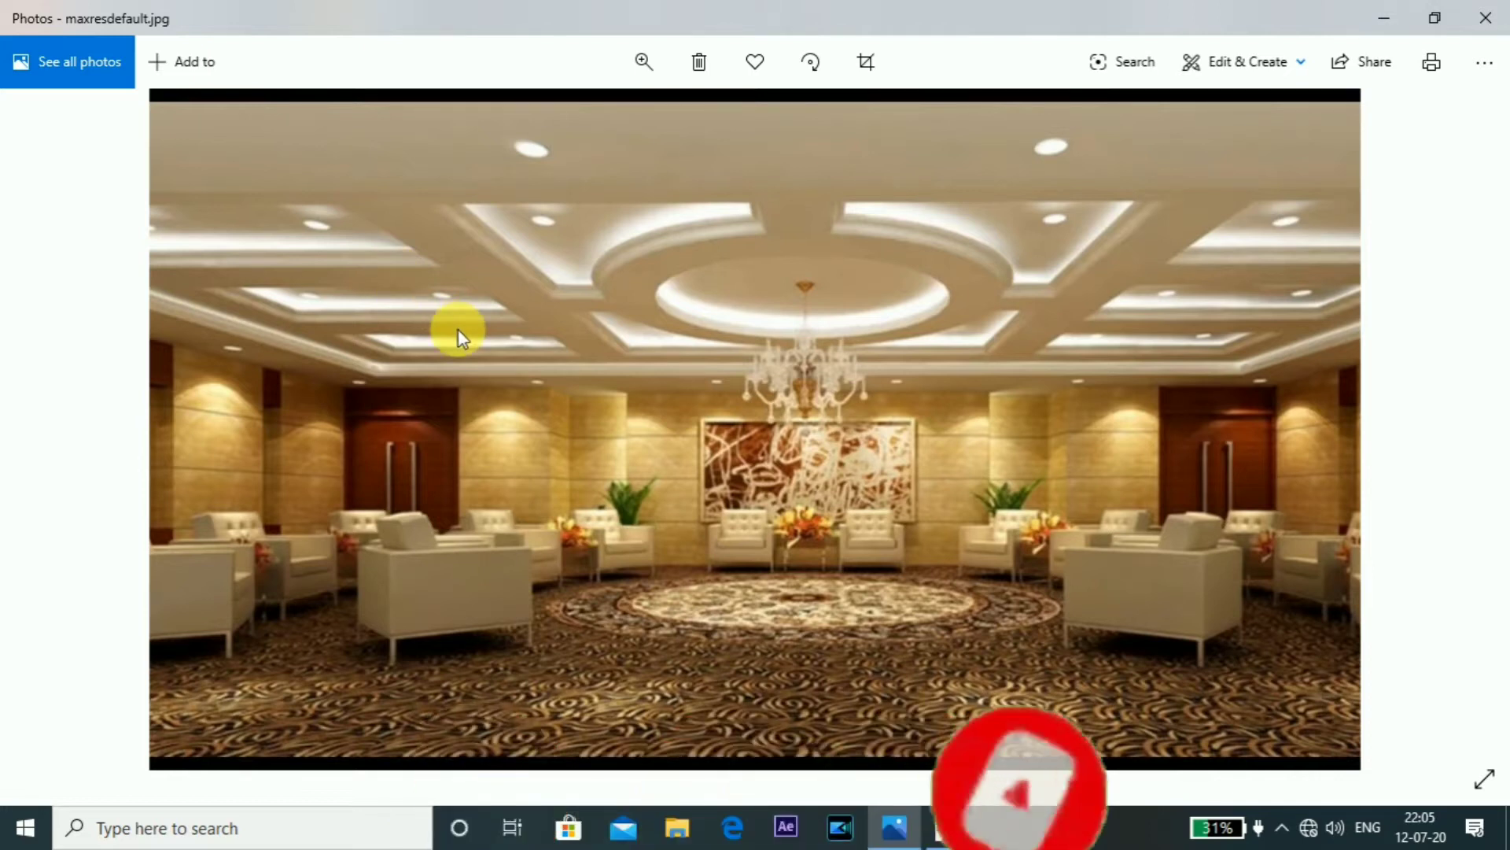
click(952, 826)
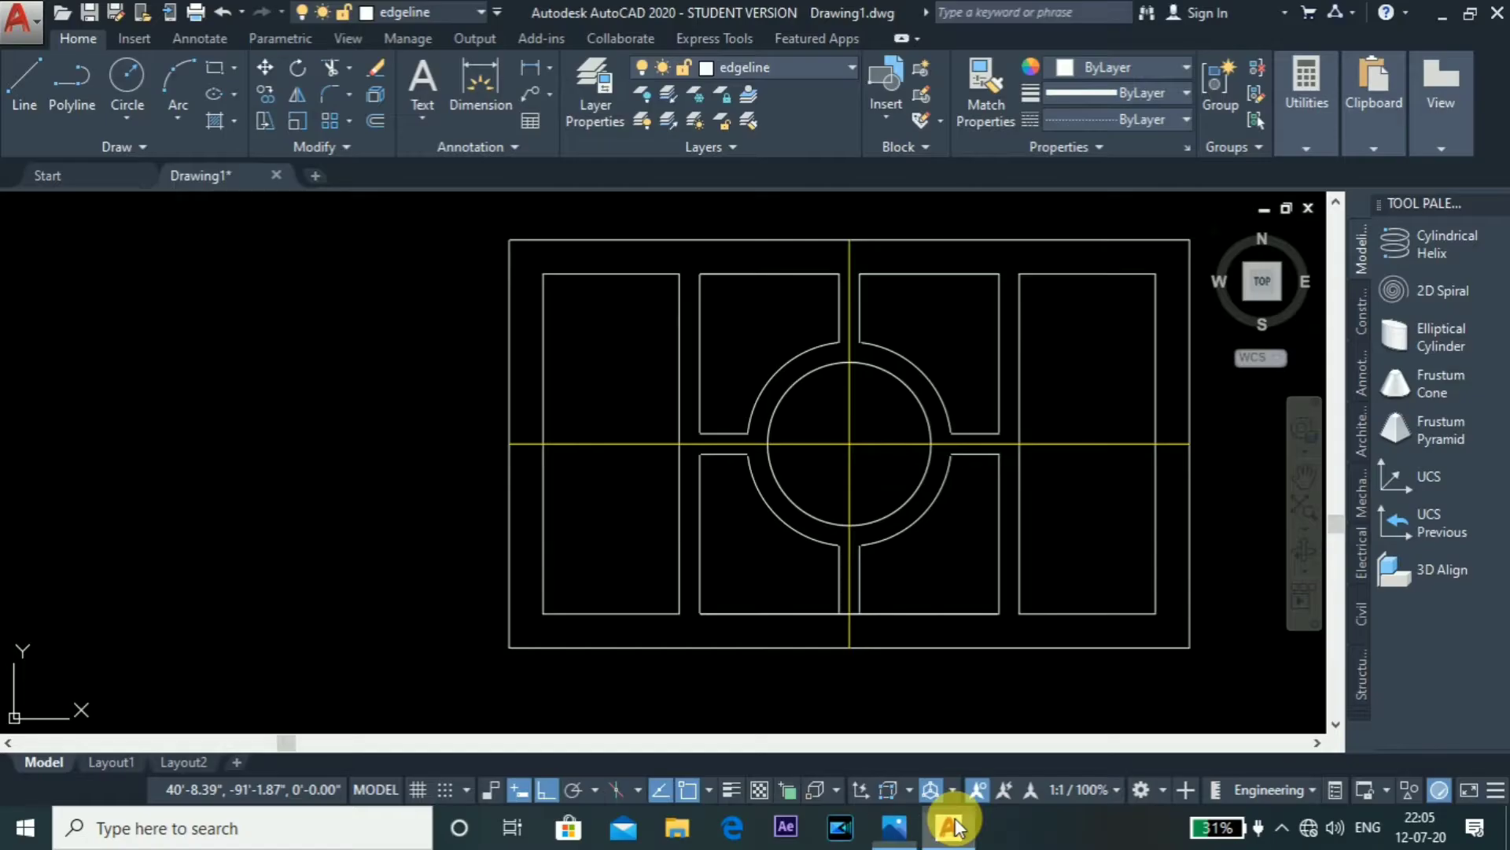
click(892, 827)
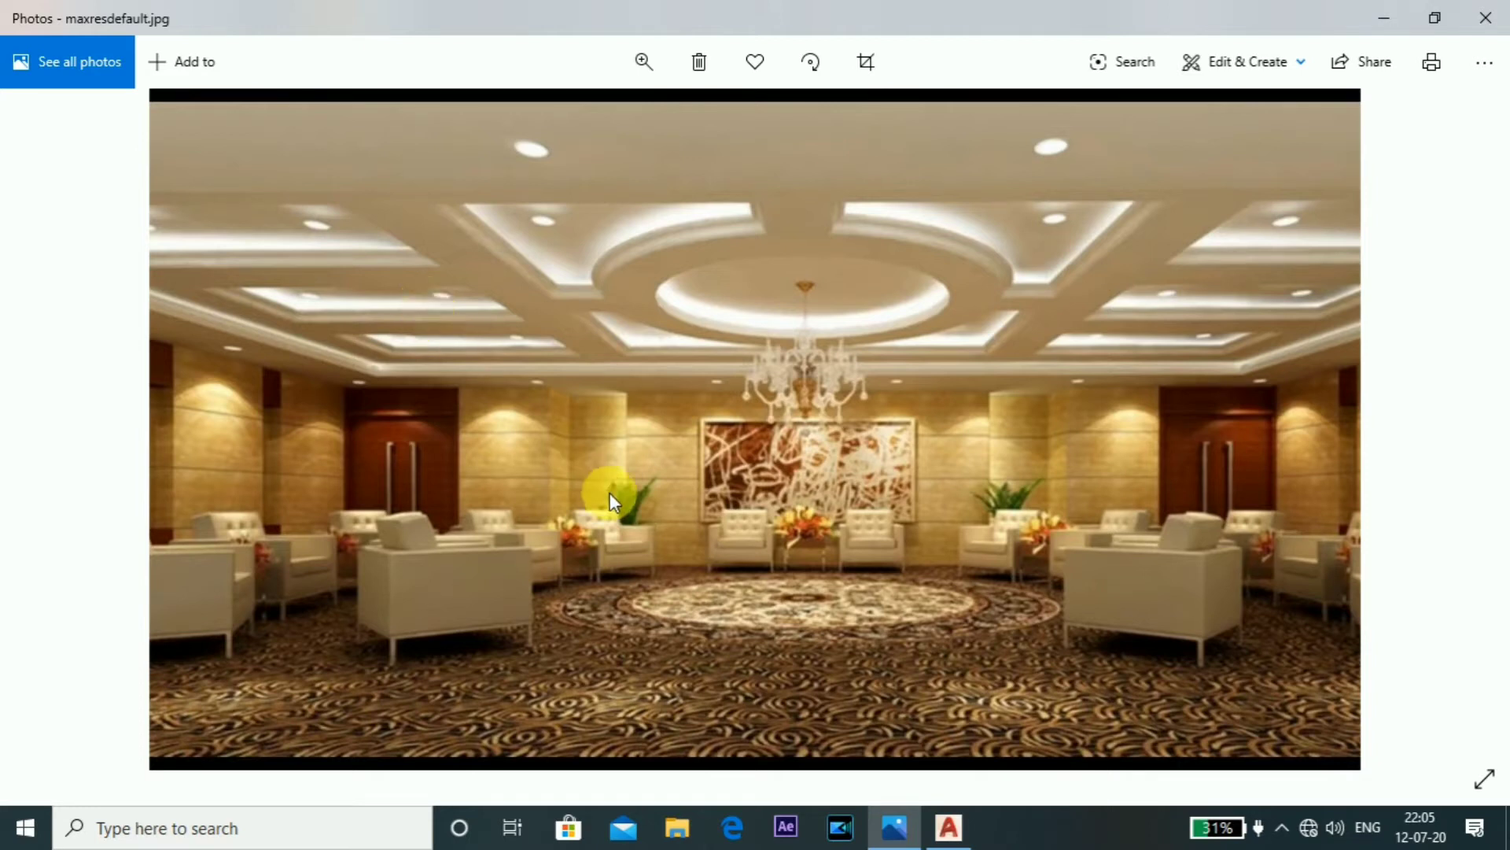
Step: Search Windows for "calc" and open the Calculator app
click(205, 828)
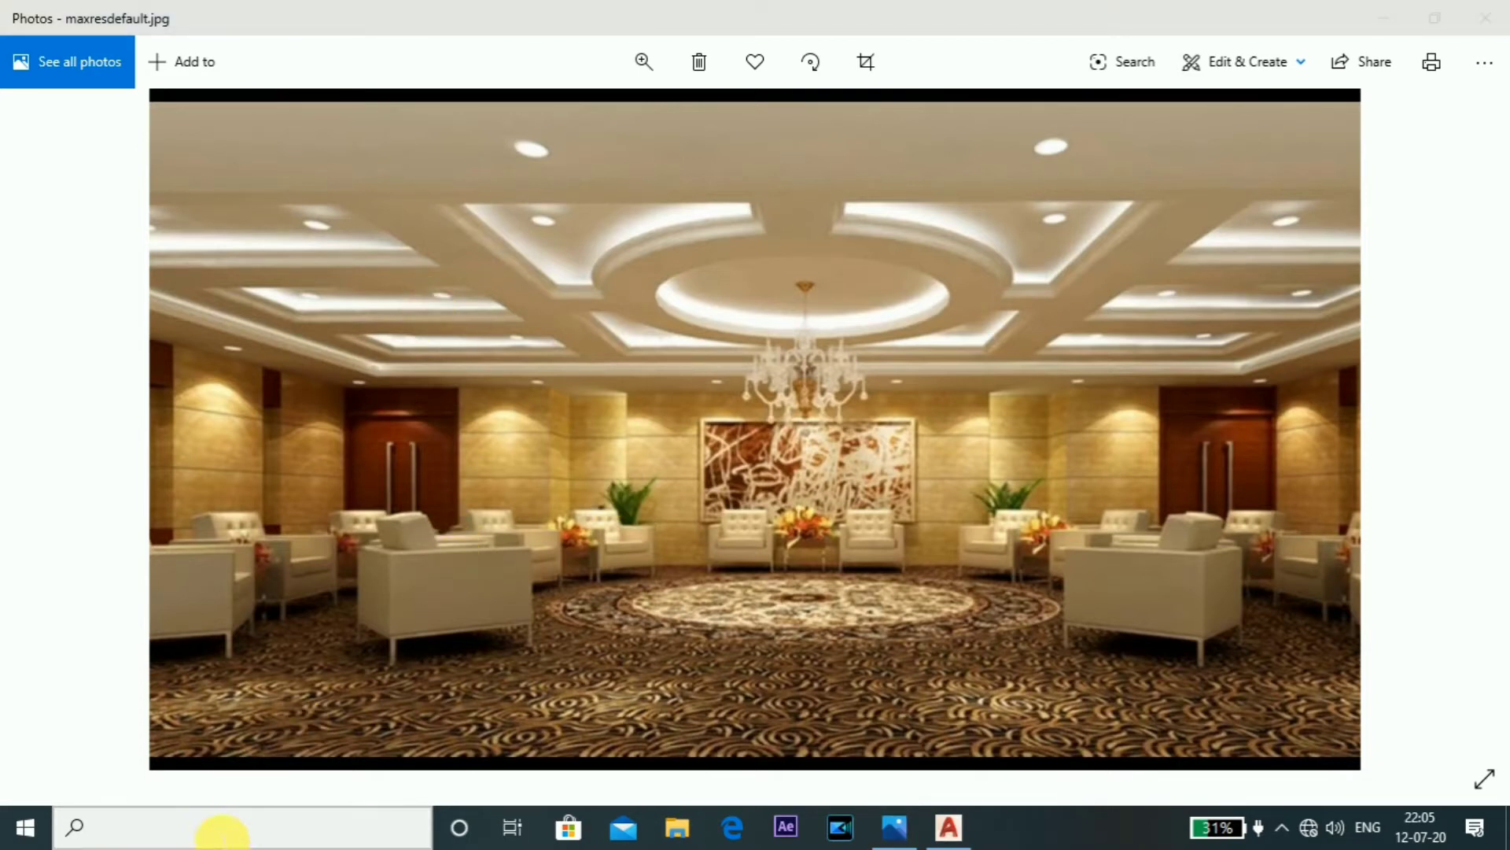
text(ca)
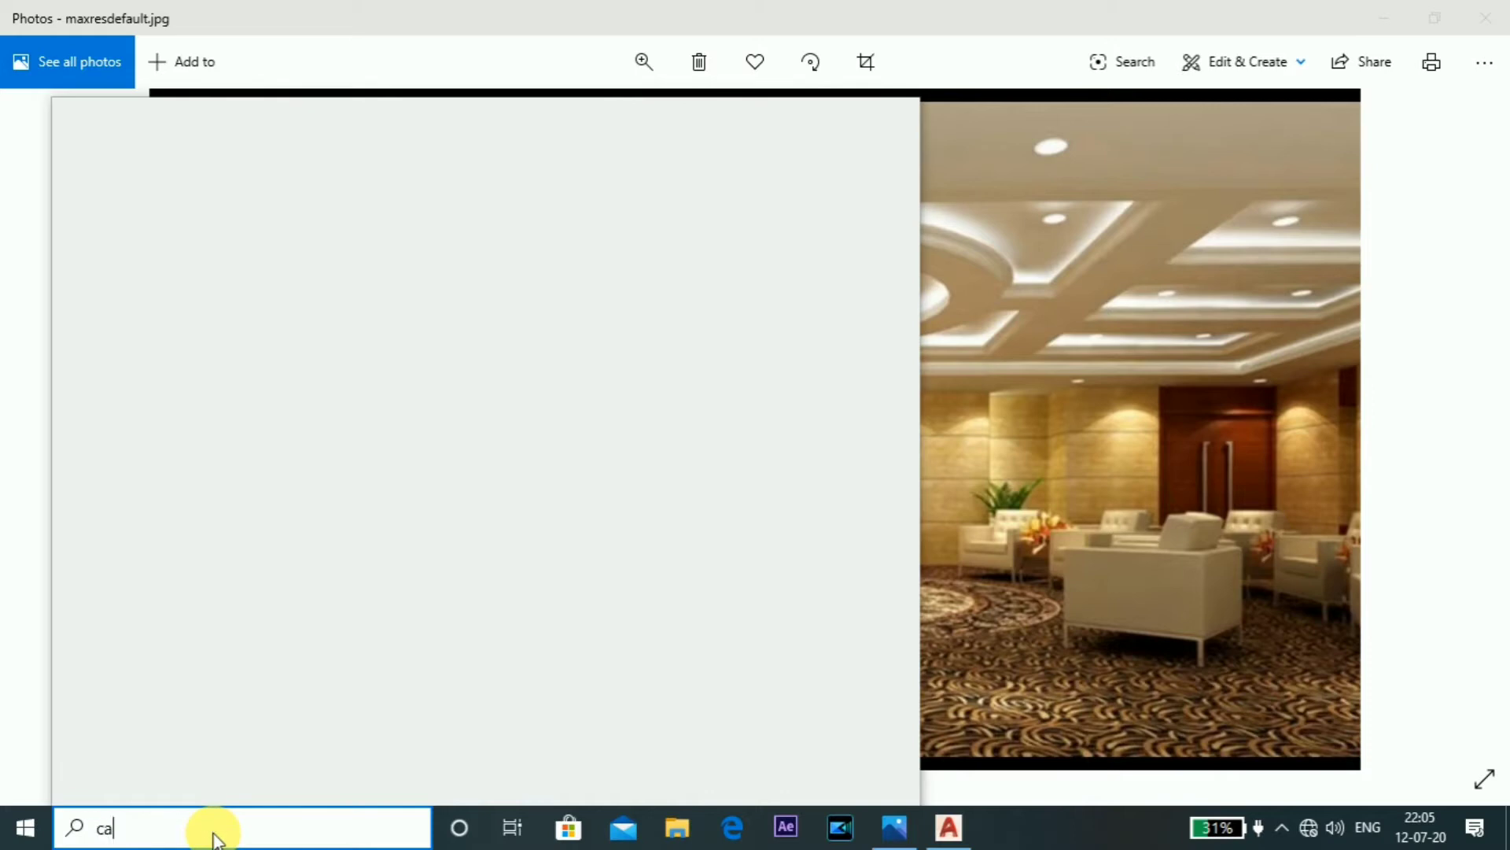
text(lc)
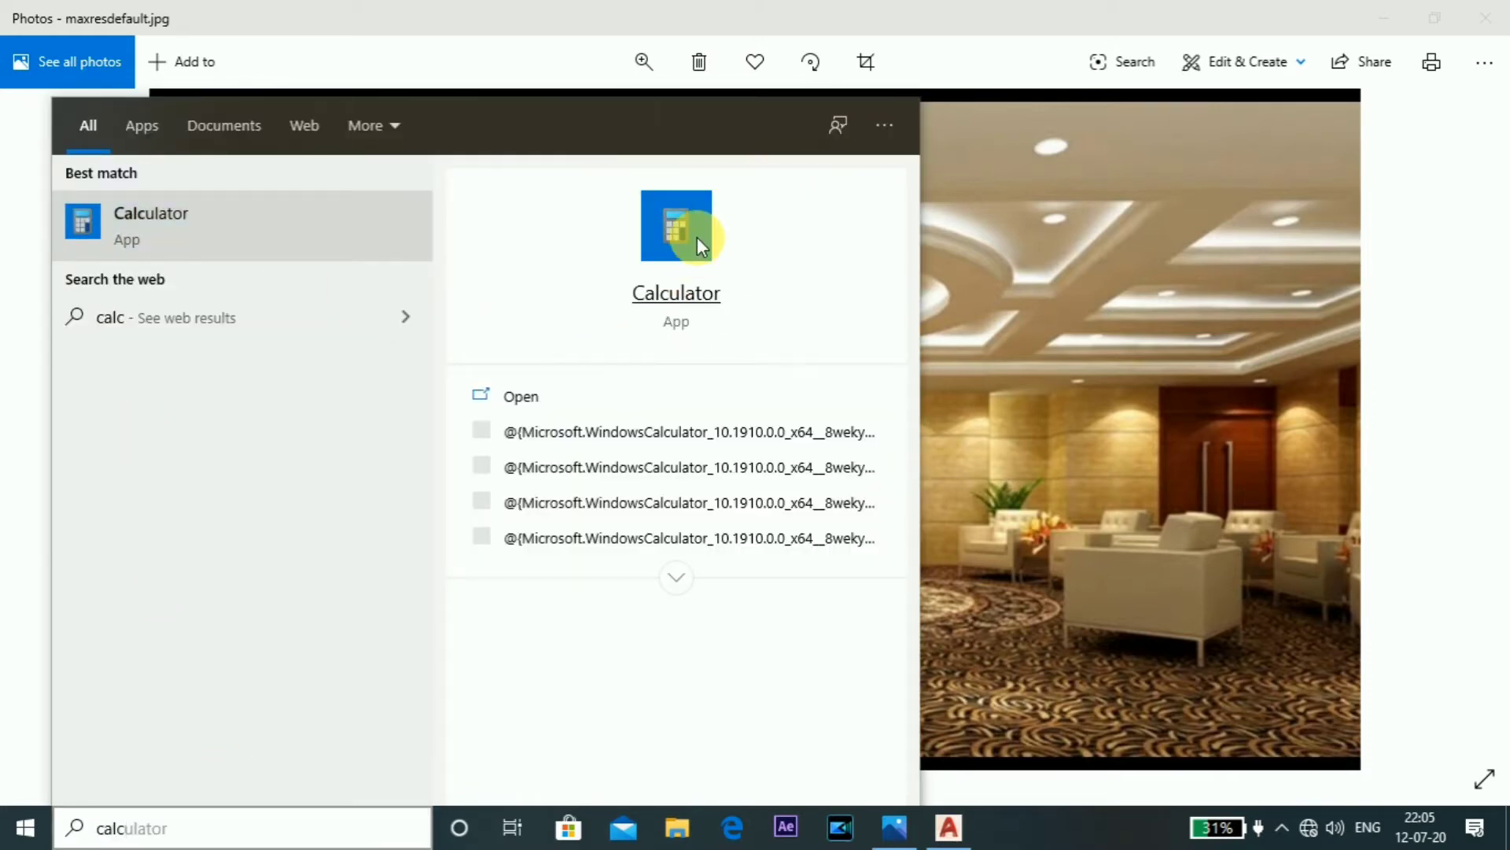
click(676, 292)
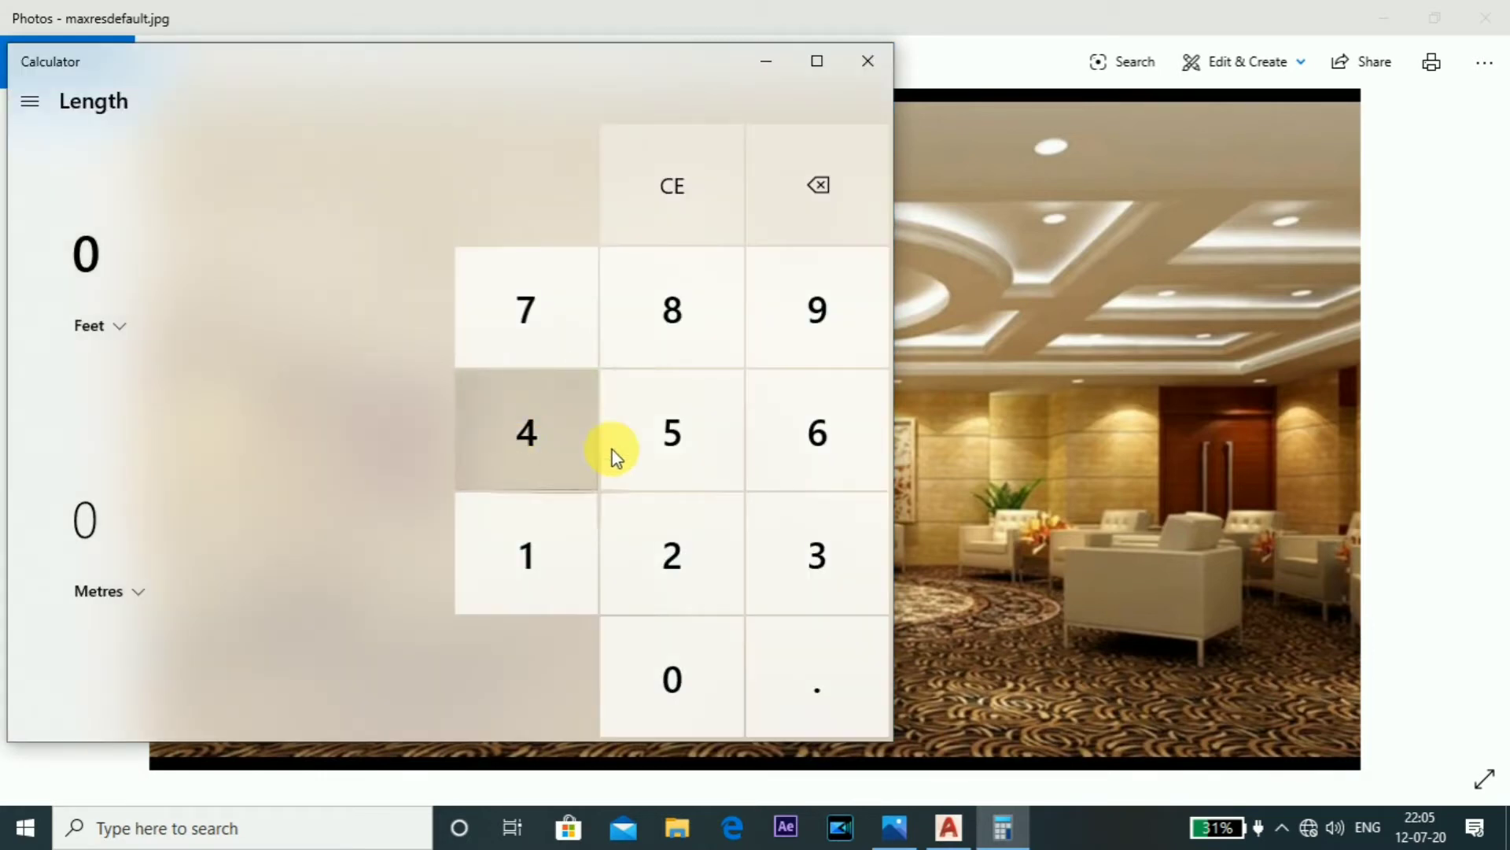
click(706, 420)
click(669, 674)
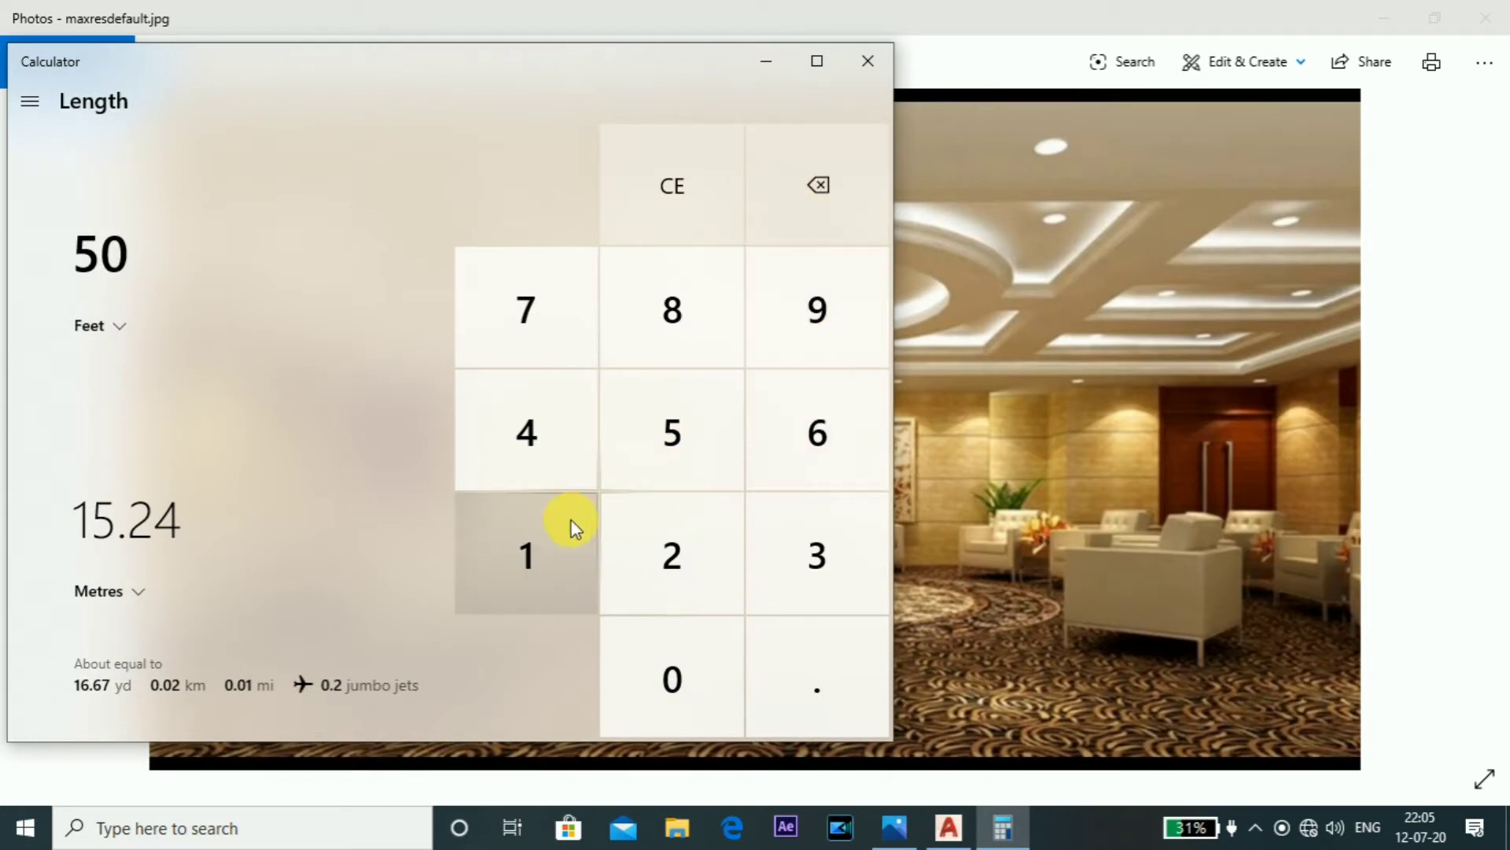
text(6)
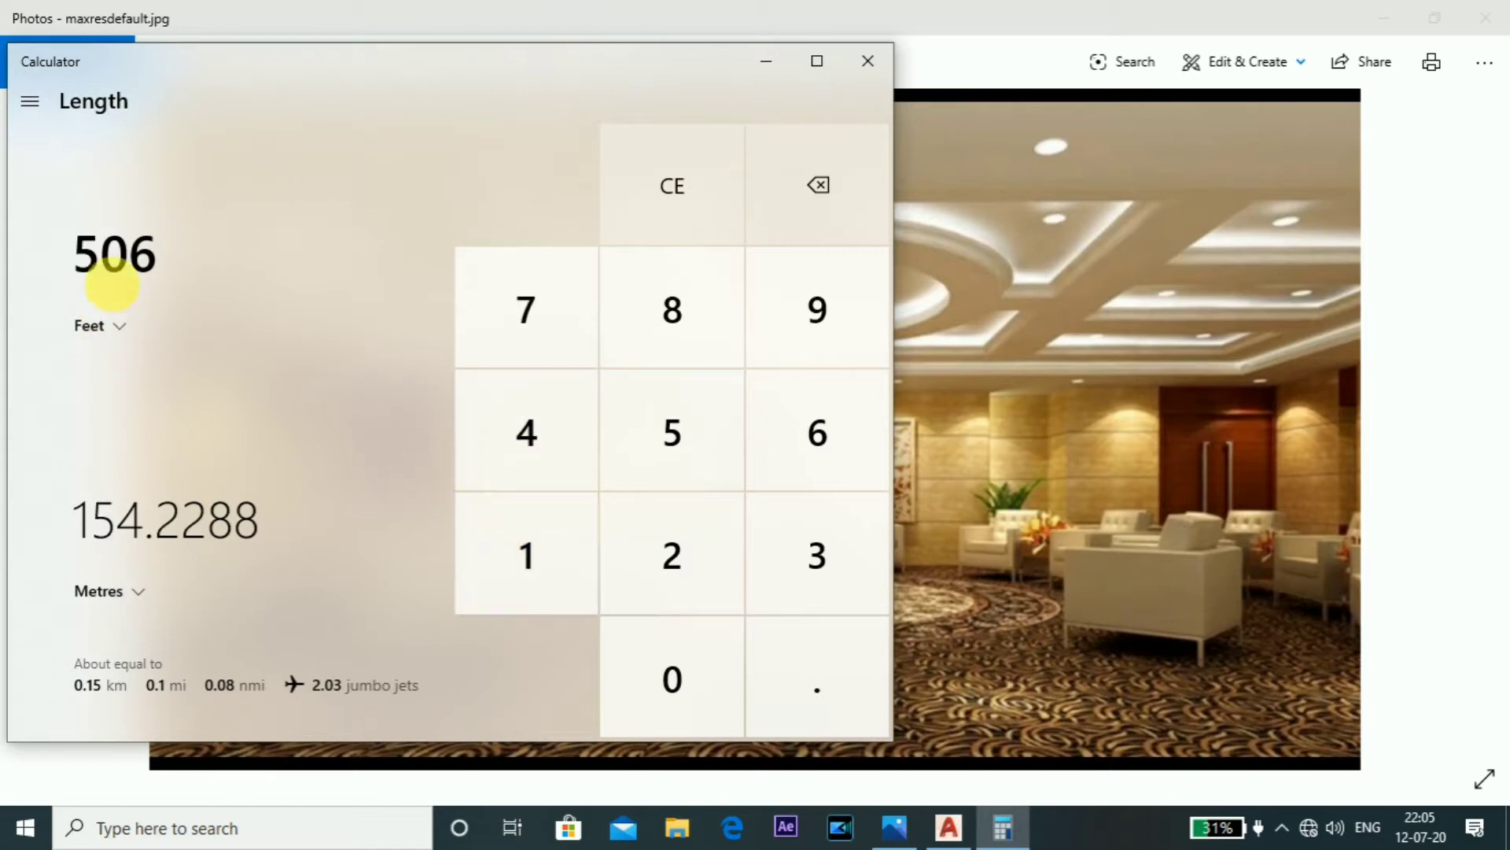
Step: Switch the calculator to Standard mode and compute 50 minus 6, divided by 3
click(30, 102)
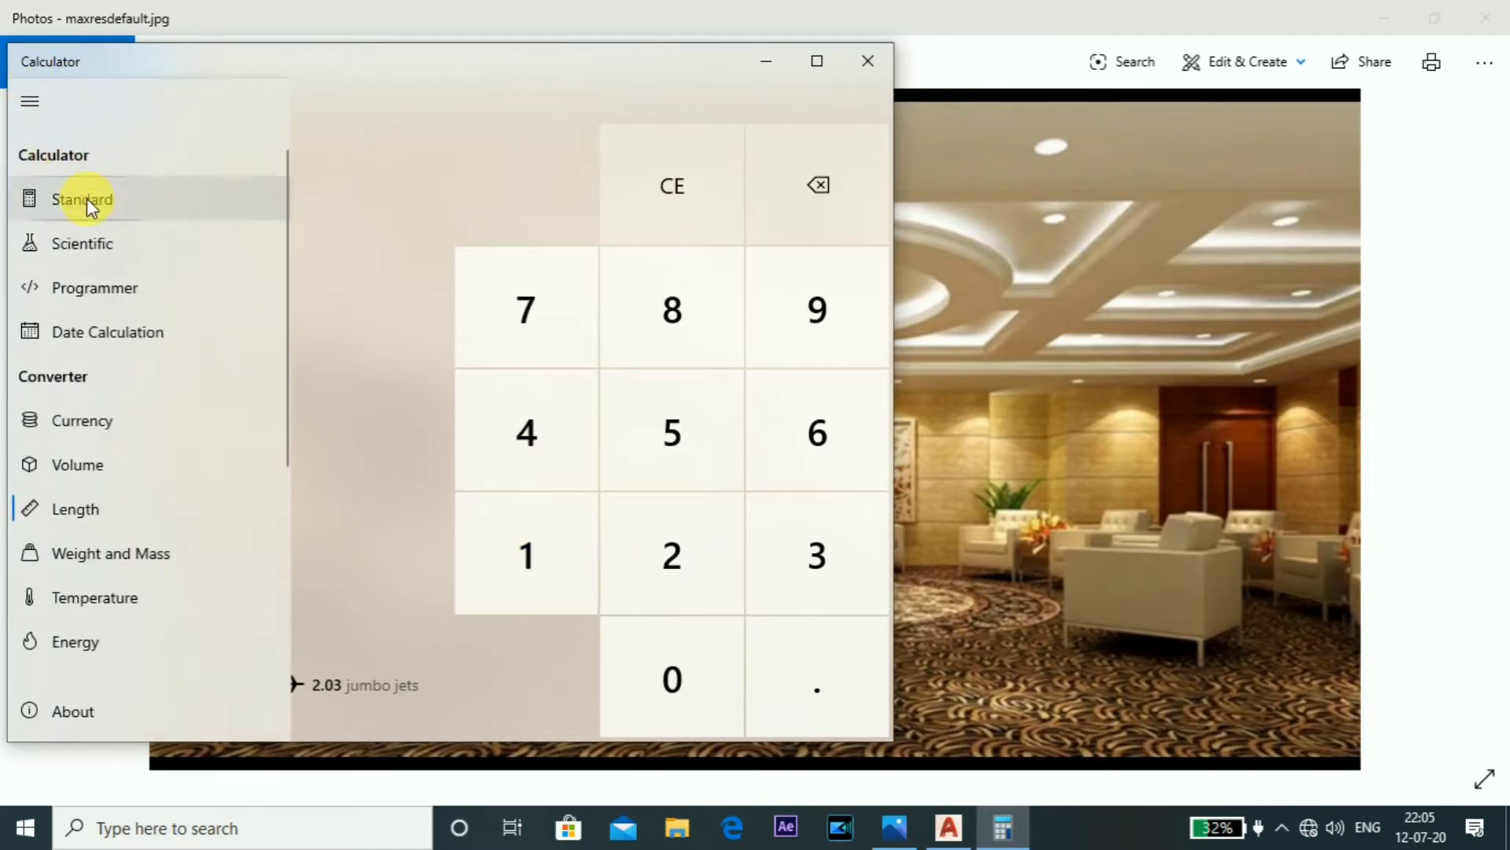
click(198, 206)
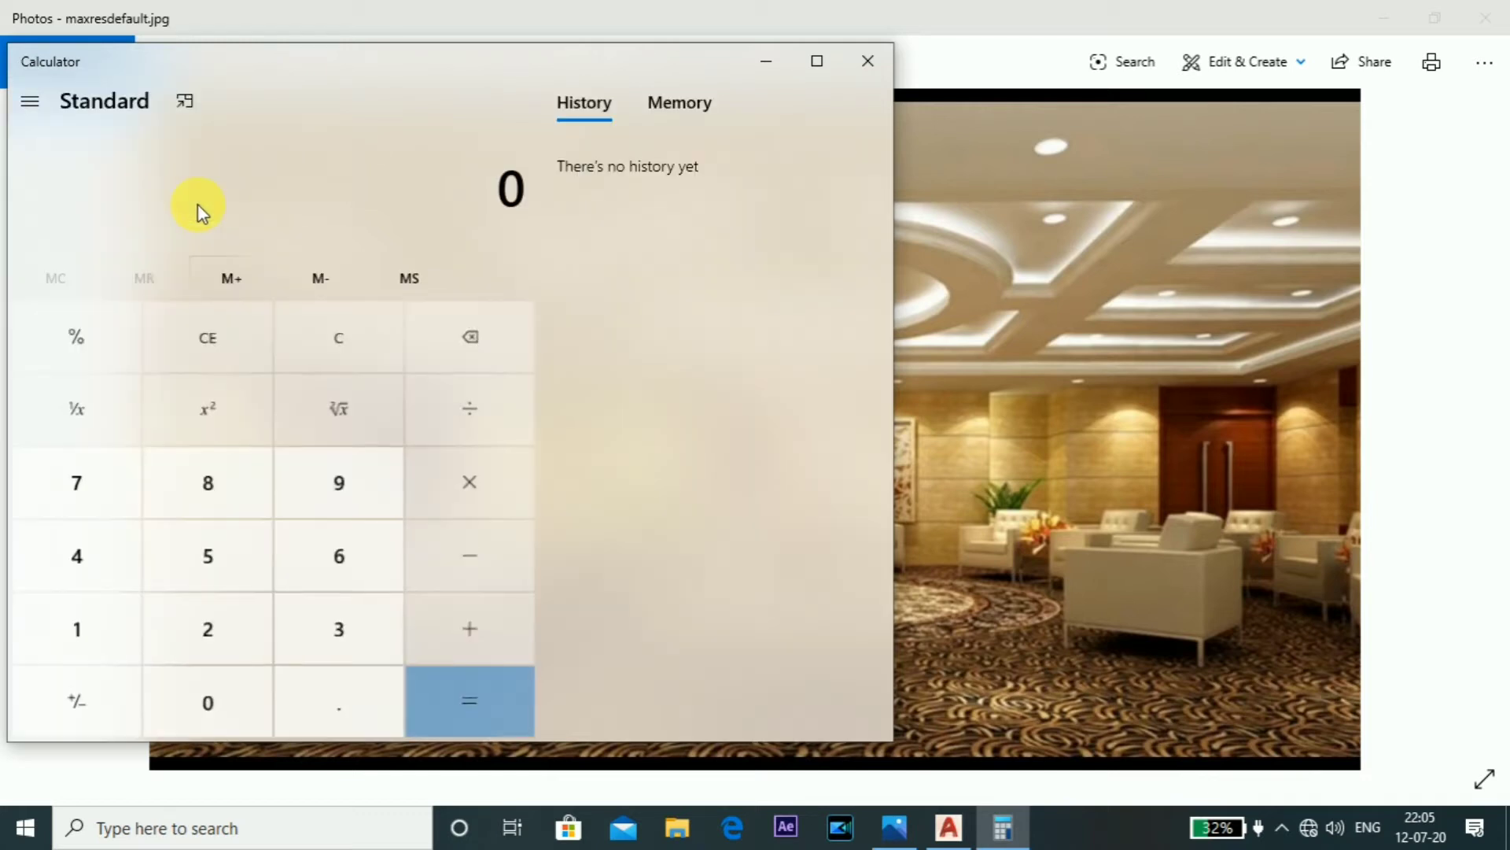
click(215, 585)
click(216, 697)
click(471, 568)
click(375, 562)
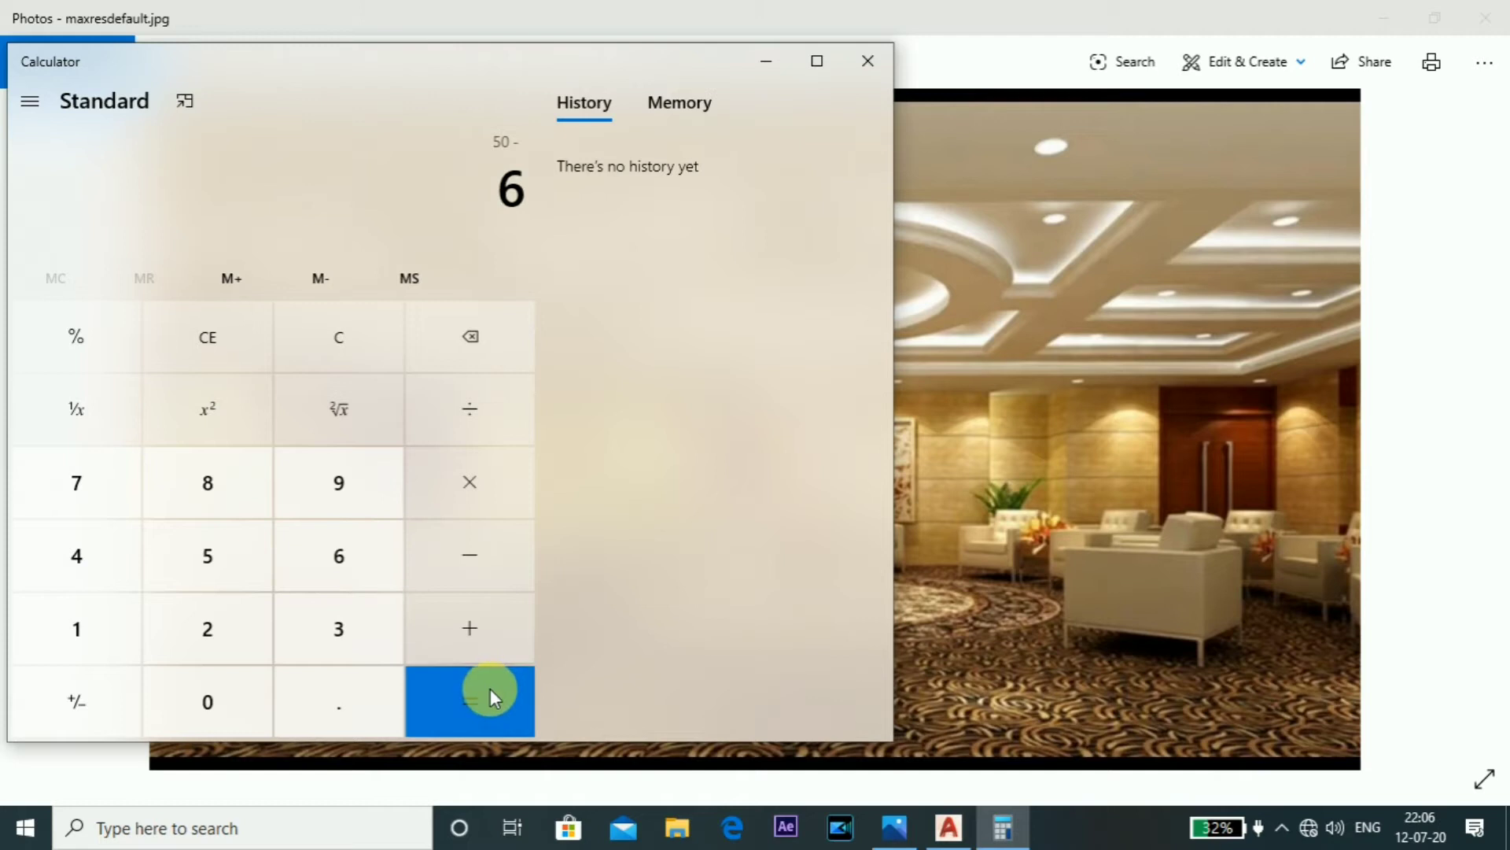
click(470, 694)
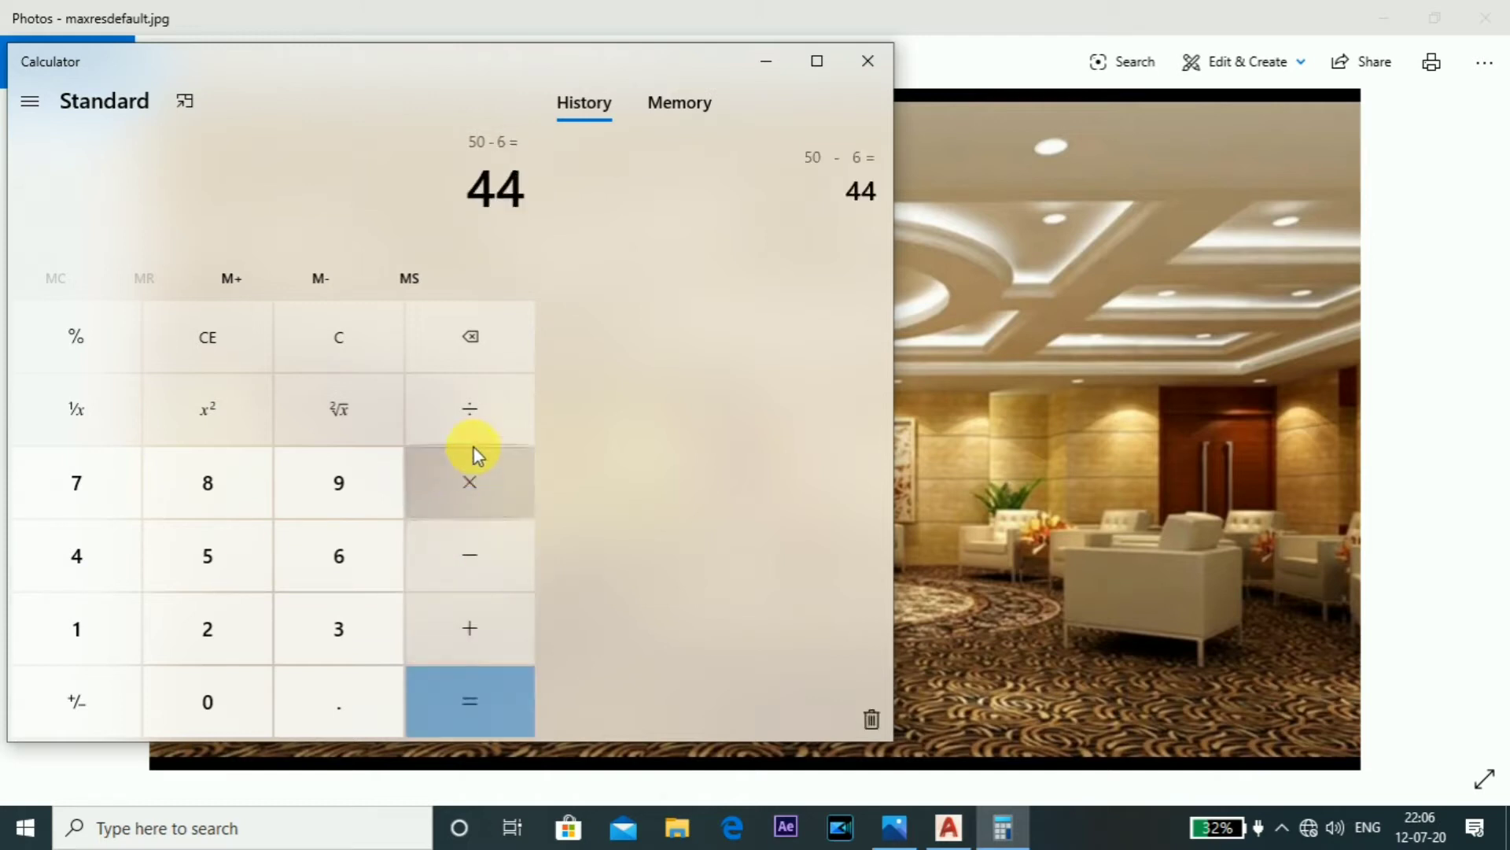
click(343, 627)
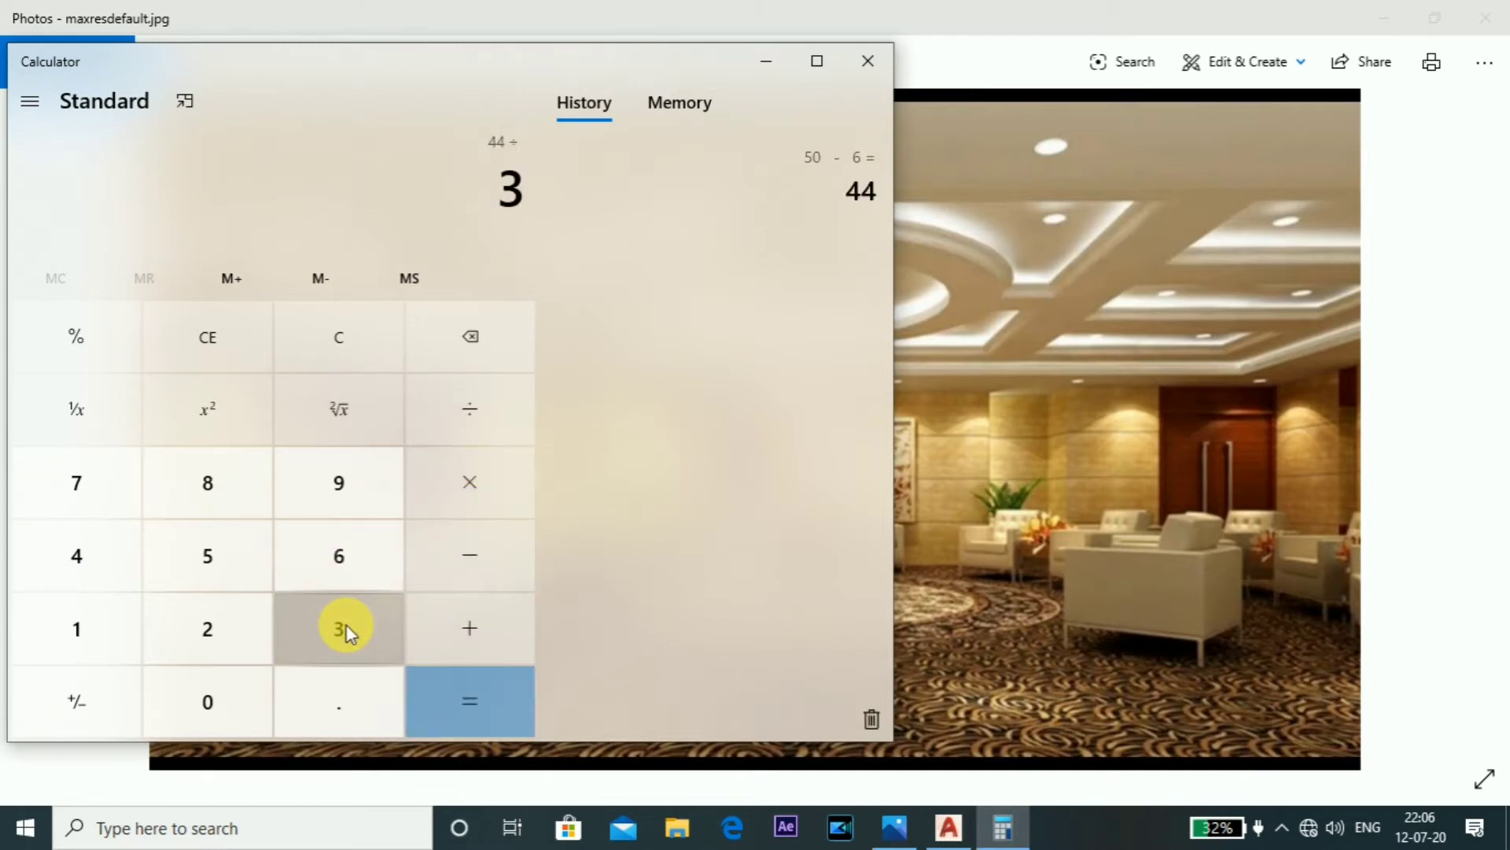
click(469, 696)
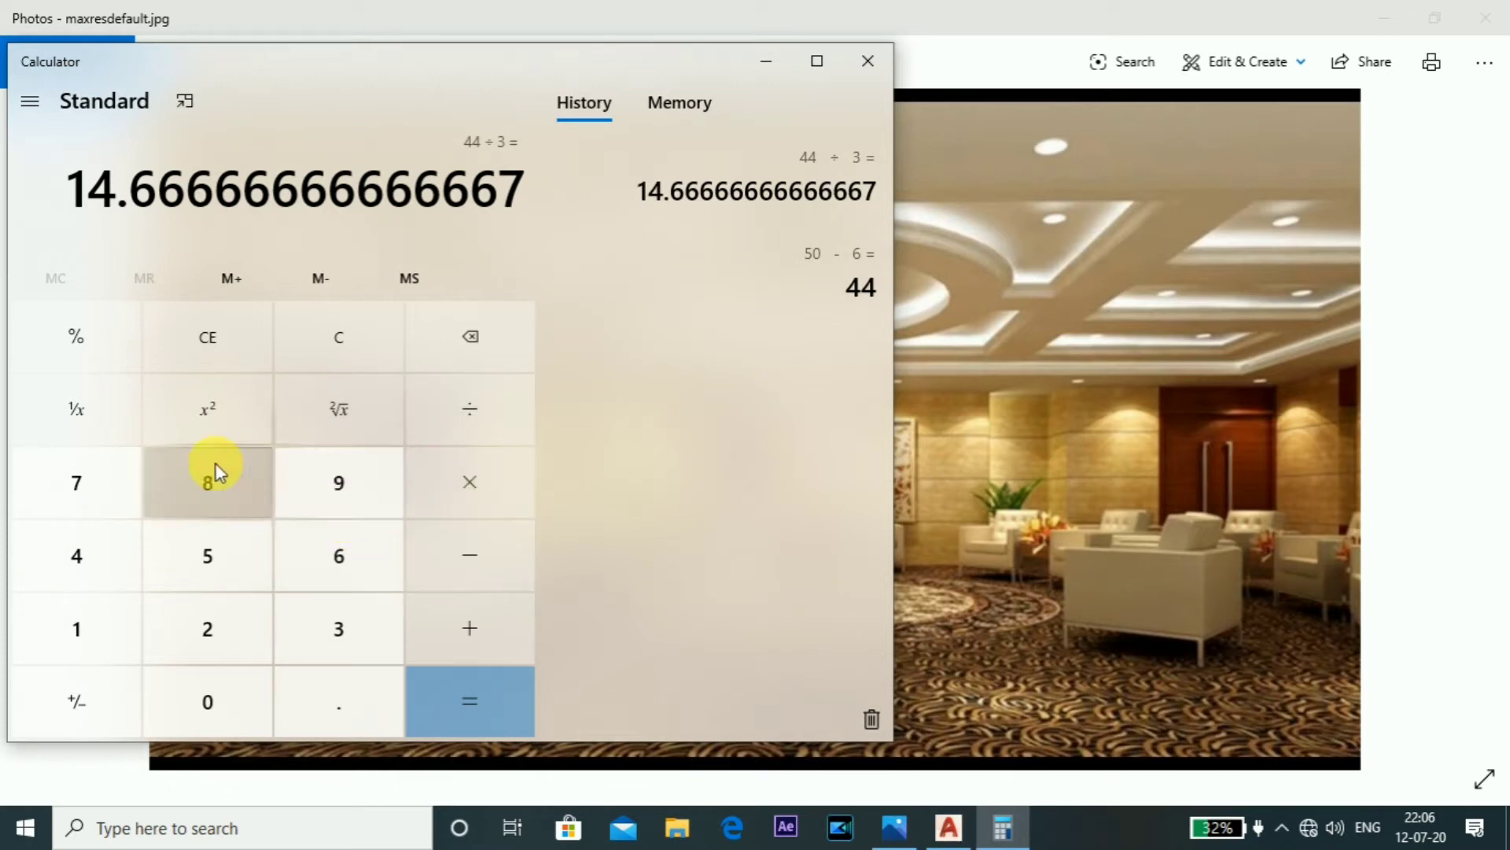
Step: Compute 42 divided by 3 in the calculator, minimise it and switch to the AutoCAD drawing
click(313, 358)
click(83, 556)
click(202, 627)
click(470, 436)
click(343, 627)
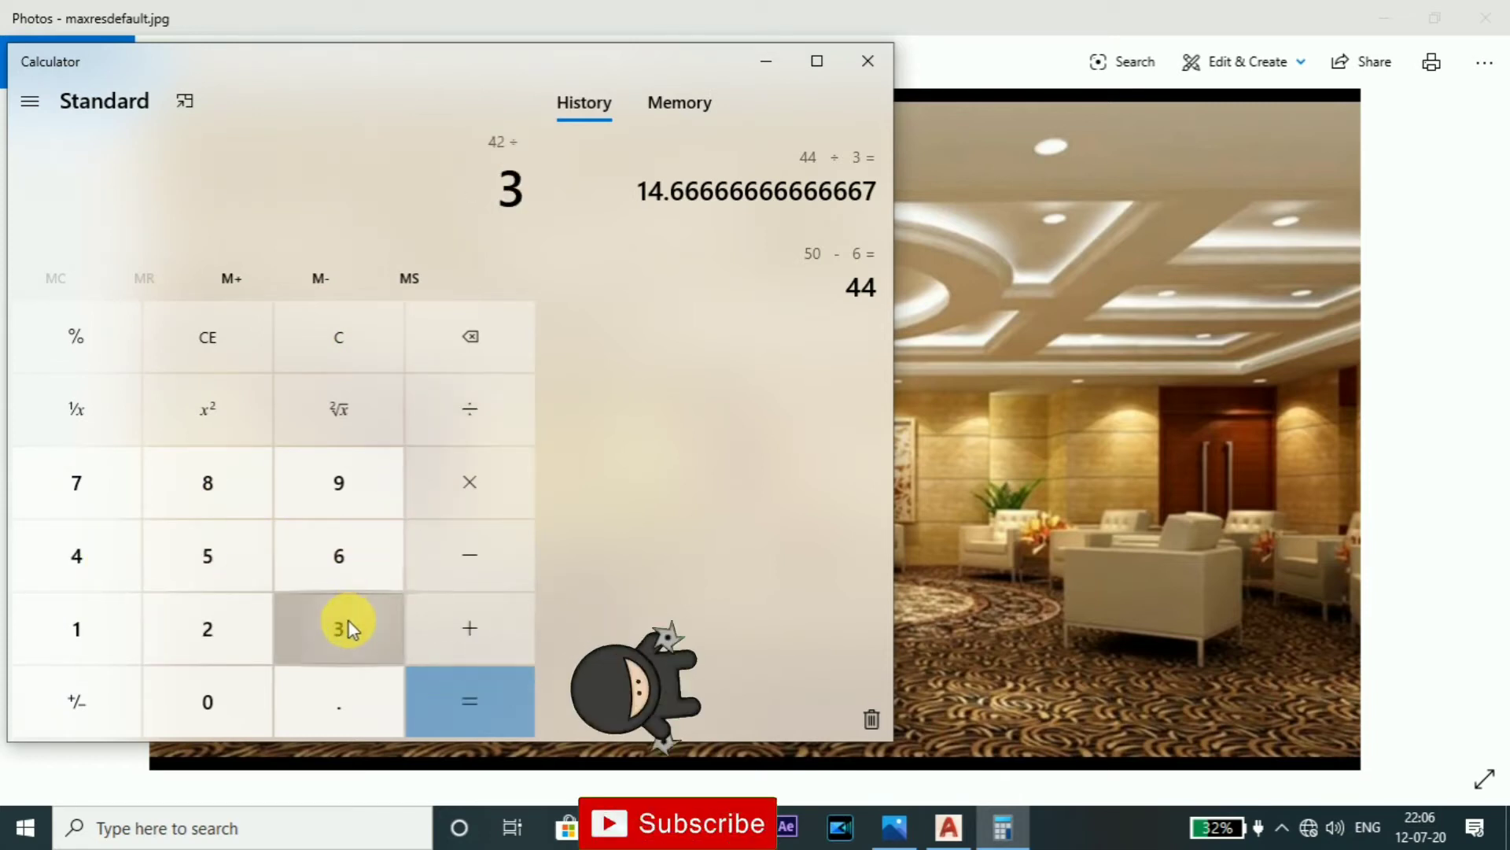
click(463, 686)
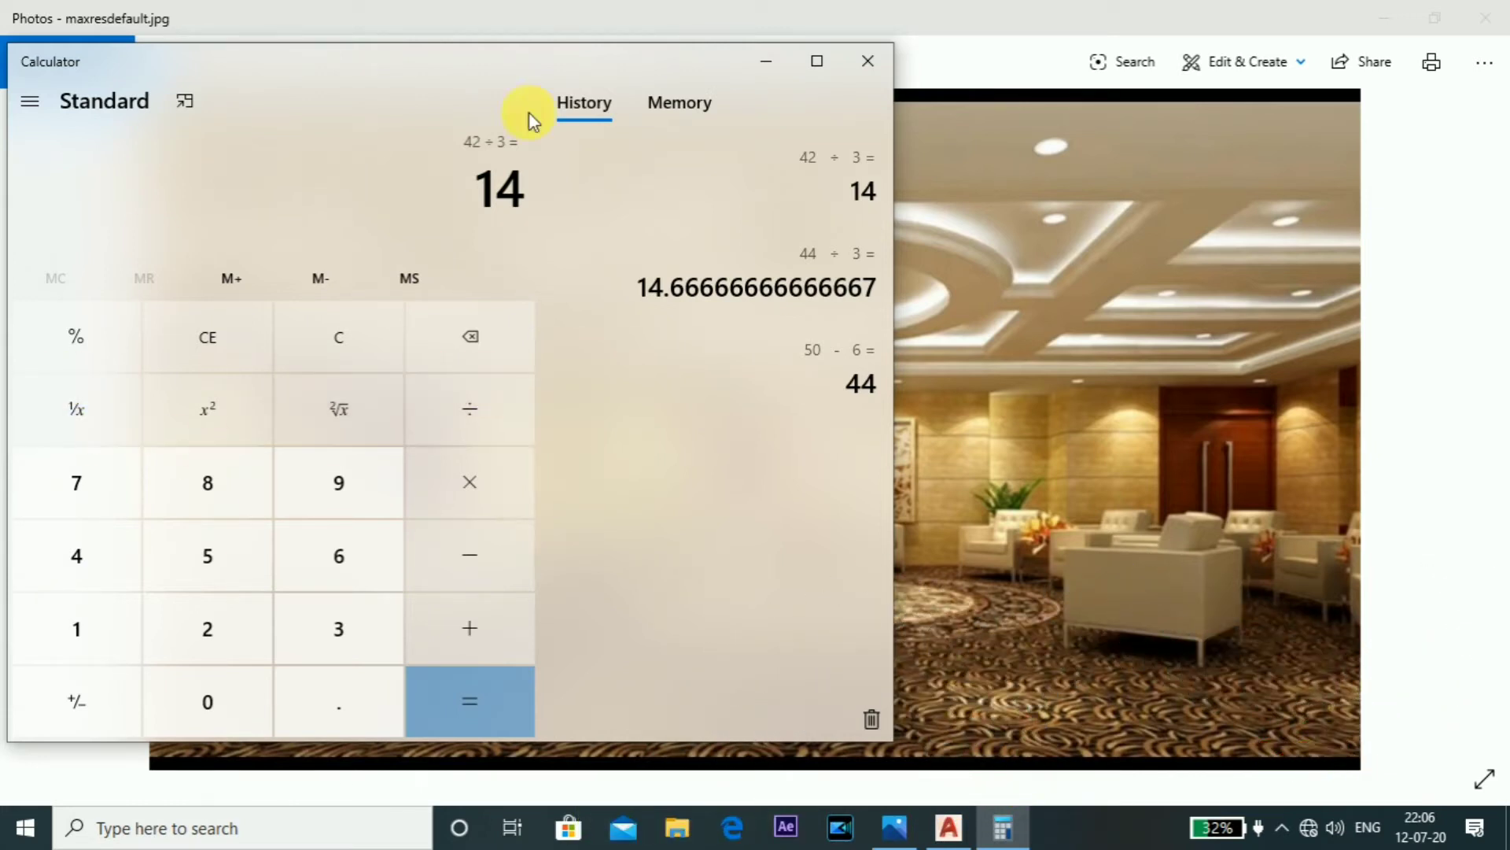
click(776, 59)
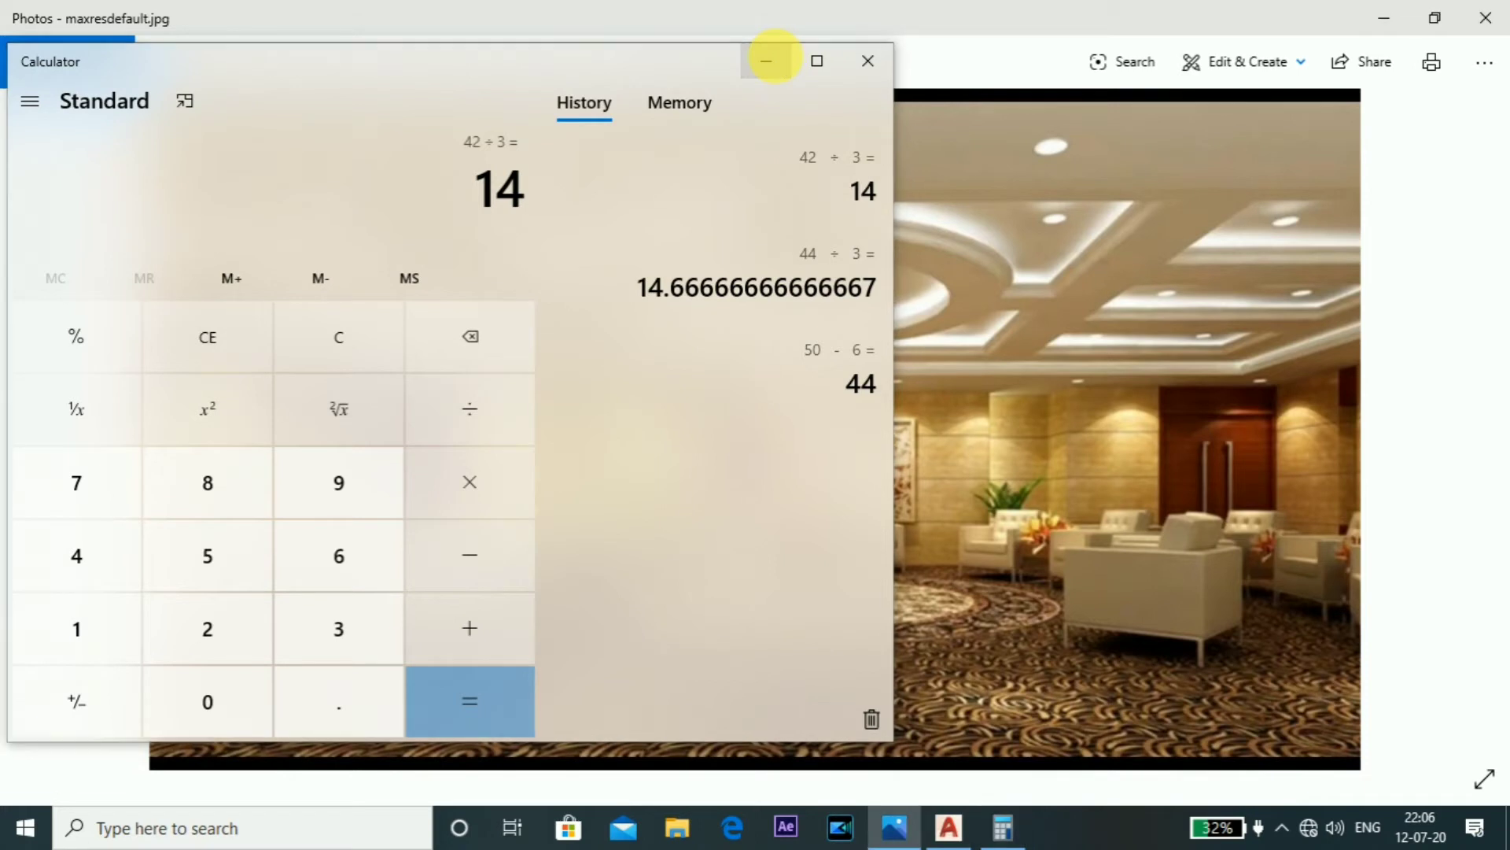
click(767, 60)
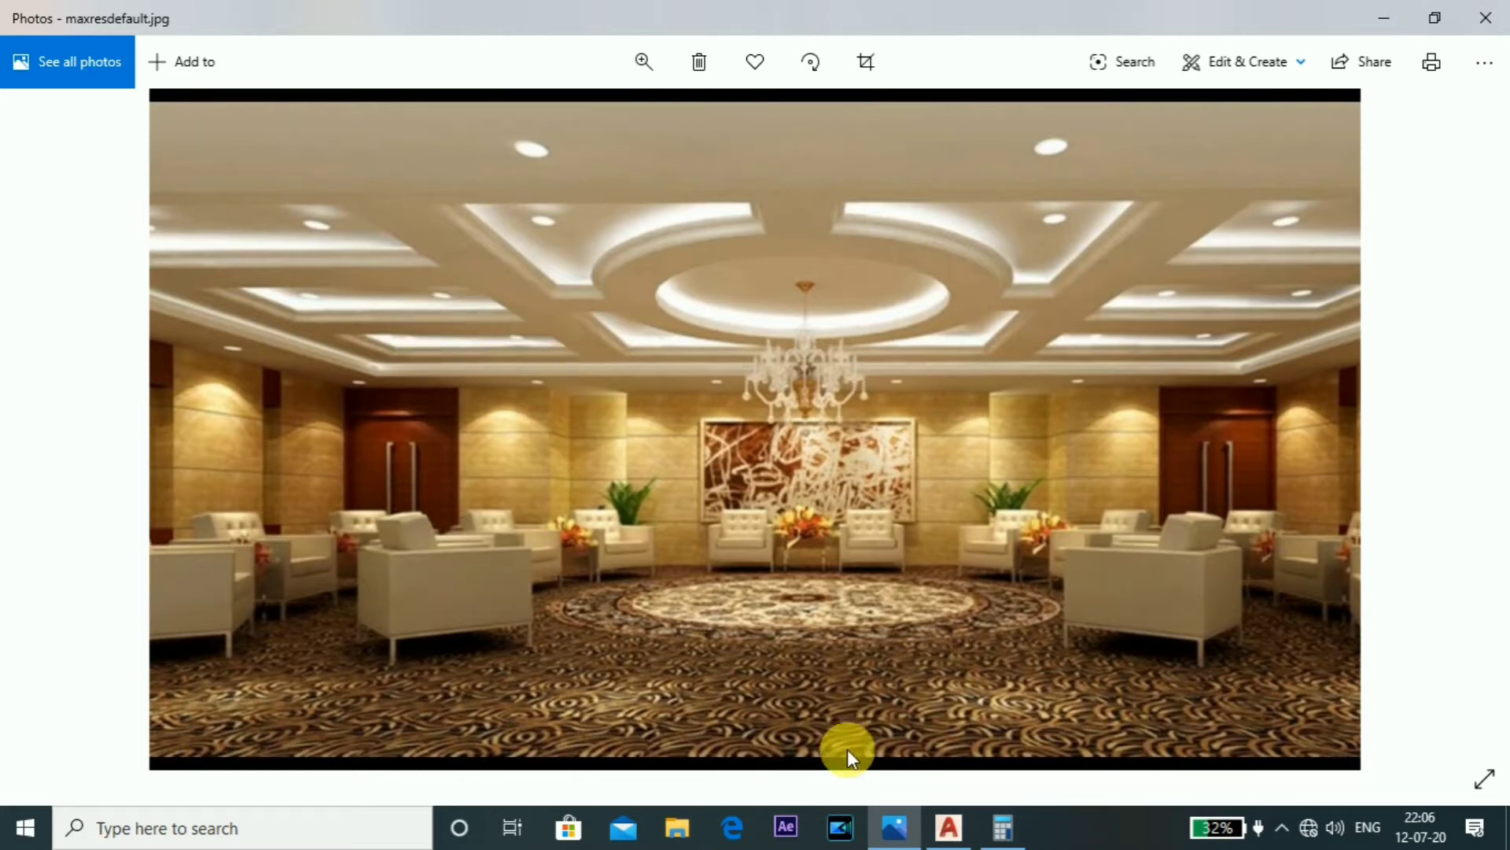
click(949, 827)
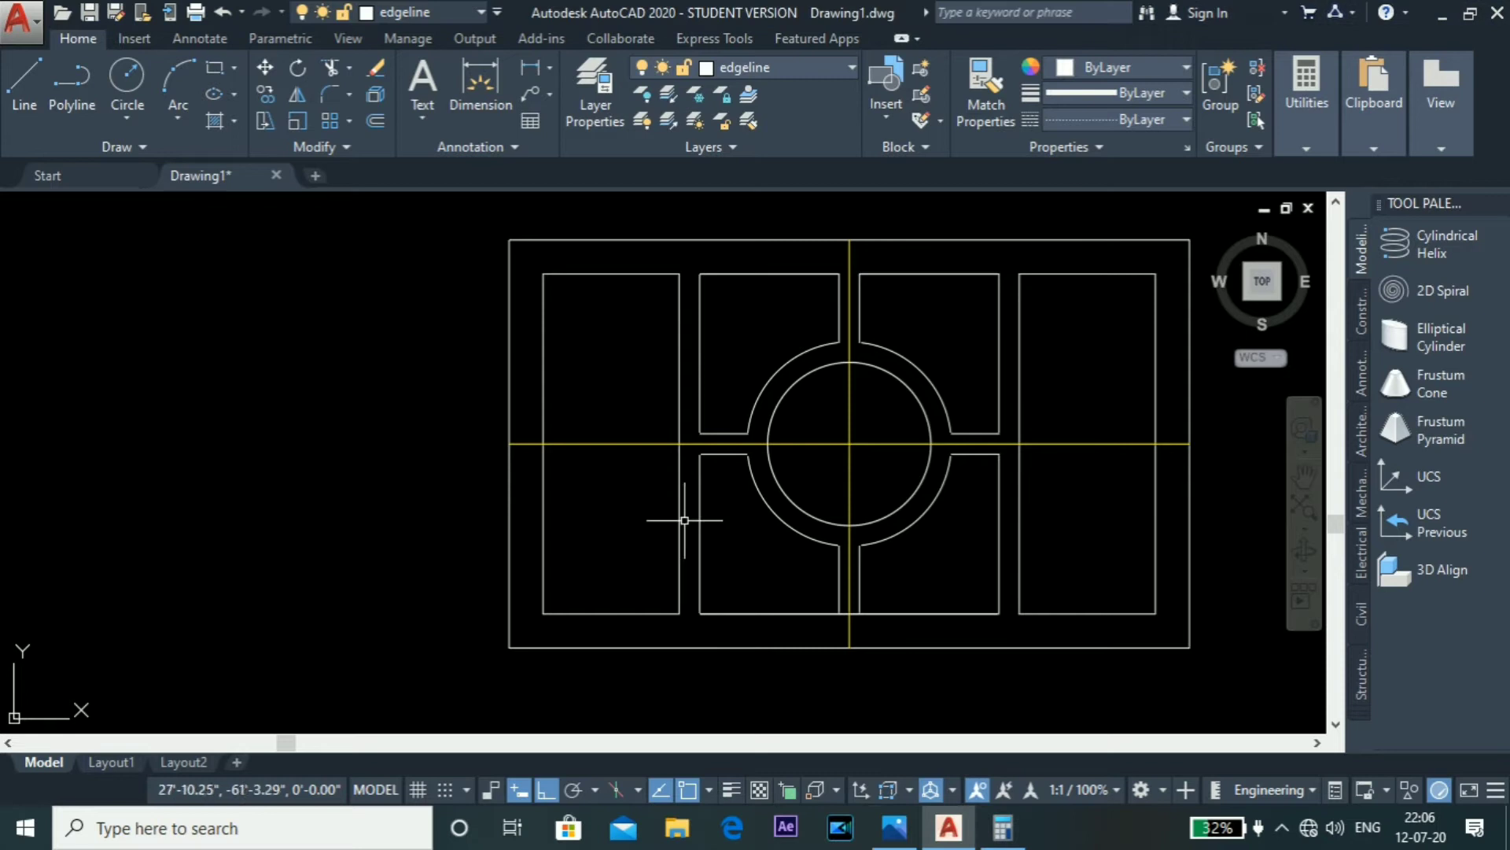
Step: Offset the horizontal center line 7' above and 7' below itself
scroll(610, 459, up, 4)
click(642, 358)
click(613, 459)
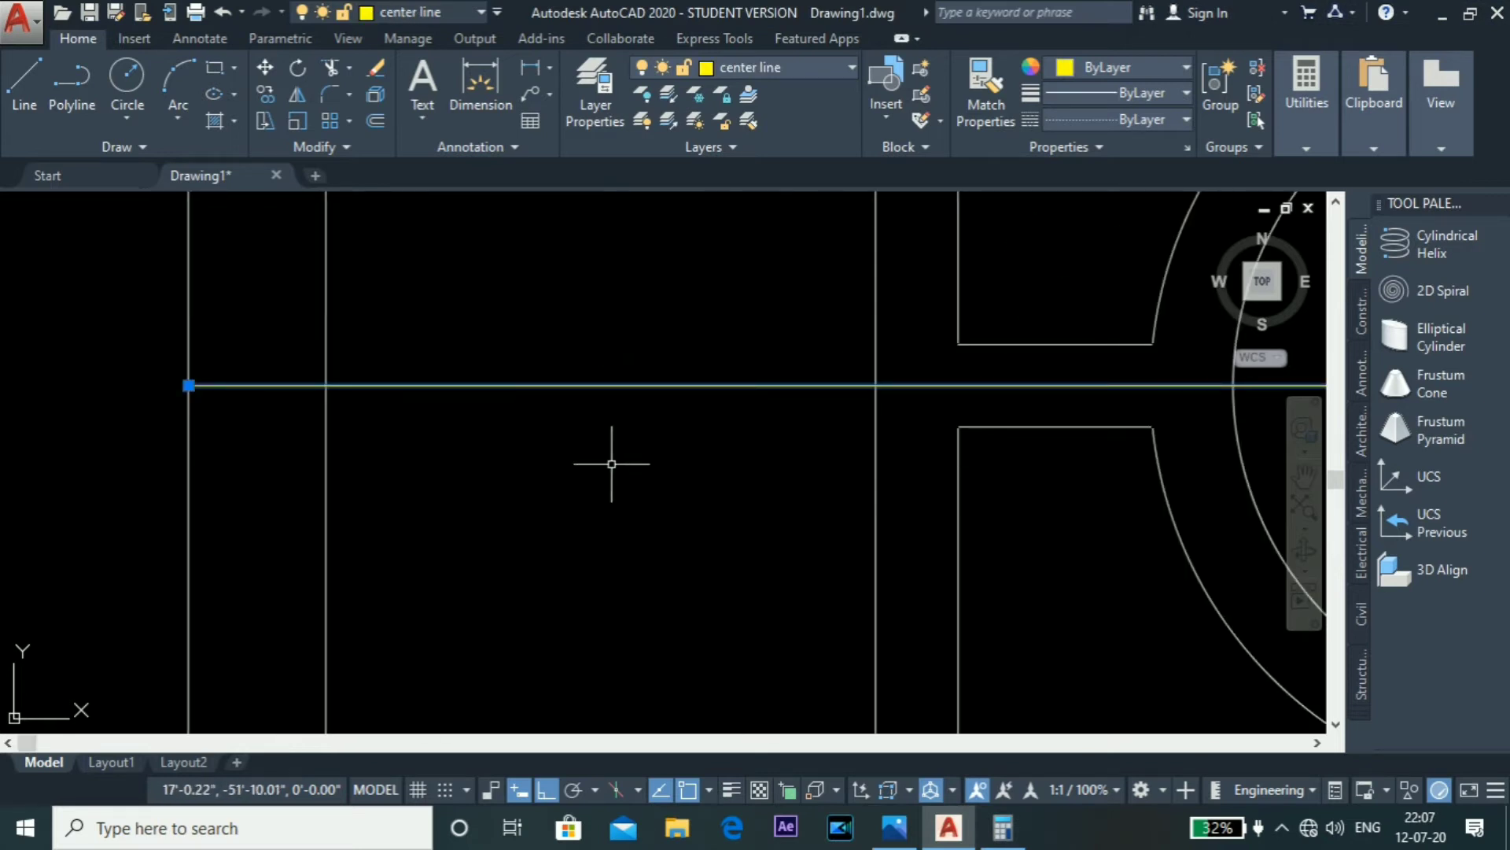
text(o)
key(Return)
scroll(586, 523, down, 2)
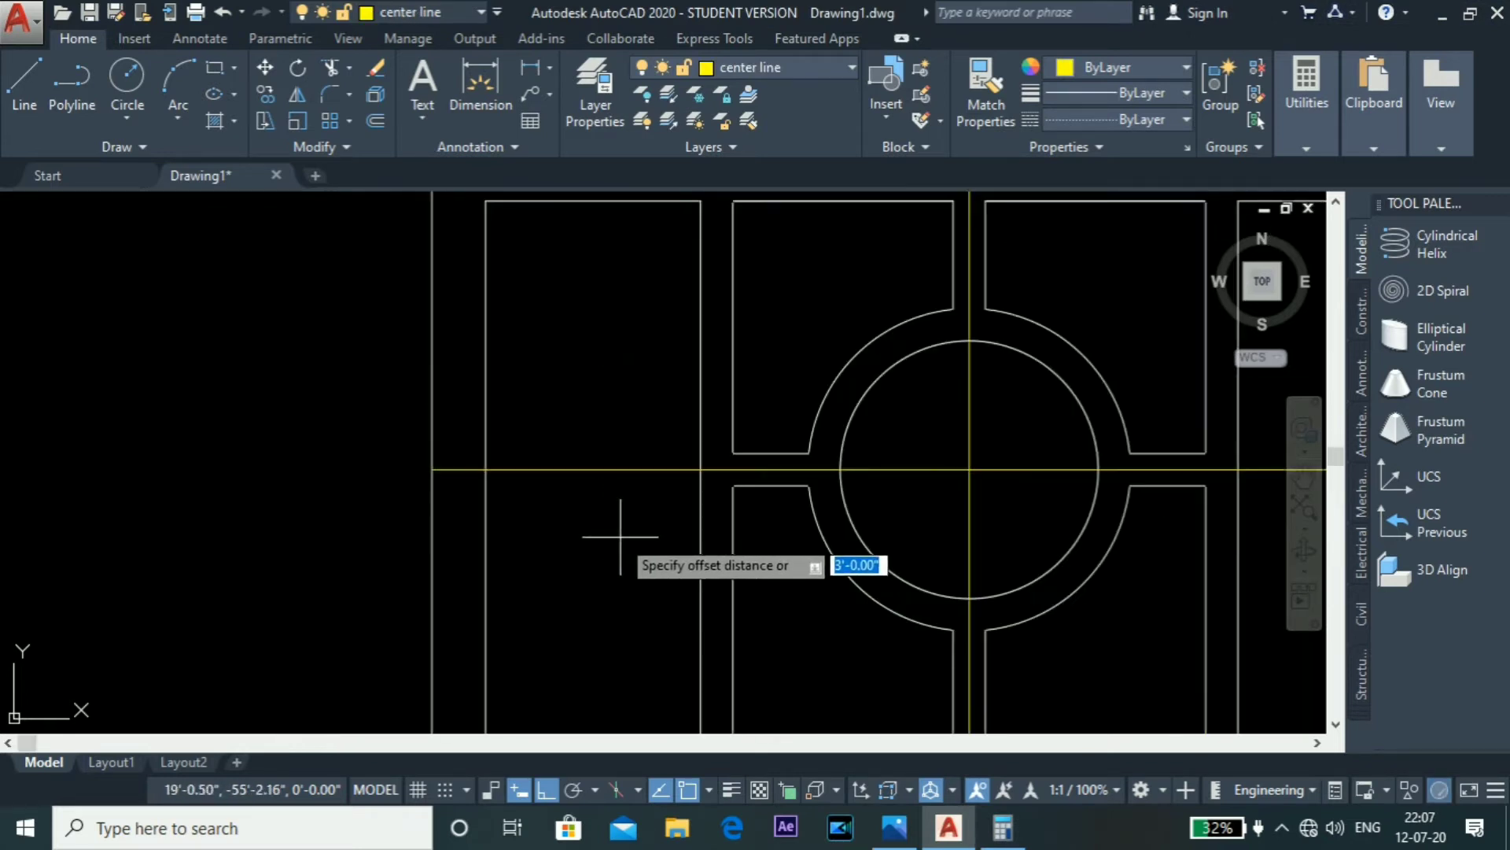
scroll(630, 406, down, 1)
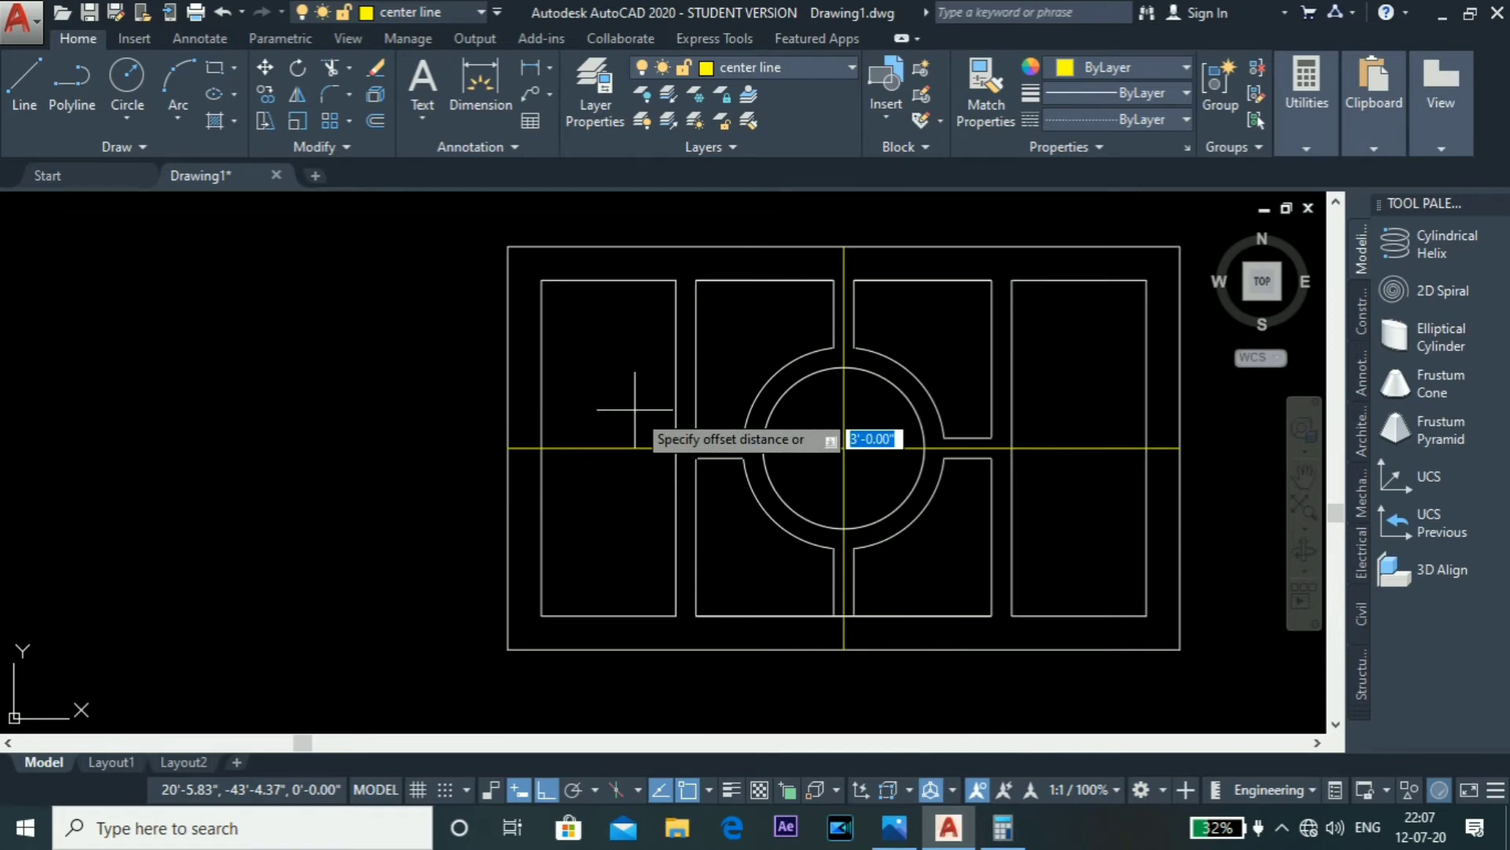
scroll(634, 409, up, 2)
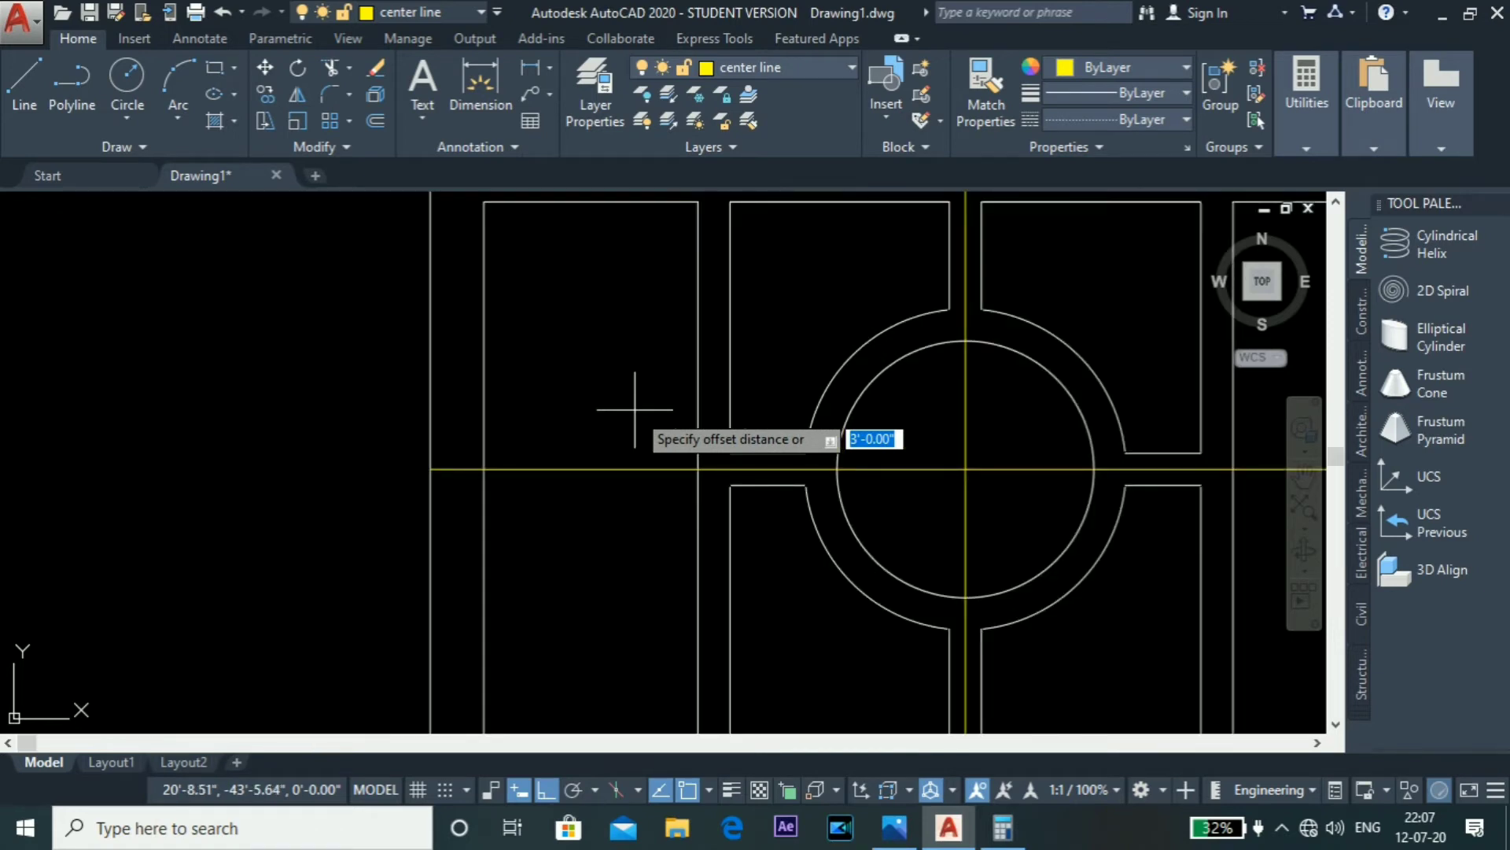
scroll(621, 428, down, 2)
scroll(621, 447, up, 2)
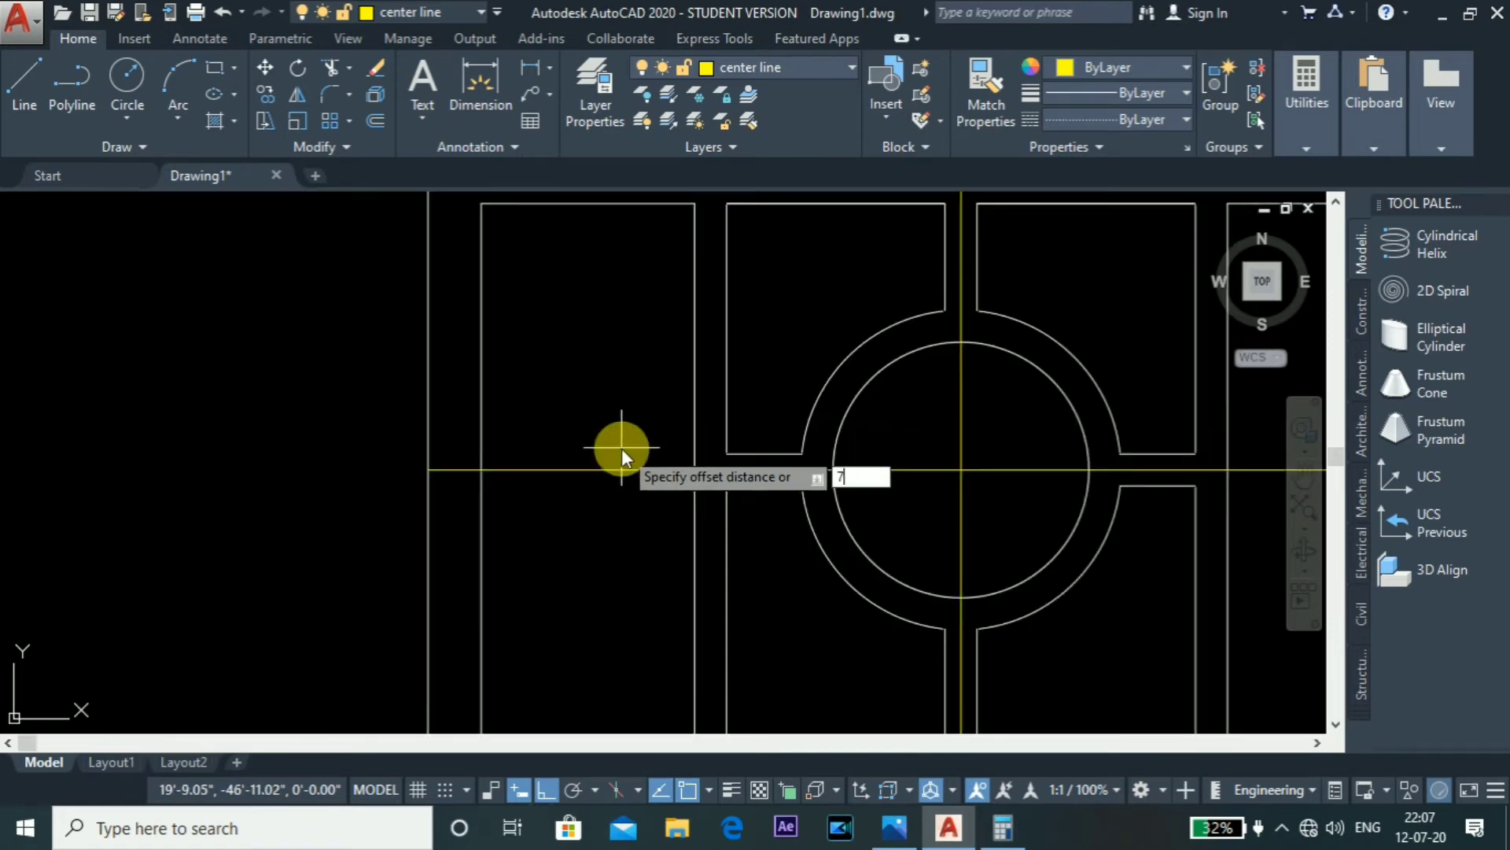
key(Return)
click(618, 470)
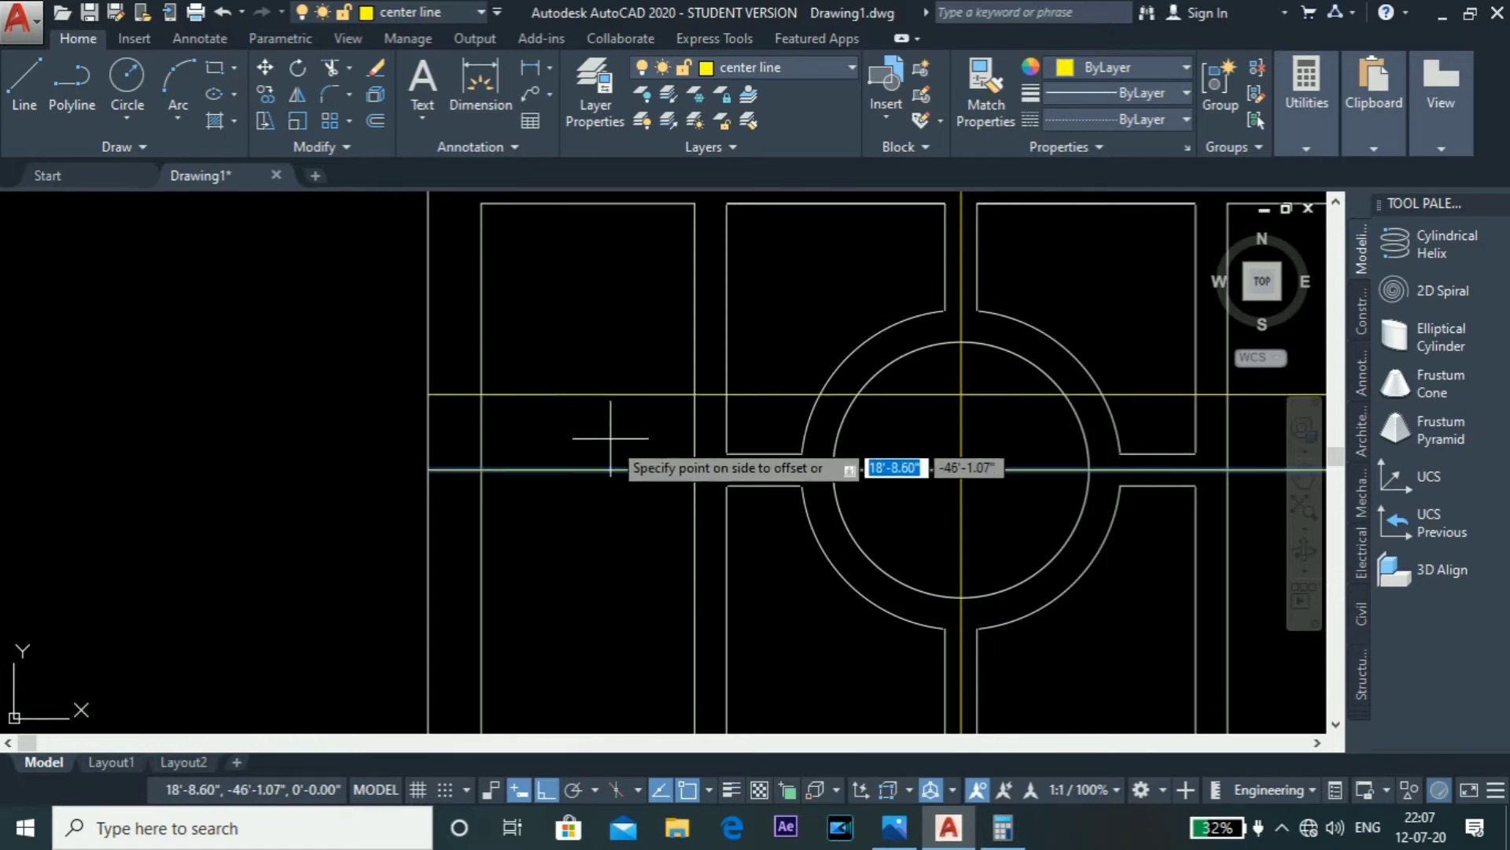
click(595, 398)
click(612, 469)
click(605, 515)
Step: Move the two offset horizontal lines onto the edgeline layer
click(605, 395)
click(601, 512)
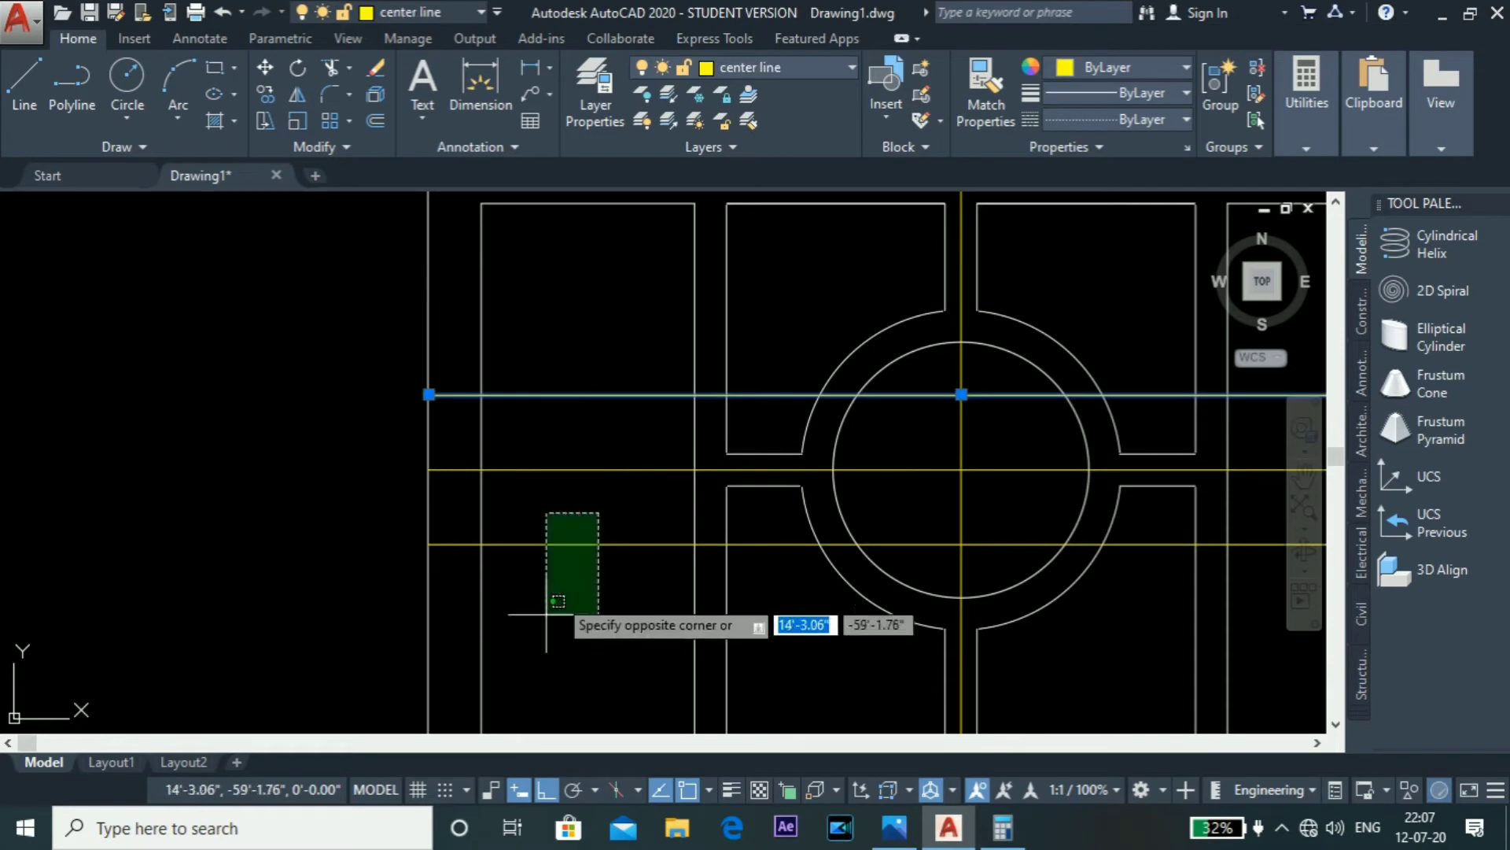
click(547, 609)
click(843, 71)
click(816, 165)
scroll(521, 356, down, 2)
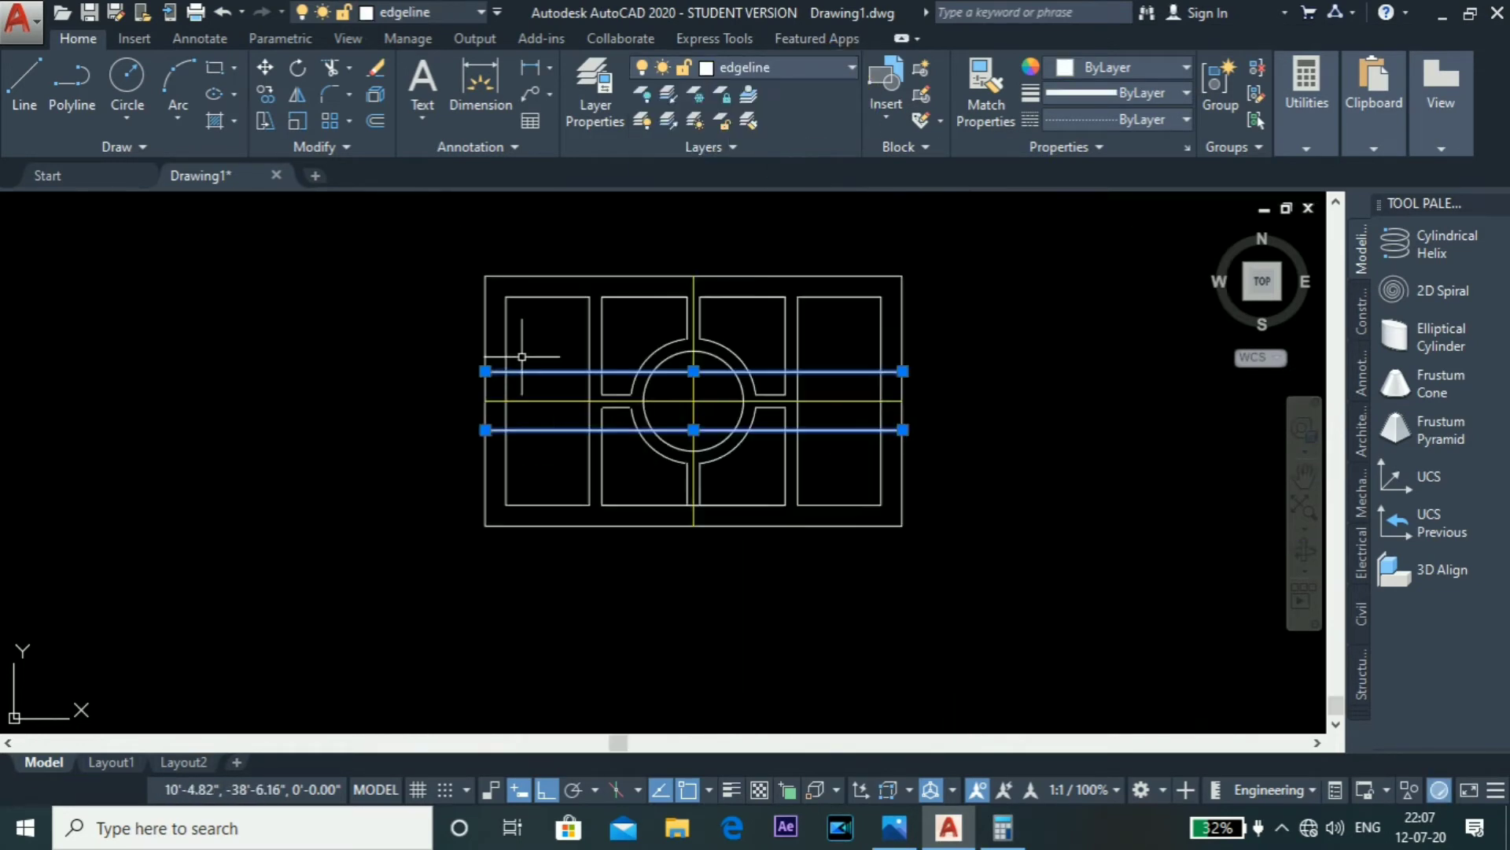
scroll(586, 427, up, 3)
scroll(494, 347, down, 2)
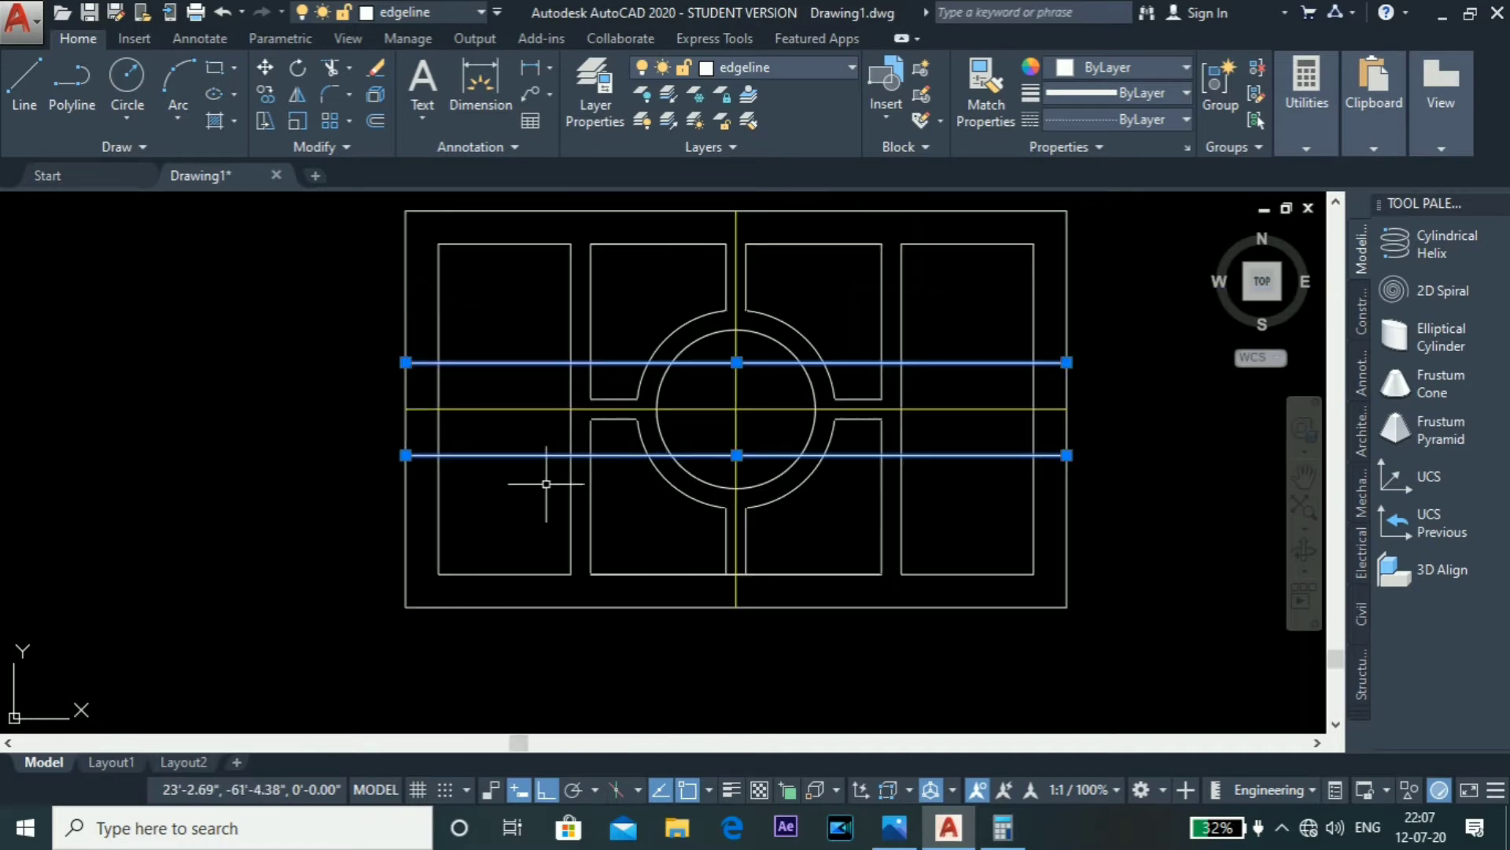
scroll(521, 353, up, 4)
key(Escape)
Step: Using the side panels' vertical edges as cutting edges, trim the two horizontal lines between the outer border and the left panel
scroll(562, 383, down, 2)
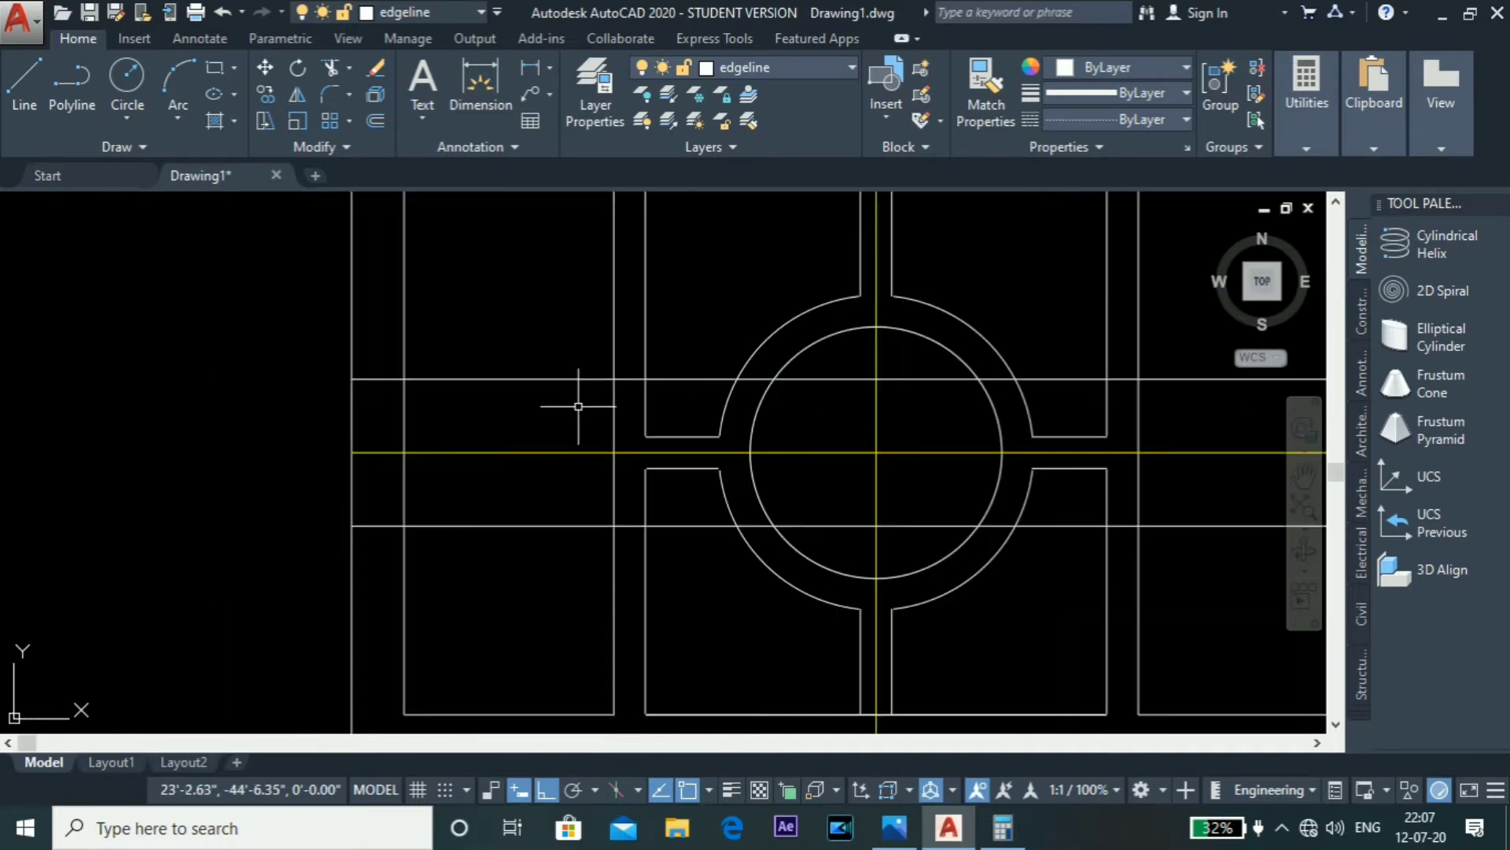
scroll(630, 480, down, 3)
scroll(617, 471, up, 2)
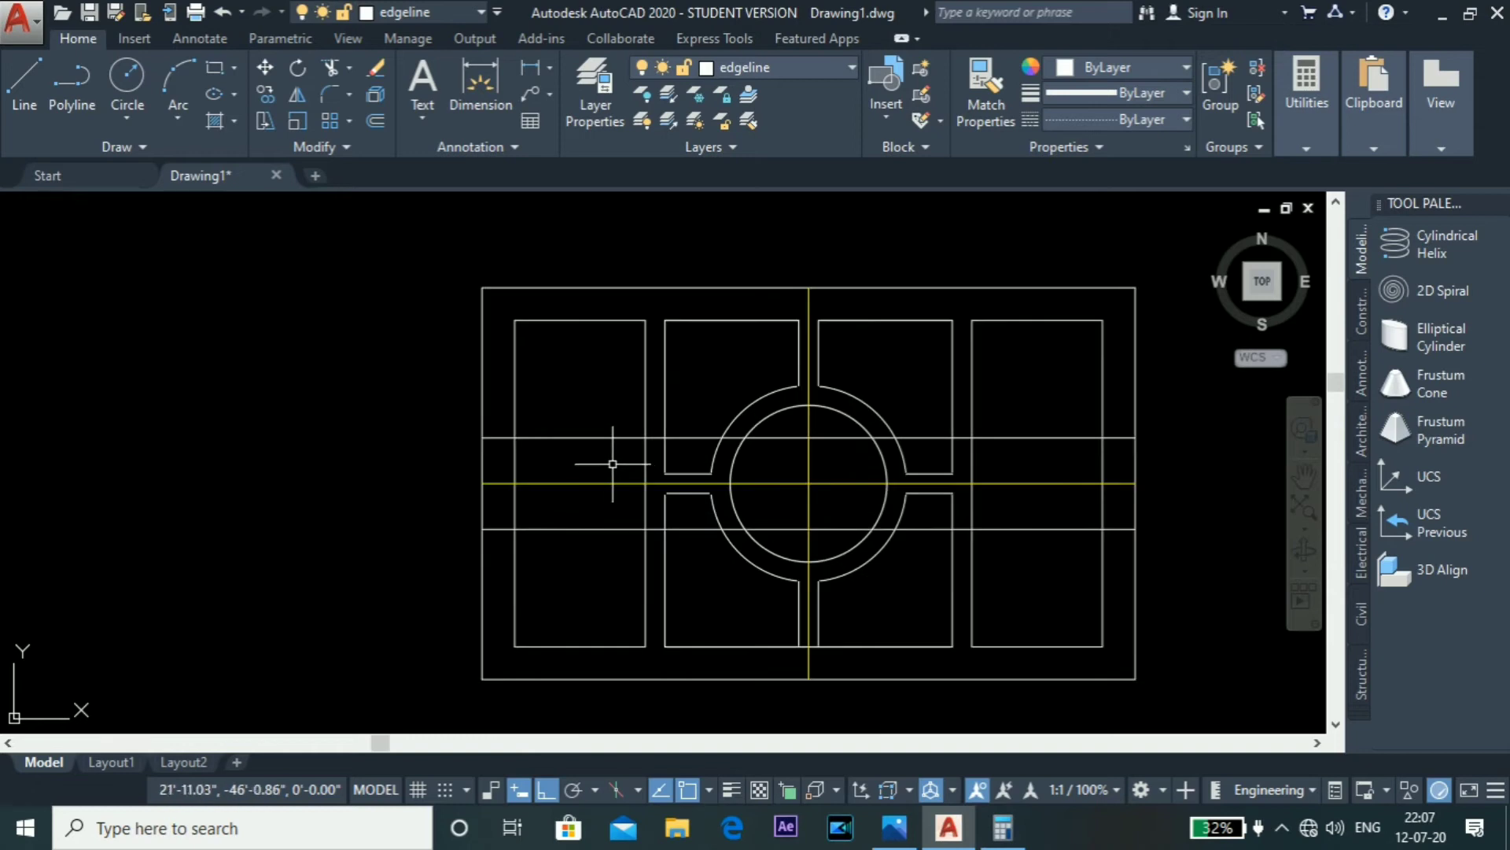
scroll(592, 460, up, 2)
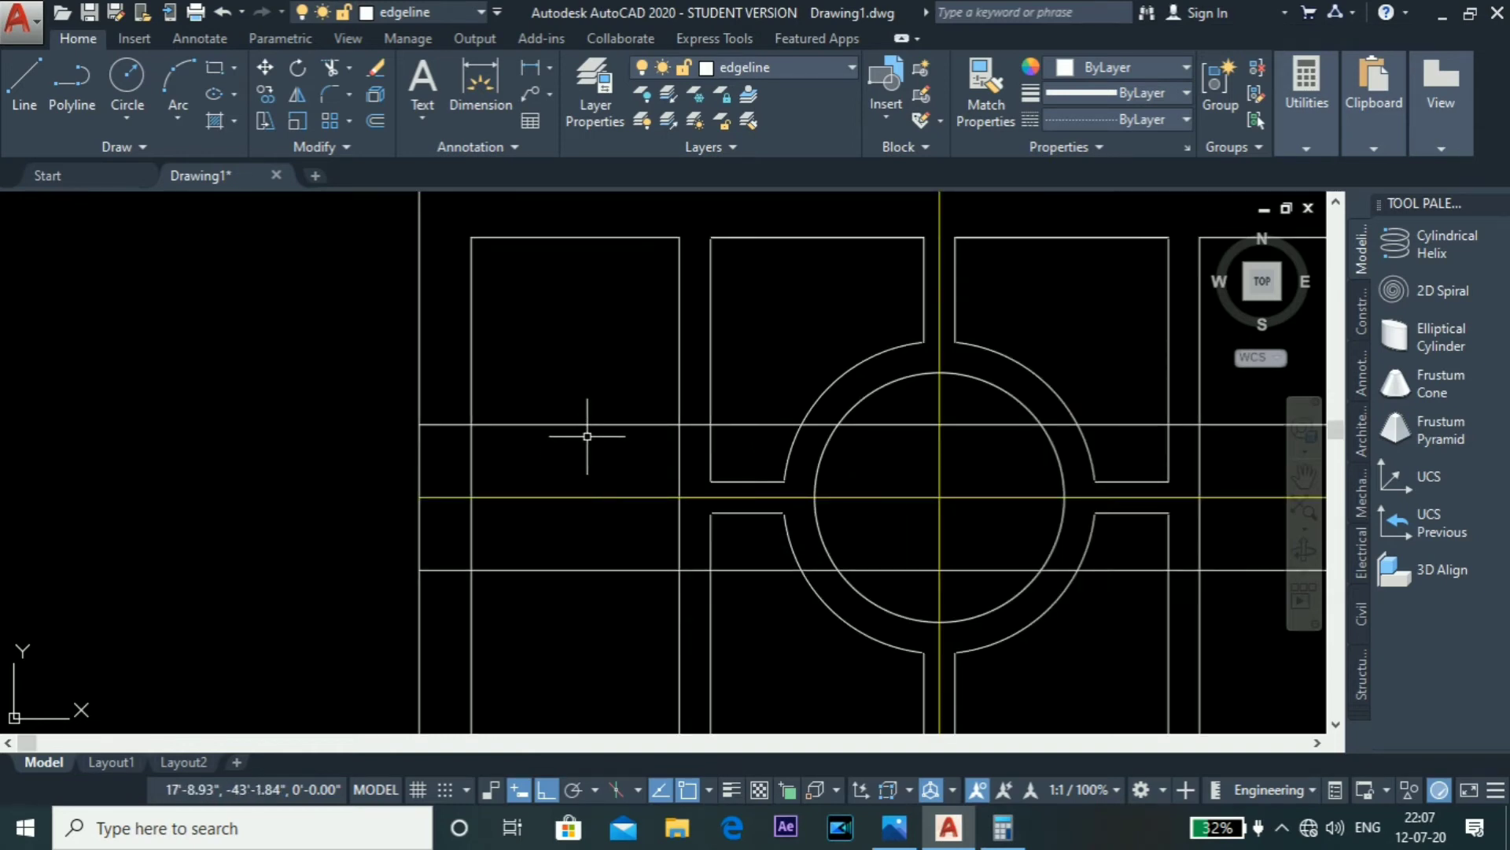
scroll(661, 429, down, 4)
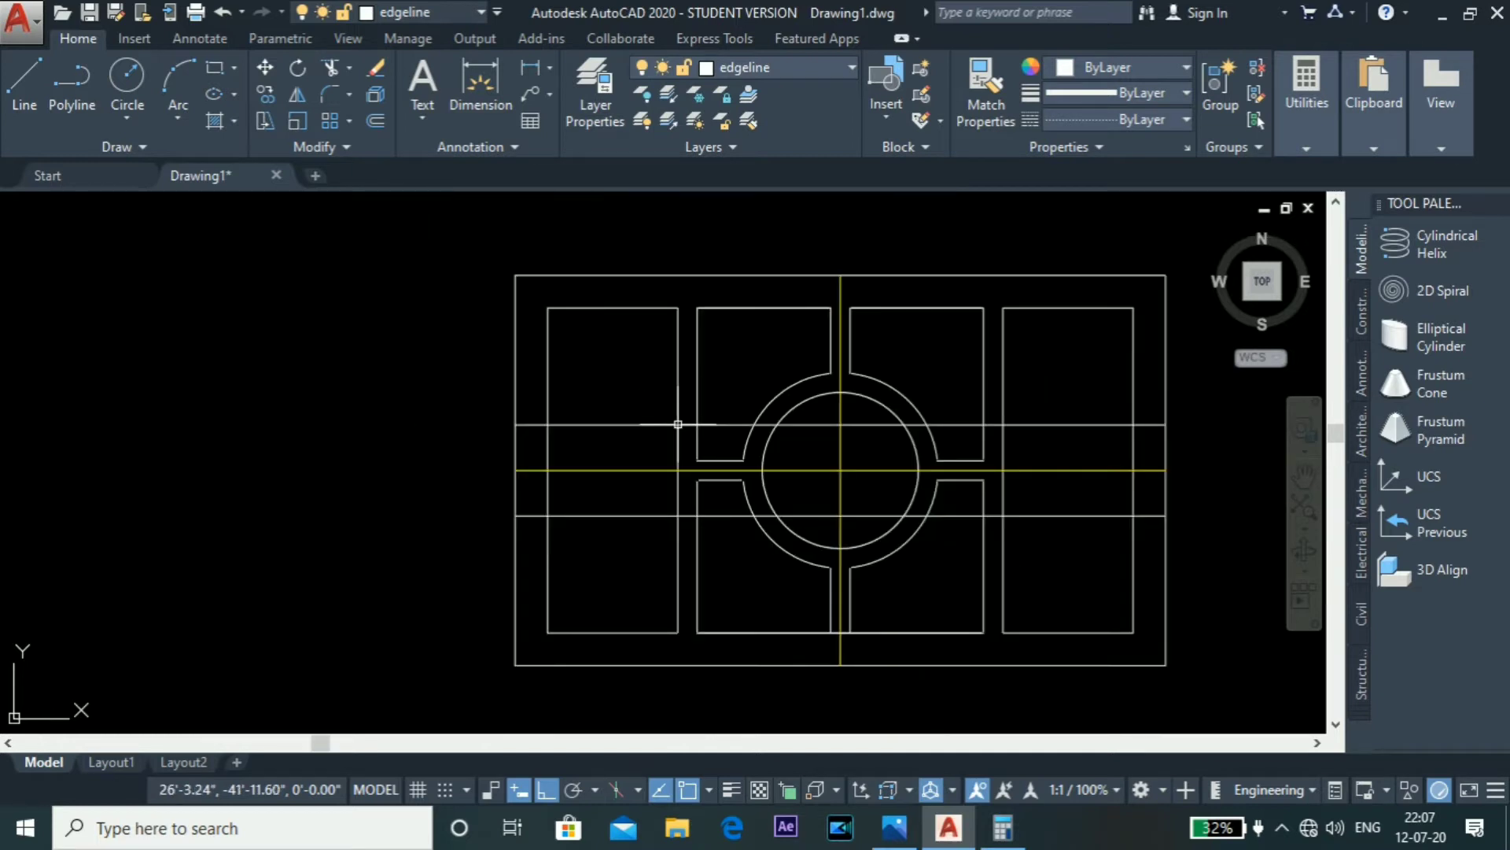
scroll(671, 450, up, 4)
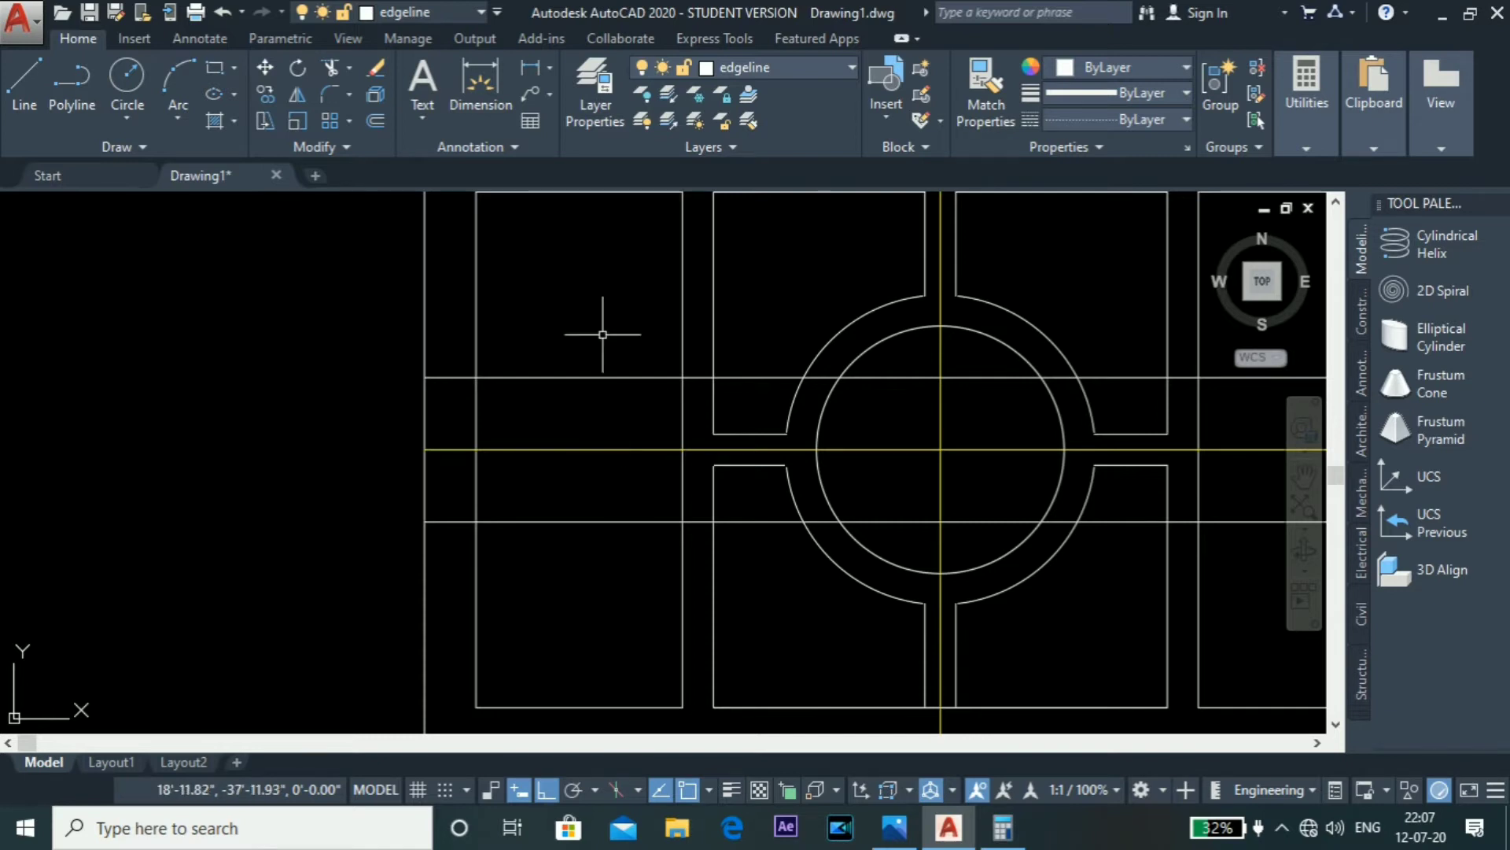
right_click(630, 455)
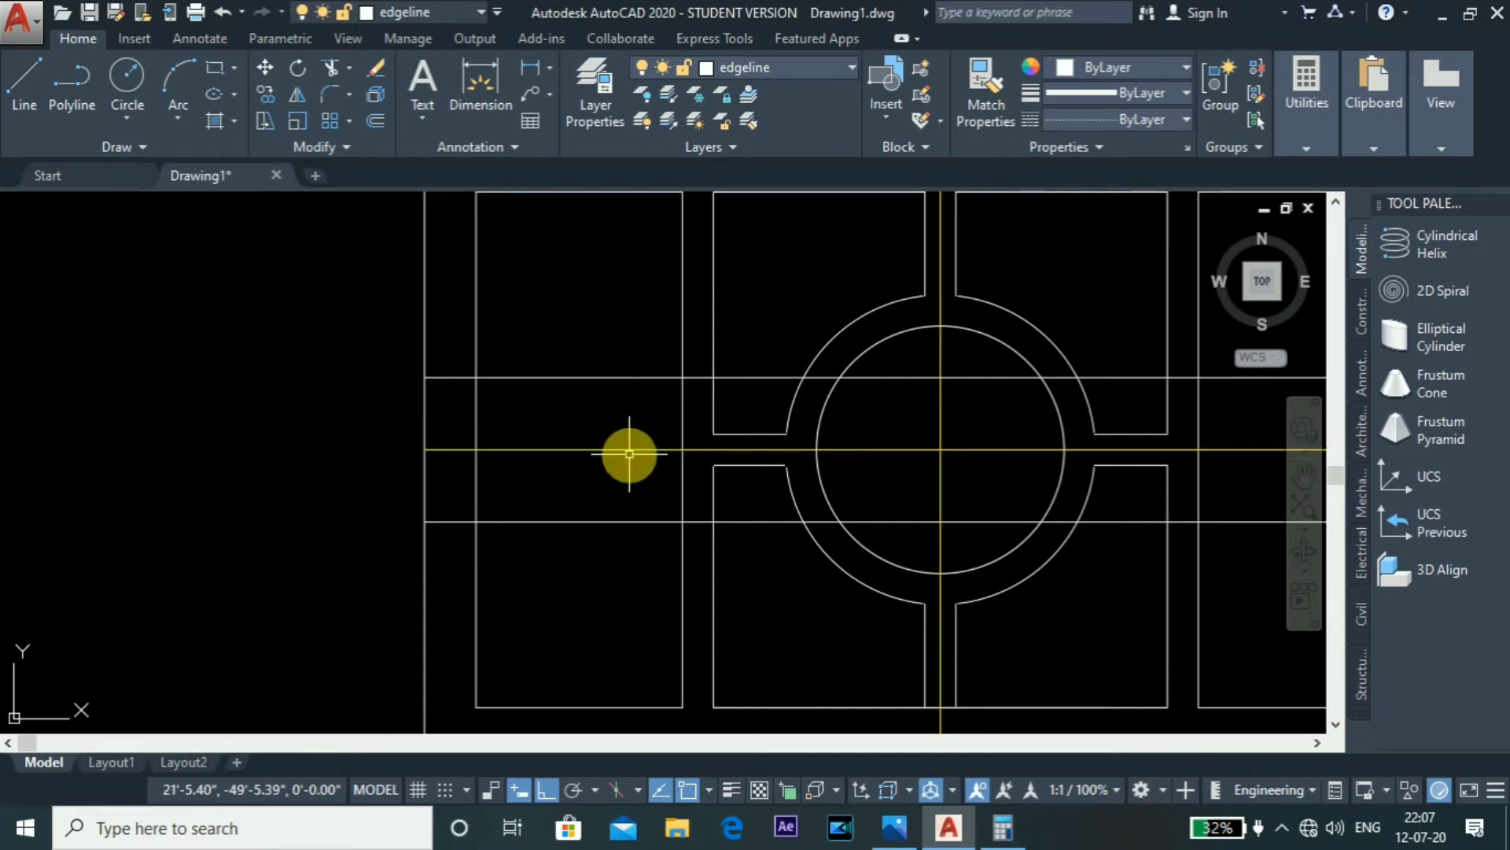
click(665, 319)
click(465, 327)
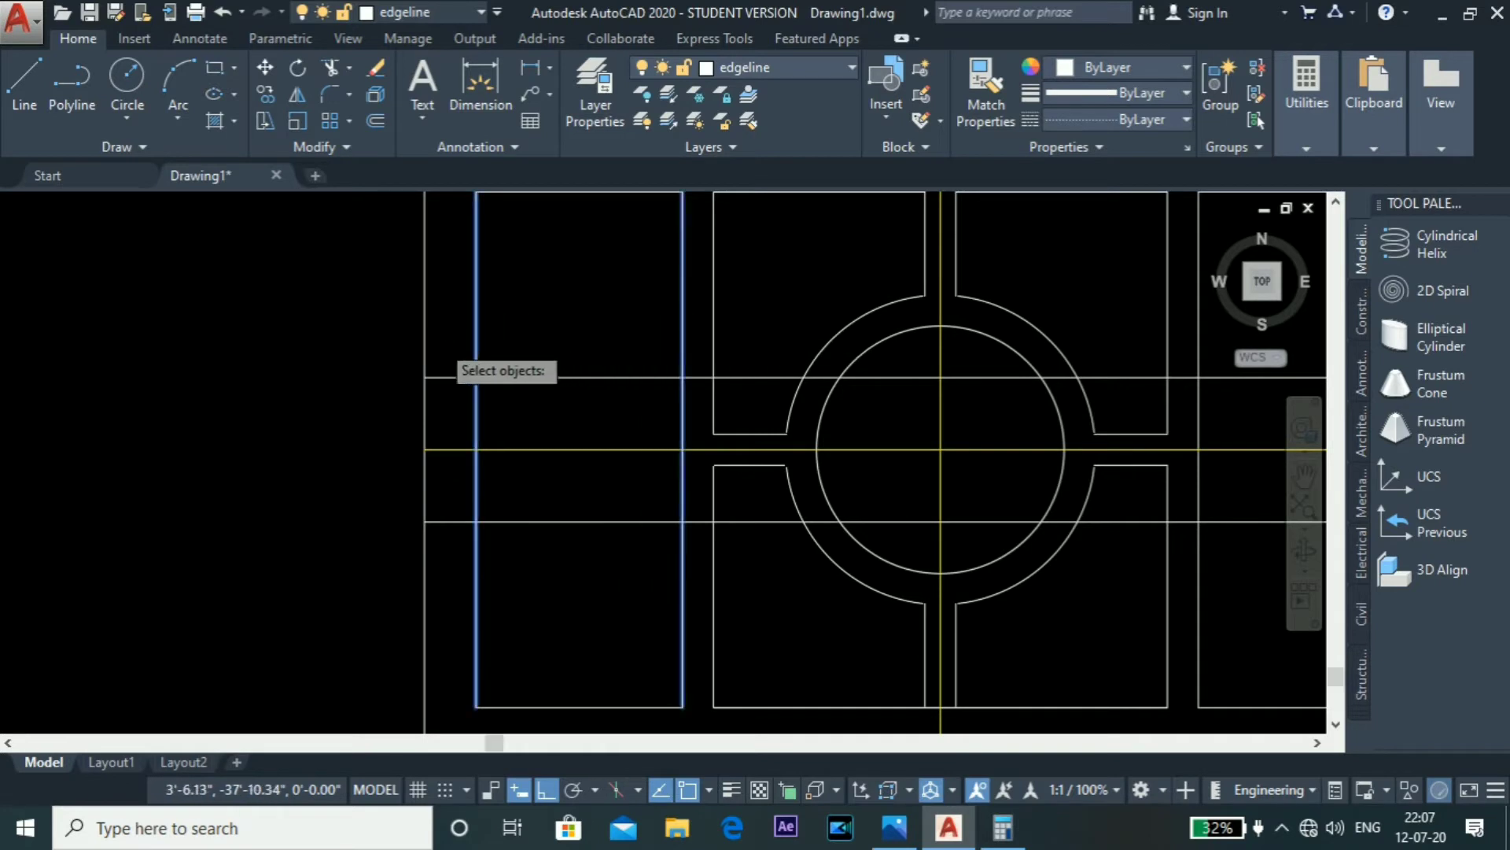
scroll(613, 338, down, 5)
scroll(613, 338, up, 8)
click(996, 308)
click(633, 339)
scroll(1142, 342, down, 5)
right_click(739, 373)
scroll(753, 354, up, 5)
click(720, 366)
click(708, 478)
click(725, 583)
click(706, 683)
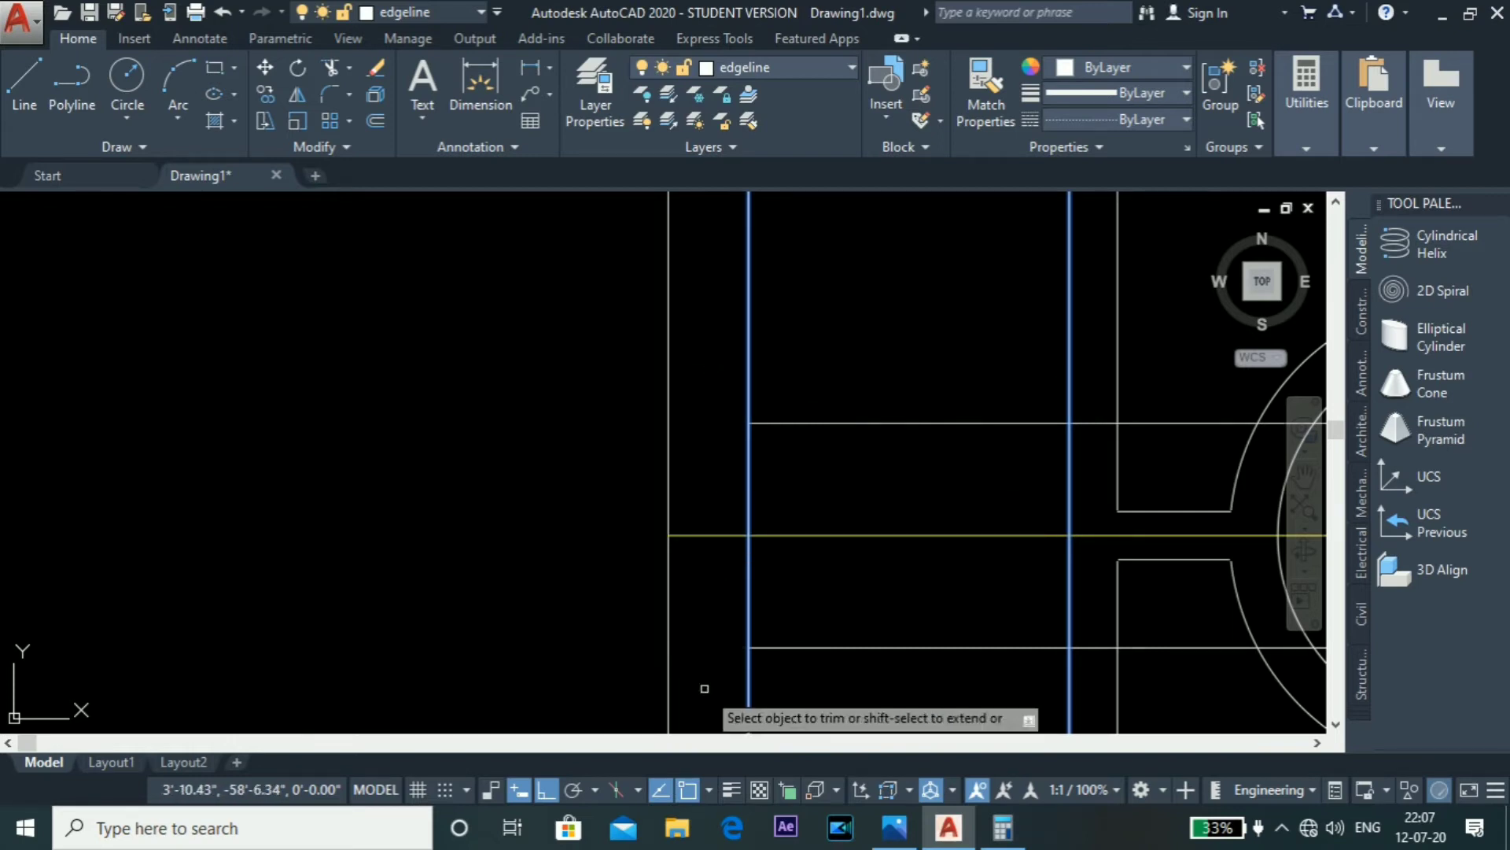
Step: Trim the horizontal lines between the two side panels and beyond the right panel, leaving them only inside the panels
click(1098, 400)
click(1088, 471)
click(1096, 596)
click(1082, 680)
scroll(944, 570, down, 5)
scroll(1022, 506, up, 5)
scroll(975, 445, down, 2)
scroll(977, 447, up, 6)
scroll(988, 456, down, 6)
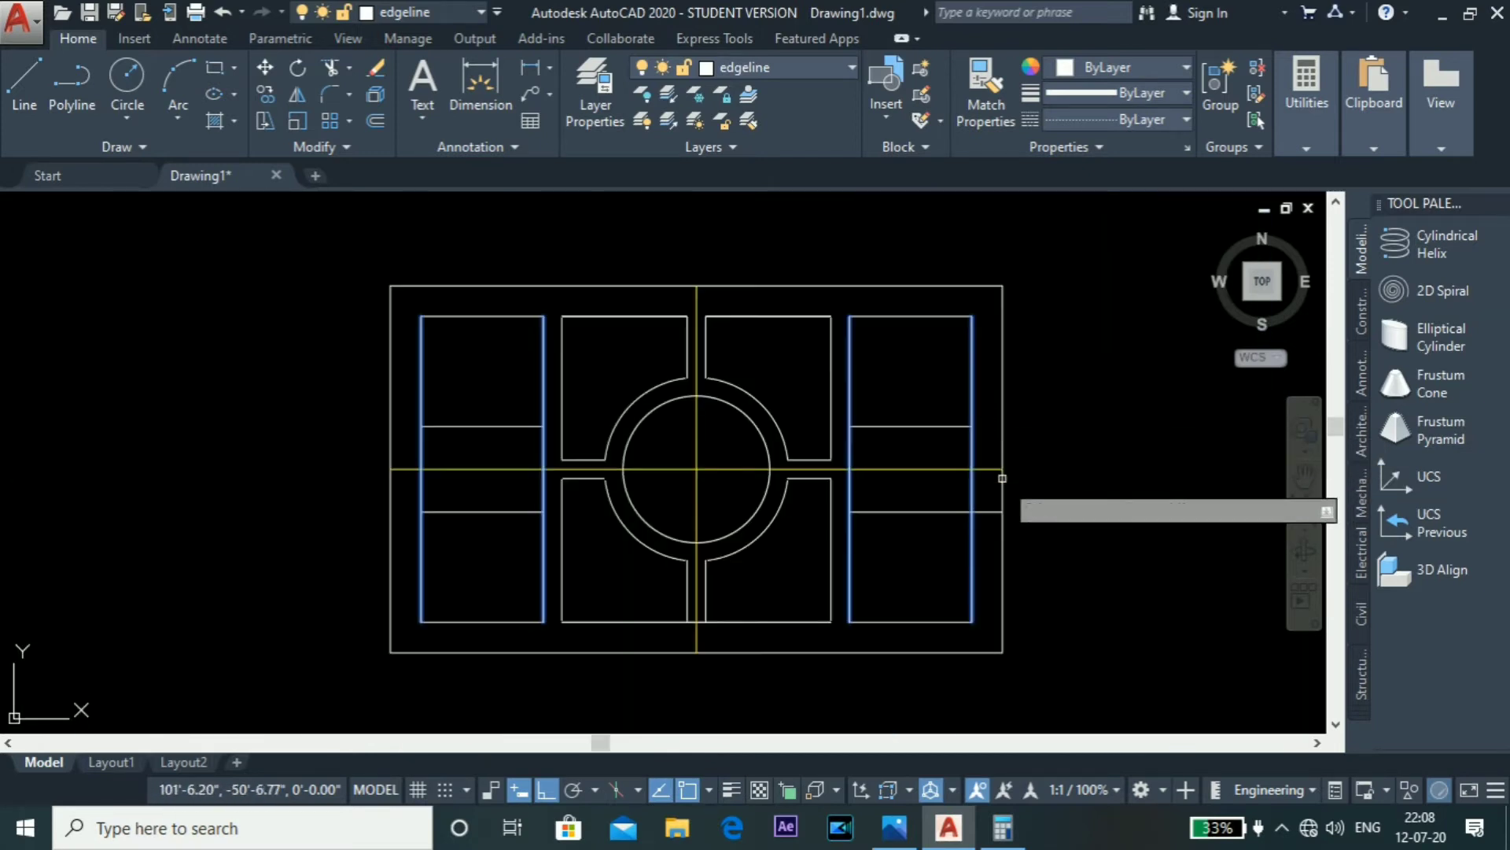
scroll(976, 480, up, 4)
scroll(975, 511, down, 6)
key(Escape)
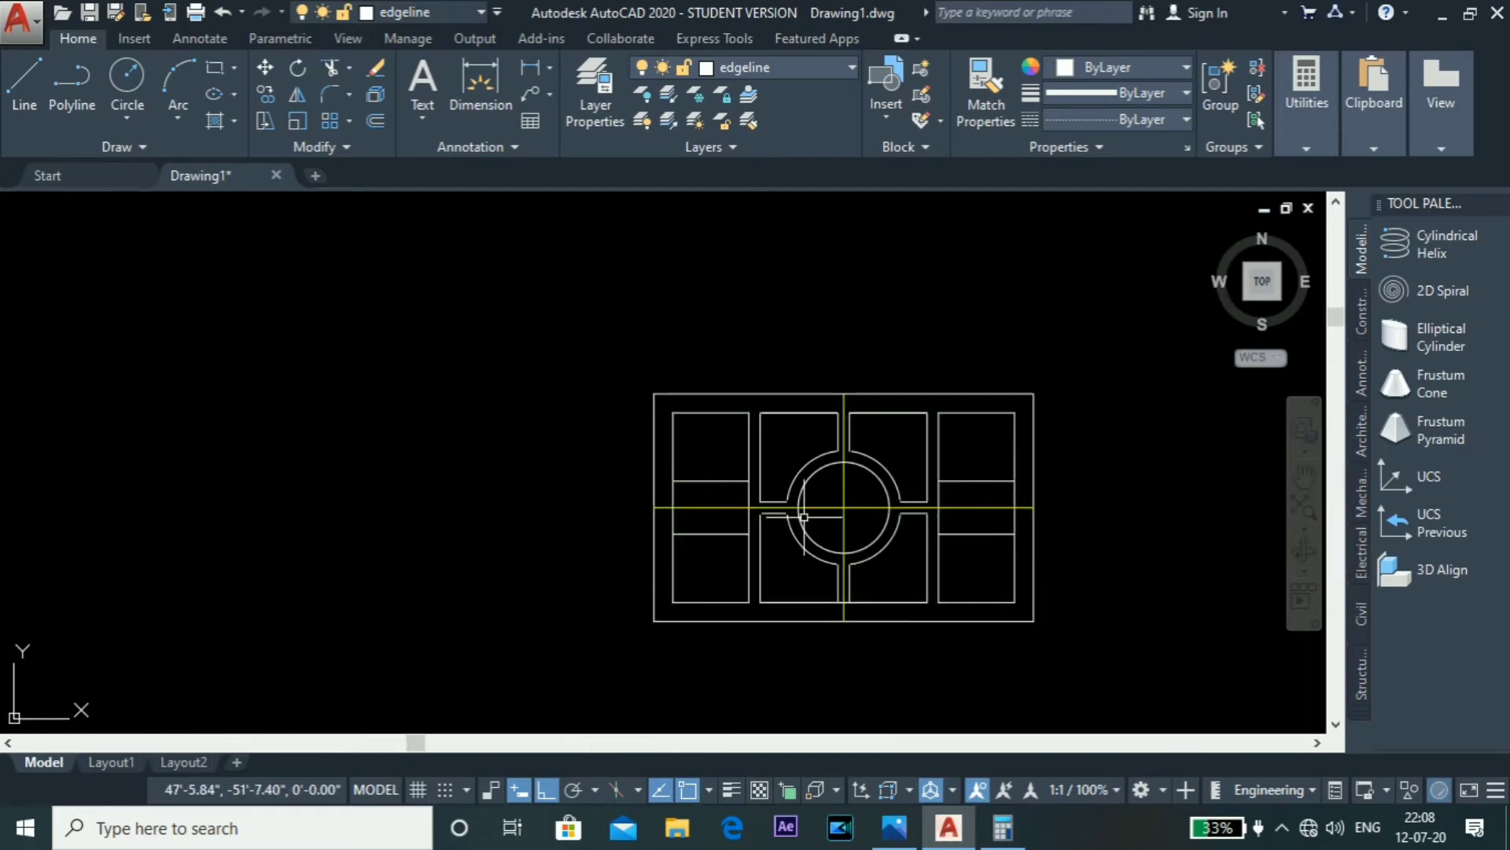
Step: Offset the left panel's two divider lines 4' outward, the lower one downward and the upper one upward
scroll(720, 541, up, 5)
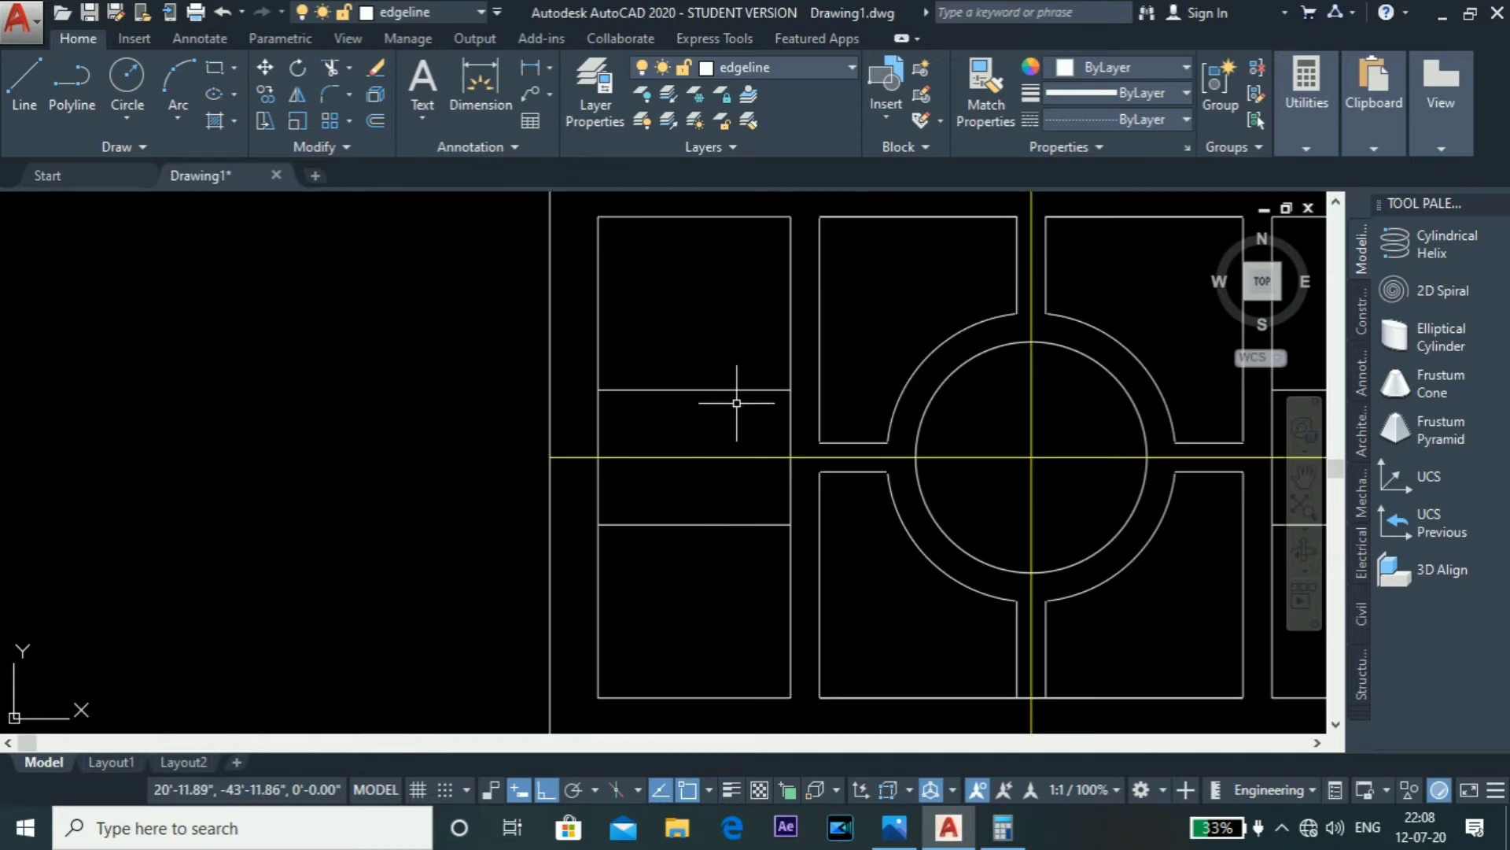
drag(735, 514, 701, 560)
text(o)
key(Return)
text(4')
key(Return)
click(687, 573)
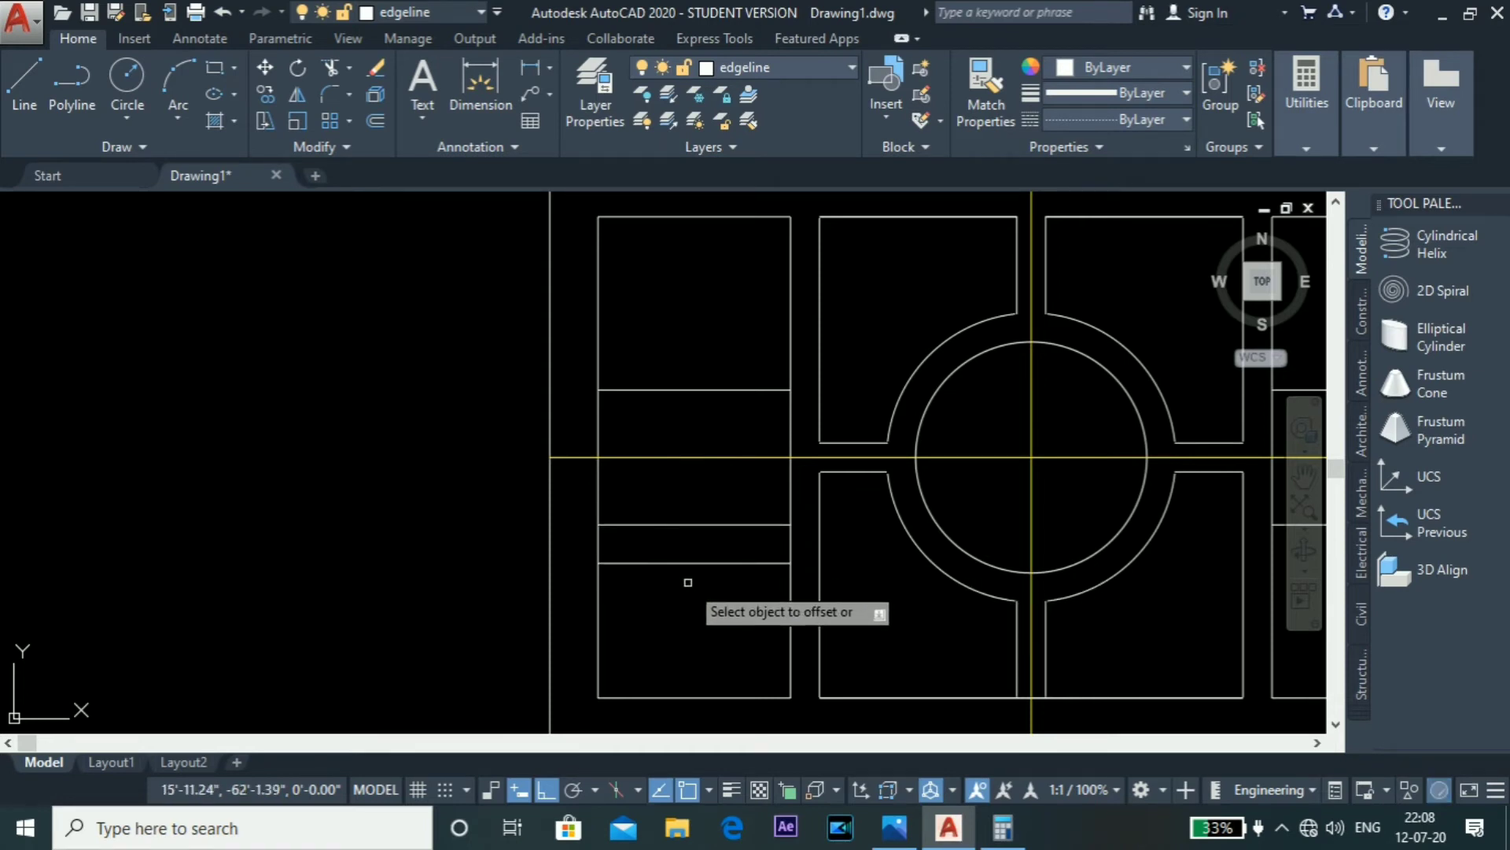
click(655, 389)
click(657, 328)
scroll(732, 445, down, 1)
scroll(692, 465, up, 1)
key(Escape)
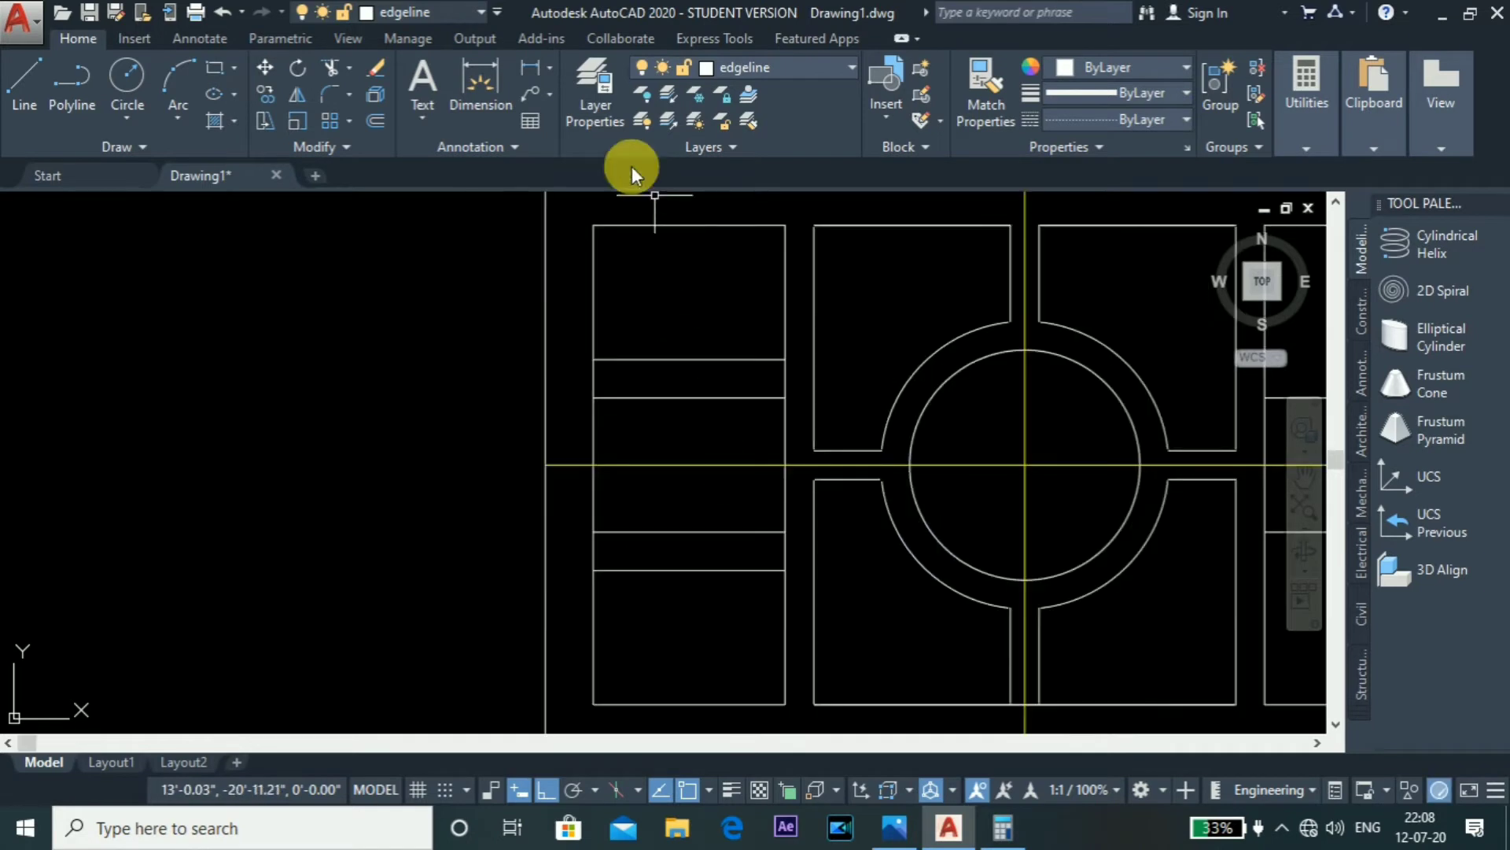
Step: Measure the heights of the left panel's top and middle compartments with linear dimensions, without placing them
click(529, 68)
click(690, 226)
click(691, 360)
scroll(693, 362, up, 3)
key(Escape)
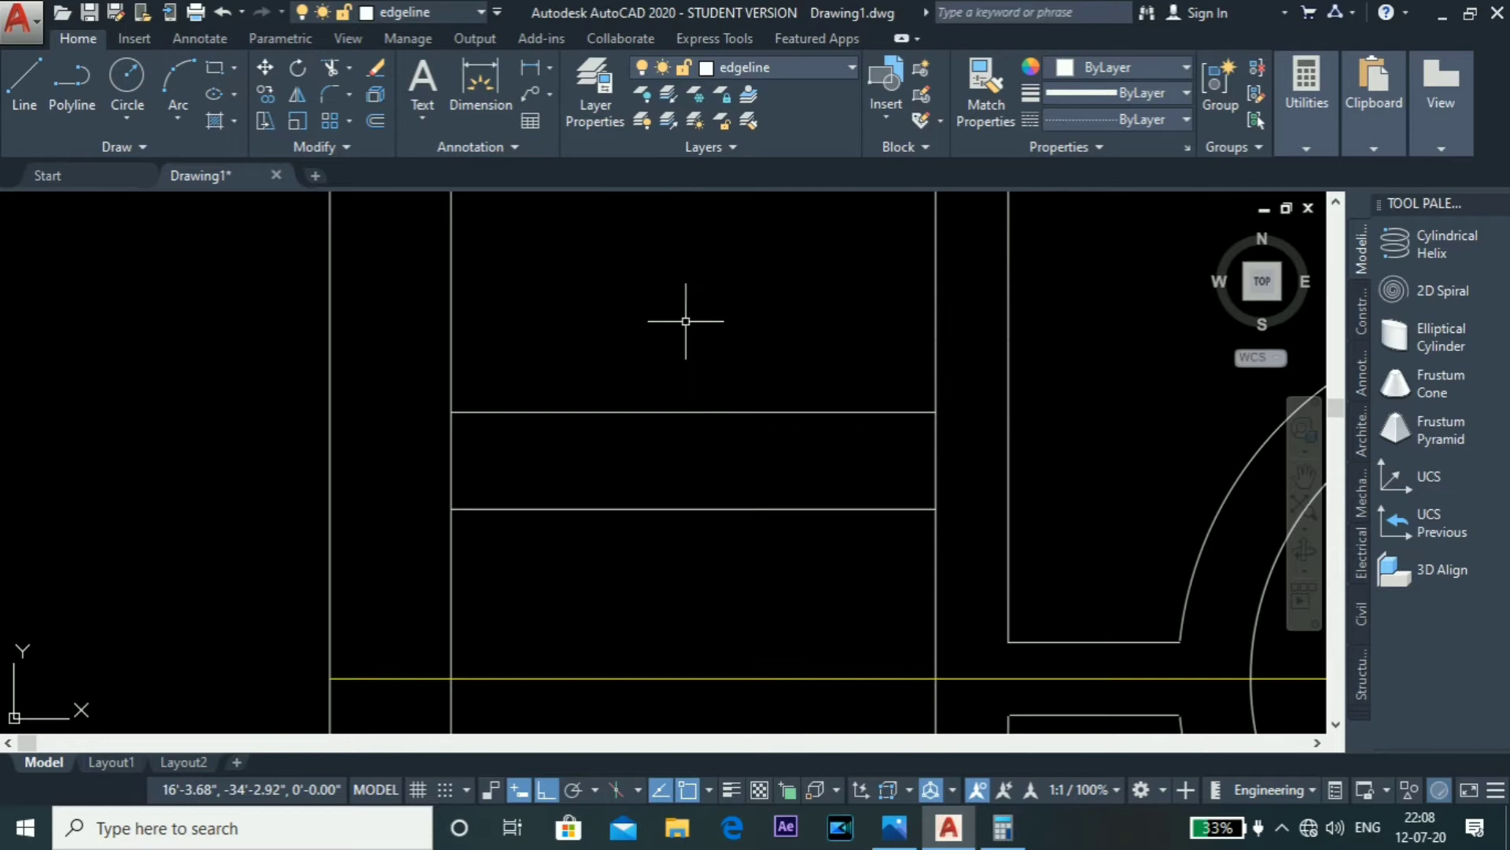
scroll(685, 320, down, 3)
key(Return)
click(690, 442)
click(688, 575)
scroll(703, 501, up, 4)
scroll(701, 501, down, 3)
key(Escape)
Step: Place a vertical linear dimension across the height of the left panel's bottom compartment
scroll(682, 567, down, 1)
scroll(681, 583, up, 2)
key(Return)
click(681, 605)
scroll(682, 605, down, 3)
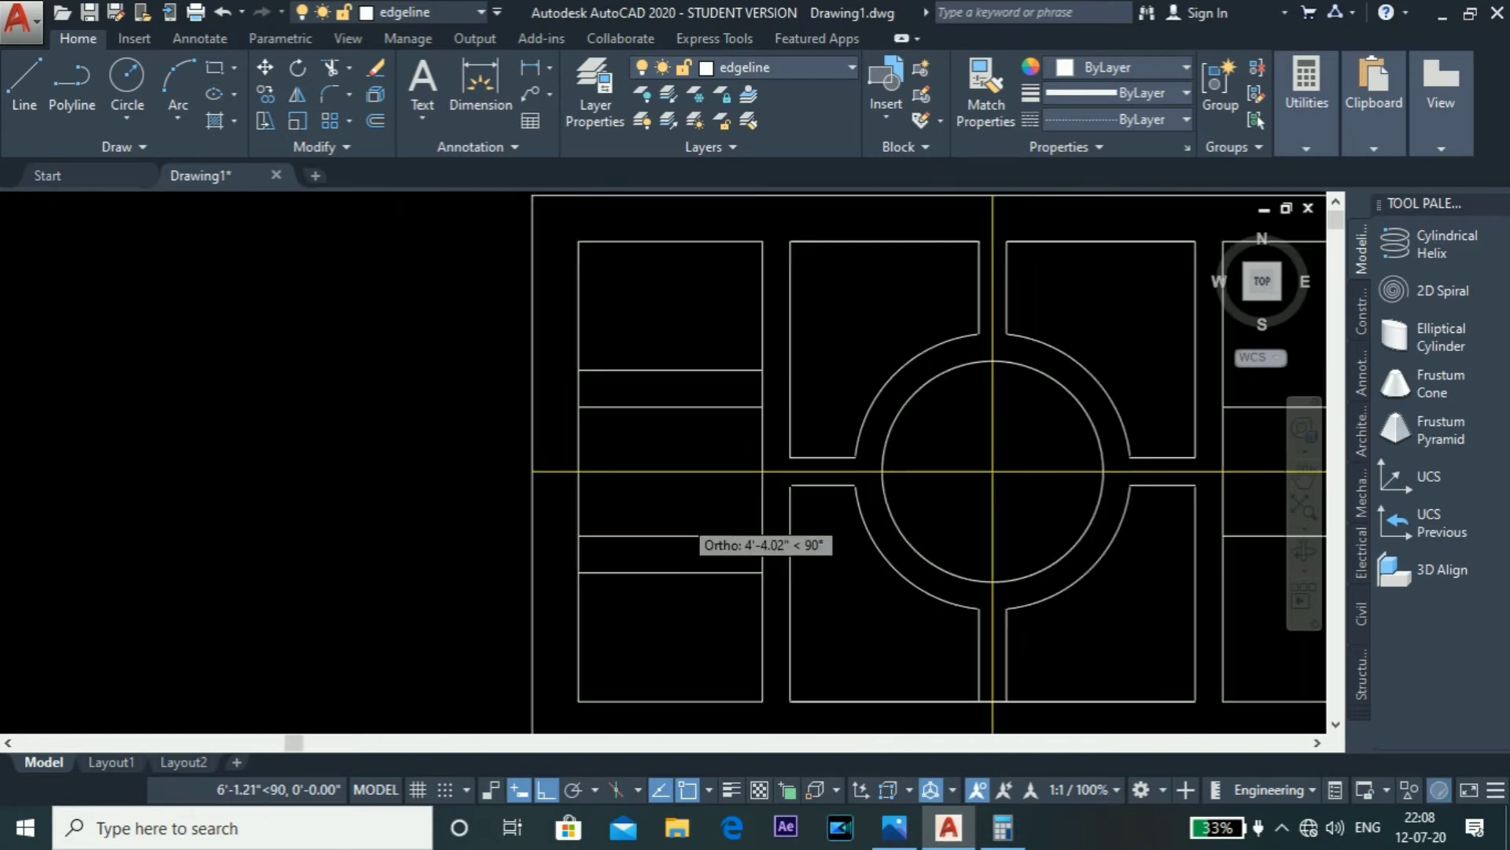
click(681, 630)
scroll(692, 609, up, 3)
click(650, 603)
scroll(613, 562, down, 3)
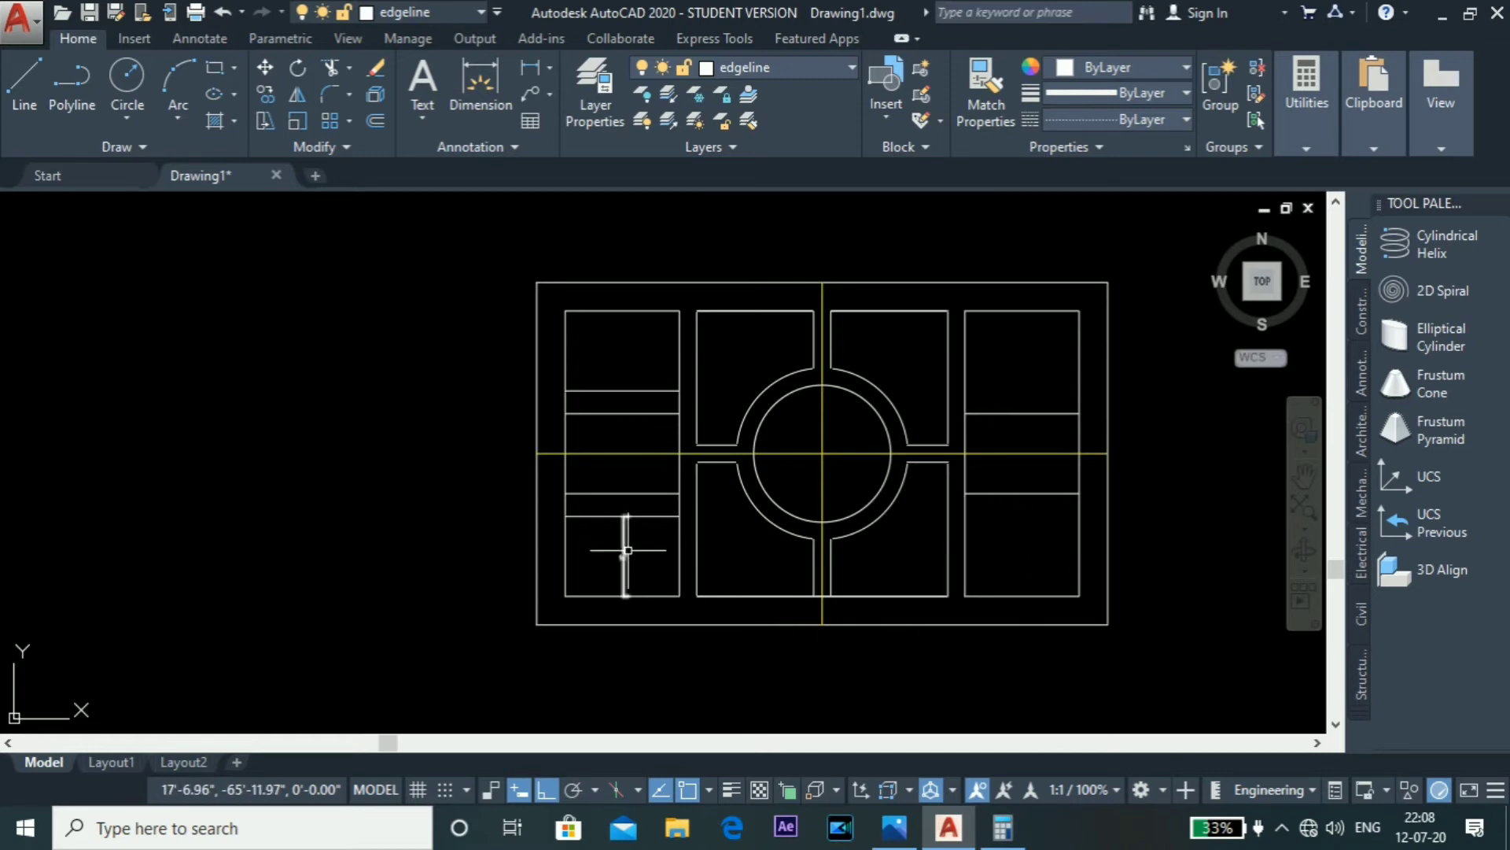
Step: Offset the right panel's two divider lines 4' outward, the lower one downward and the upper one upward
click(1035, 492)
text(o)
key(Return)
text(4')
key(Return)
click(1016, 540)
click(1016, 415)
click(1015, 373)
scroll(1124, 462, down, 2)
scroll(993, 492, up, 4)
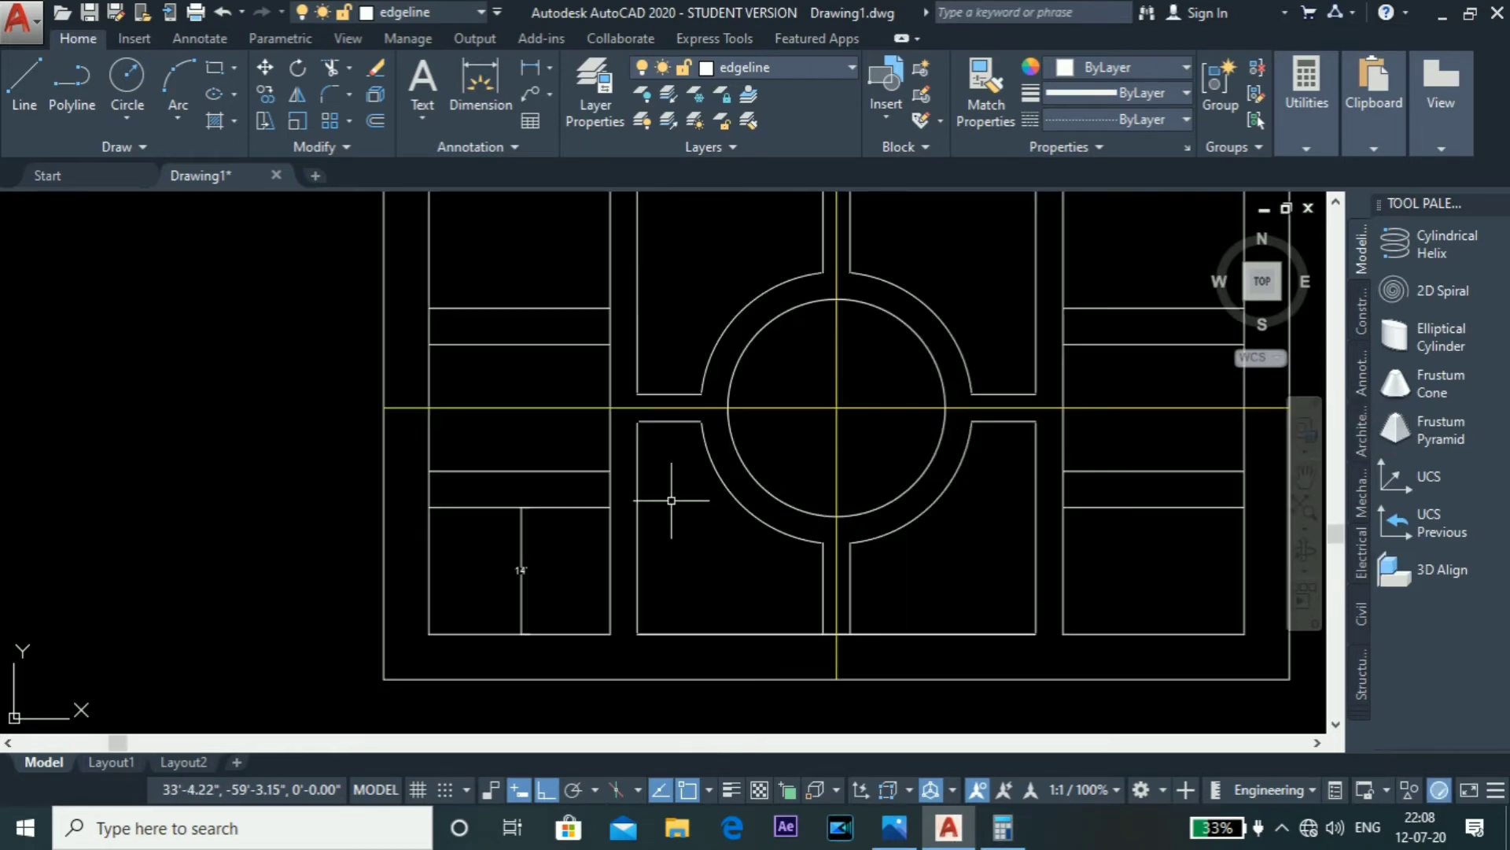
Step: Delete the vertical dimension in the left panel's bottom compartment
scroll(573, 564, up, 4)
click(512, 540)
click(362, 617)
key(Delete)
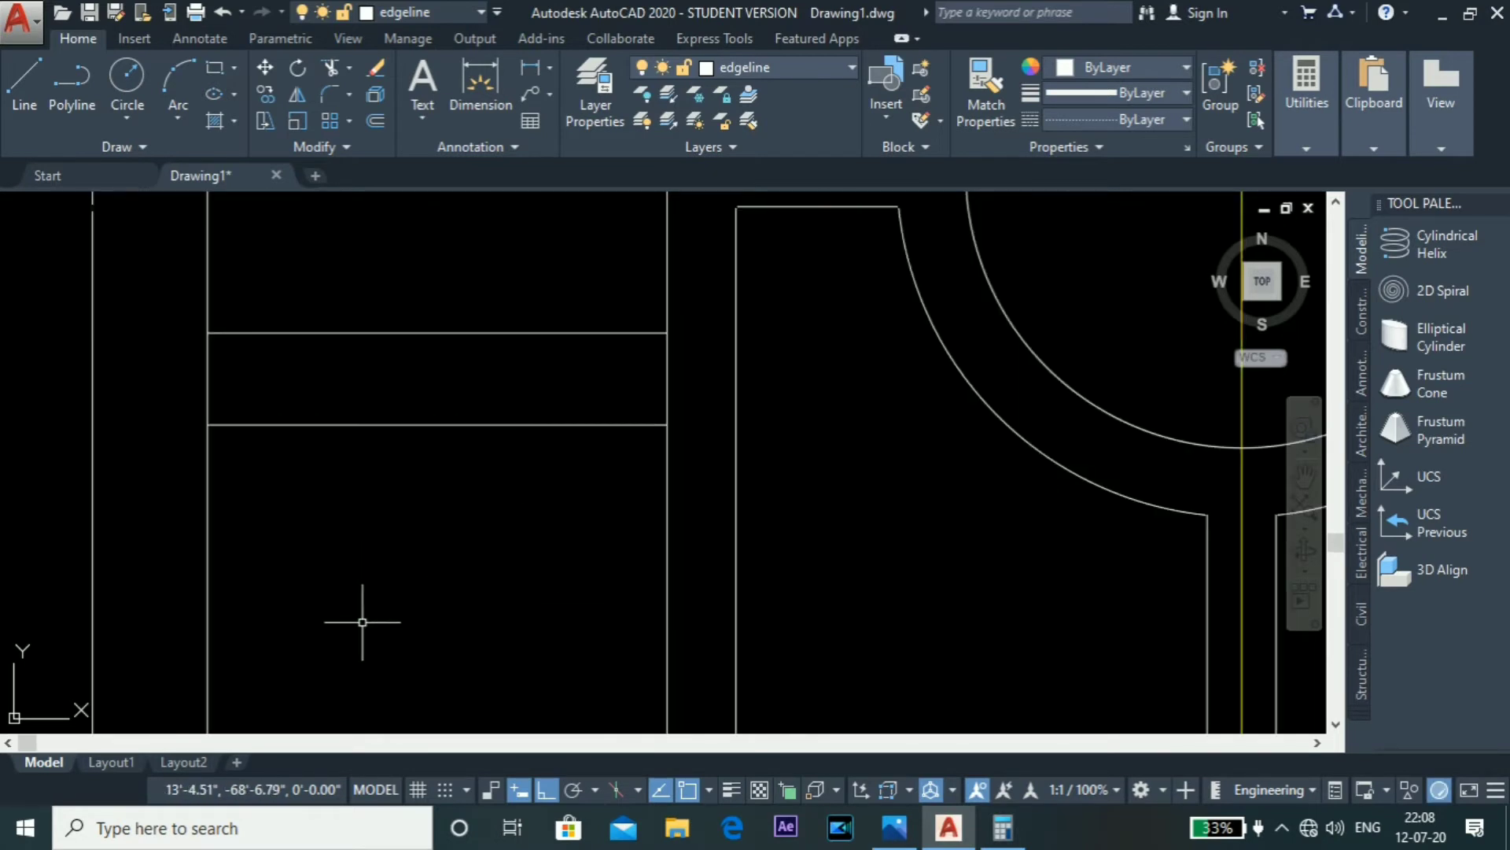
Step: Trim the left panel's vertical sides between each pair of divider lines to form three separate rectangles
scroll(637, 623, down, 4)
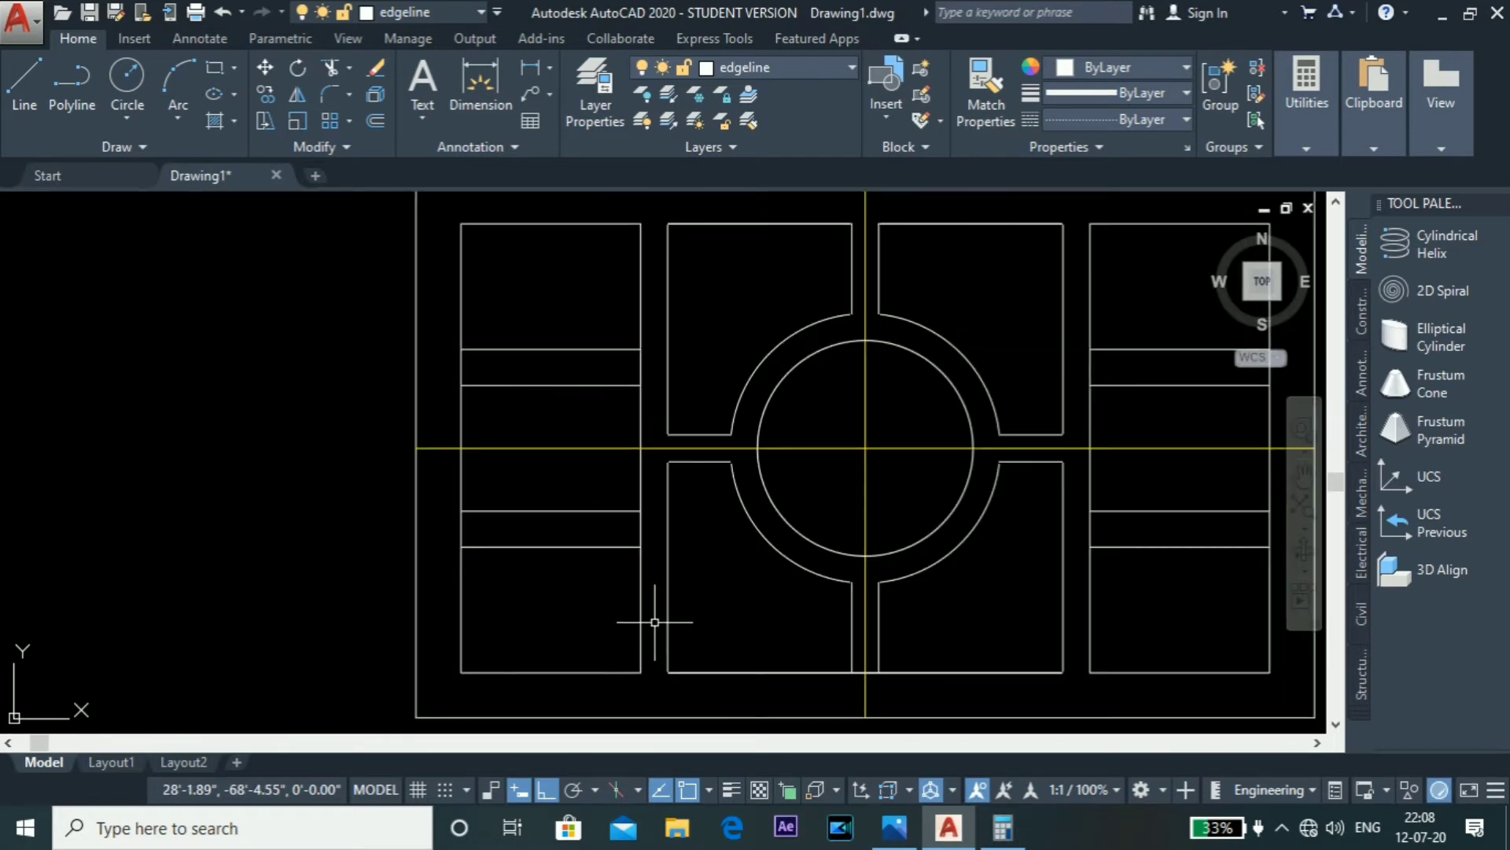
key(Return)
key(Return)
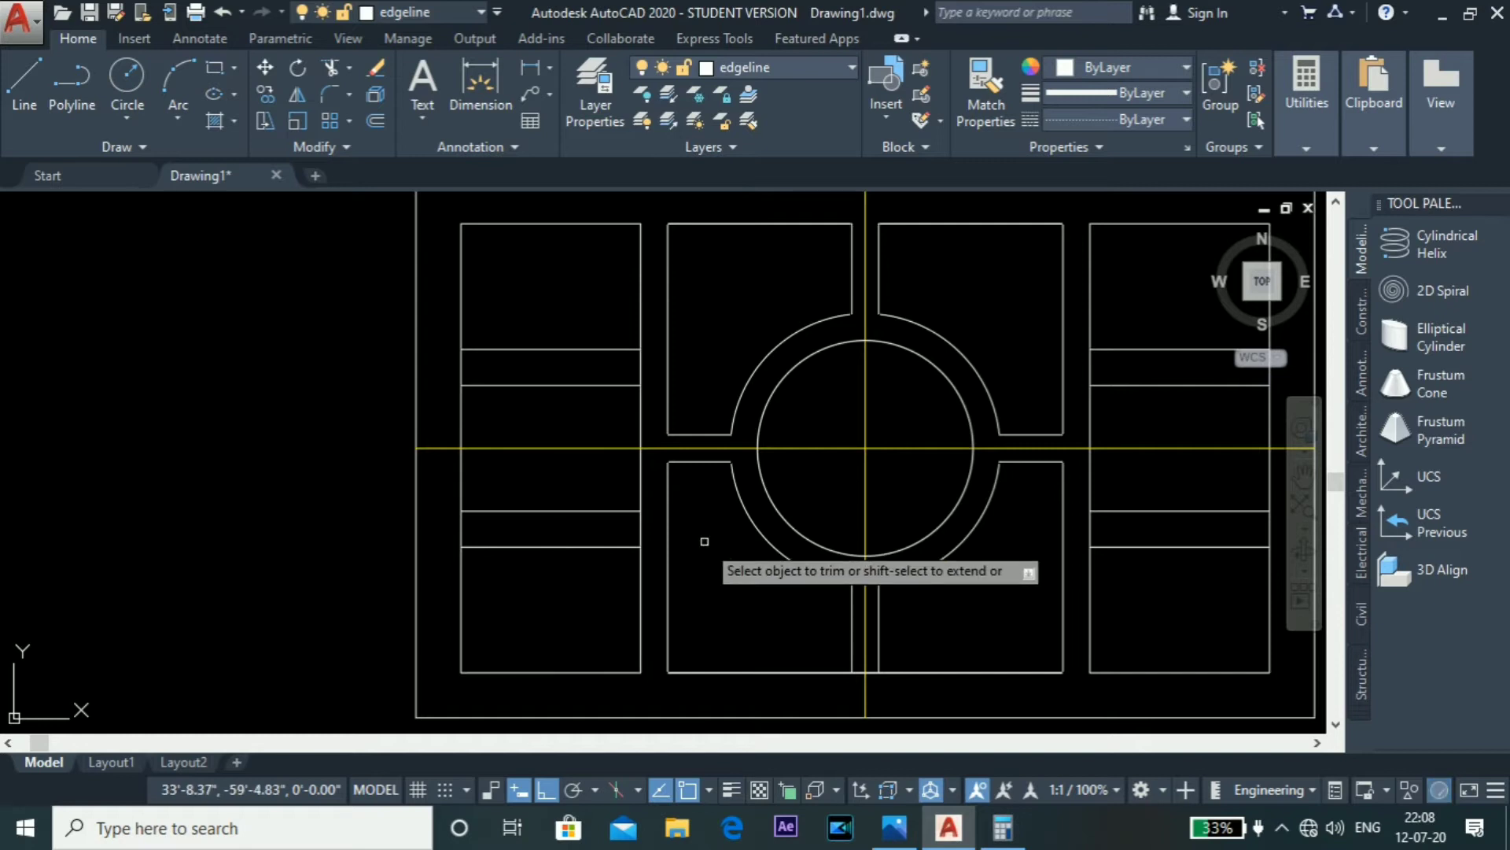
scroll(640, 529, up, 6)
click(659, 528)
click(618, 548)
scroll(801, 552, down, 4)
click(472, 530)
click(438, 532)
click(767, 268)
click(447, 300)
scroll(542, 433, down, 6)
scroll(797, 461, up, 6)
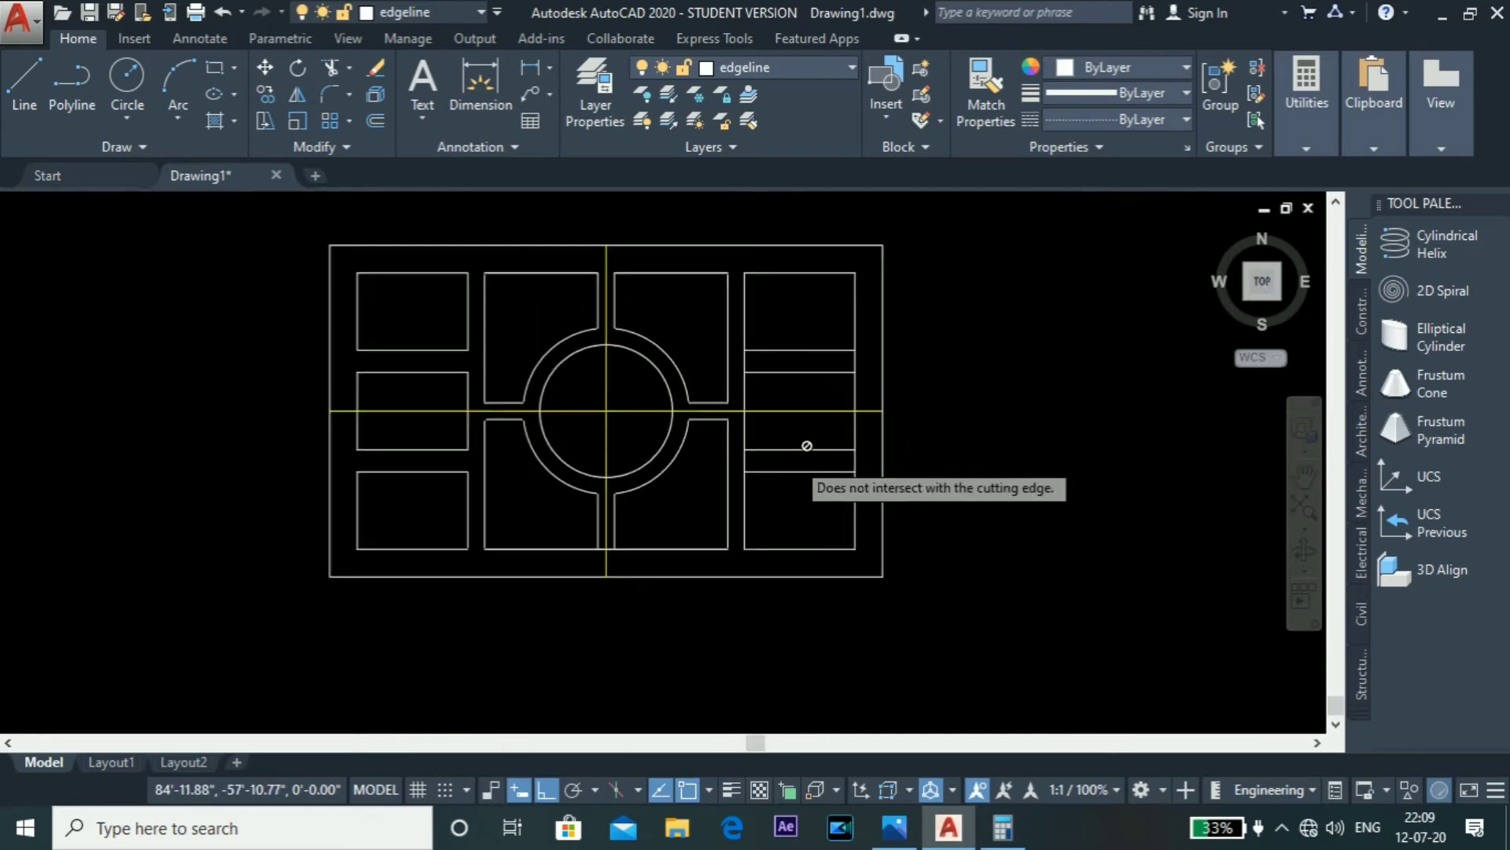
Step: Trim the right panel's vertical sides between each pair of divider lines to form three separate rectangles
click(973, 456)
click(616, 465)
key(Return)
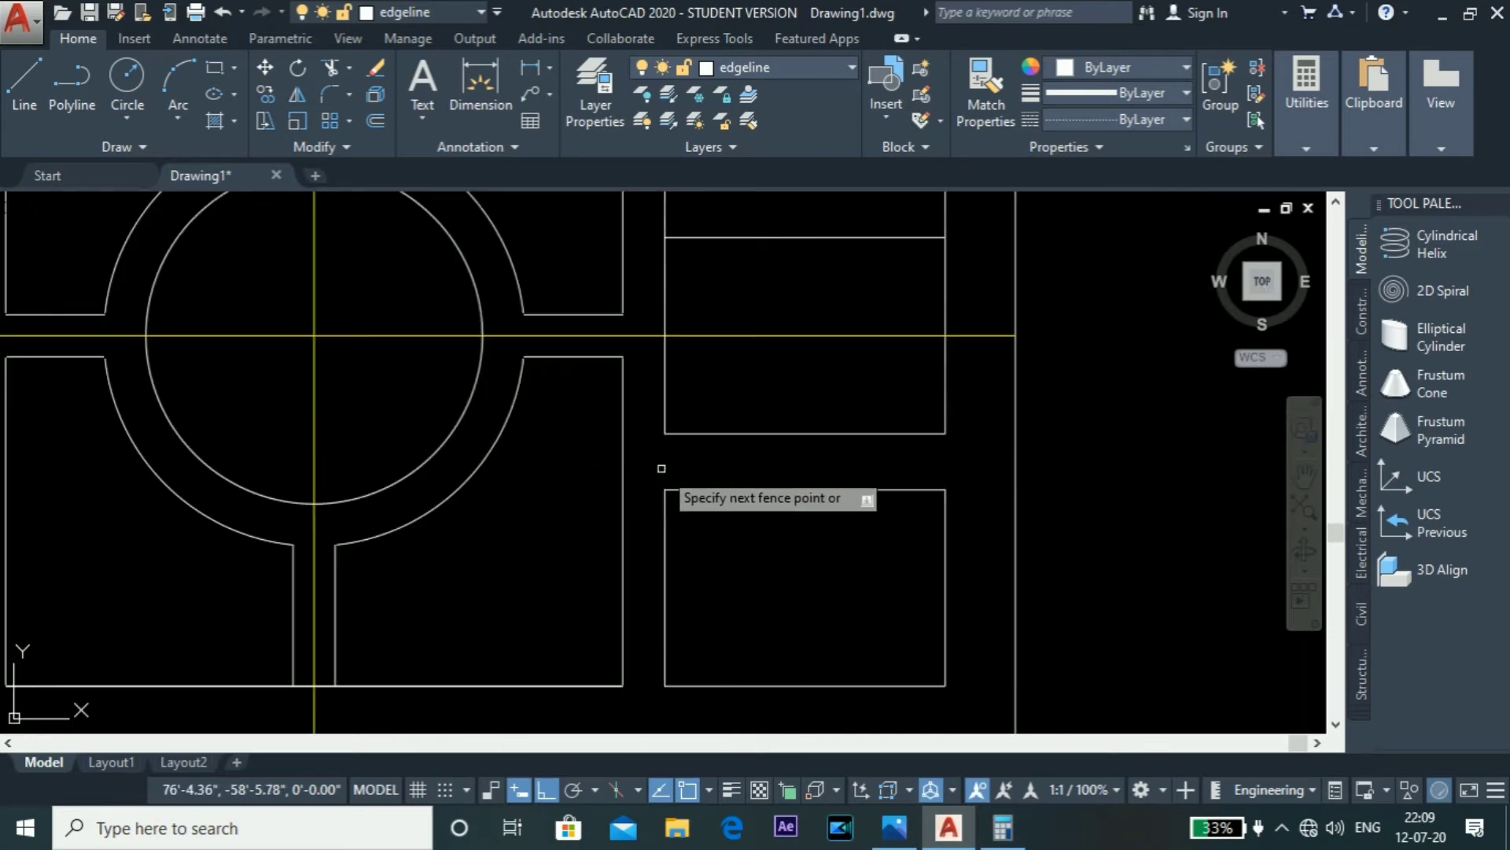
scroll(748, 475, down, 5)
scroll(819, 396, up, 8)
click(810, 425)
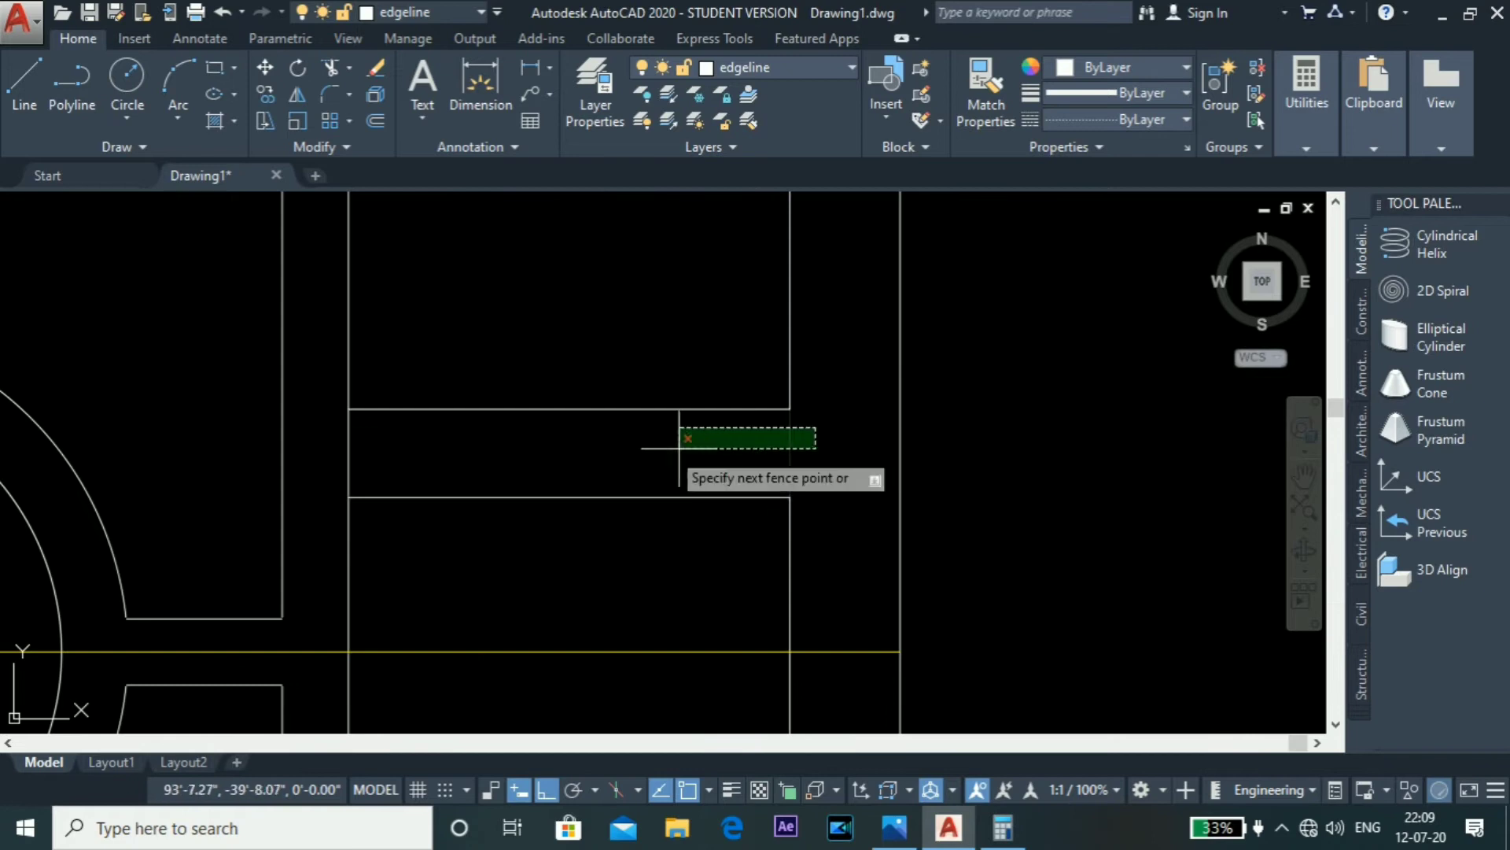
click(346, 458)
scroll(698, 523, down, 4)
scroll(787, 299, down, 4)
scroll(684, 506, up, 2)
scroll(658, 607, down, 2)
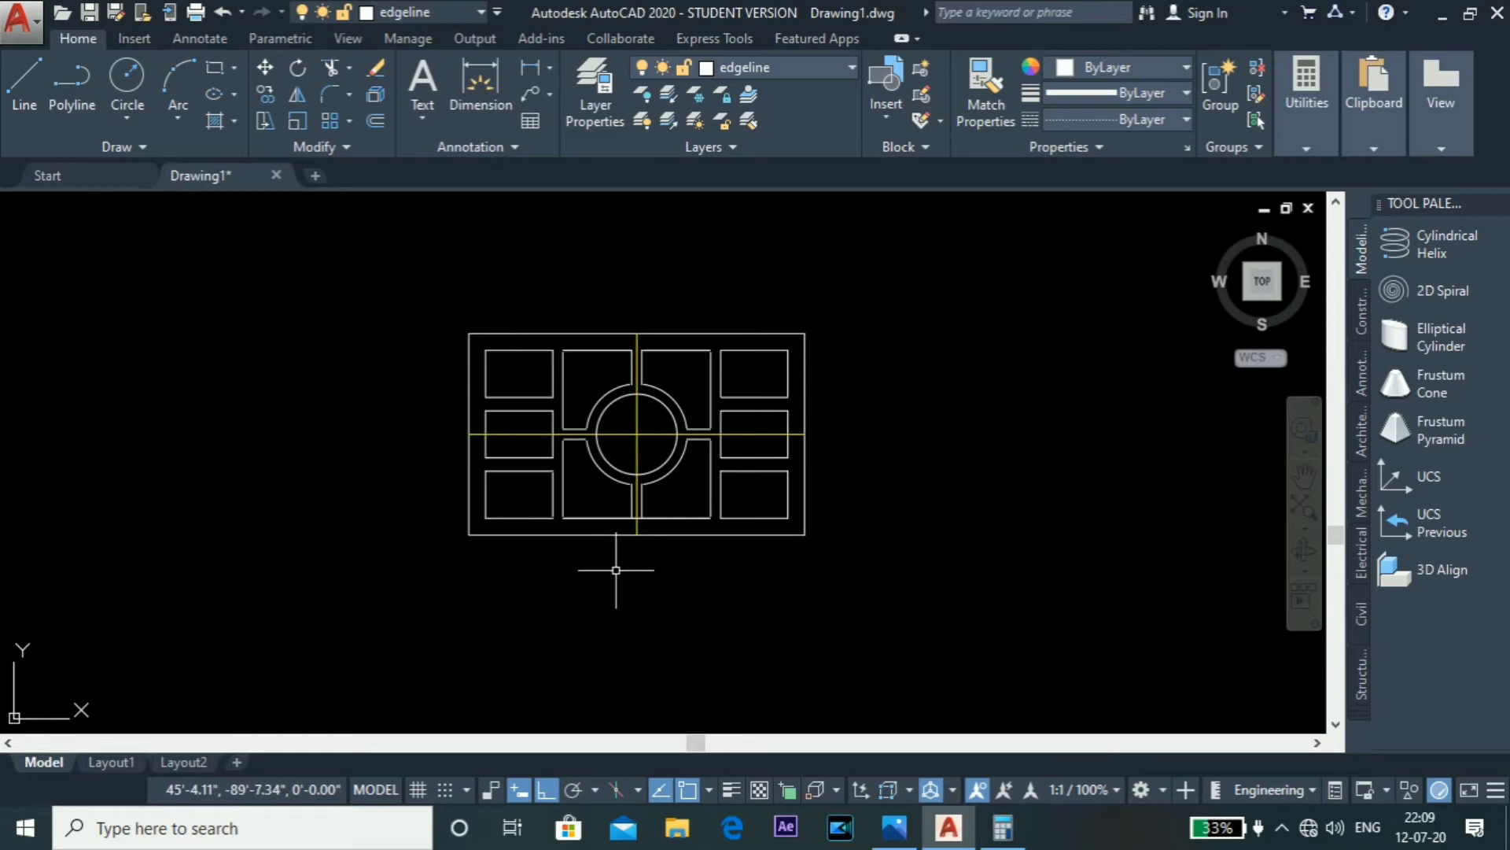
Step: Add a vertical linear dimension outside the ceiling's right edge, spanning the outer rectangle's full height
click(532, 67)
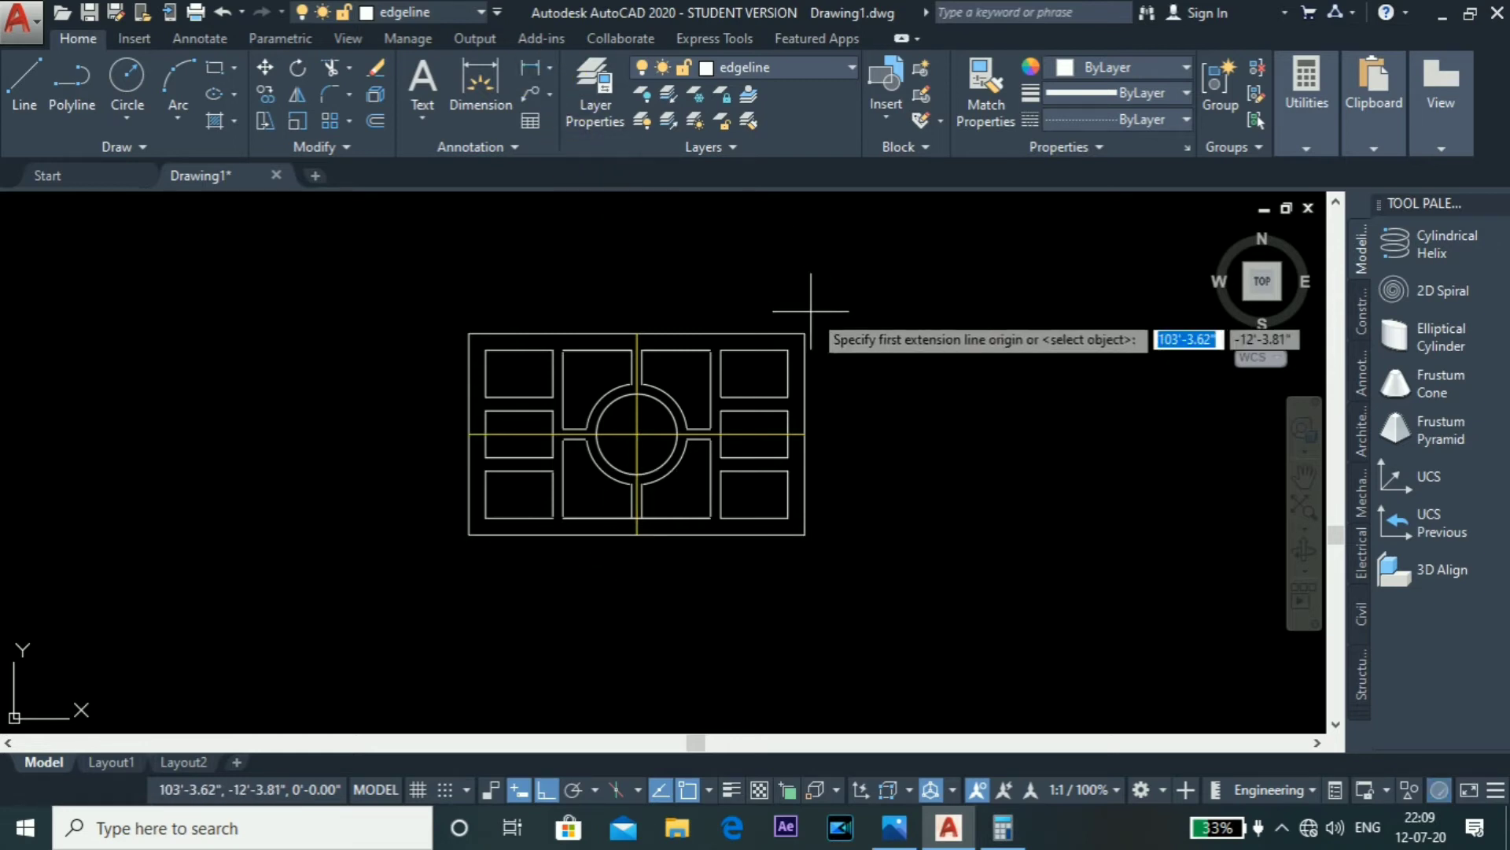
click(804, 333)
click(804, 534)
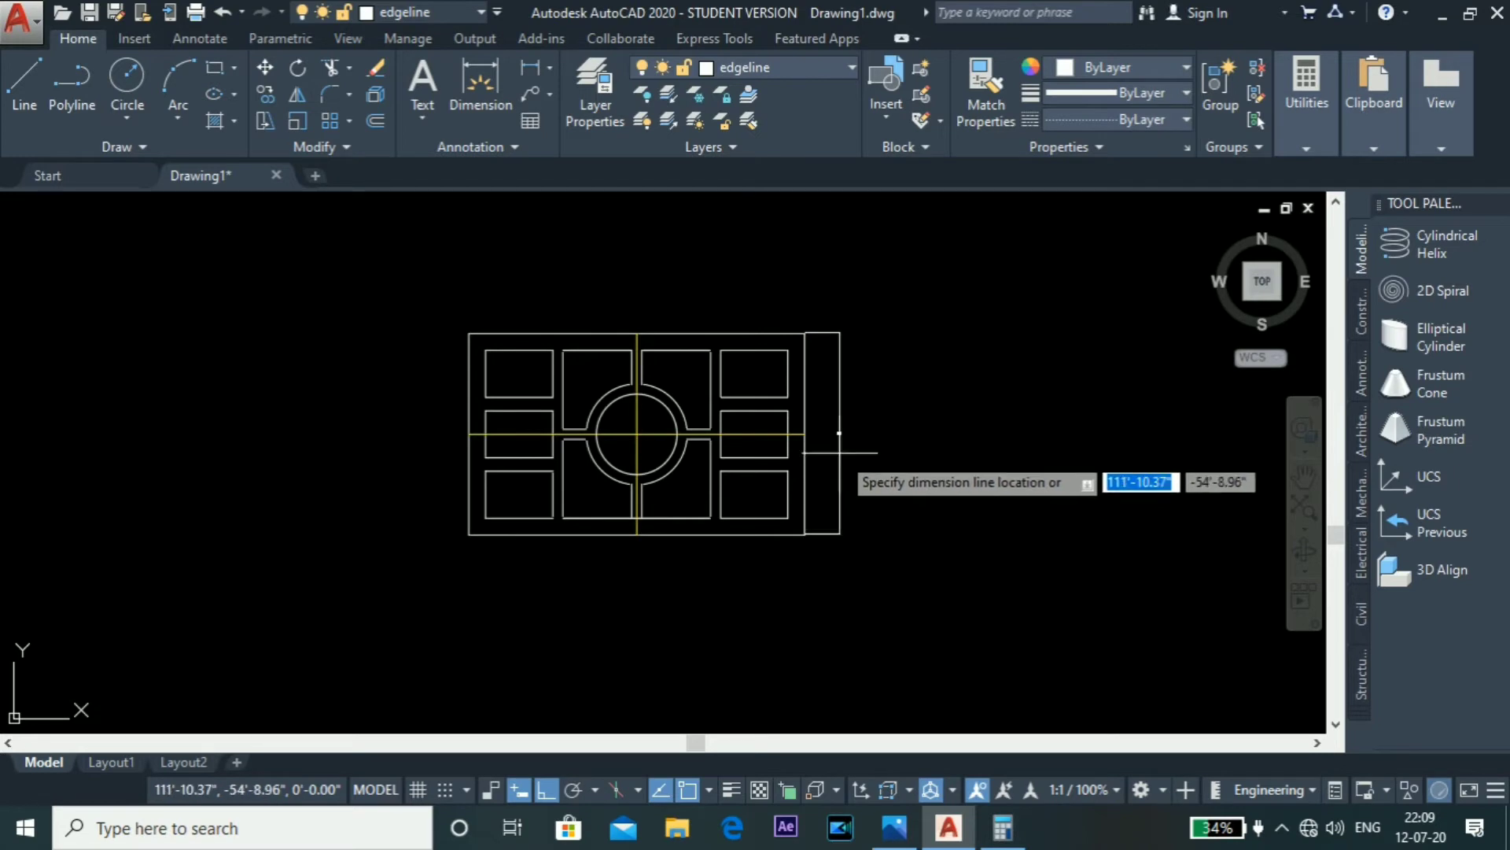
click(839, 433)
scroll(839, 432, up, 5)
scroll(866, 433, down, 4)
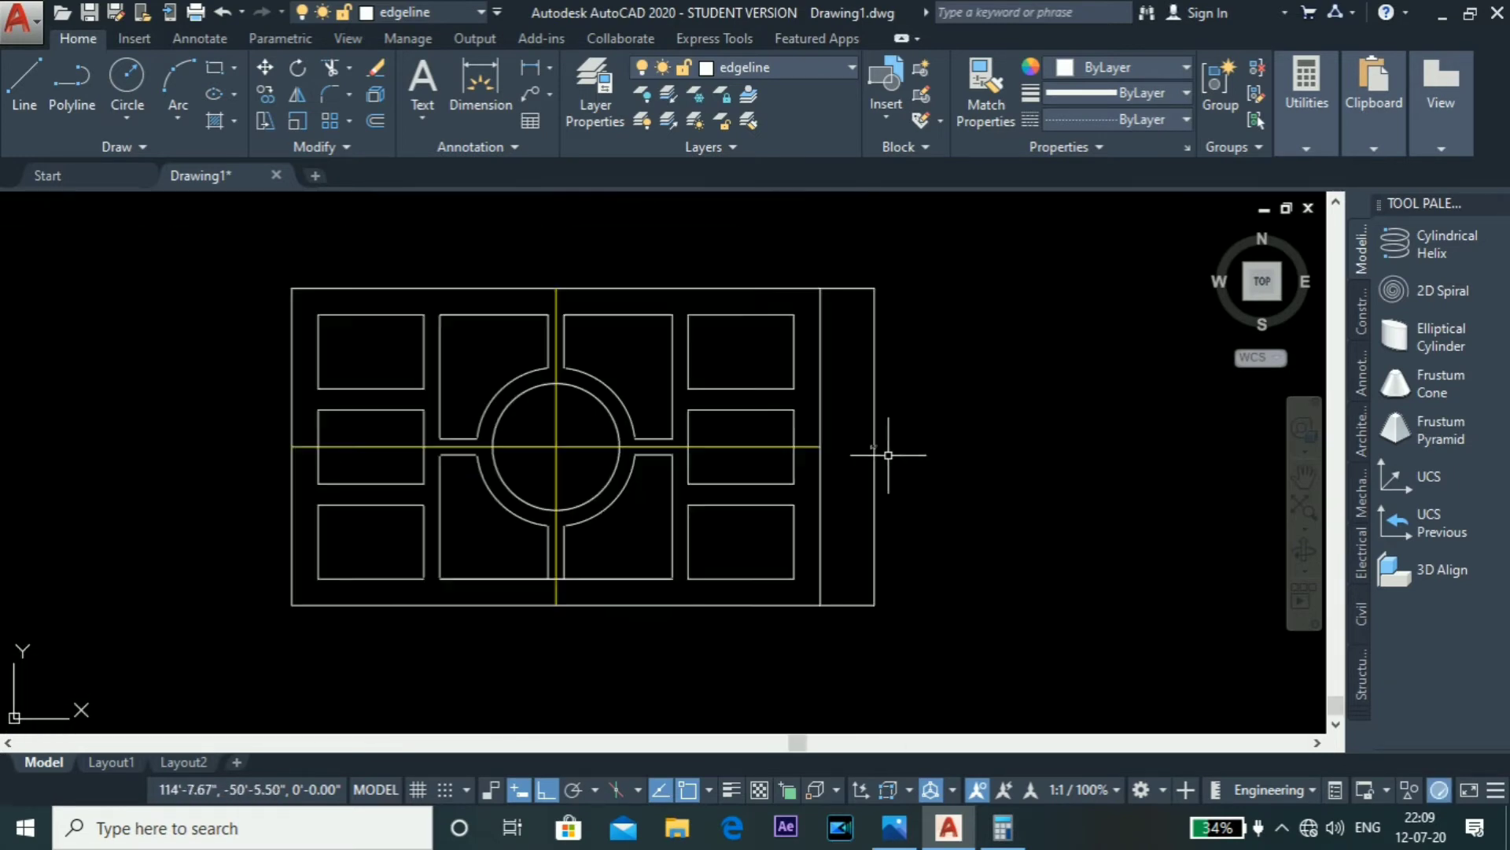
Step: Add a horizontal linear dimension above the ceiling, spanning the outer rectangle's full width
key(space)
click(820, 287)
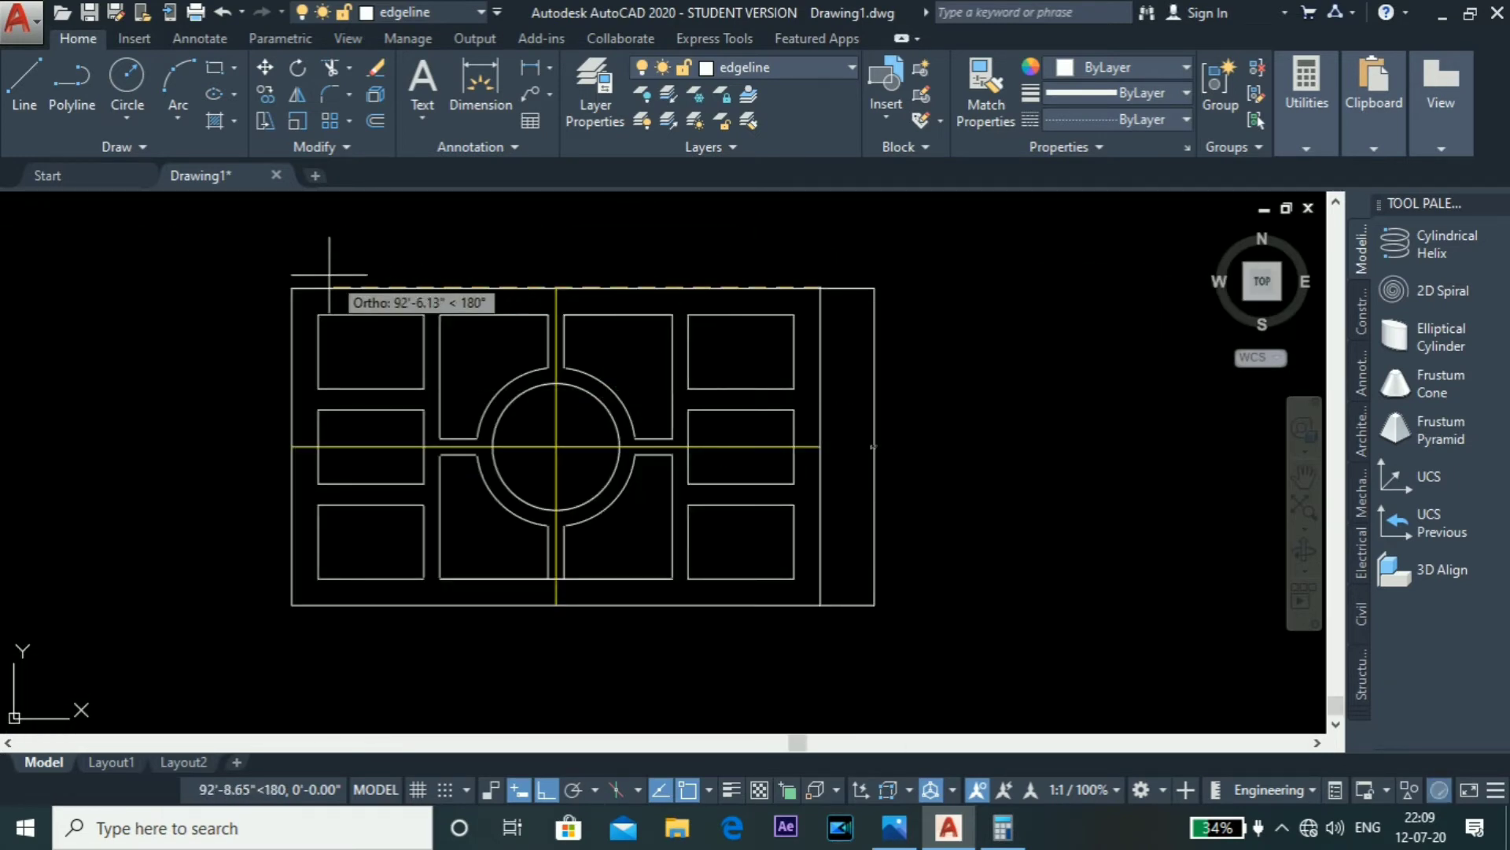
click(291, 288)
click(540, 248)
scroll(540, 243, up, 4)
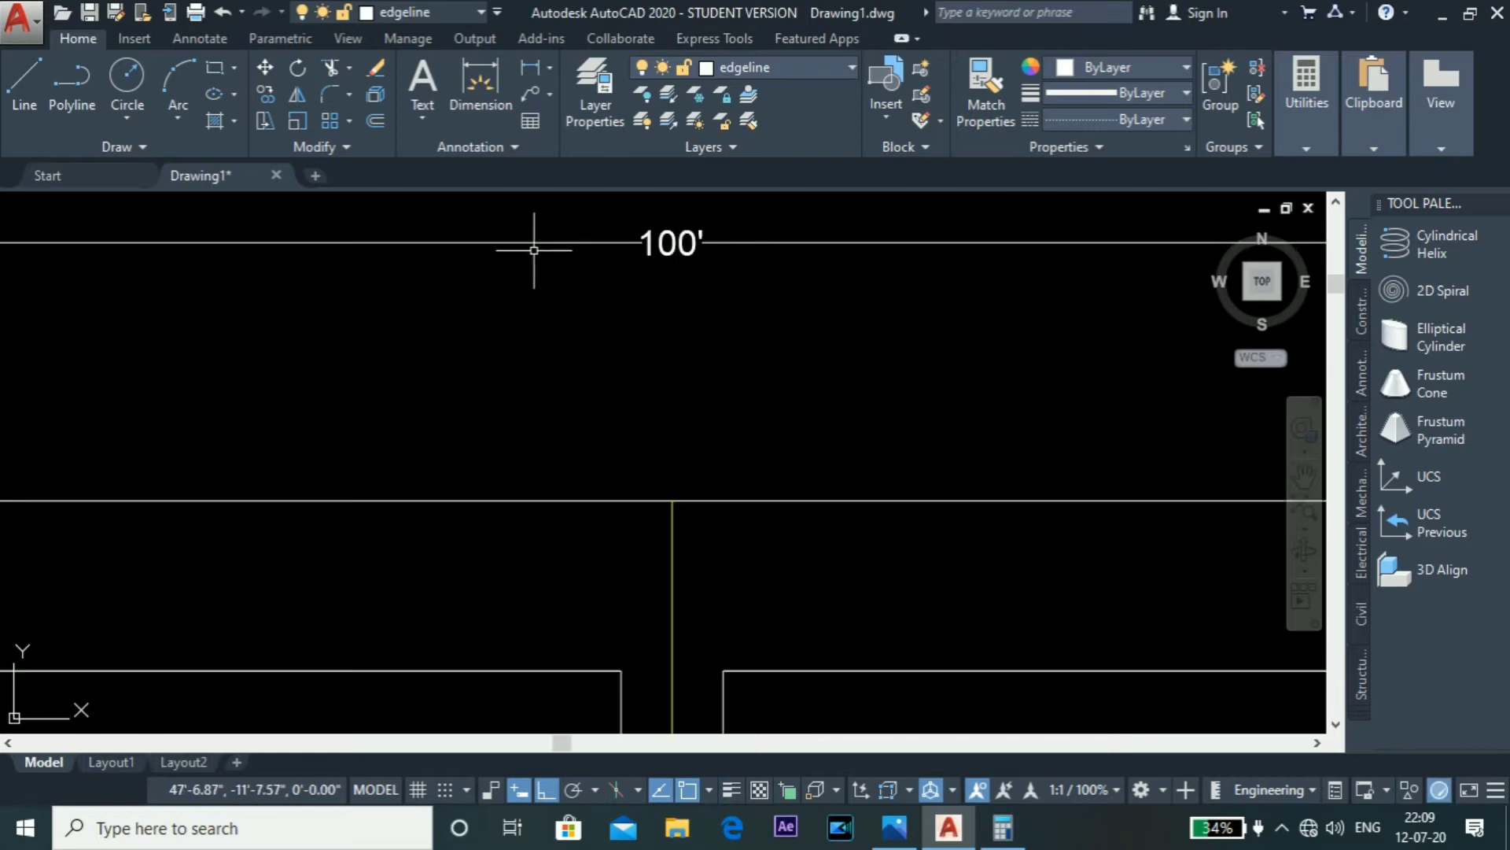
scroll(692, 356, down, 4)
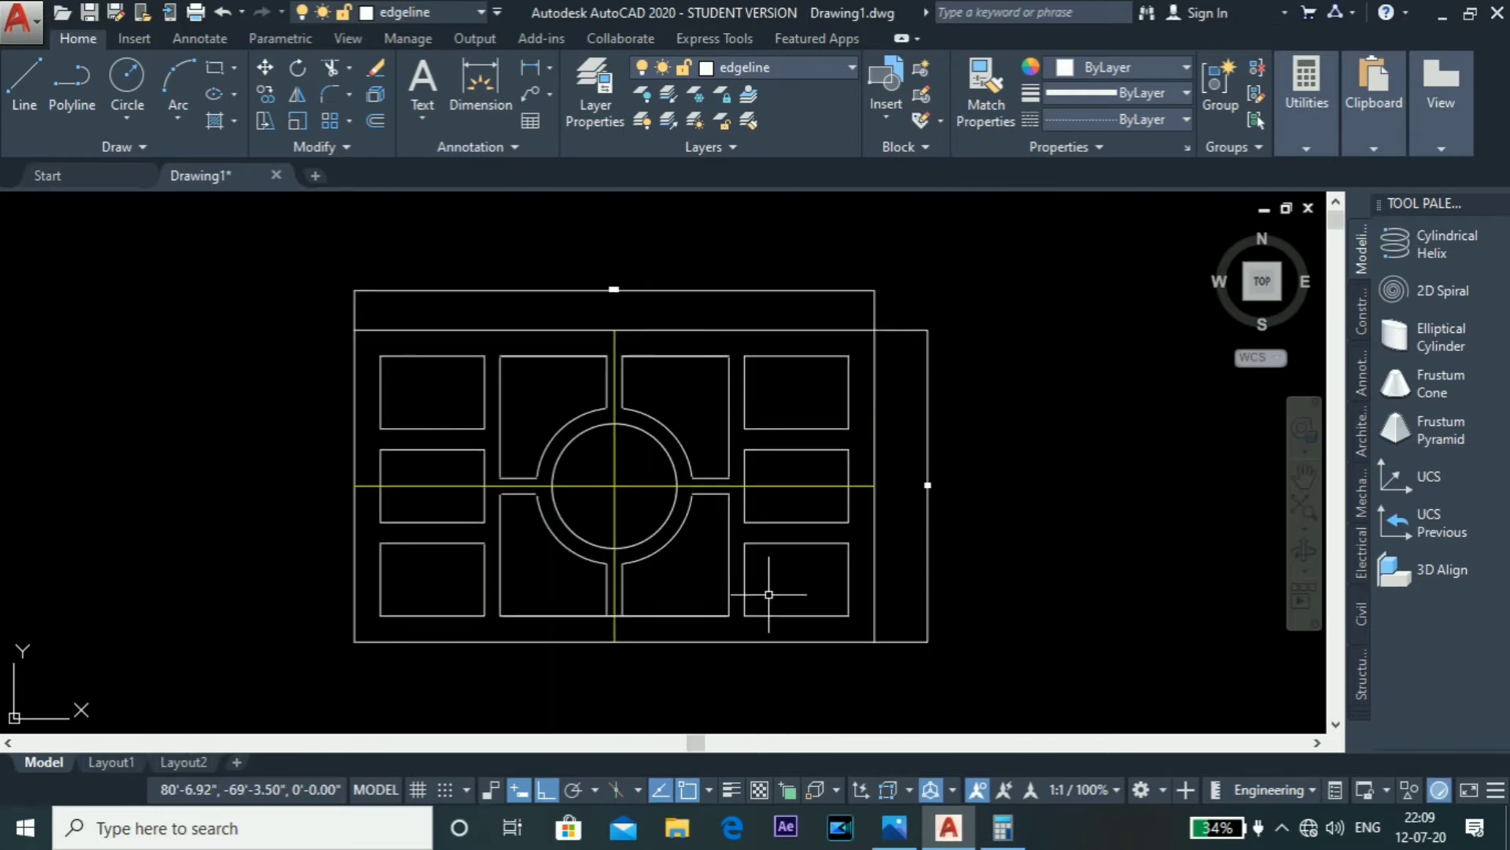
Step: Compare the layout with the ceiling in the reference photo in Photos and return to the AutoCAD drawing
click(889, 828)
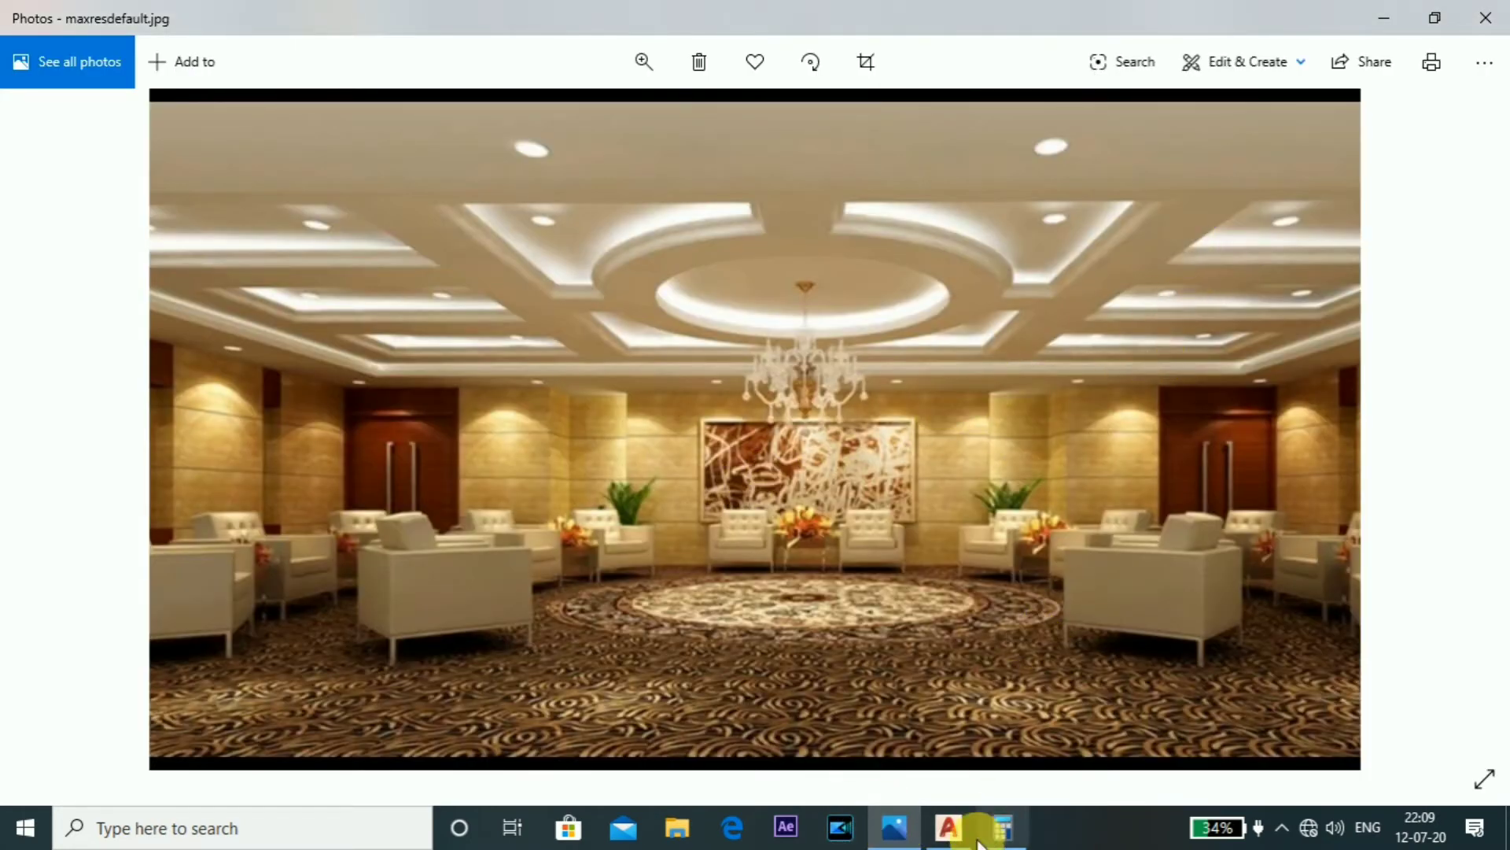
click(949, 828)
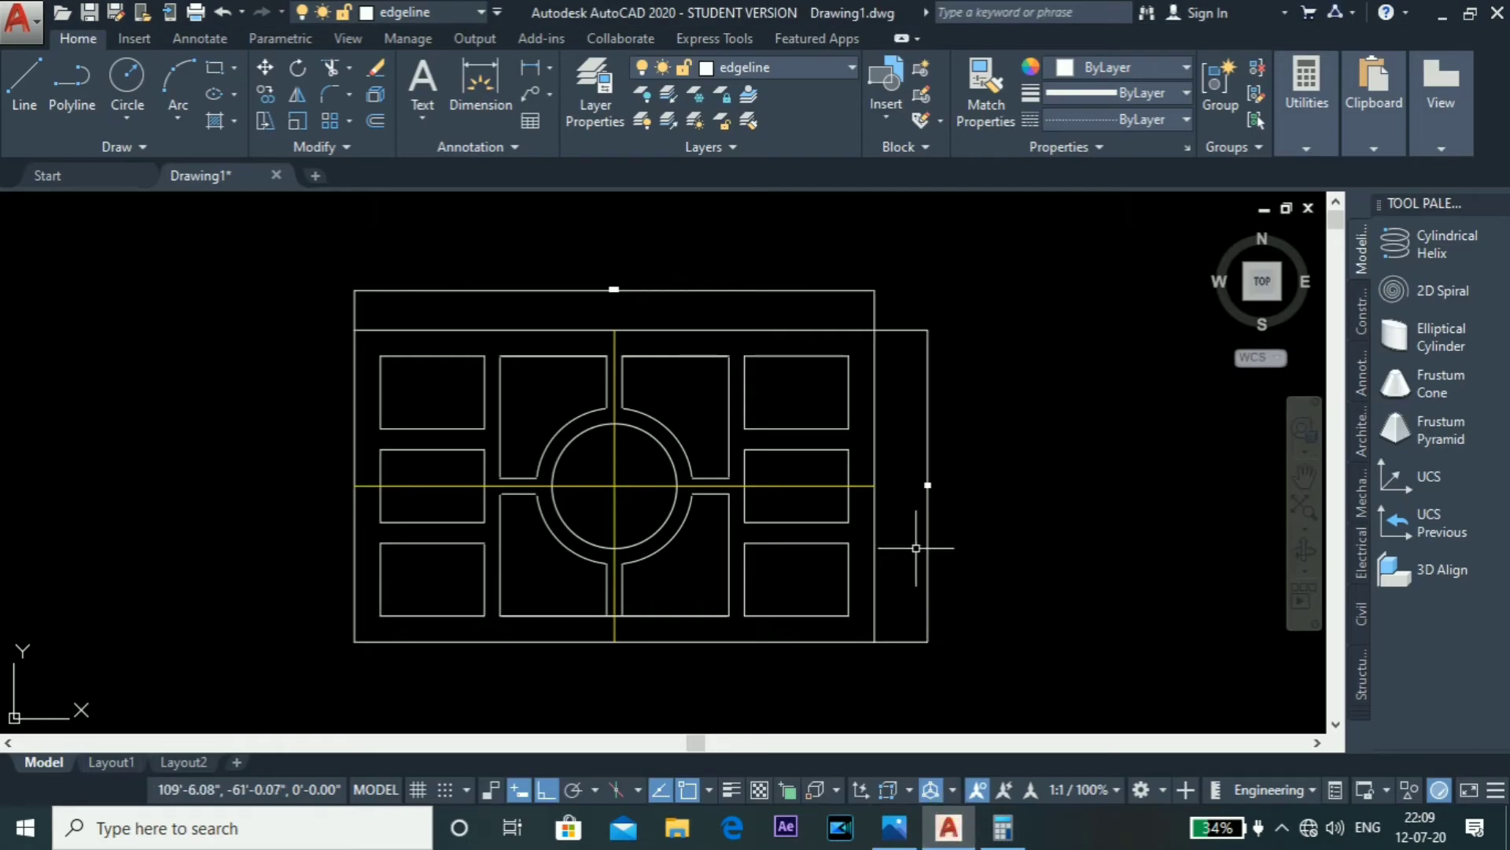
click(952, 826)
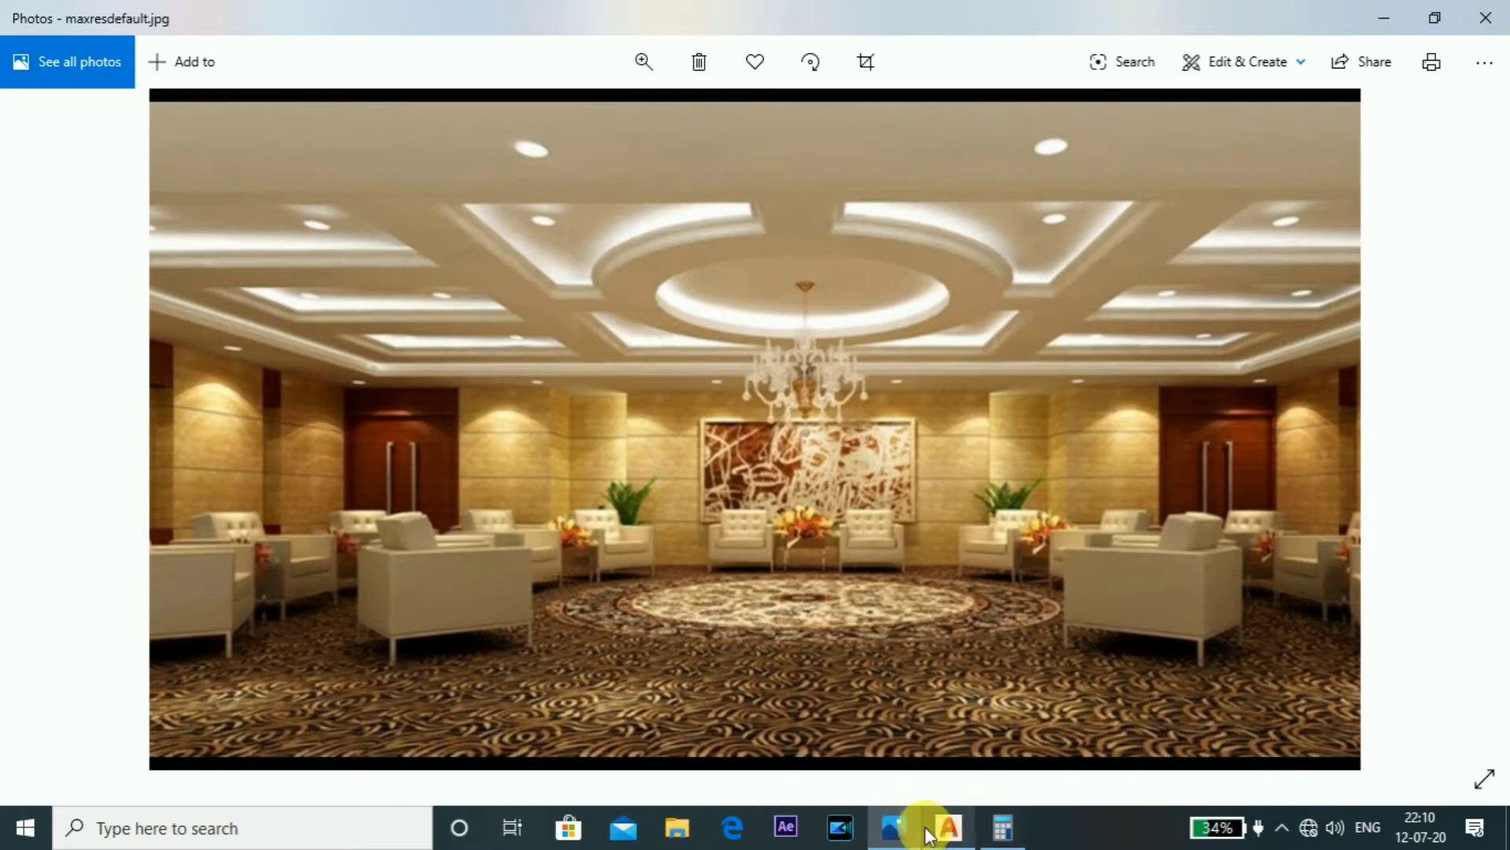
click(948, 830)
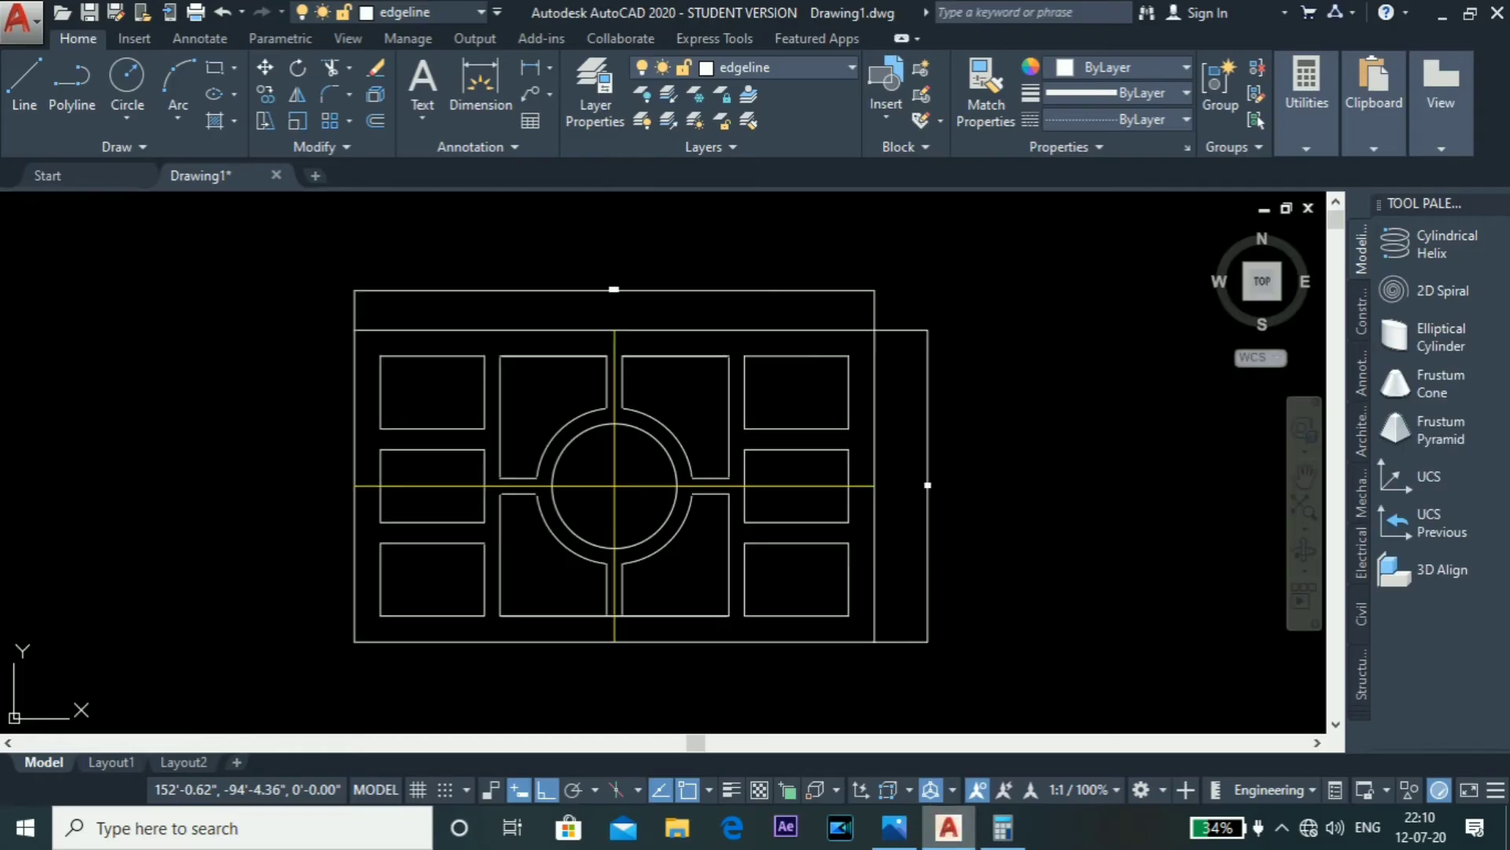
scroll(758, 367, up, 2)
scroll(954, 363, down, 2)
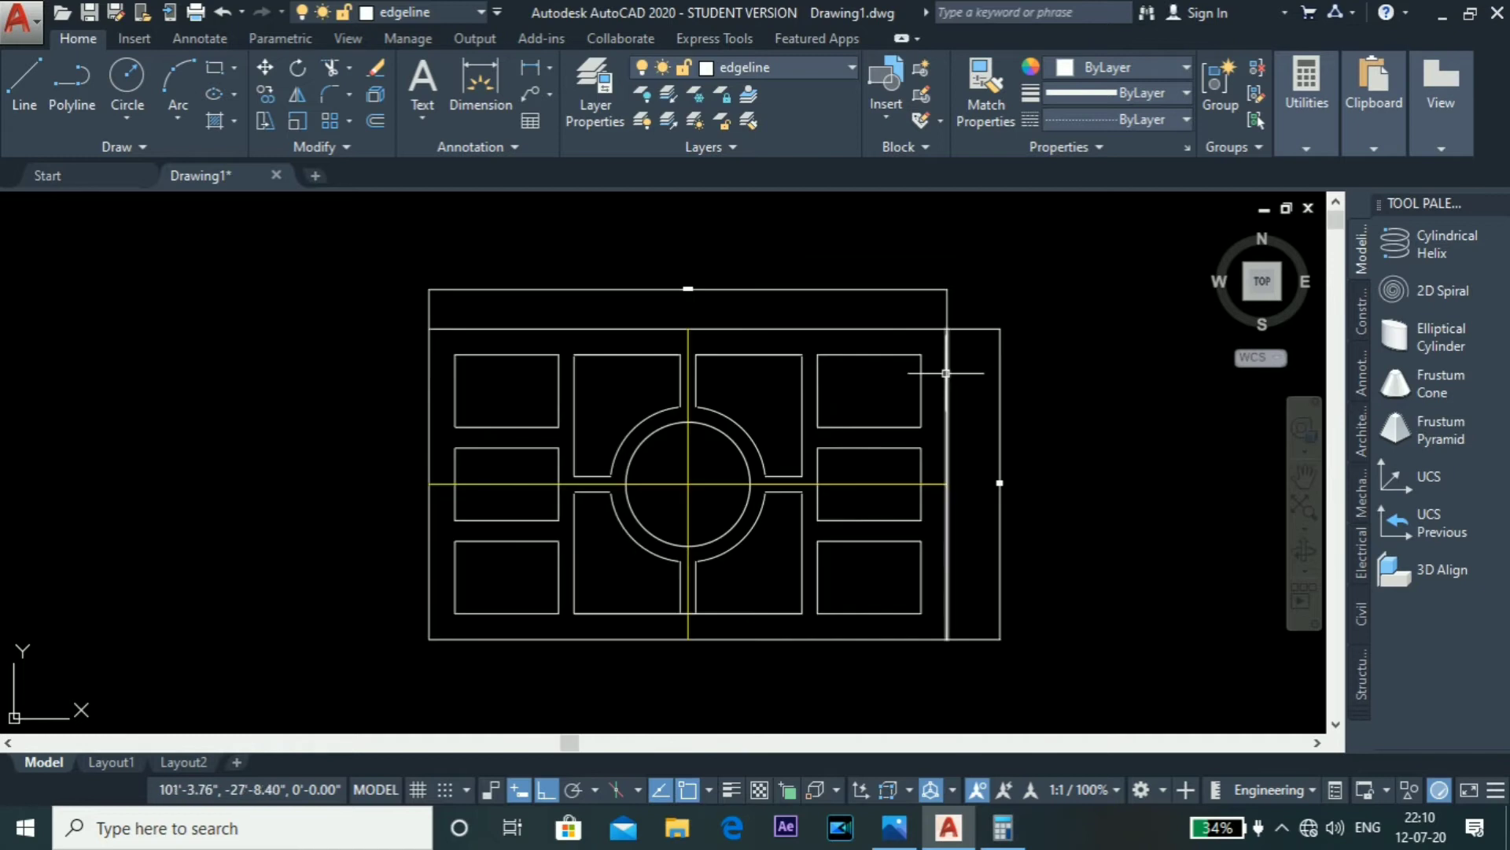
Step: Create a new layer named "hidden line"
text(l)
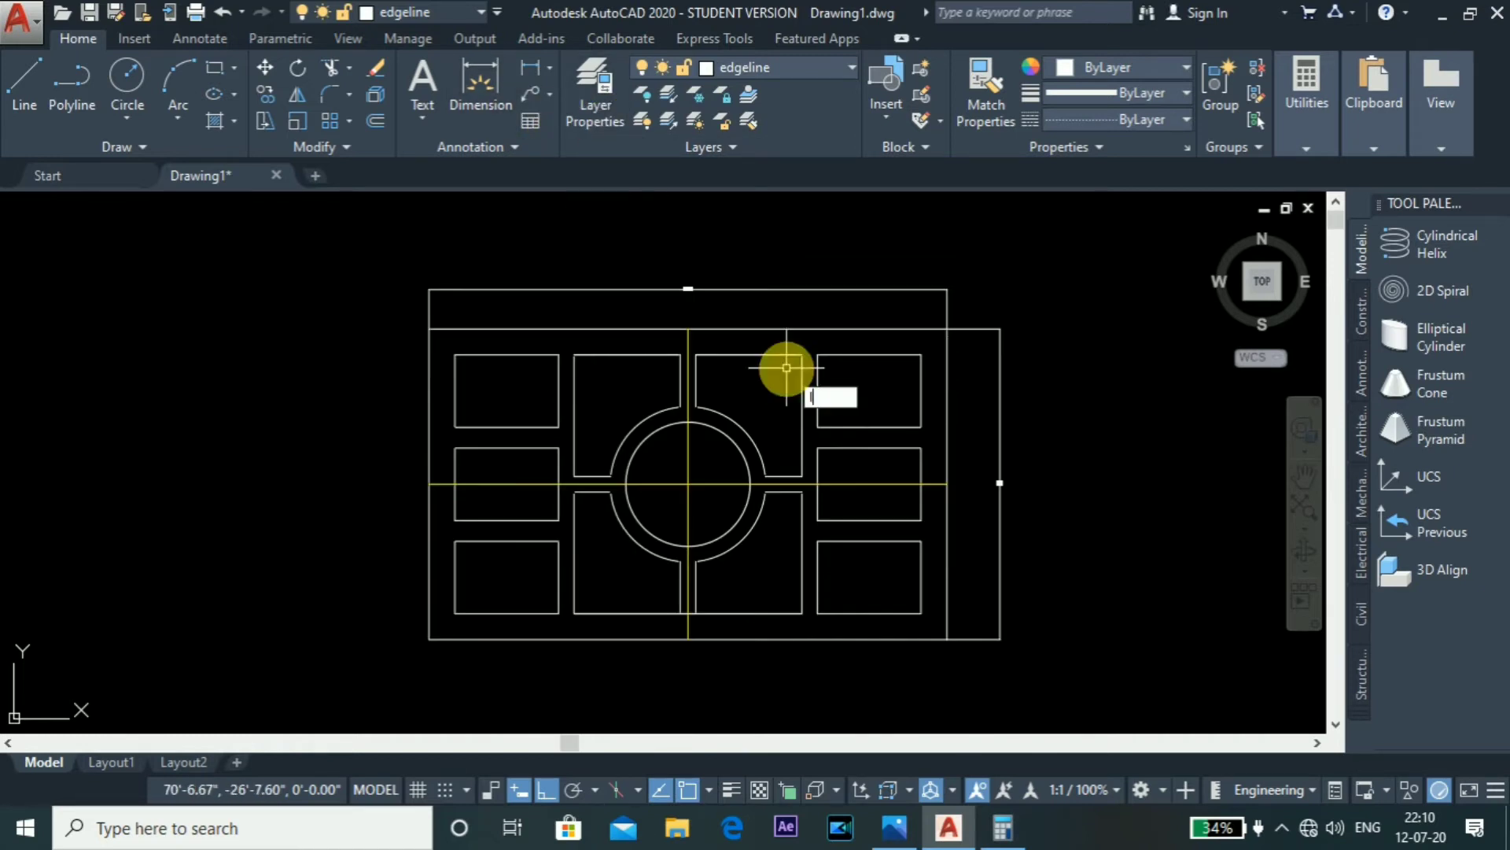
text(ayer)
key(Return)
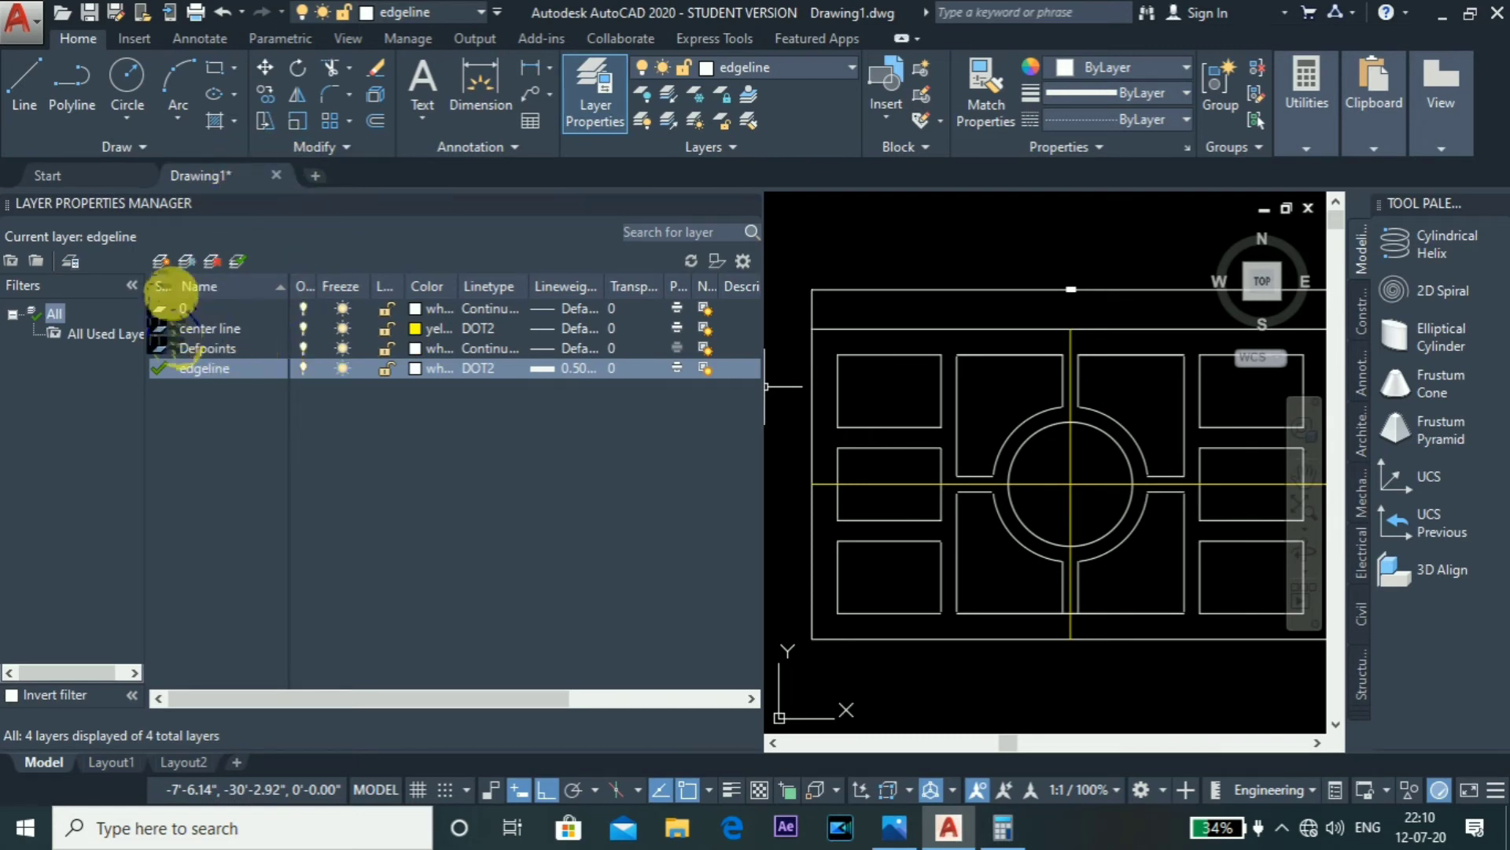
click(161, 260)
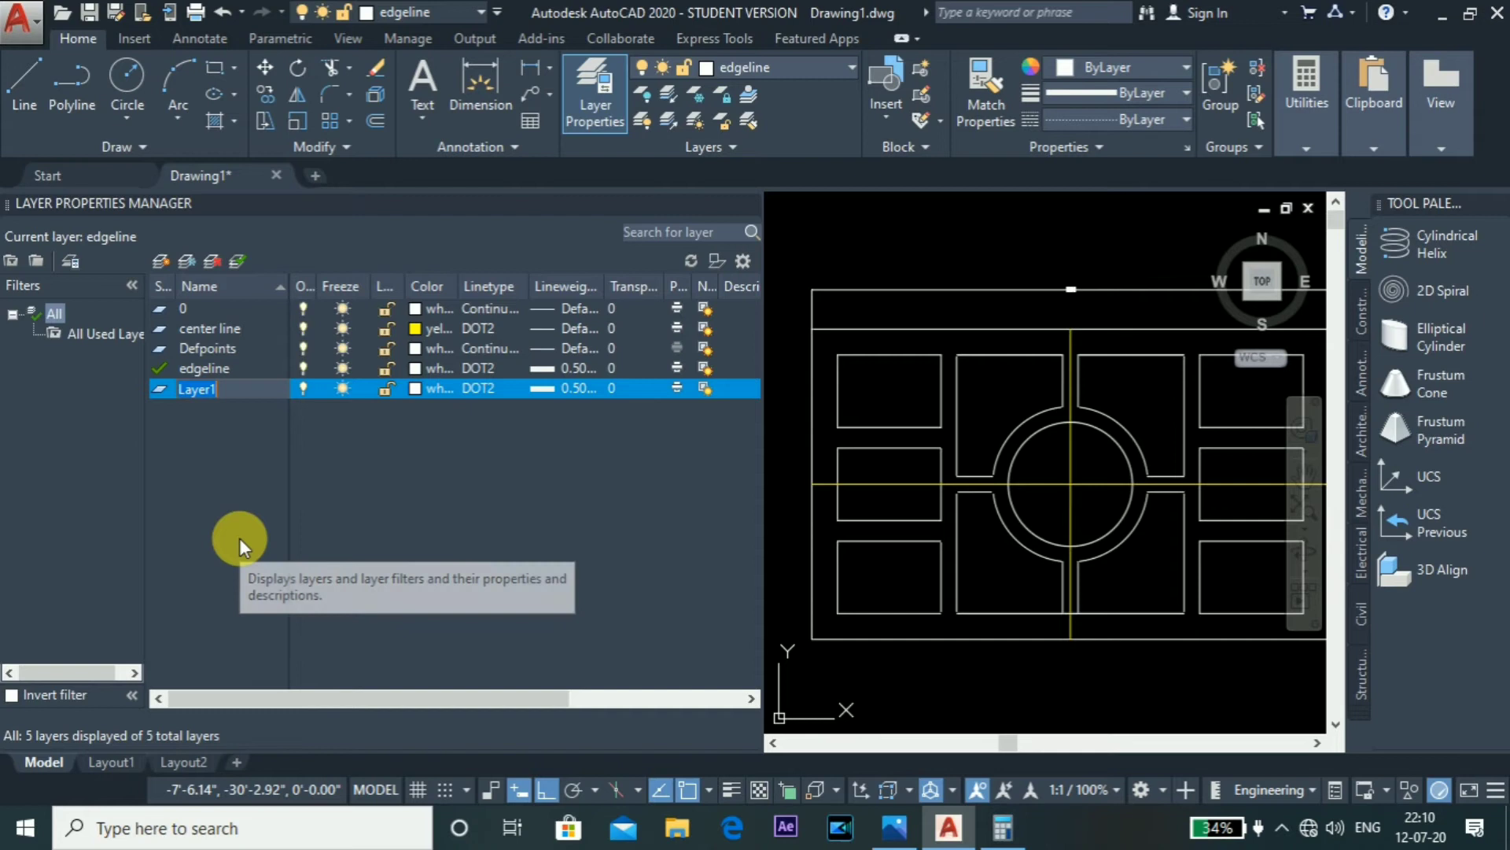
text(line)
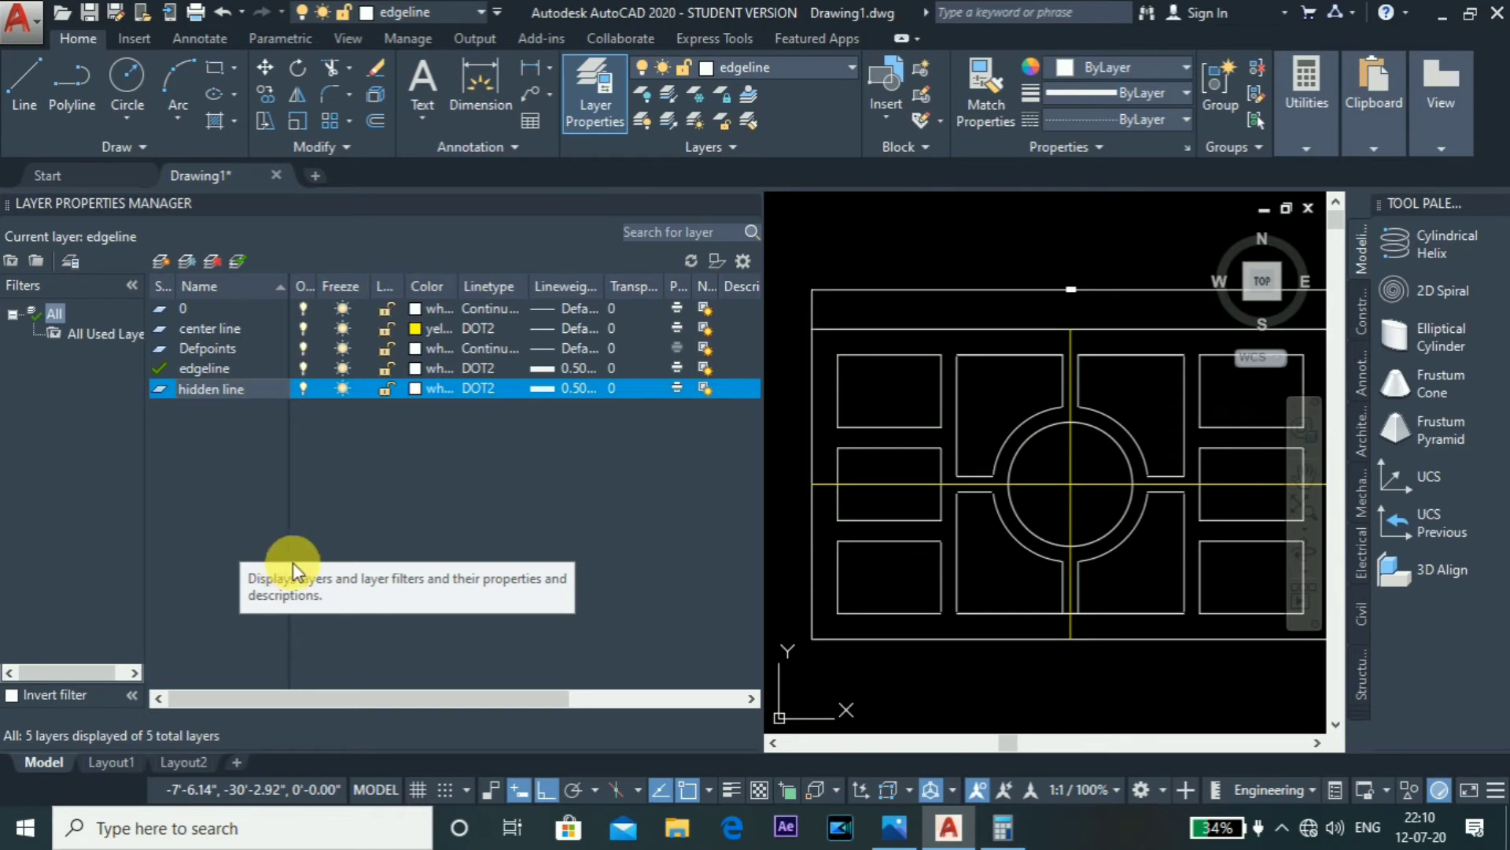
Step: Set the "hidden line" layer's color to cyan and its lineweight to 0.13 mm
click(420, 389)
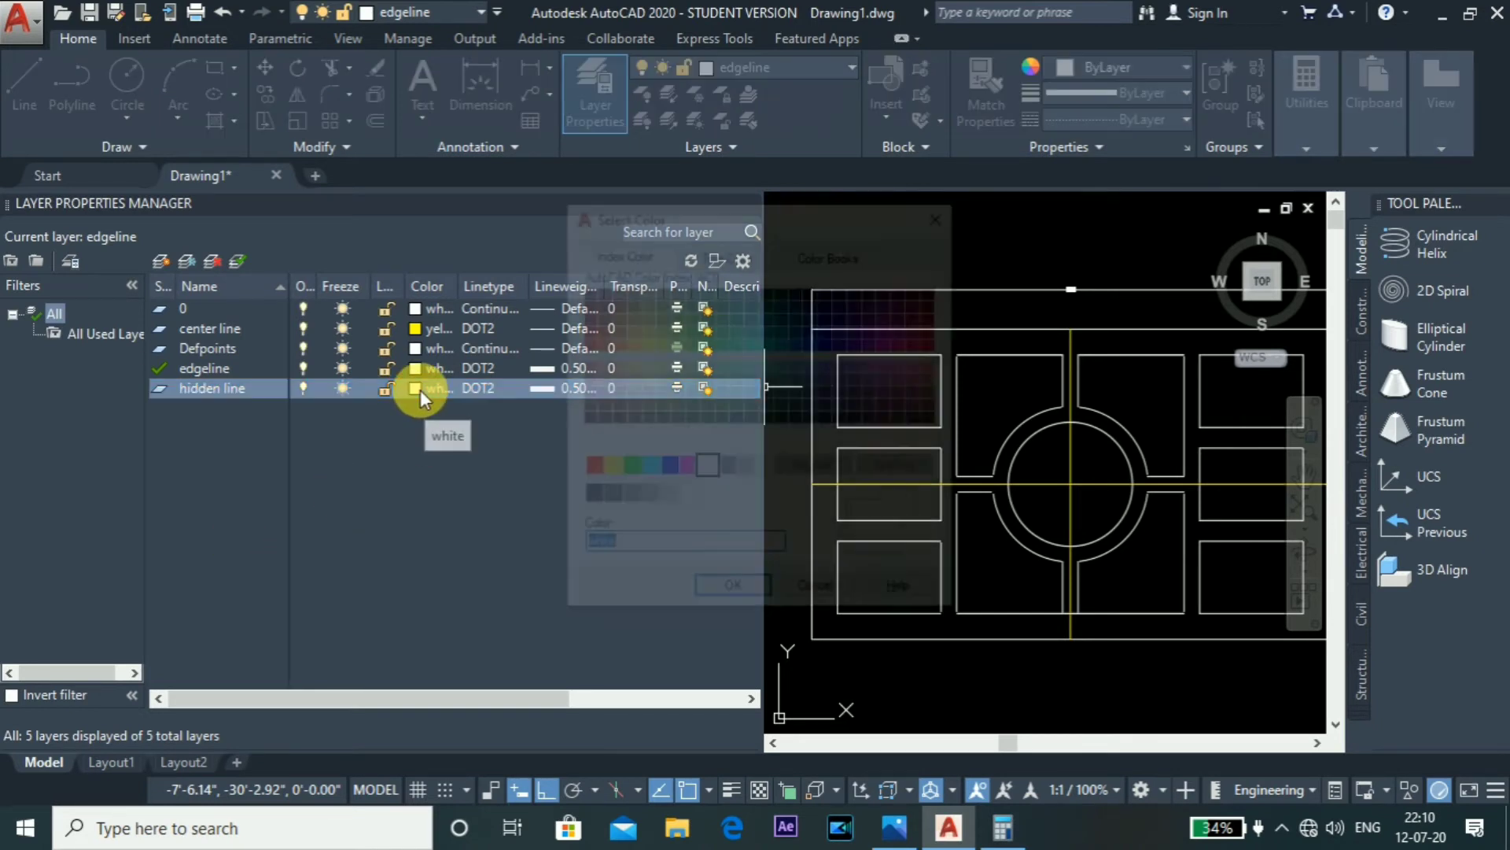
click(648, 468)
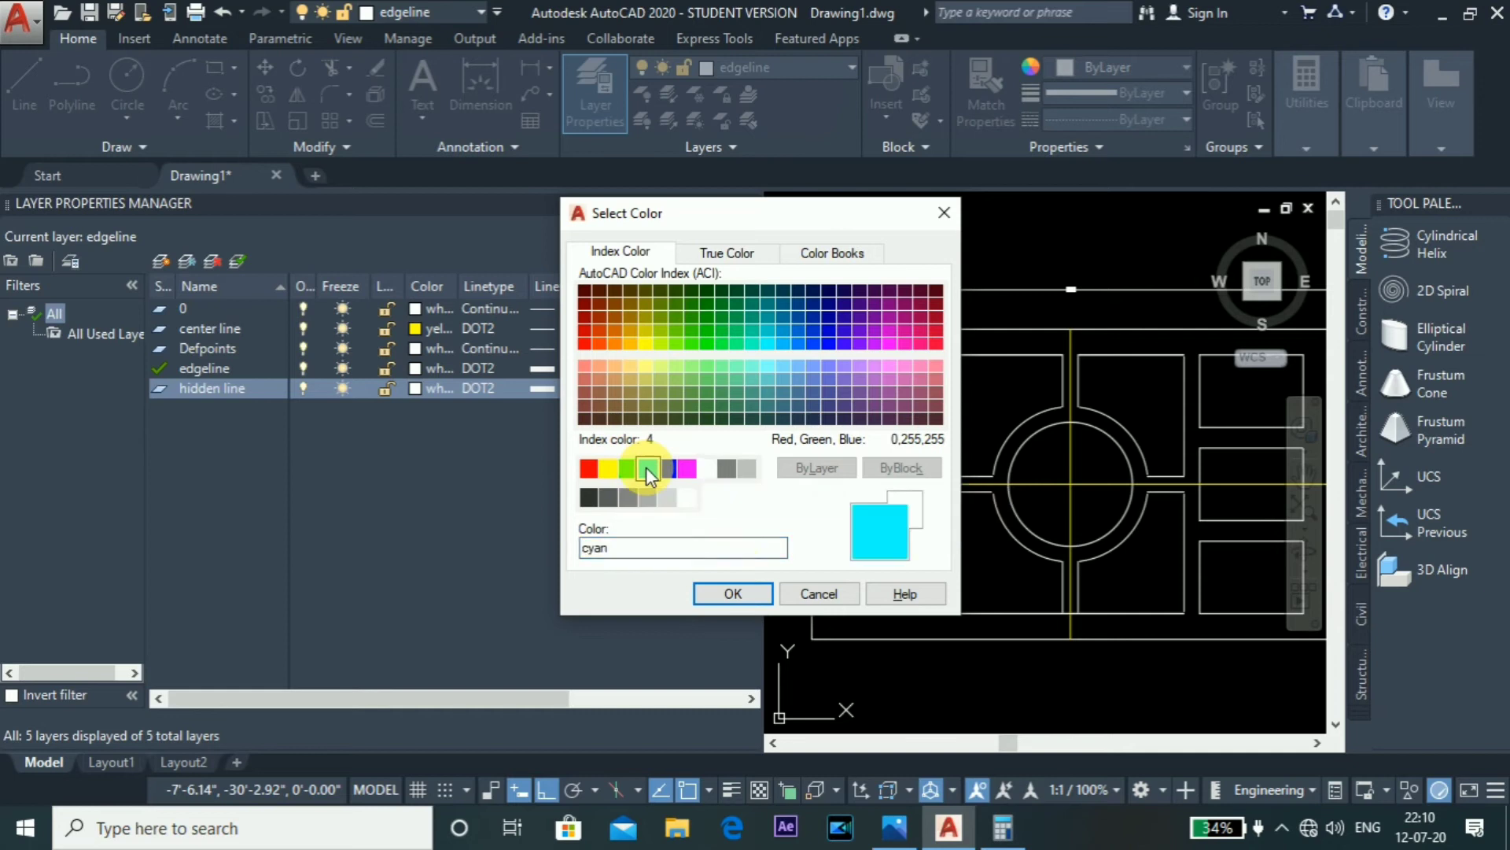
click(733, 595)
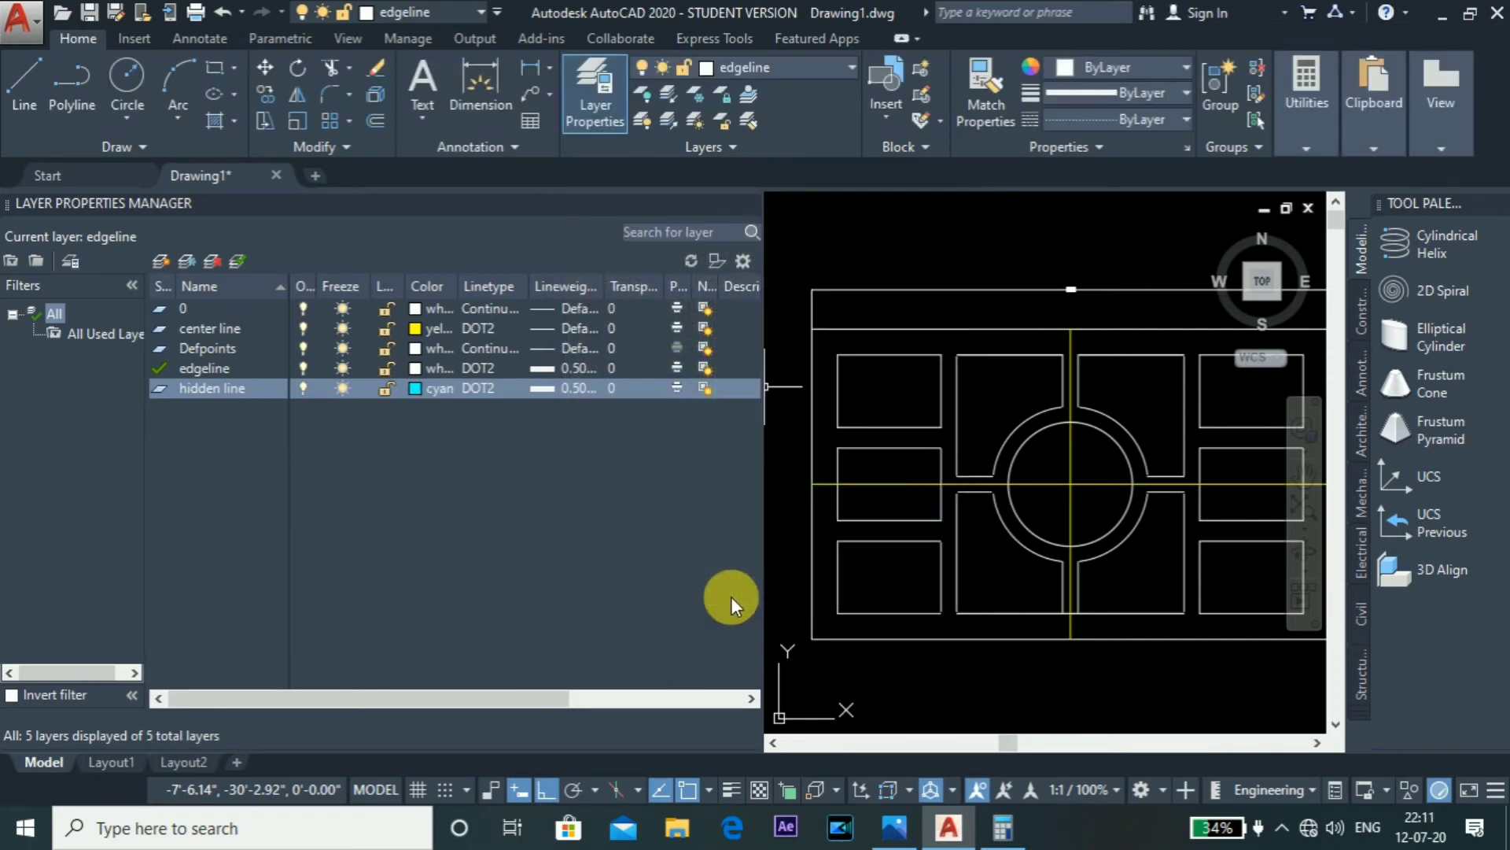
click(554, 385)
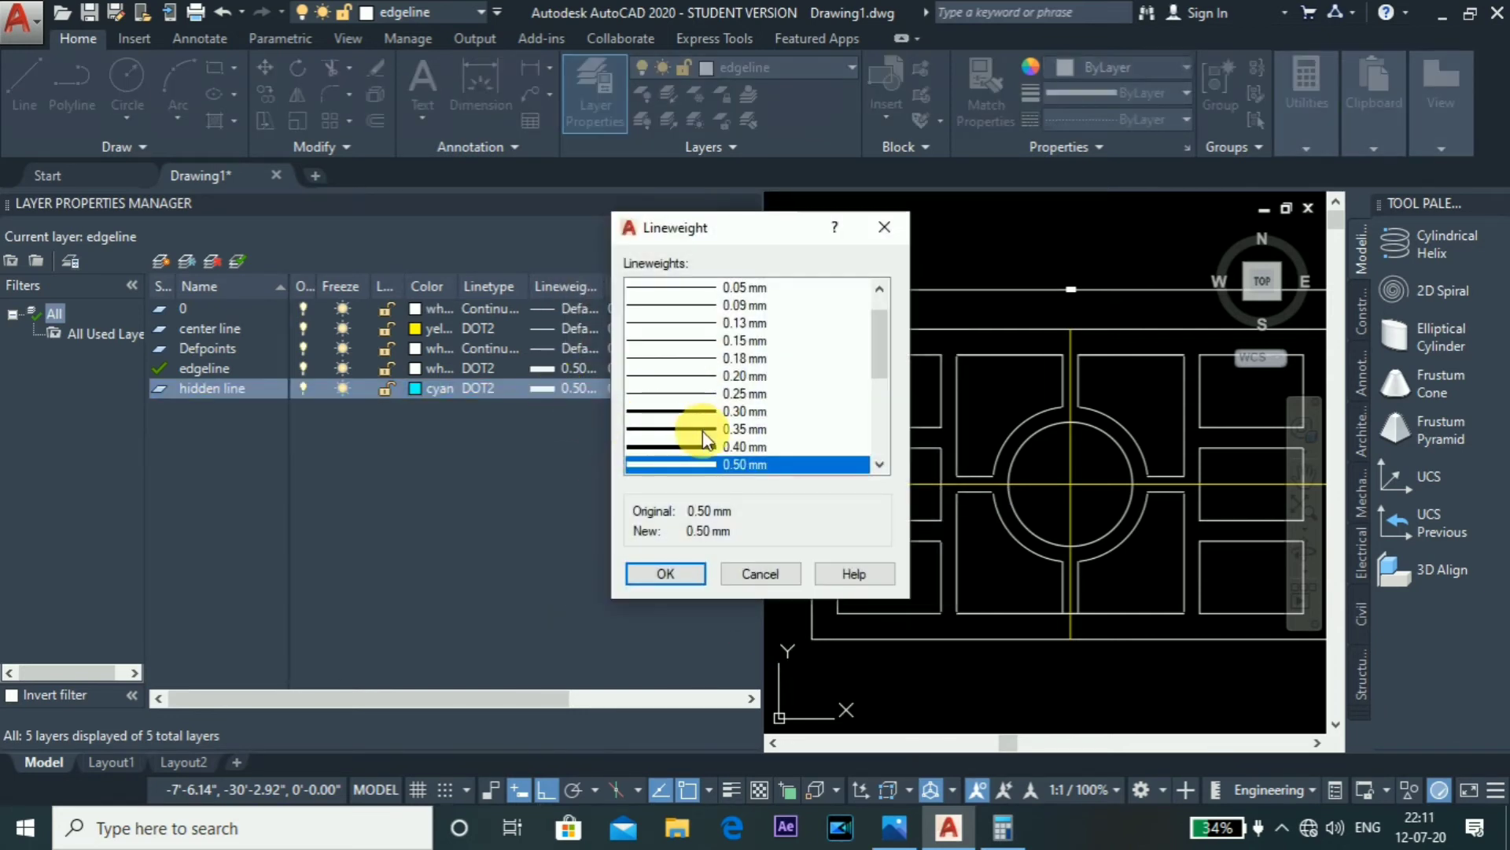
click(692, 324)
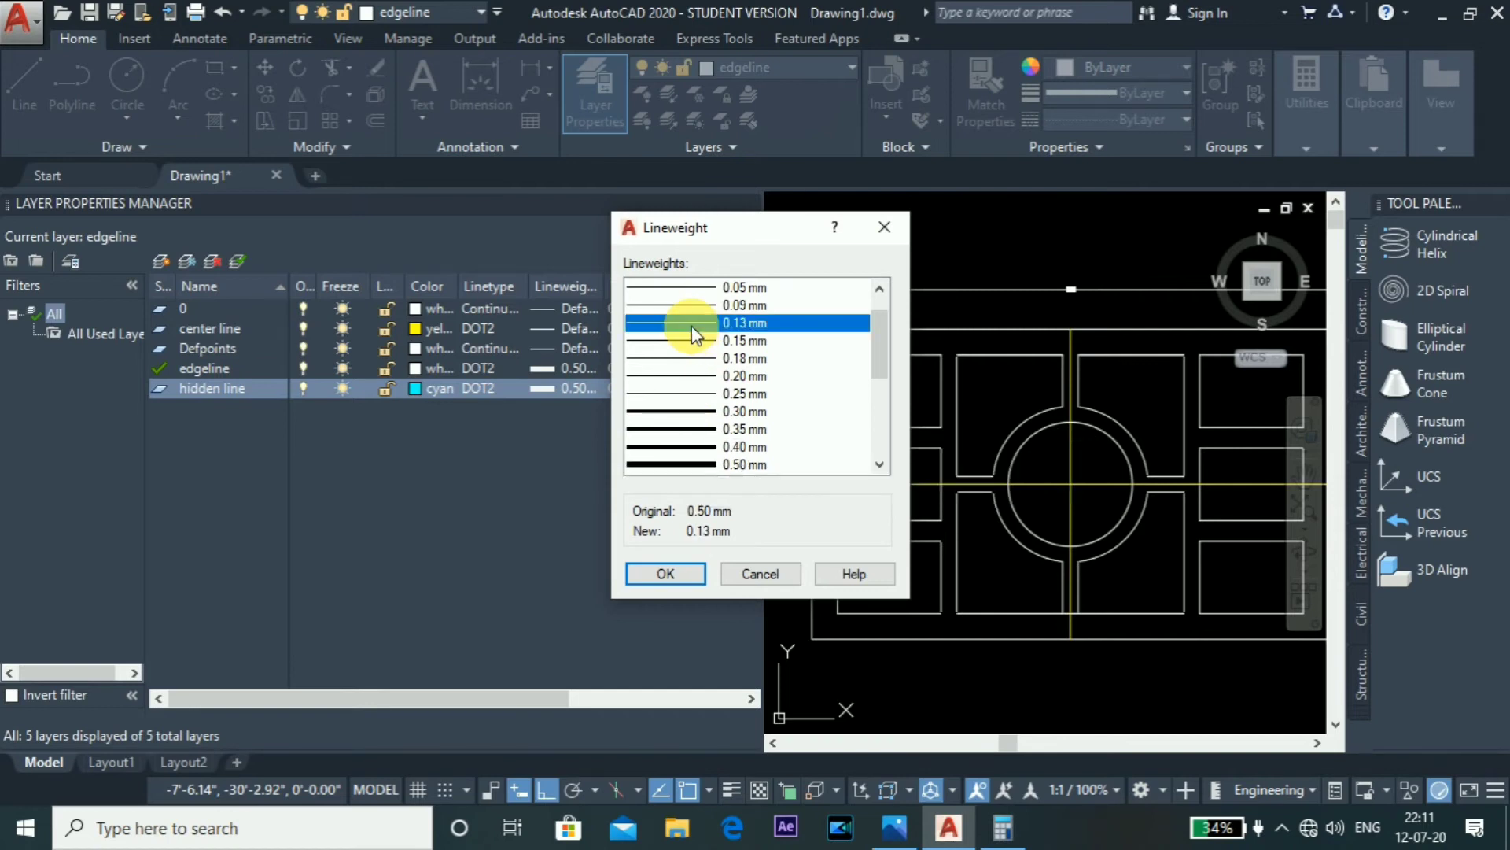
click(665, 574)
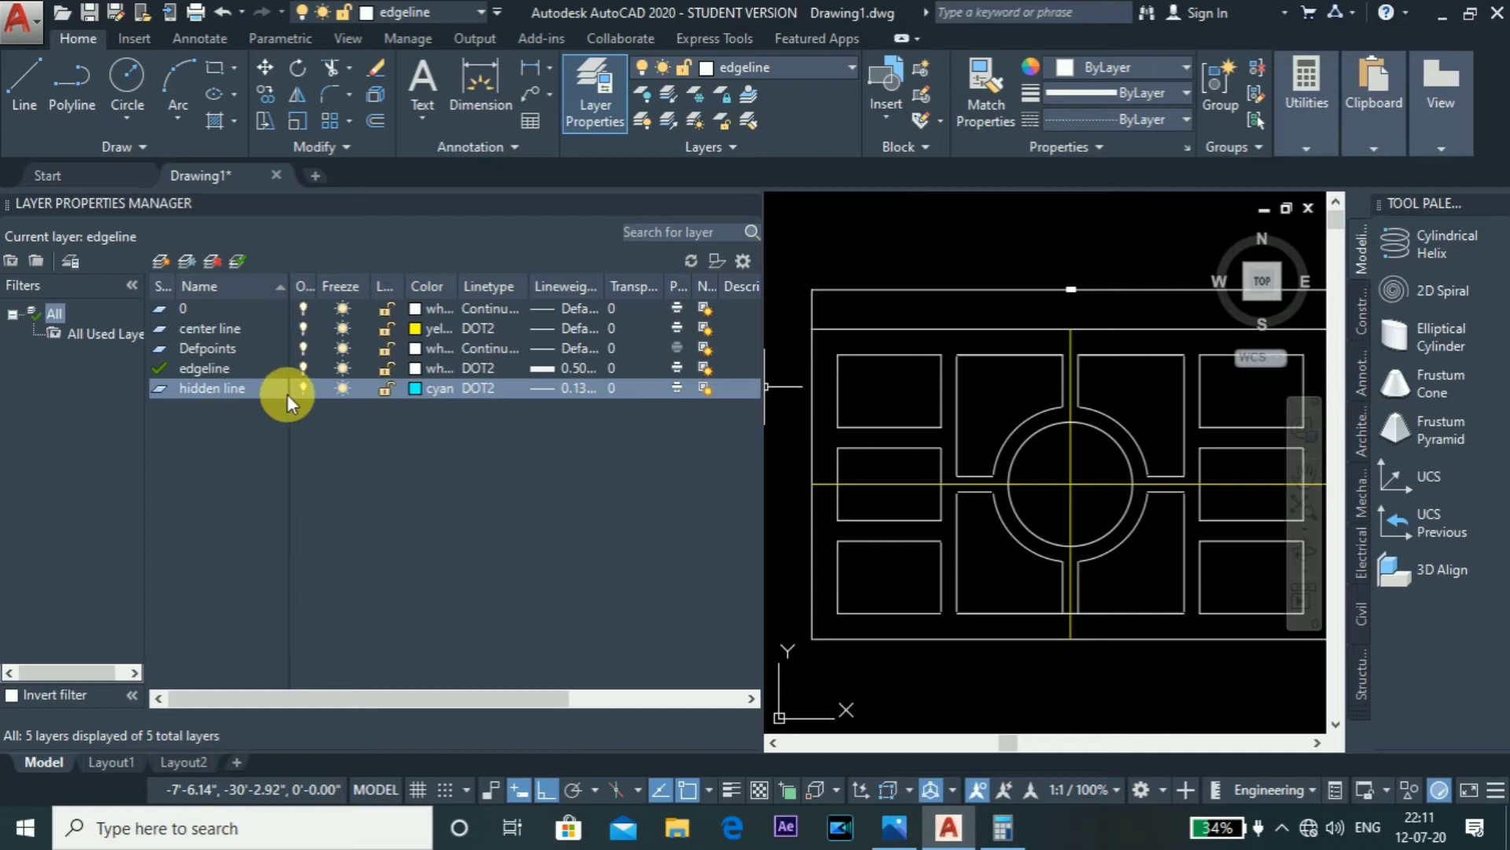
Step: Assign the ISO dash linetype ACAD_ISO02W100 to the "hidden line" layer
click(483, 385)
scroll(712, 417, up, 2)
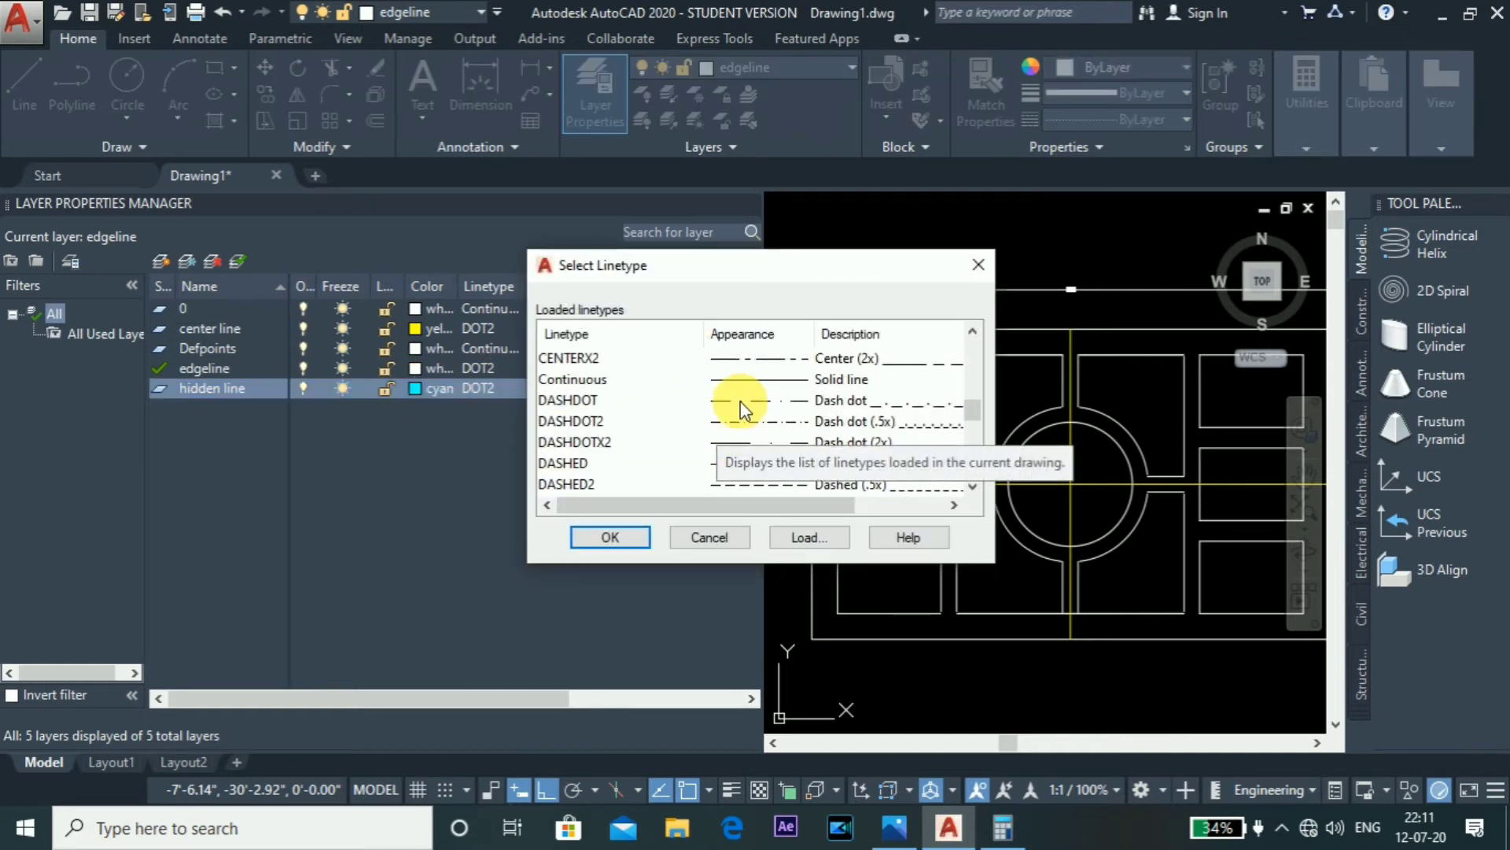
scroll(739, 403, up, 2)
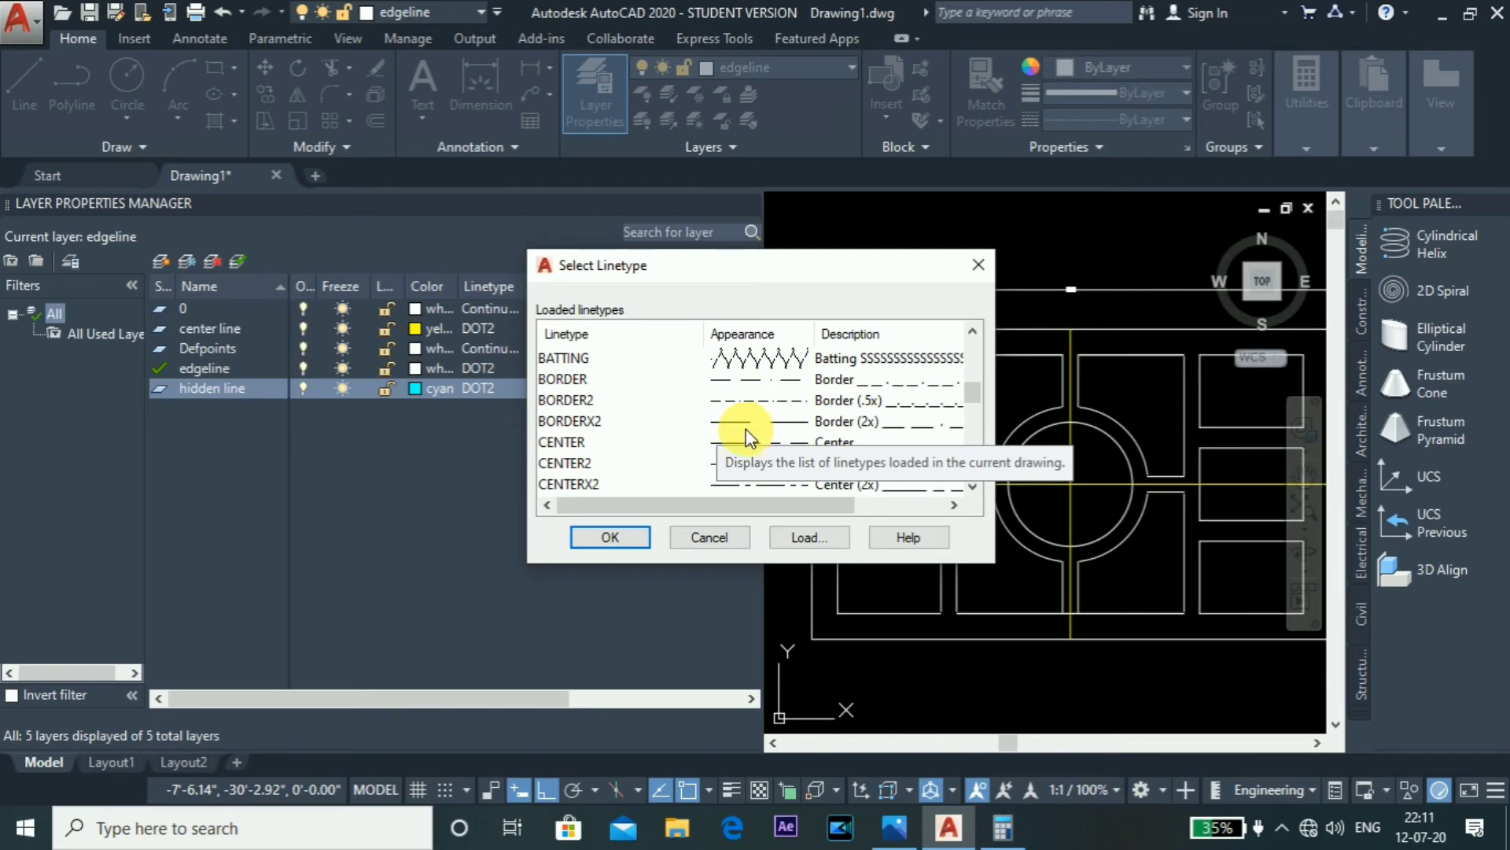
scroll(745, 433, up, 5)
scroll(745, 431, down, 3)
scroll(745, 431, up, 3)
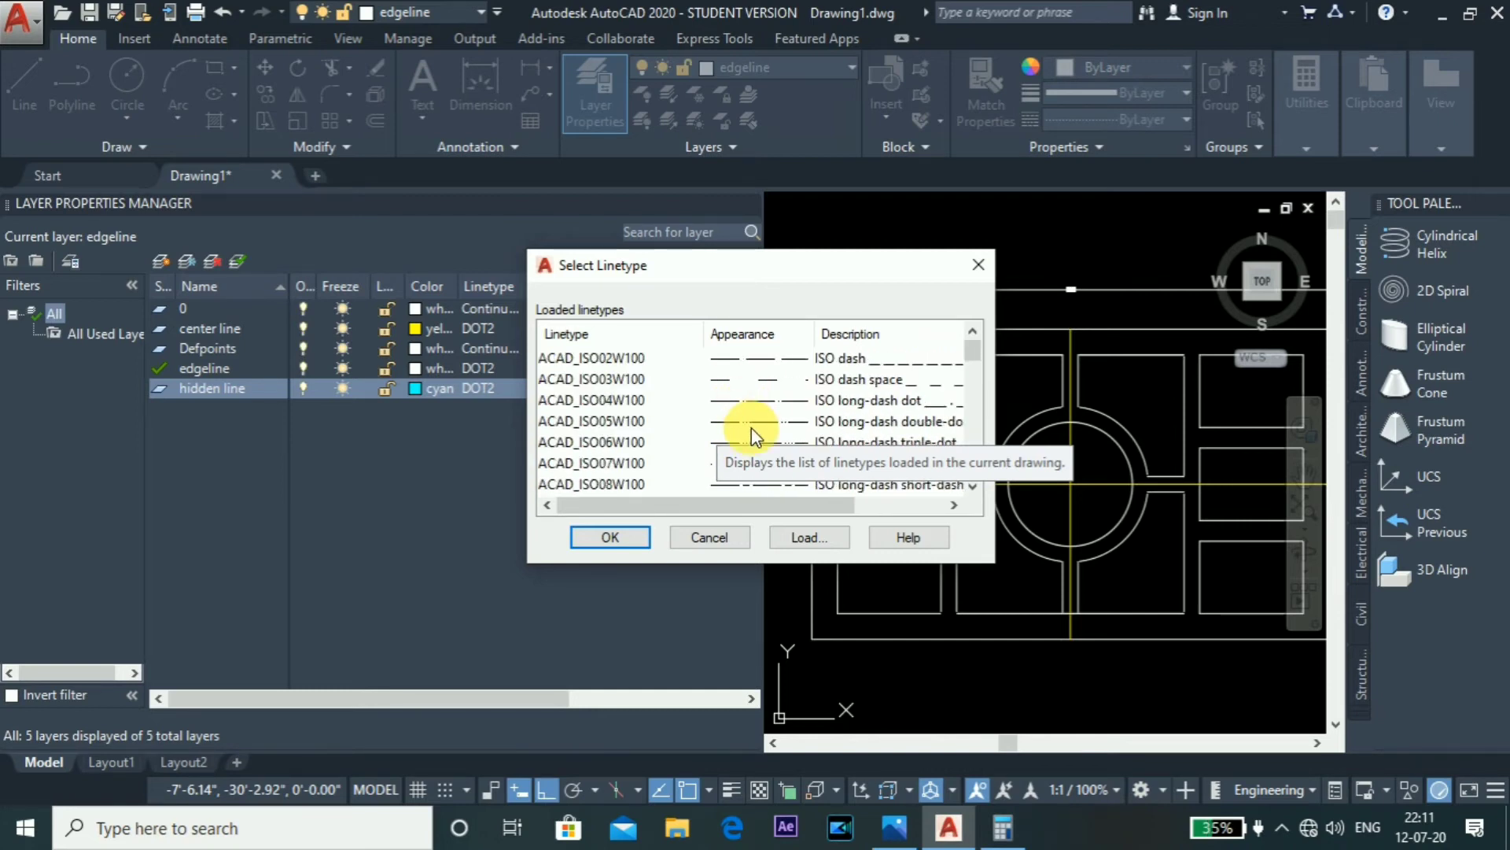
click(895, 355)
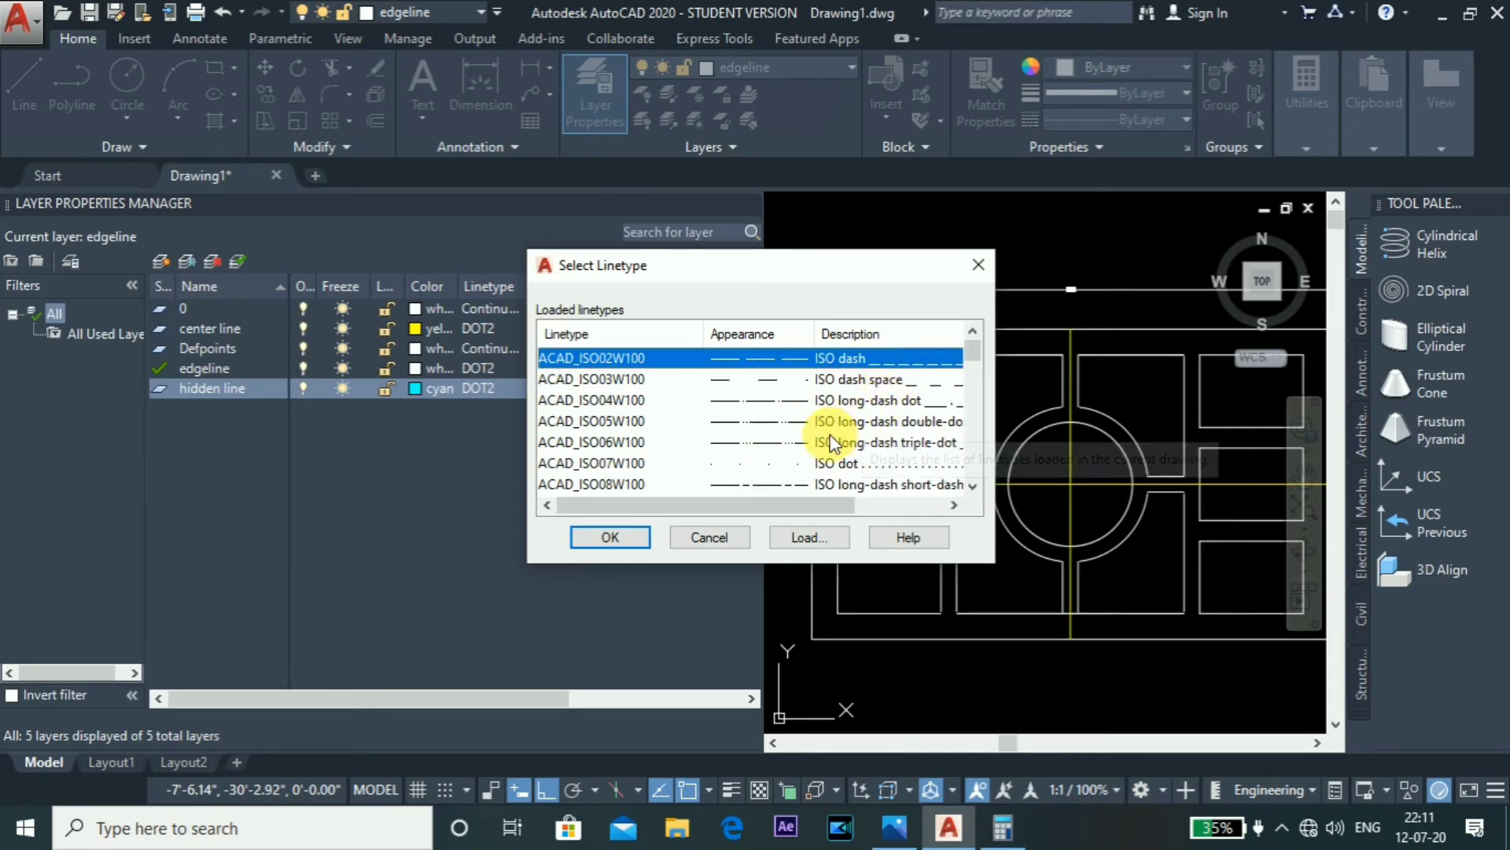
click(605, 536)
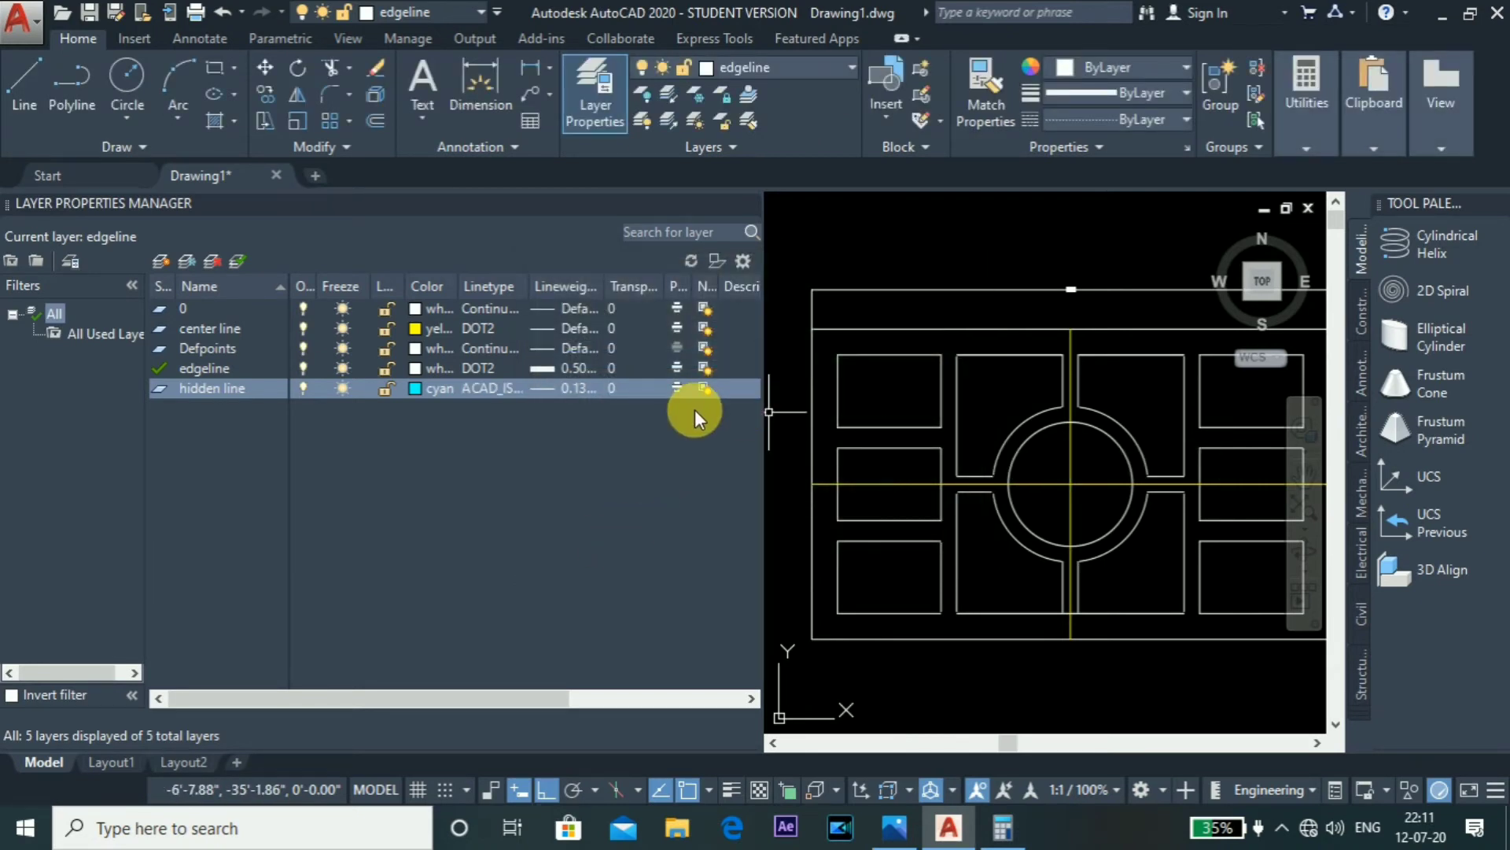
Step: Make "hidden line" the current layer and close the layer manager
double_click(239, 388)
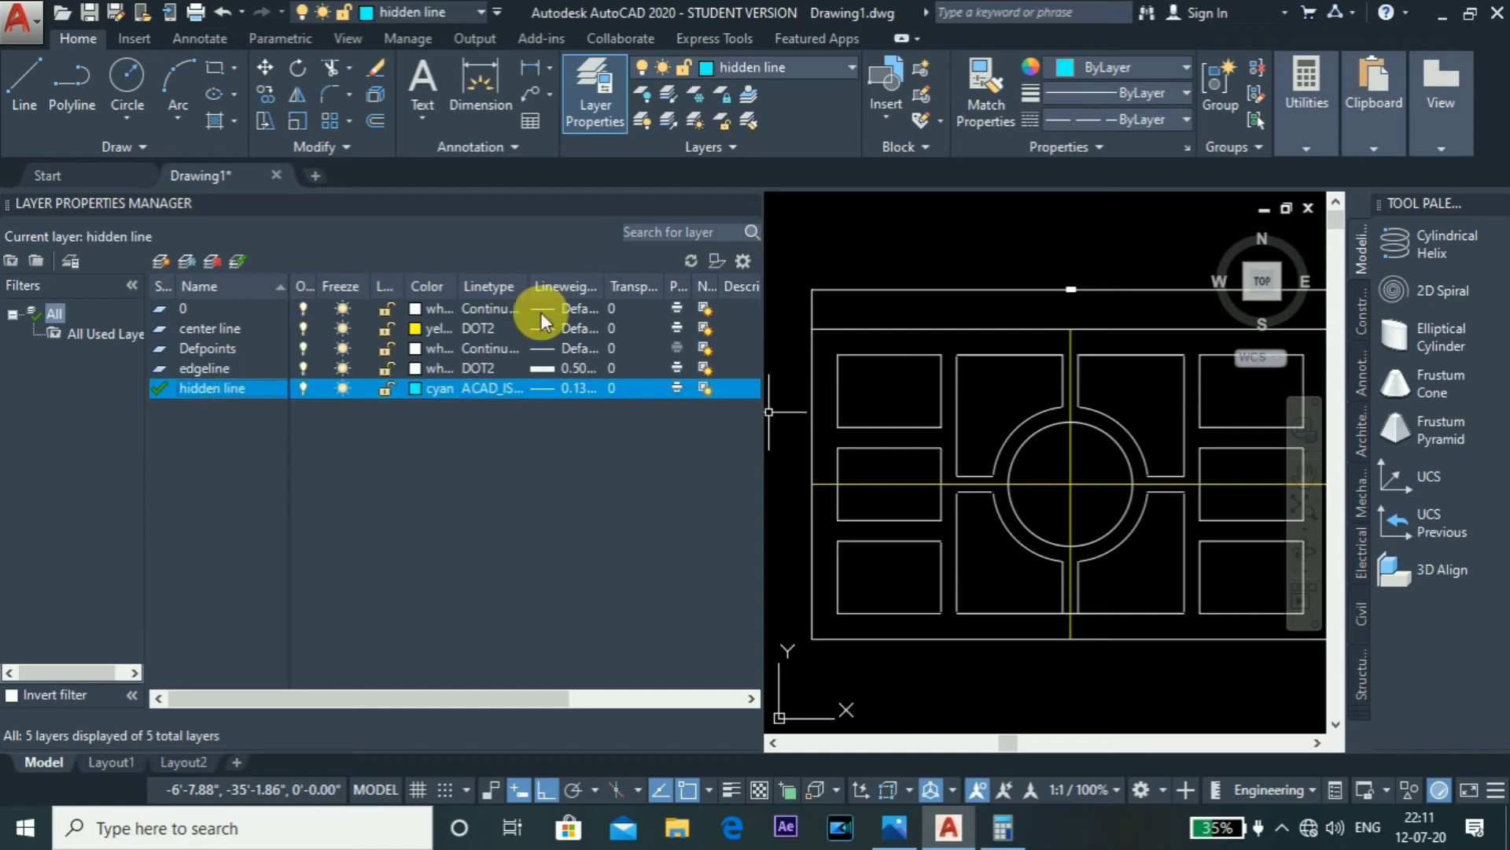
click(748, 204)
scroll(786, 398, down, 2)
scroll(782, 396, up, 5)
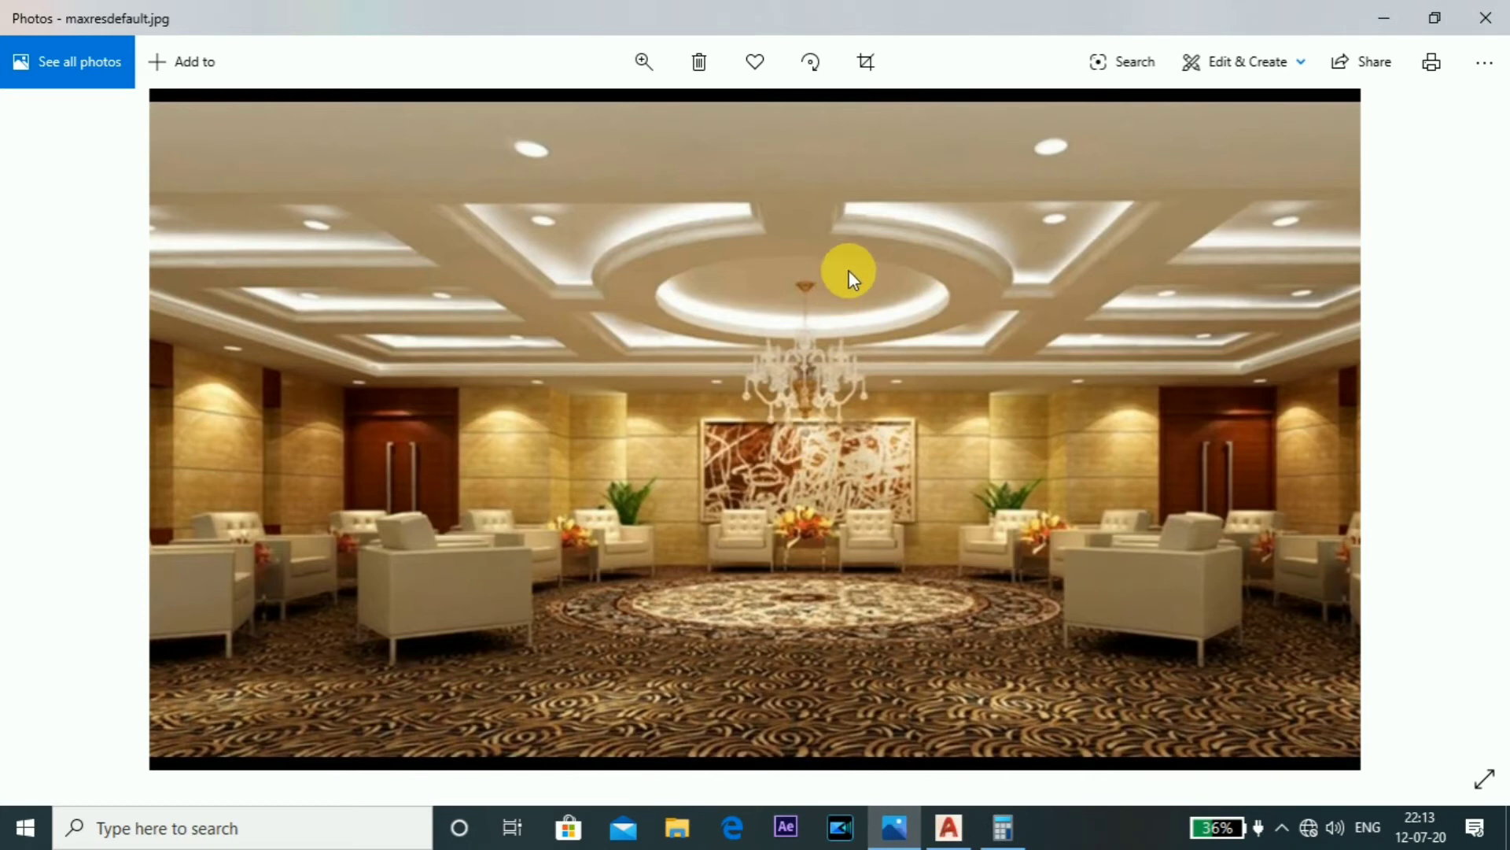
Step: Review the reference ceiling photo in Photos again and return to the AutoCAD drawing
key(Right)
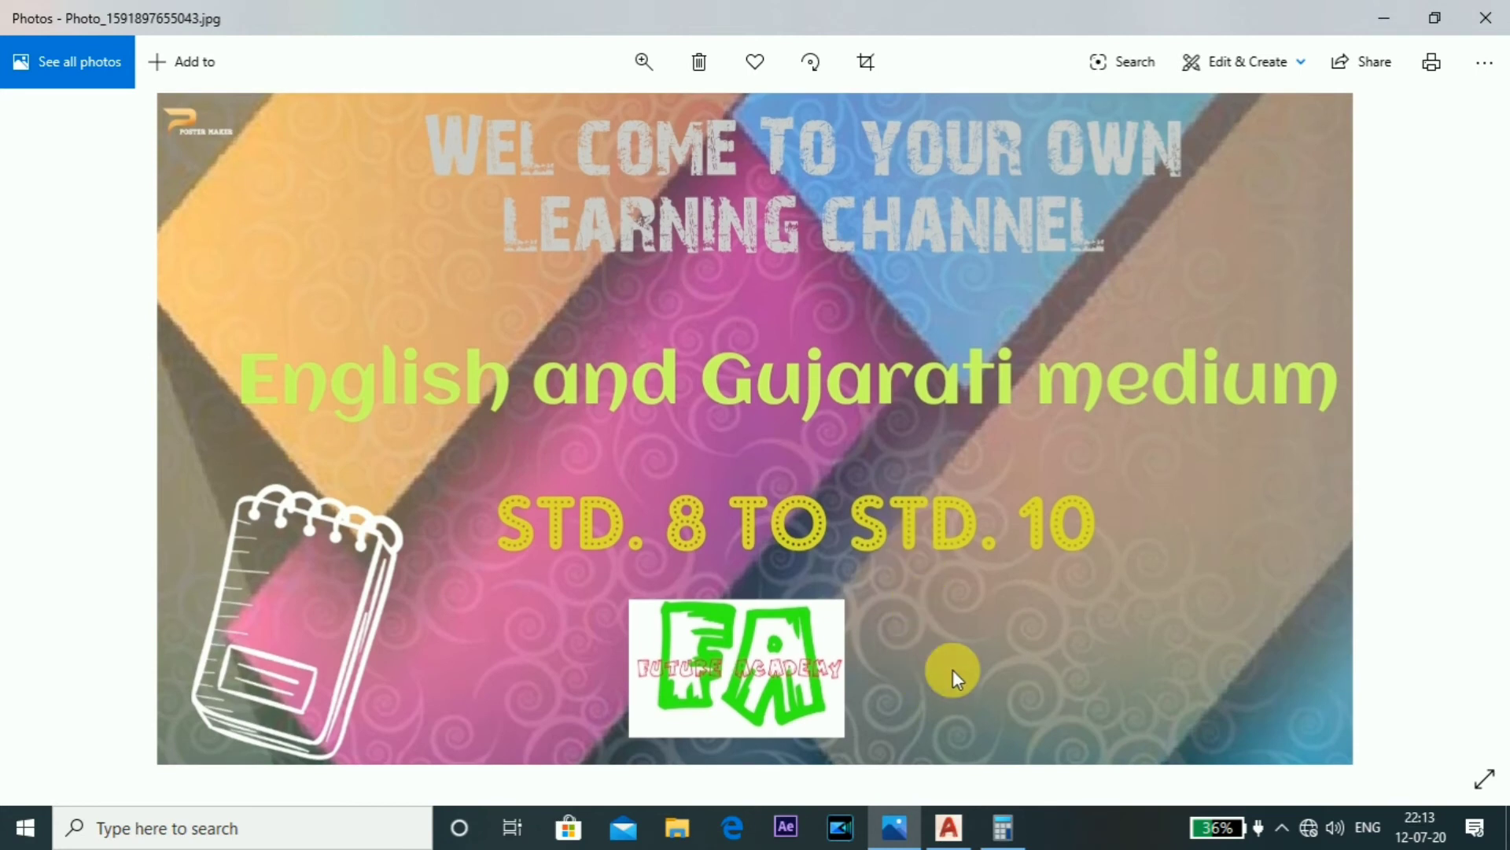
key(Left)
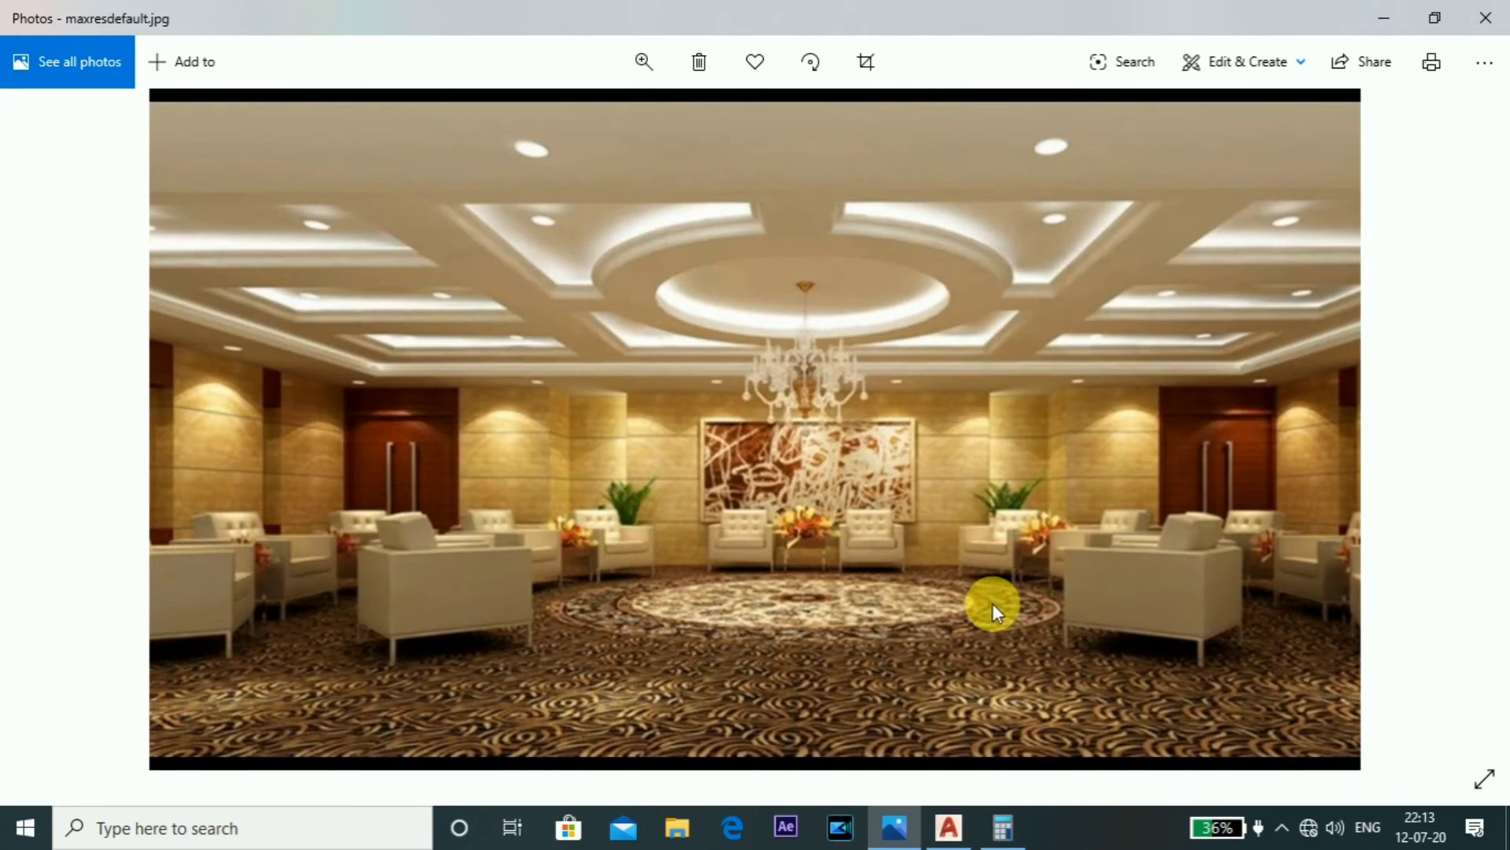
click(909, 823)
scroll(767, 370, down, 5)
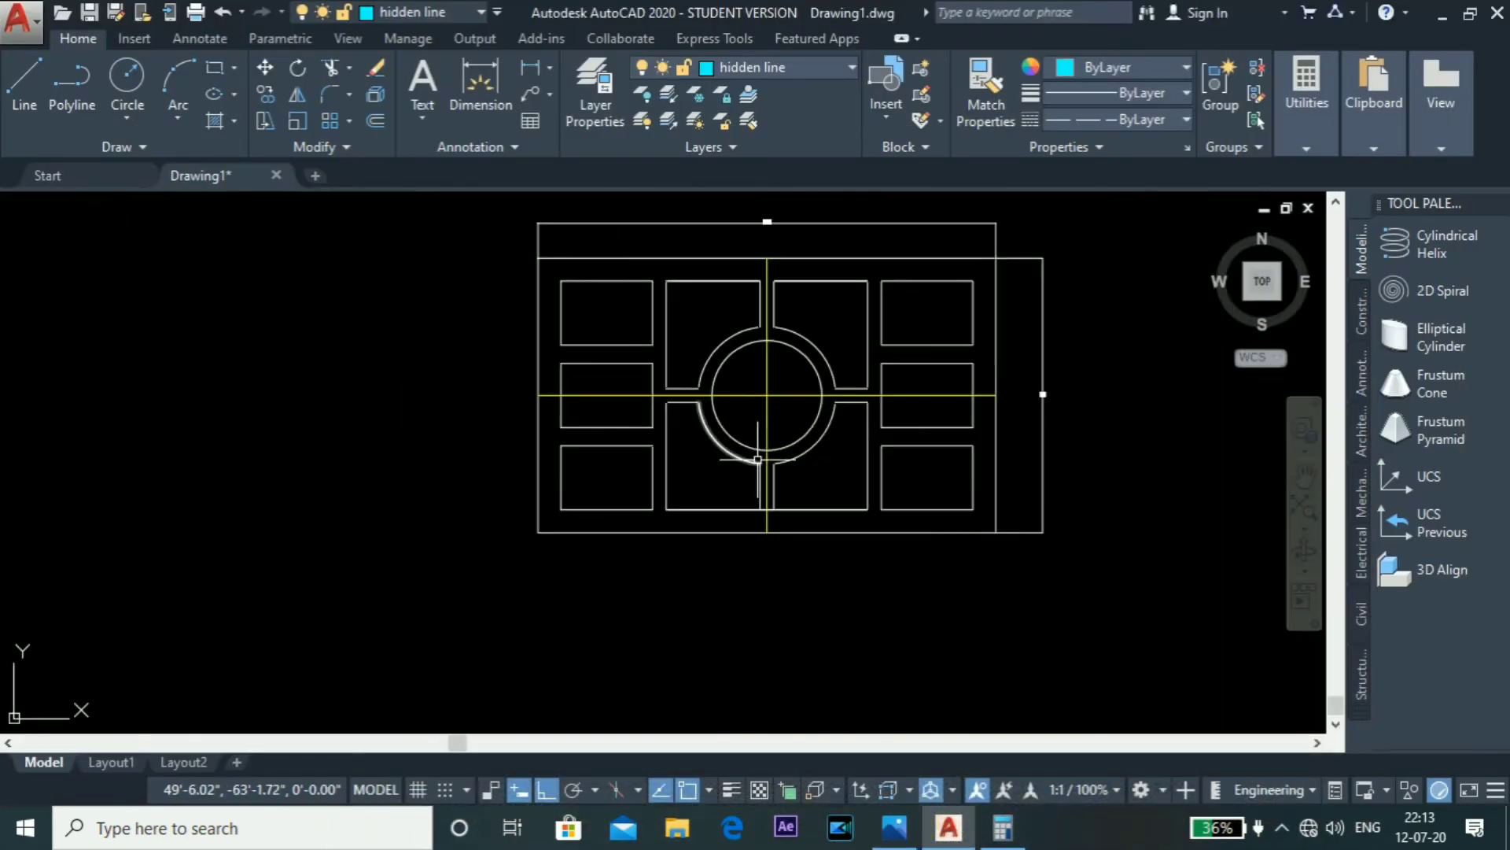
scroll(815, 380, up, 2)
text(T)
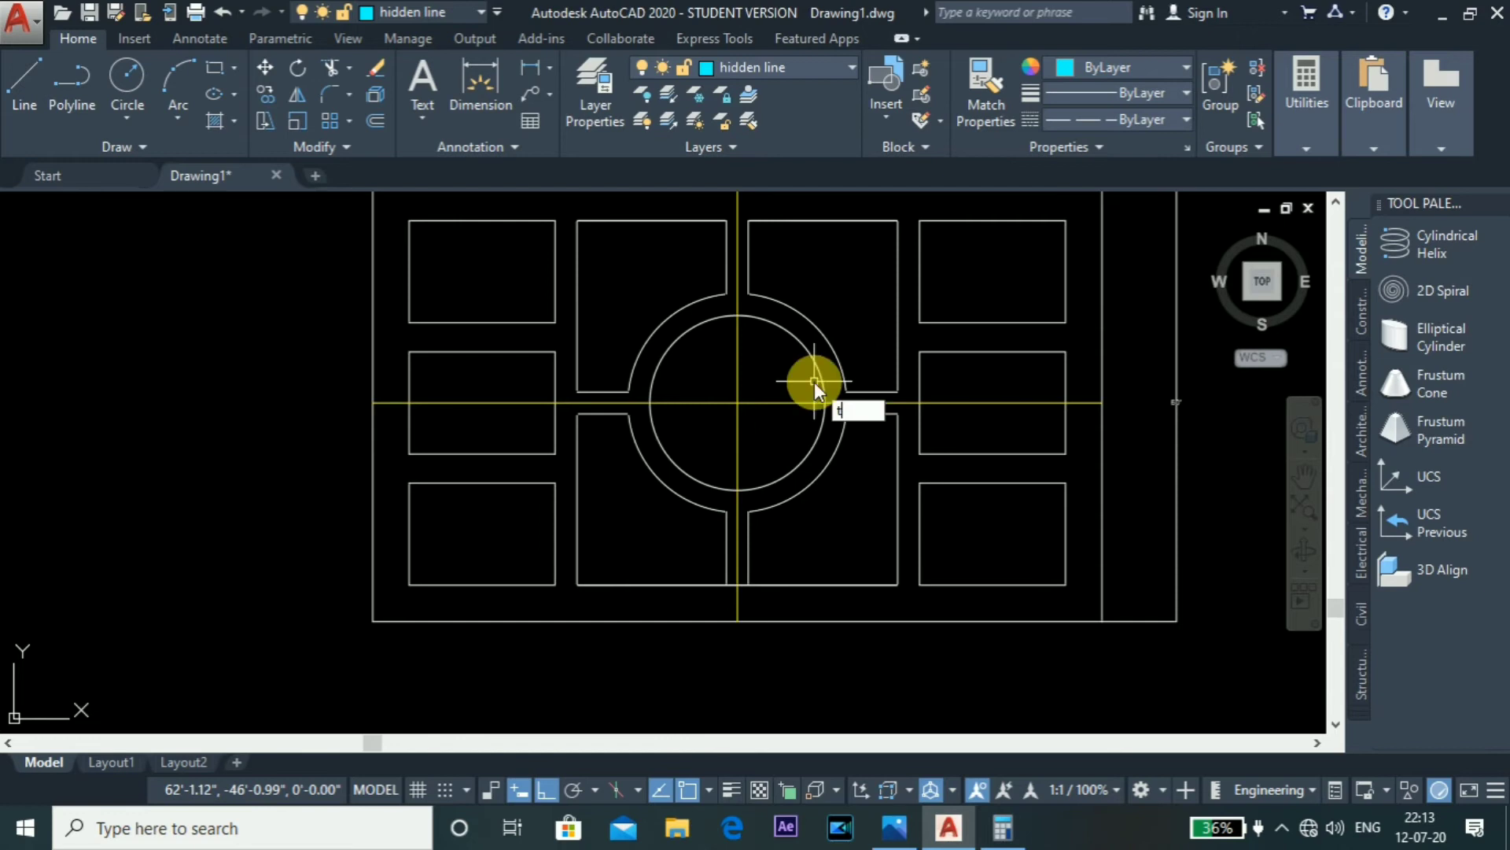
key(Escape)
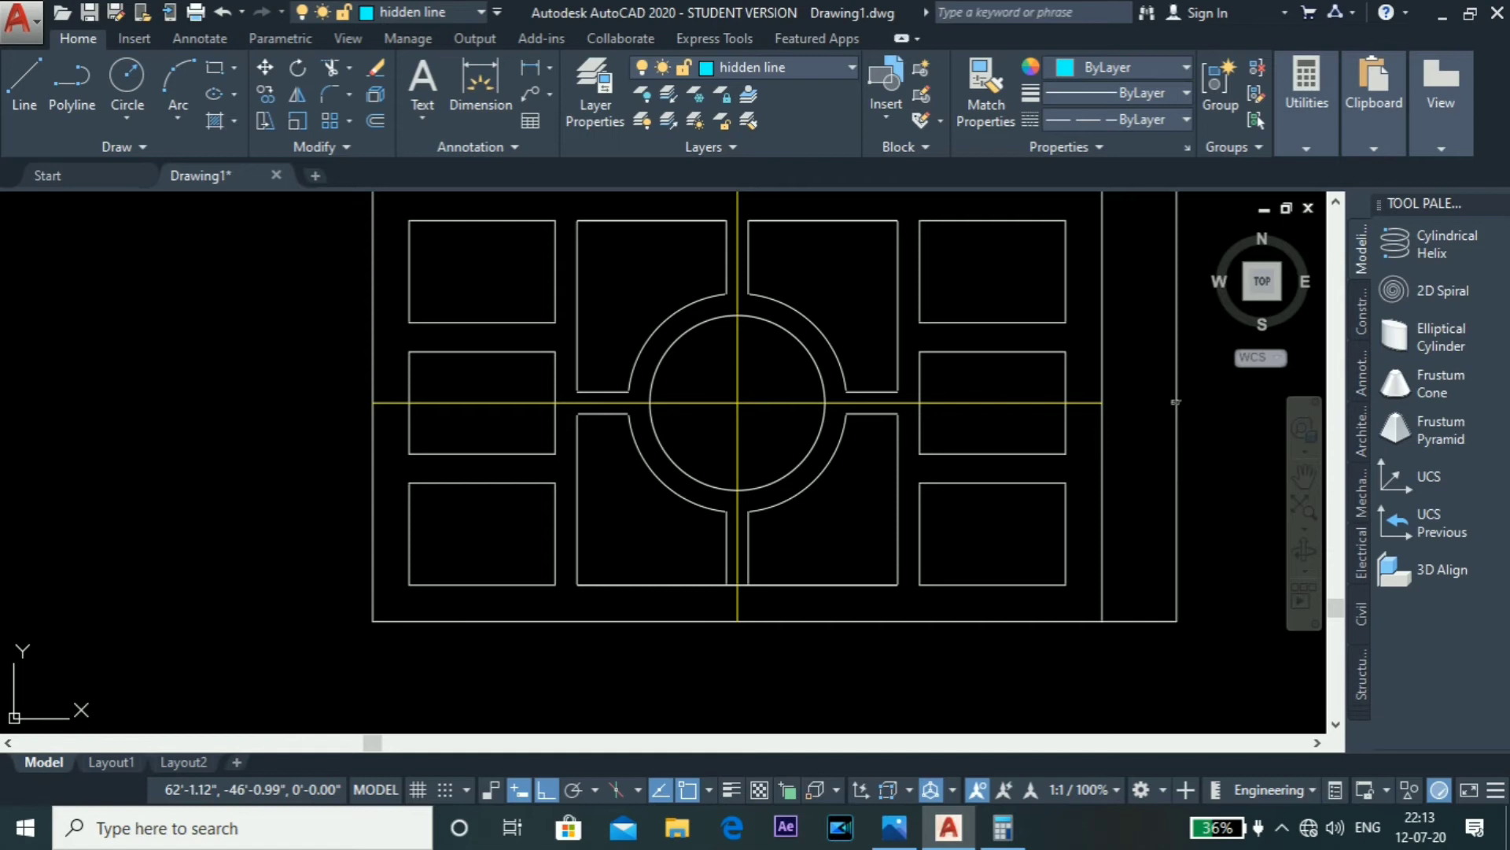
scroll(762, 386, up, 2)
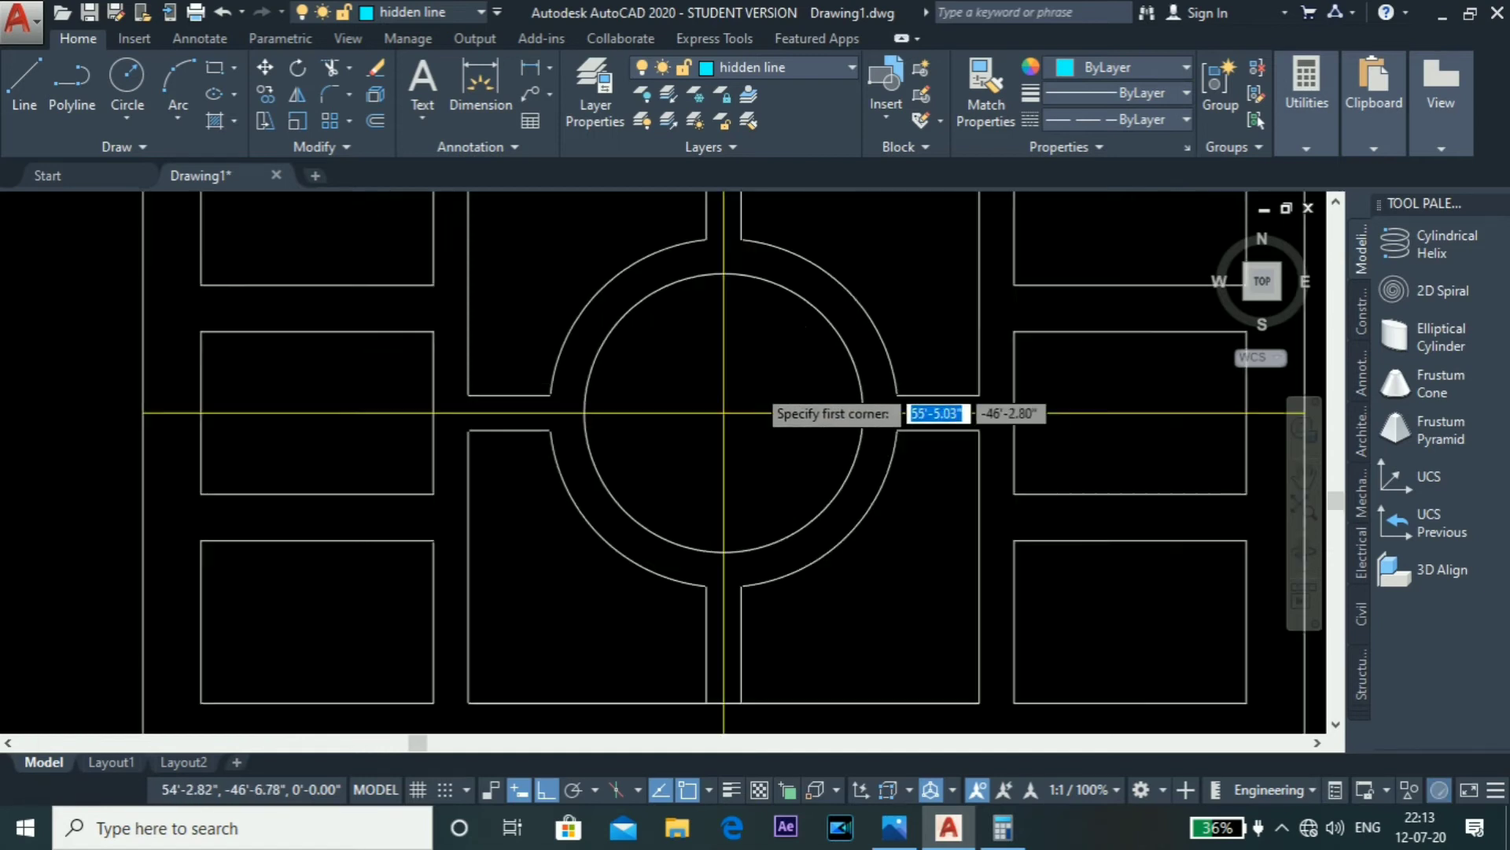
scroll(873, 409, up, 3)
key(Escape)
text(T)
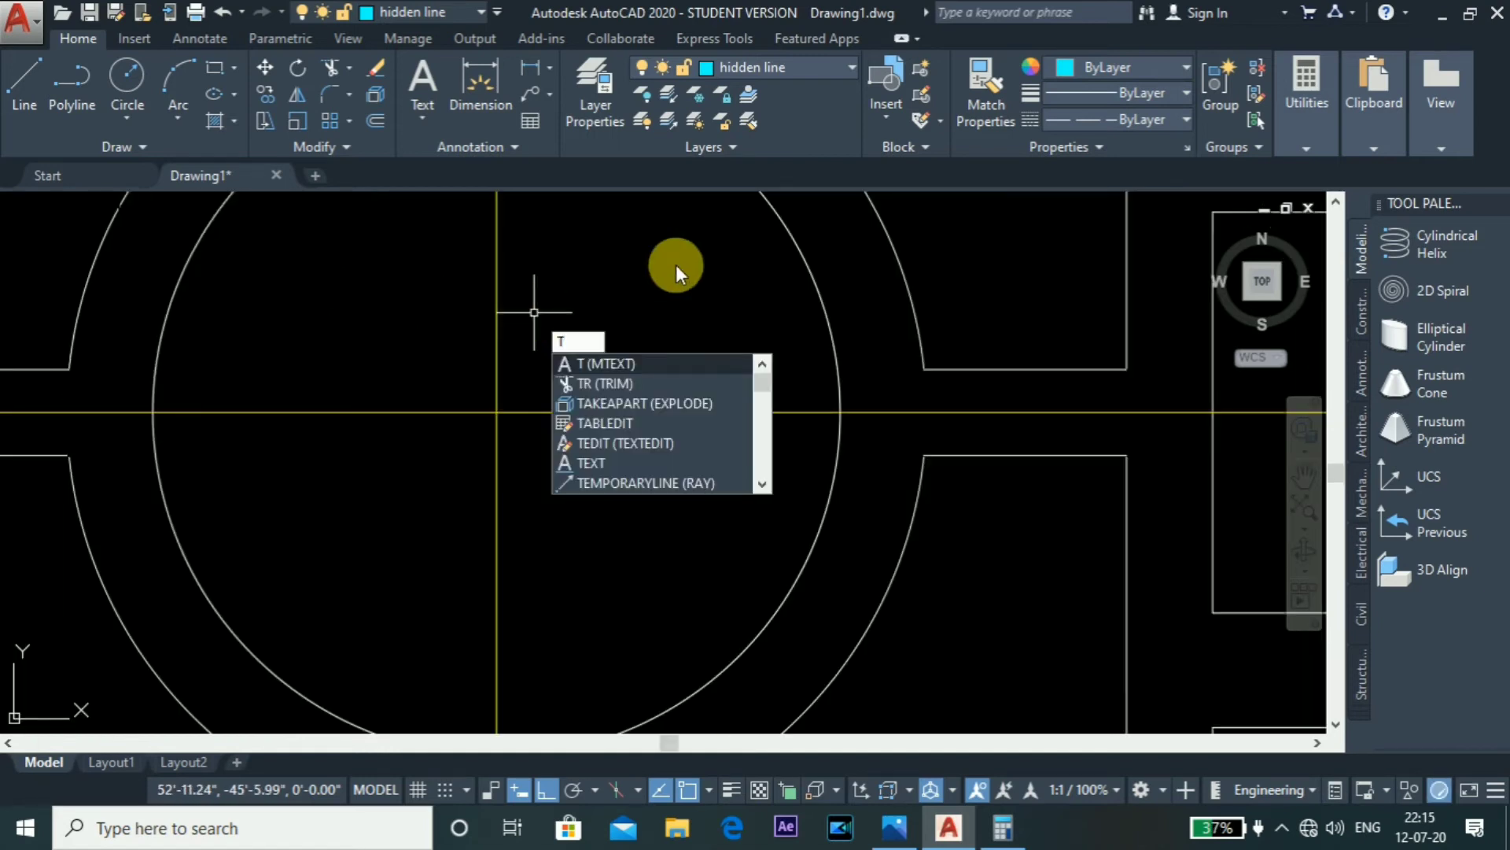
key(BackSpace)
Step: Create a new layer named "text" in the layer manager
text(layer)
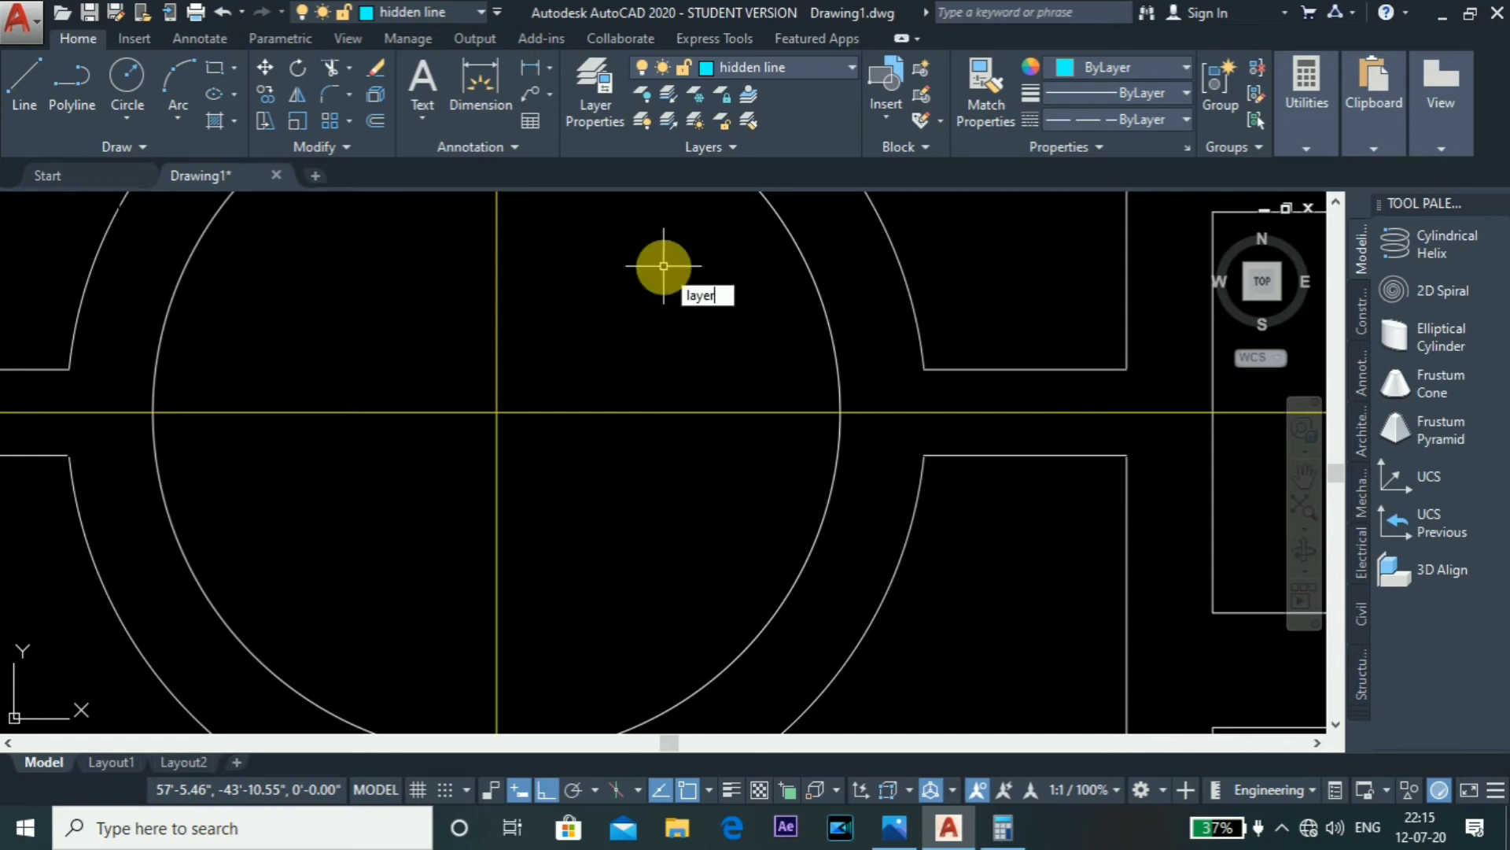
key(Return)
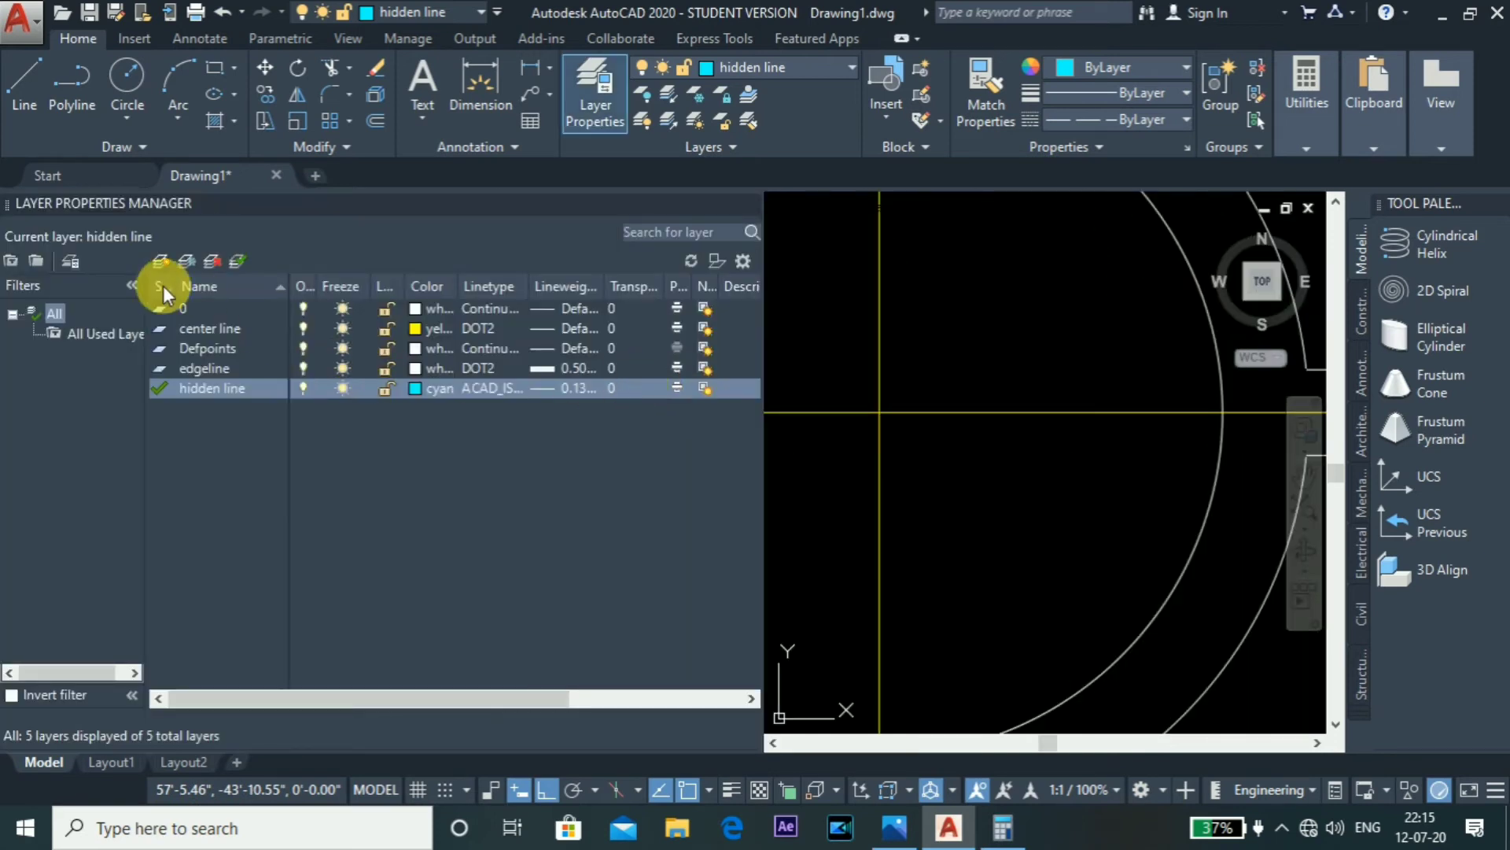
click(158, 262)
text(te)
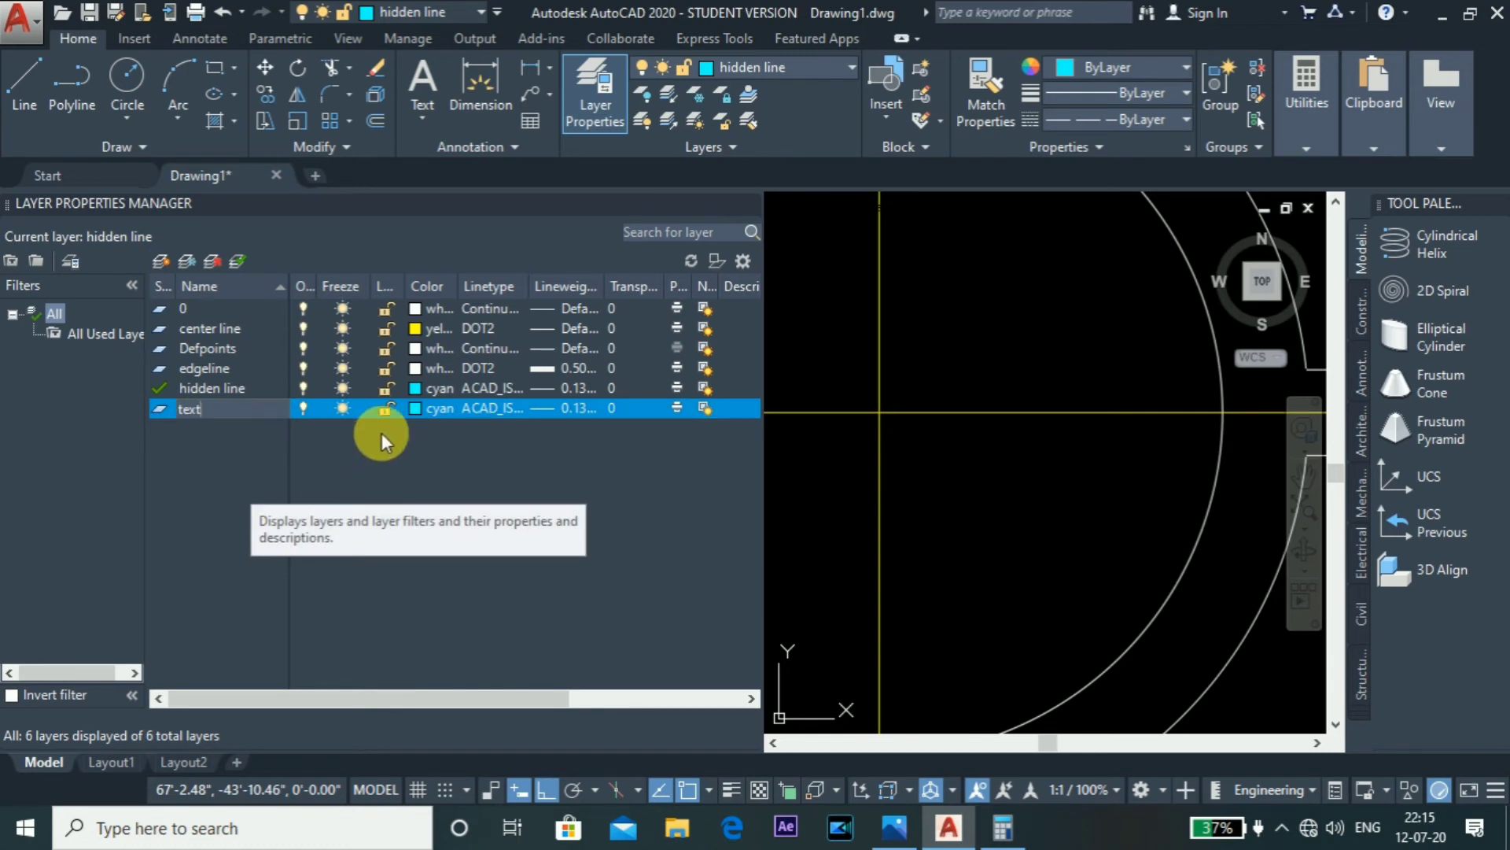
text(xt)
Step: Set the "text" layer's color to green and its lineweight to 0.09 mm
click(413, 408)
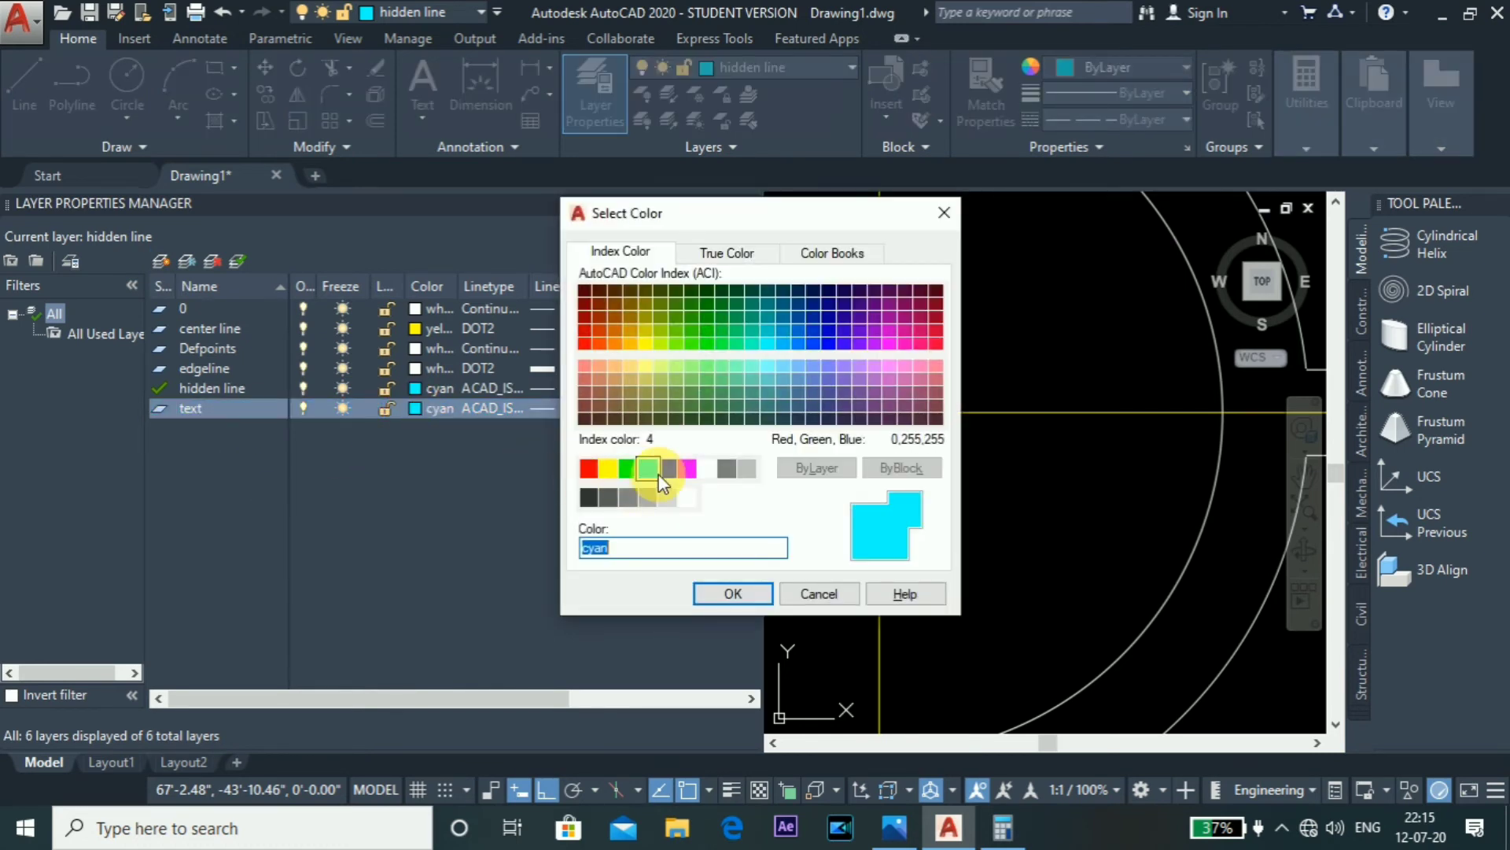
click(627, 469)
click(738, 592)
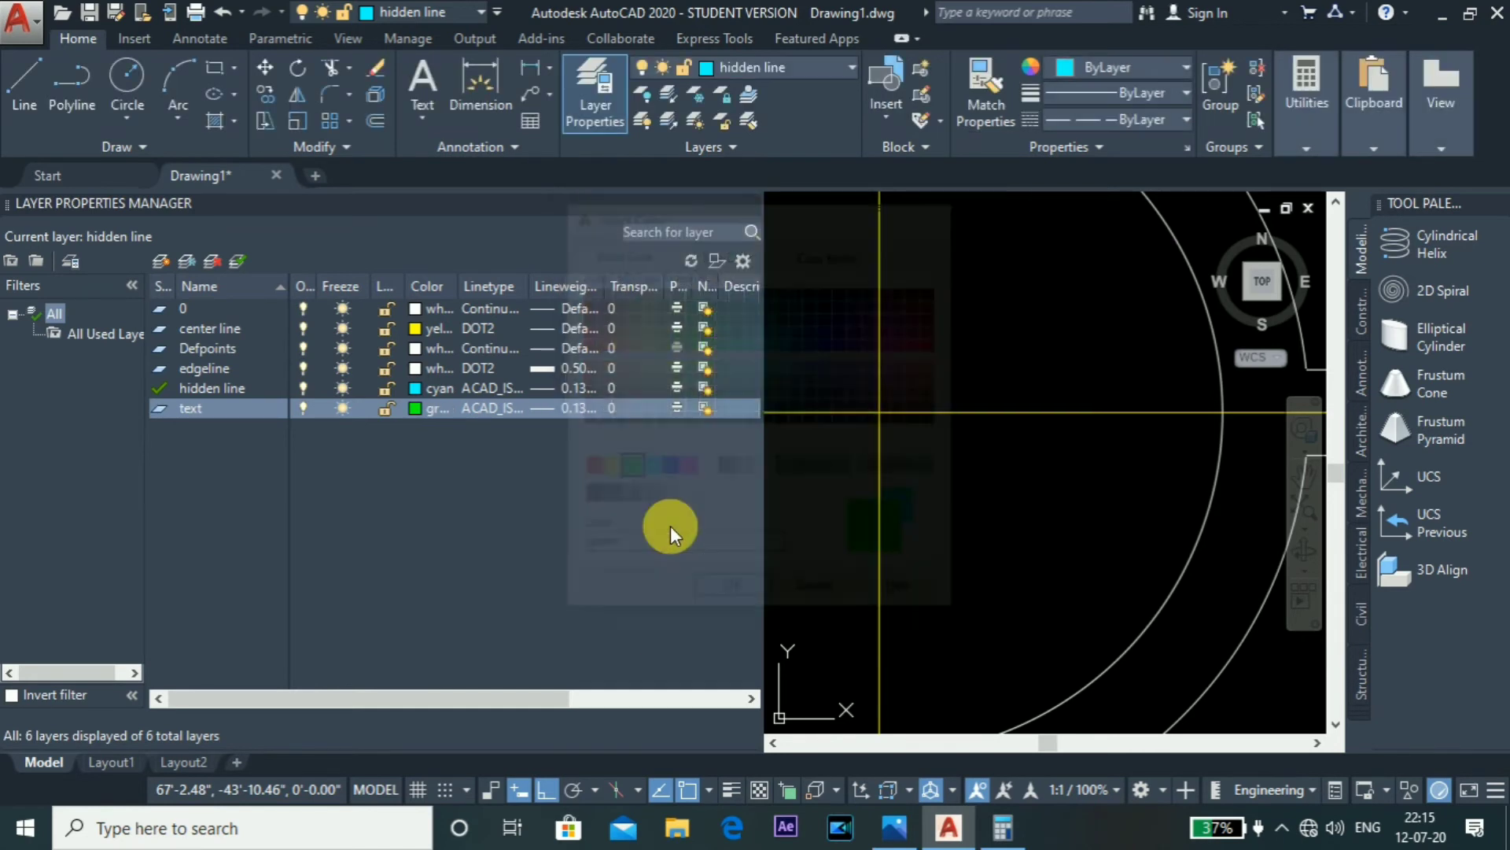
click(550, 408)
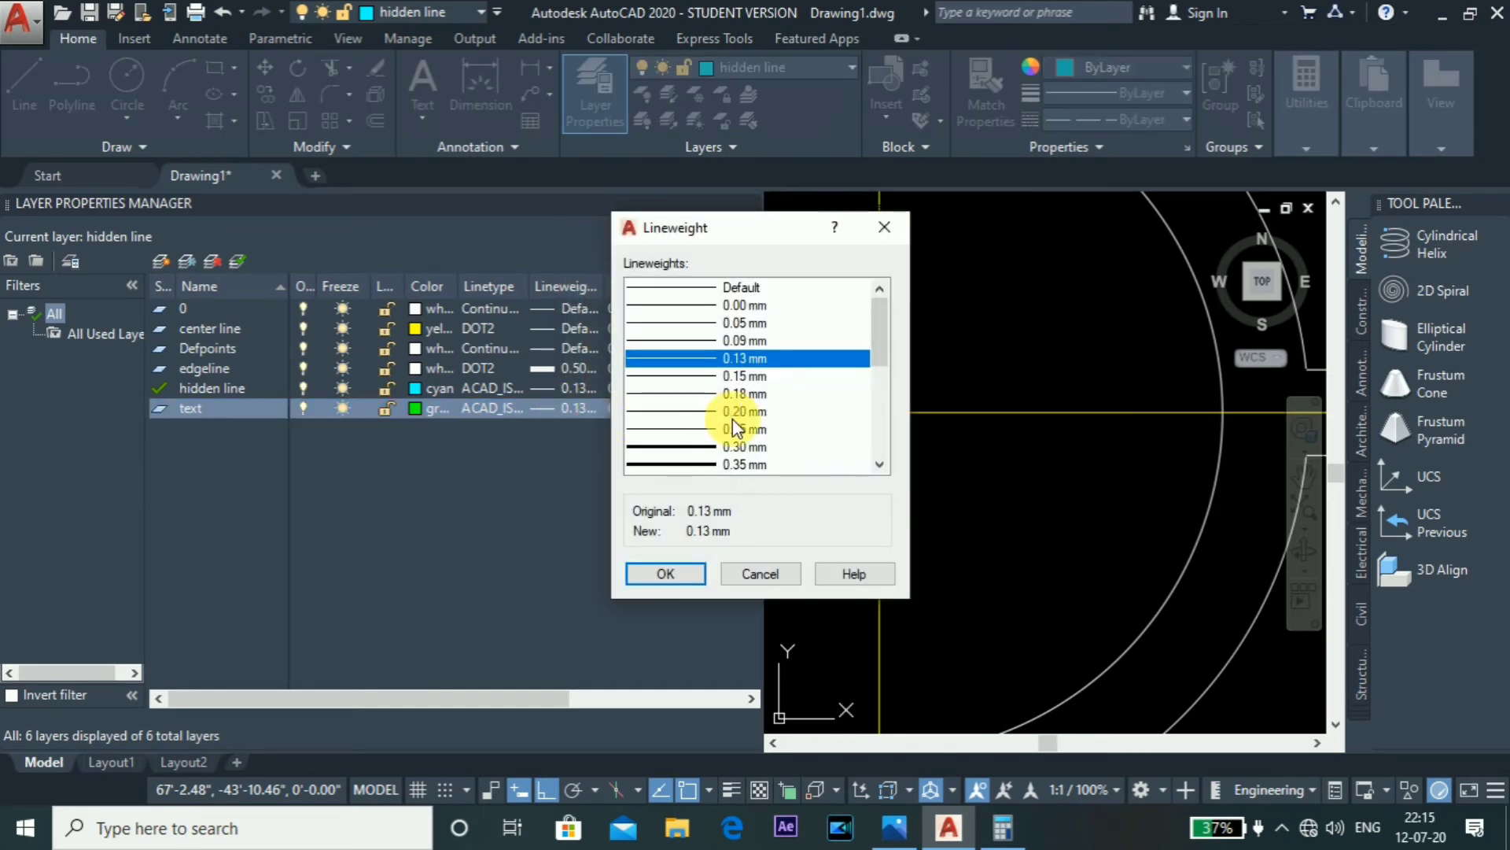
click(756, 340)
click(681, 571)
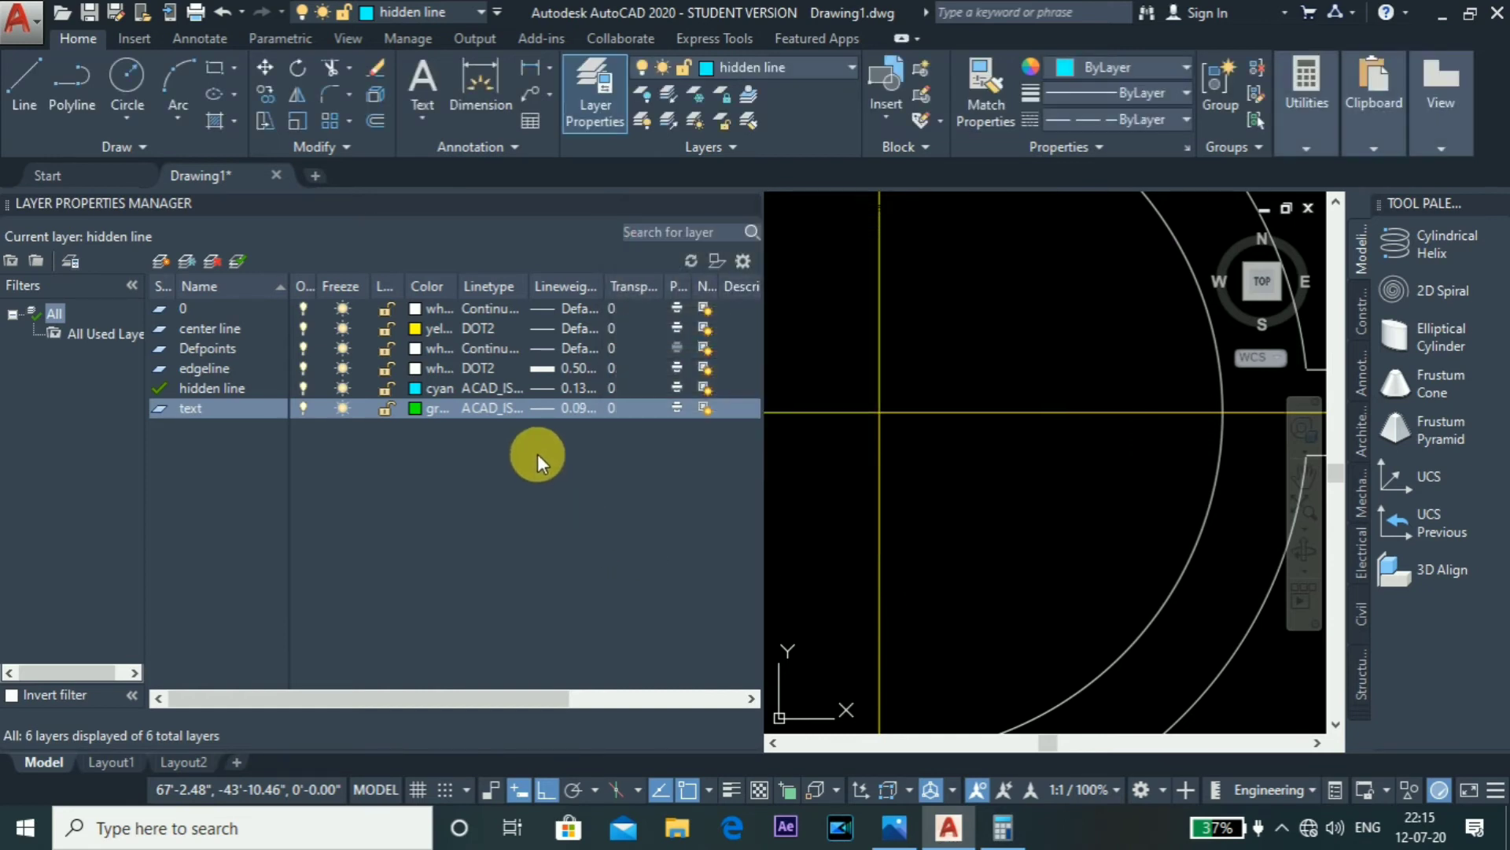
Step: Assign the Continuous solid linetype to the "text" layer
click(492, 406)
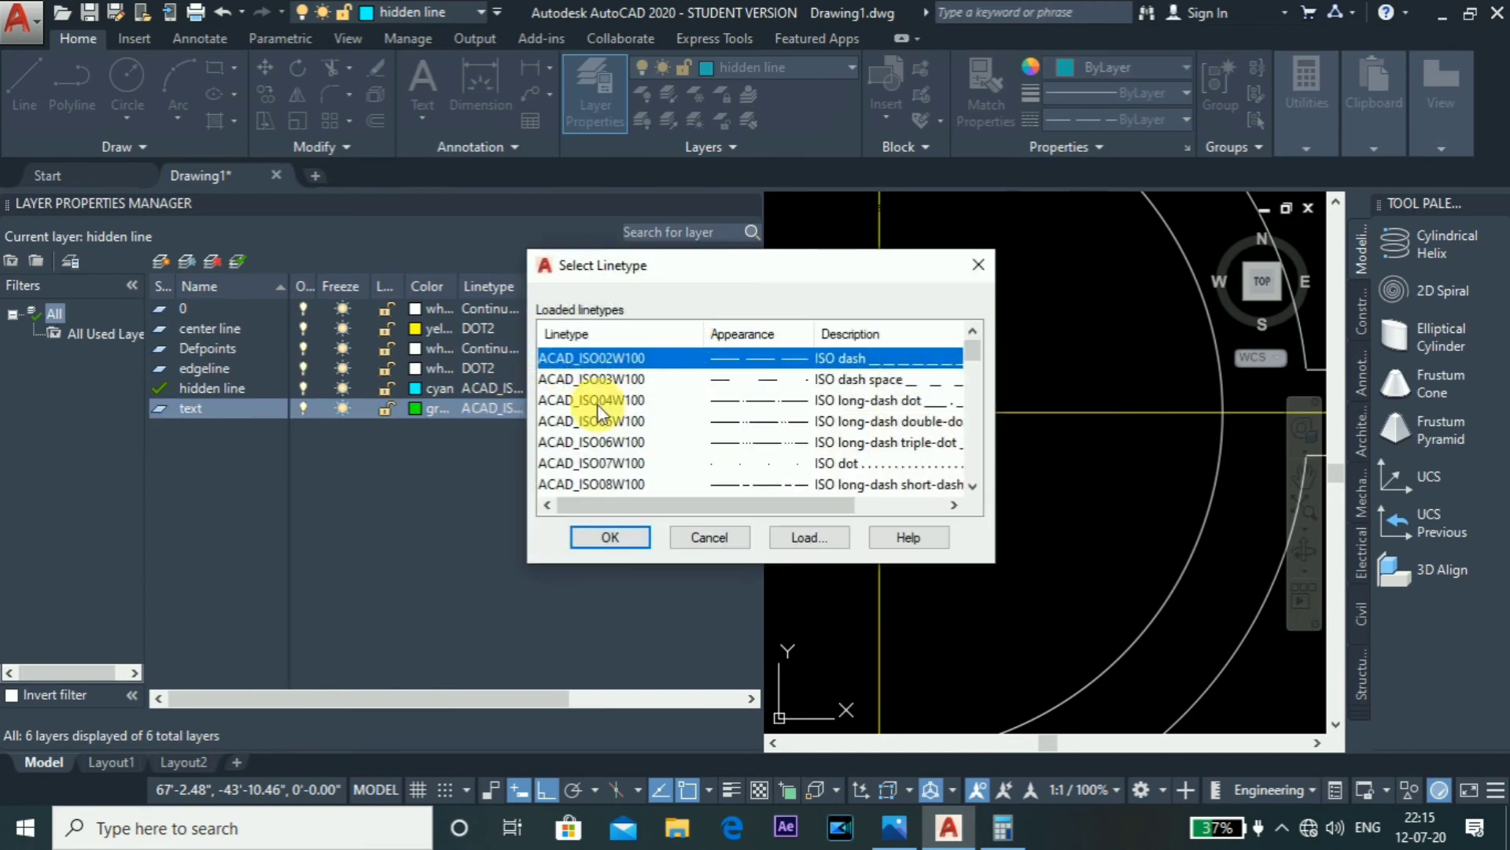
scroll(712, 464, down, 11)
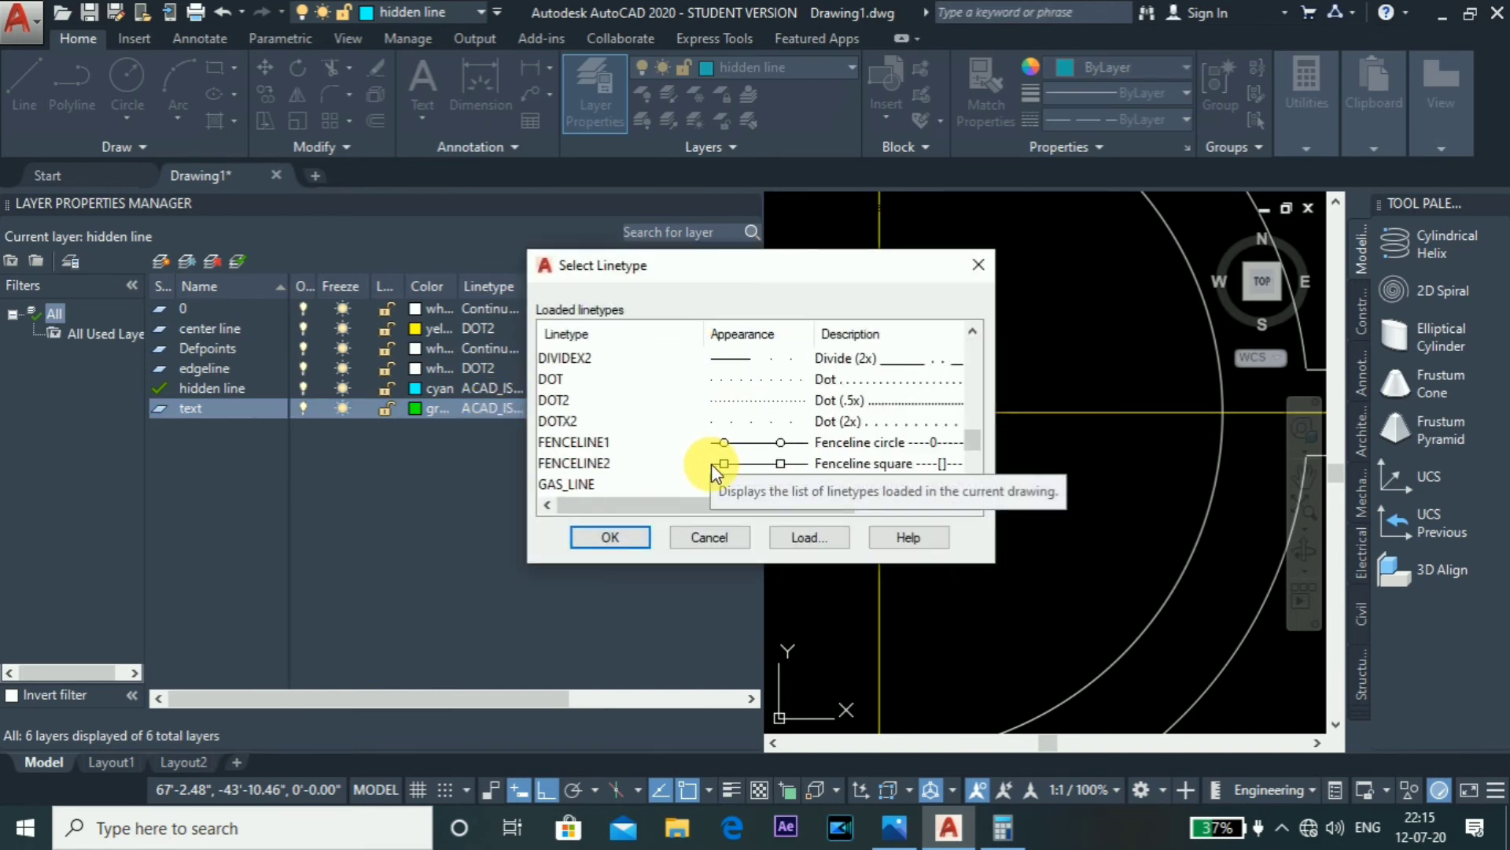
scroll(711, 472, down, 2)
scroll(630, 437, up, 5)
scroll(629, 441, up, 8)
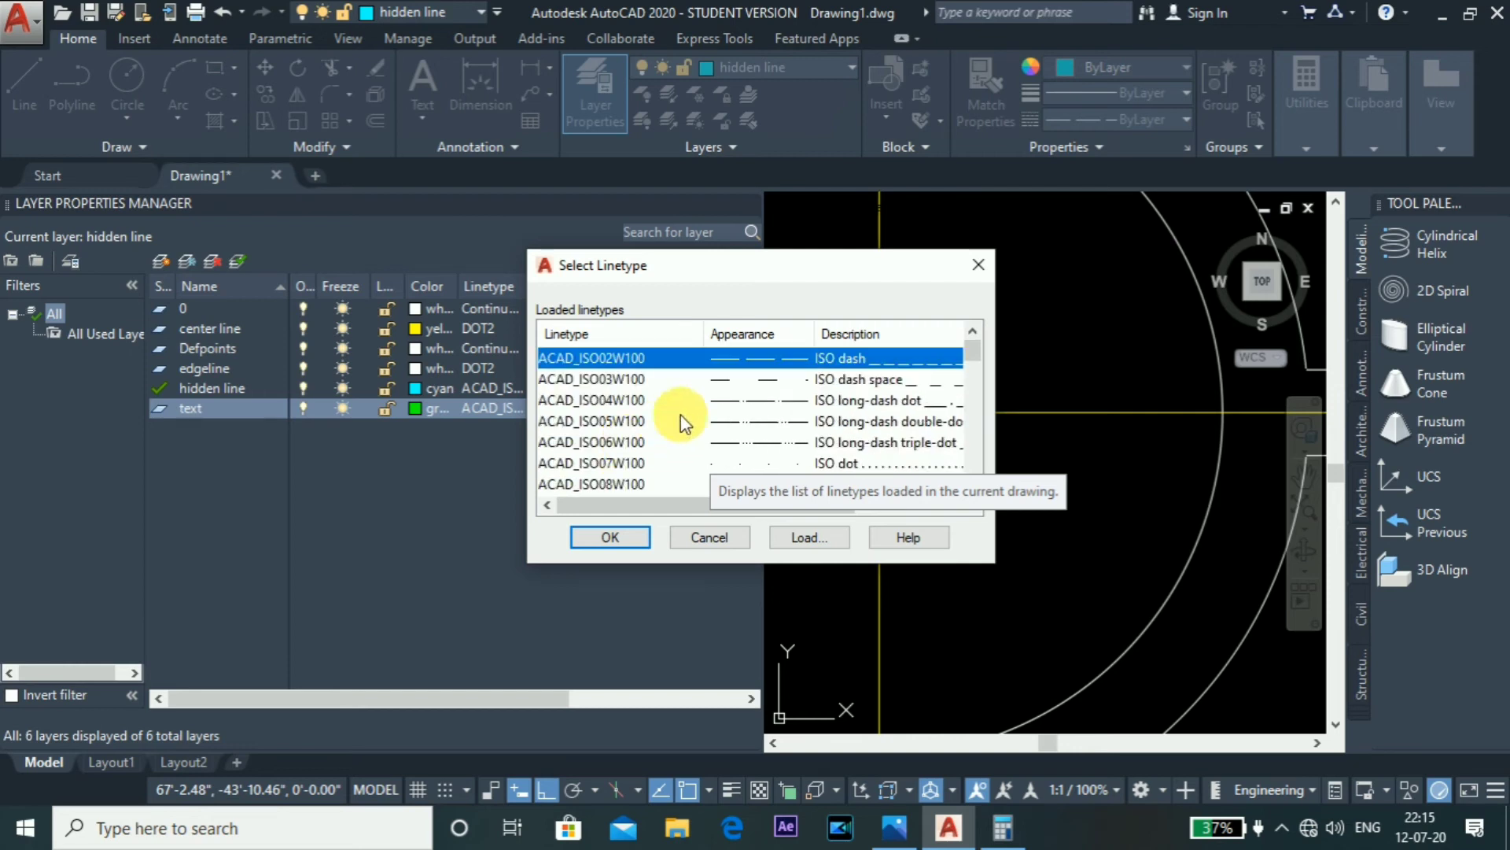
scroll(804, 428, down, 3)
scroll(804, 428, down, 3)
scroll(826, 421, up, 12)
scroll(845, 424, down, 7)
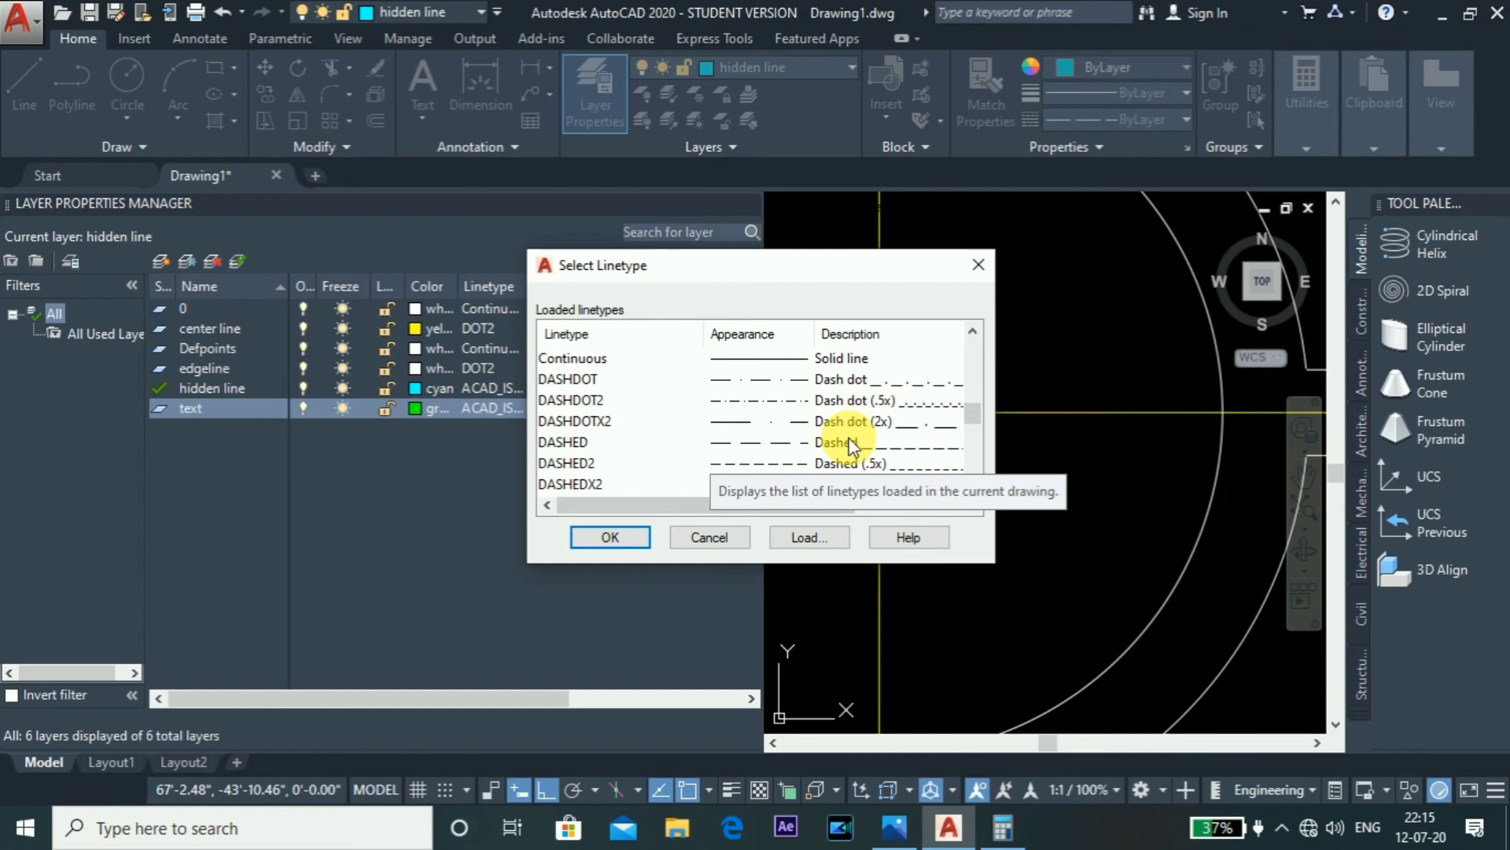
scroll(849, 437, down, 3)
scroll(853, 350, up, 3)
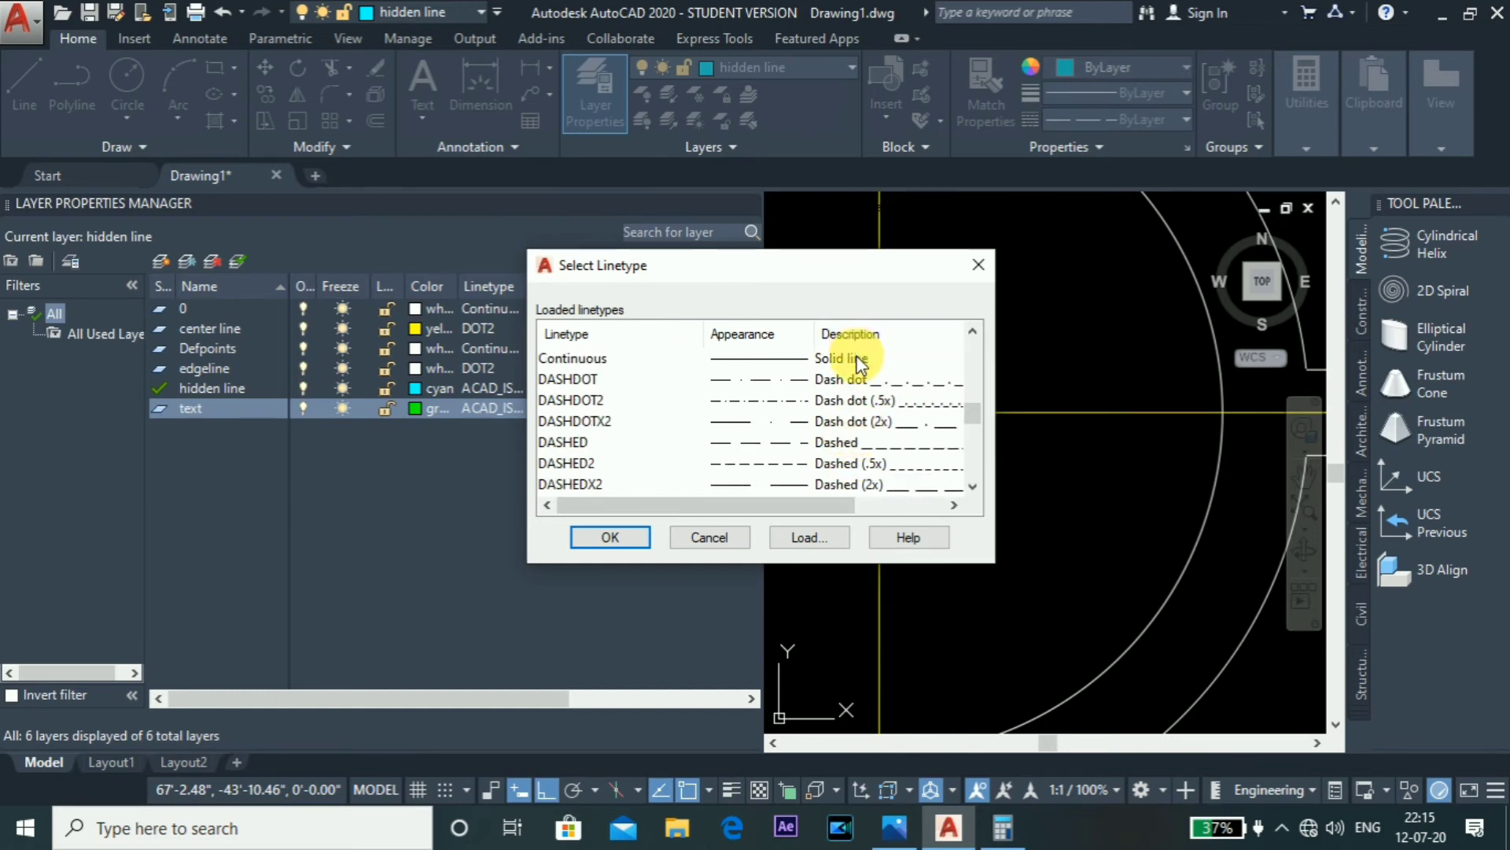
click(849, 358)
click(609, 535)
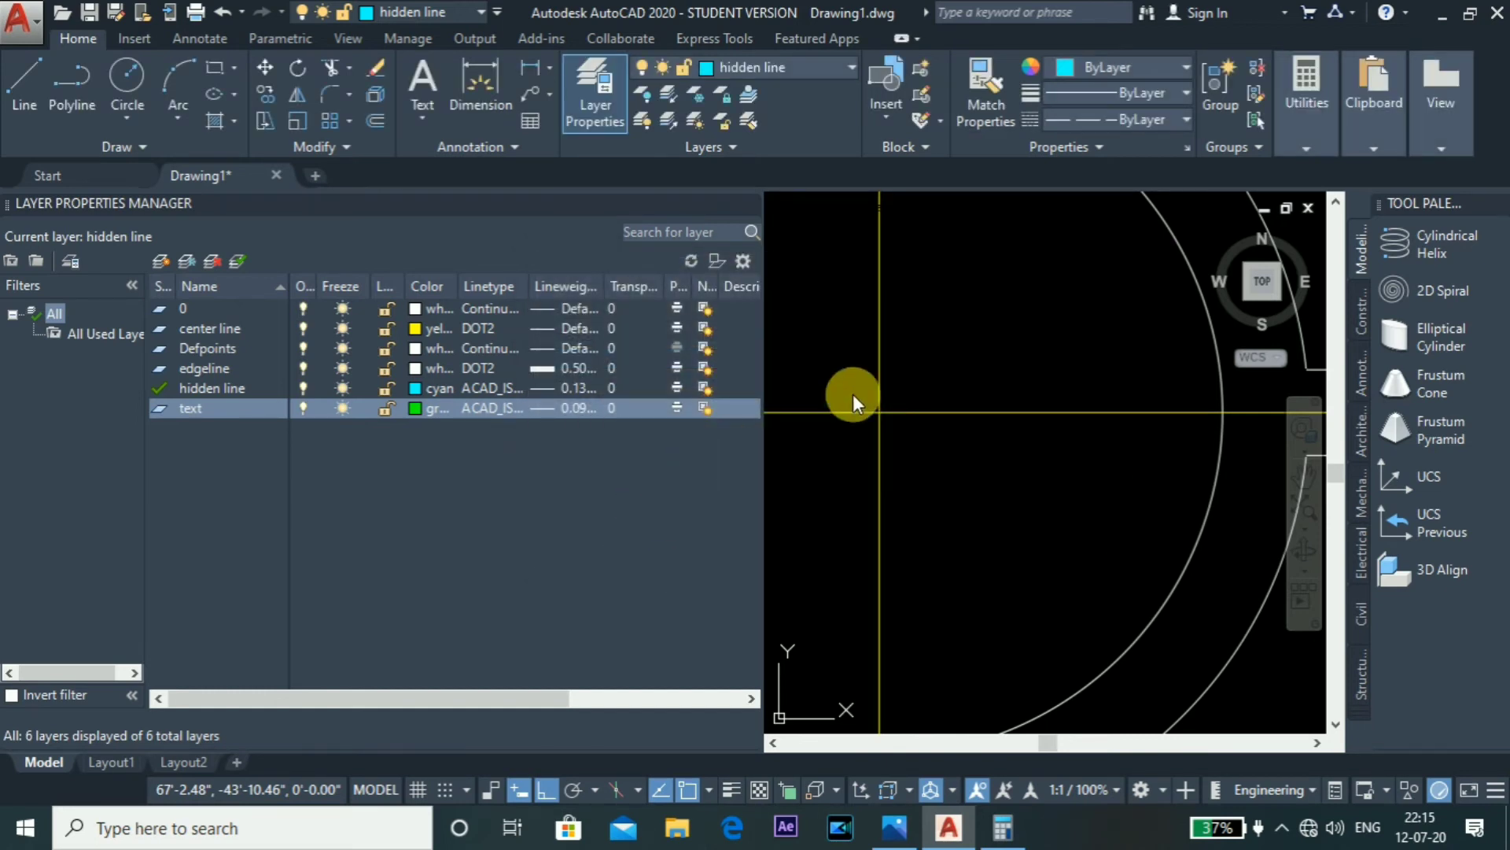
Step: Make "text" the current layer and close the layer manager
double_click(217, 408)
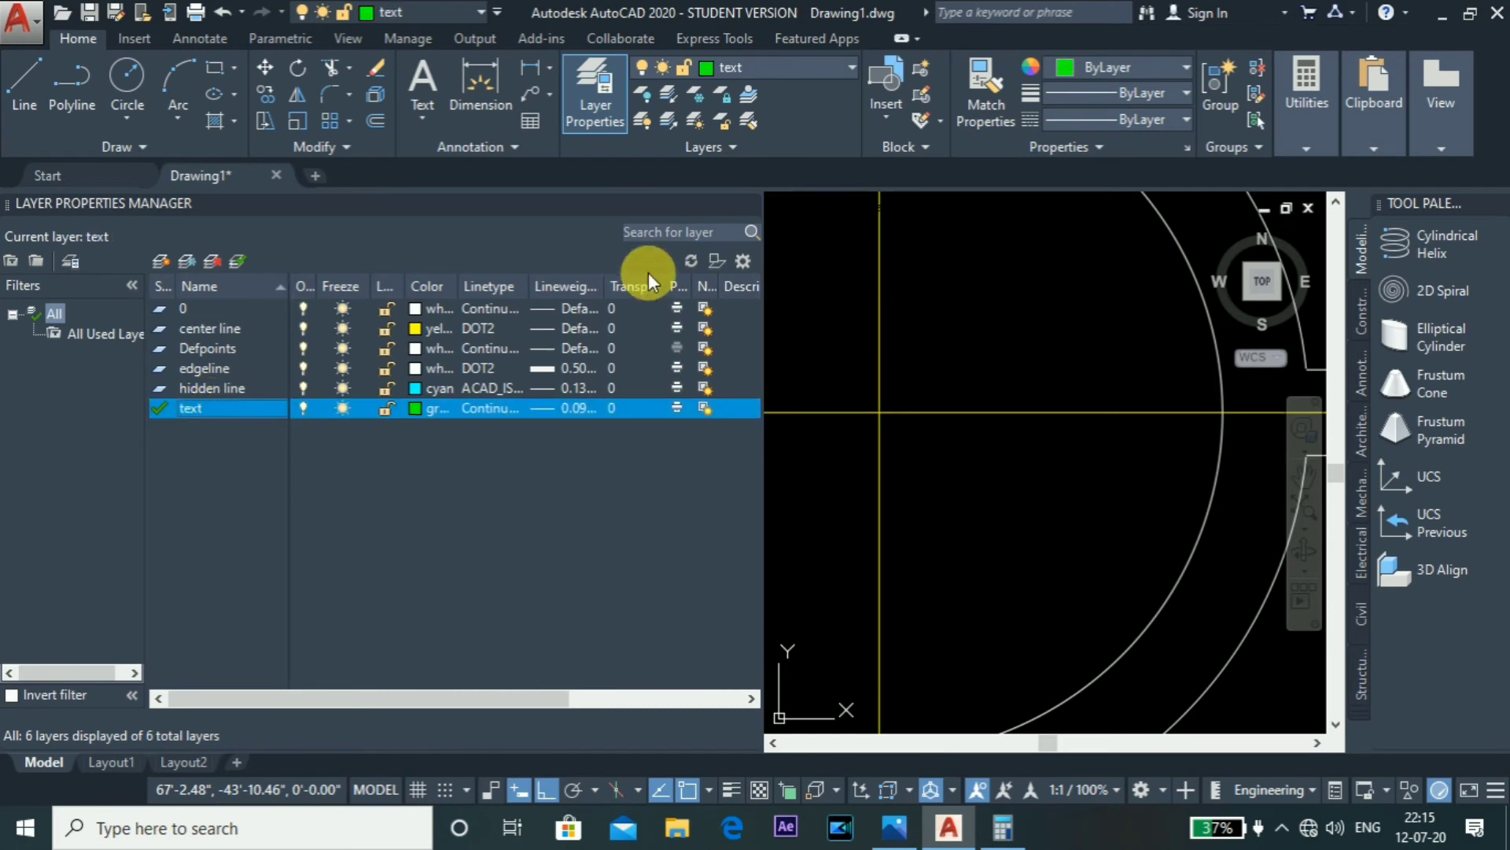
click(749, 206)
scroll(640, 388, down, 5)
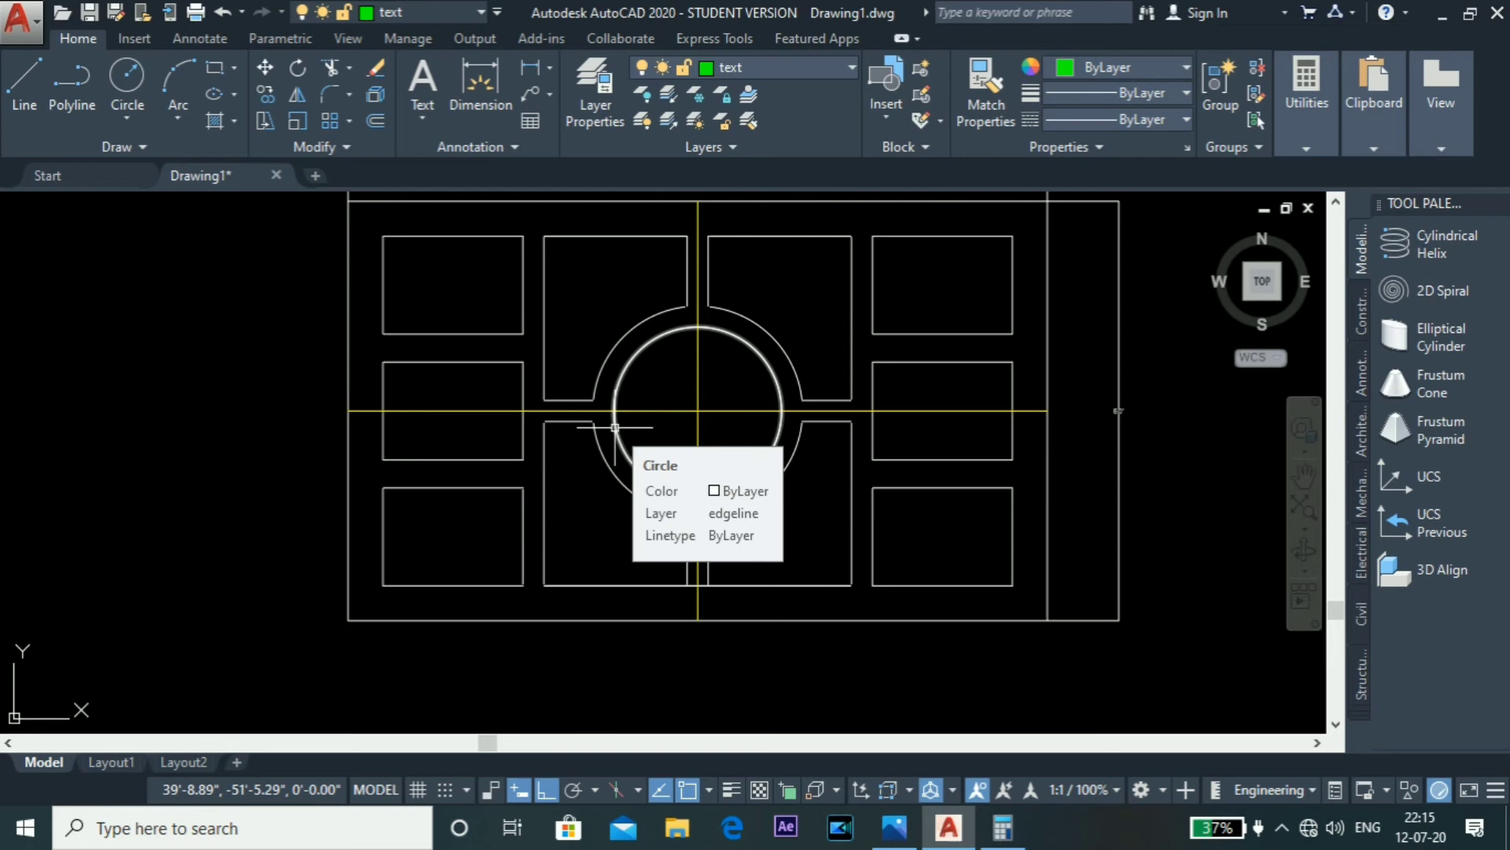
text(LAYER)
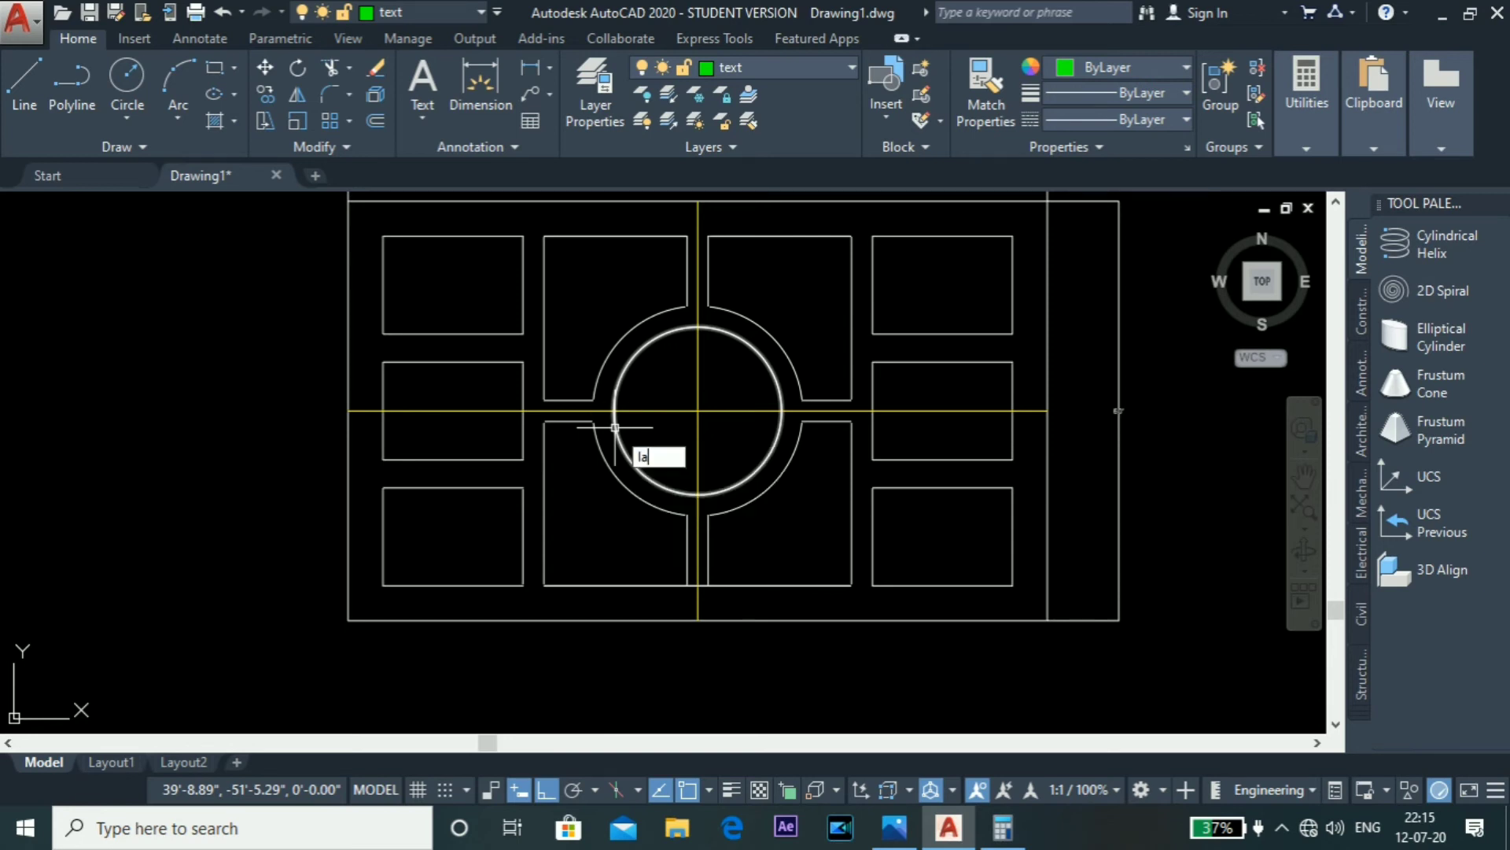
key(Escape)
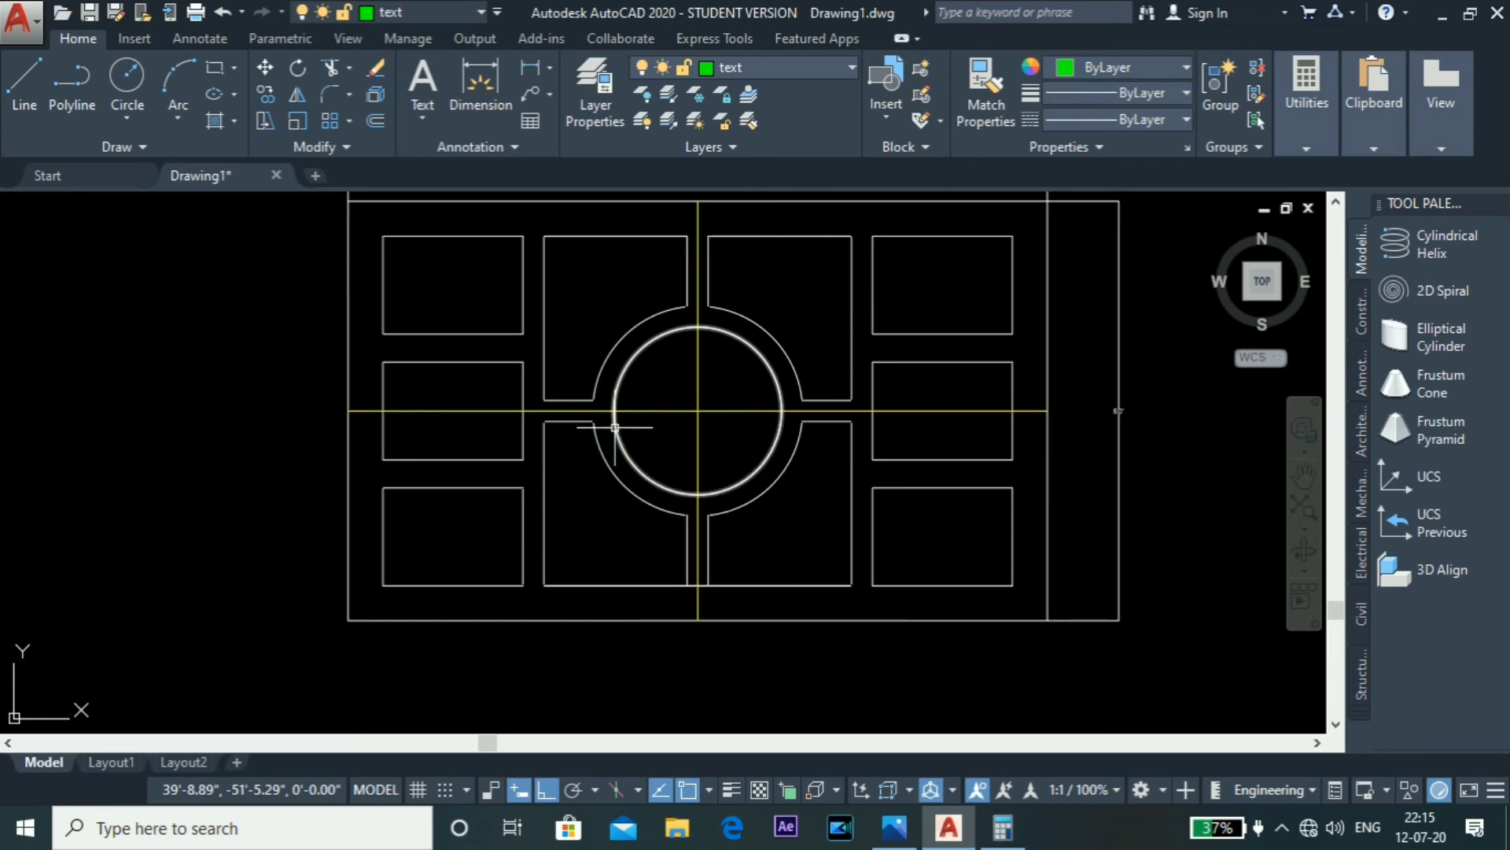
Step: Place the multiline text "lvl -1'" inside the upper part of the central circle
scroll(674, 331, up, 4)
text(t)
key(Return)
click(614, 403)
click(669, 433)
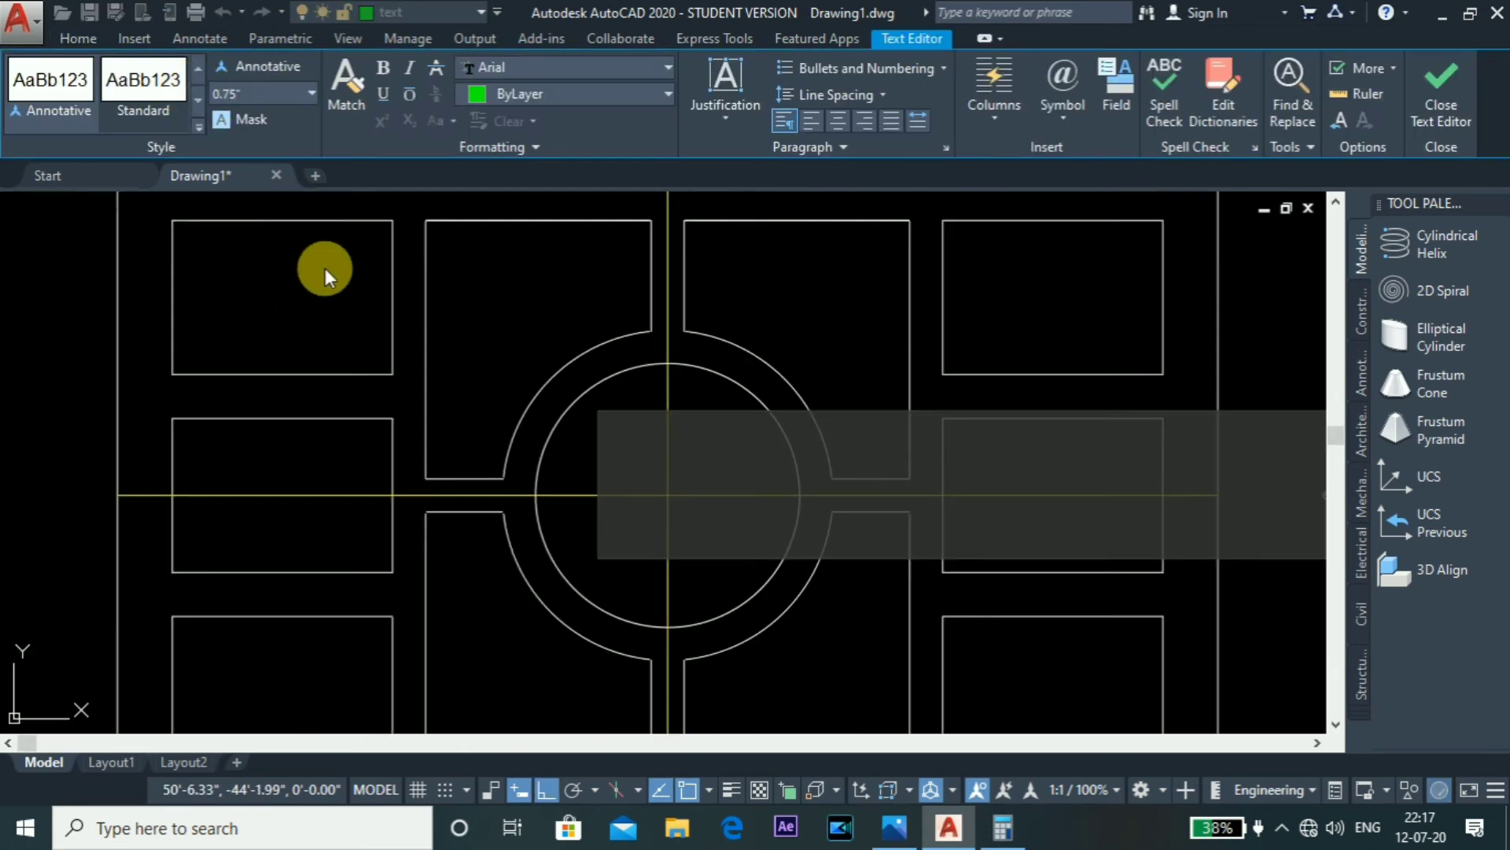
text(lvl )
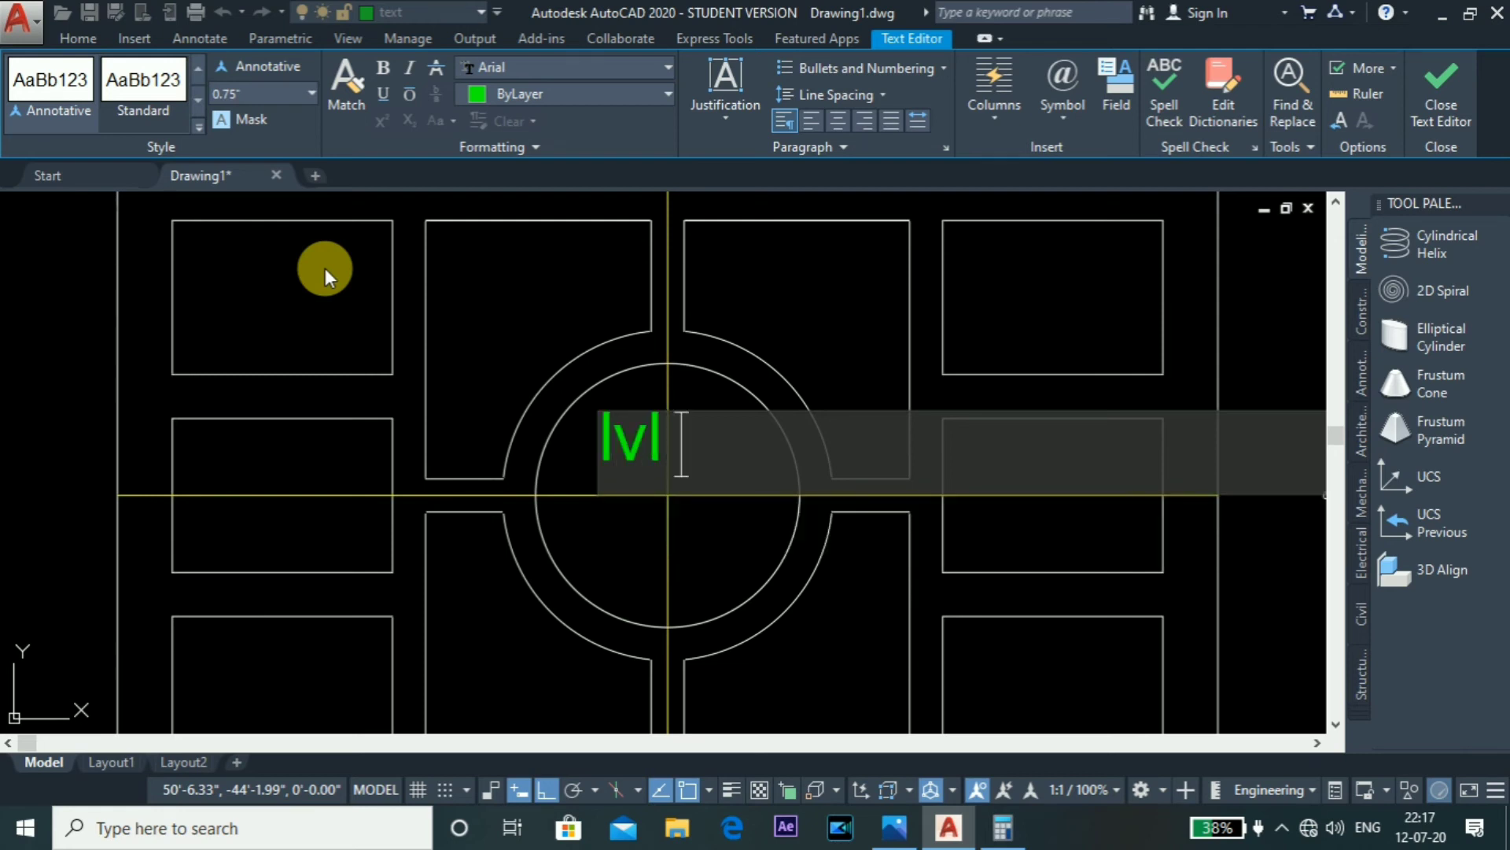
text(-1')
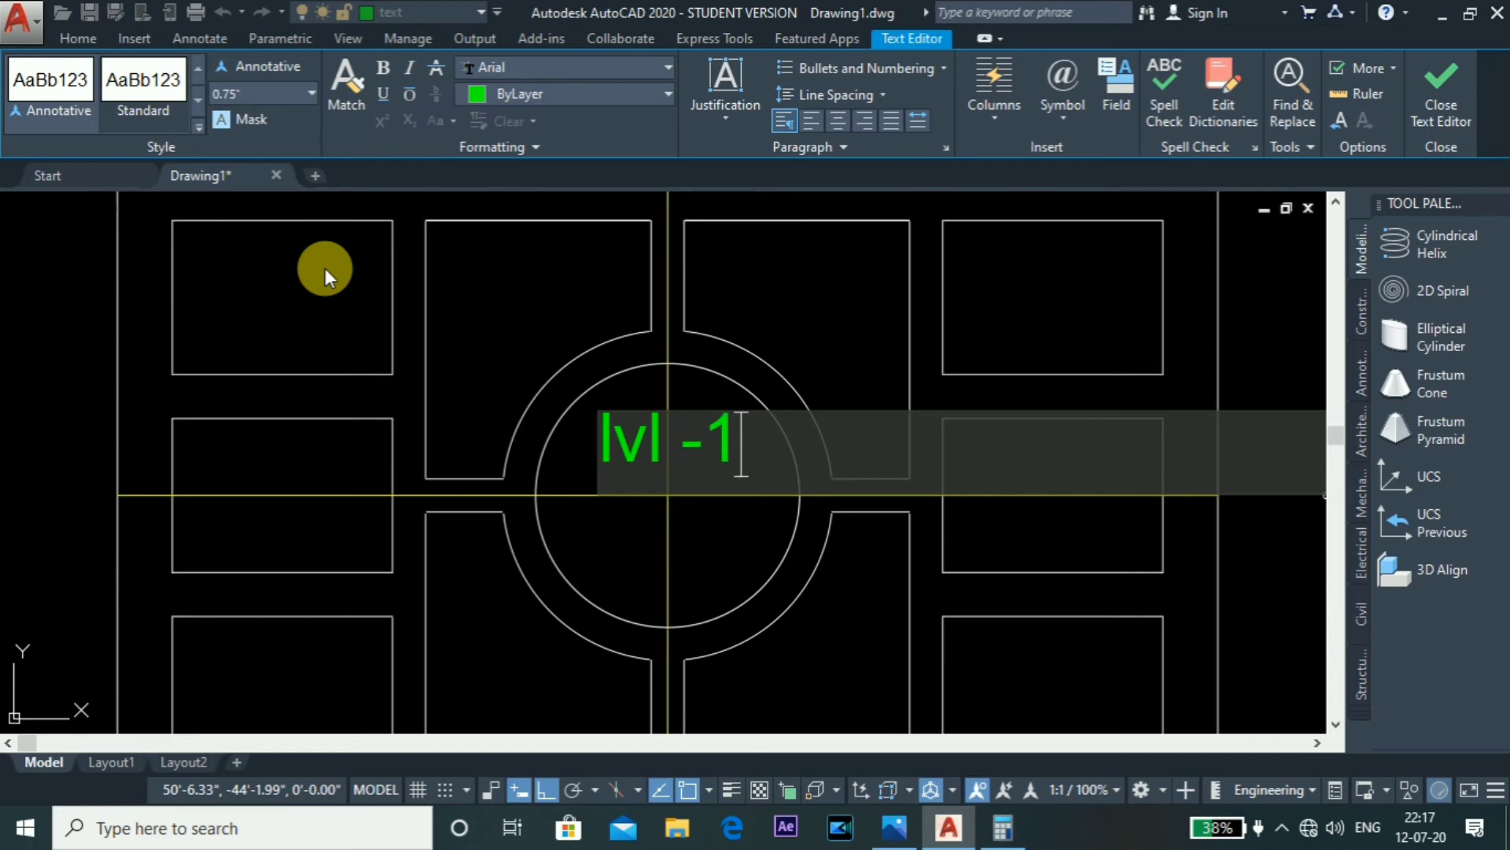
click(691, 280)
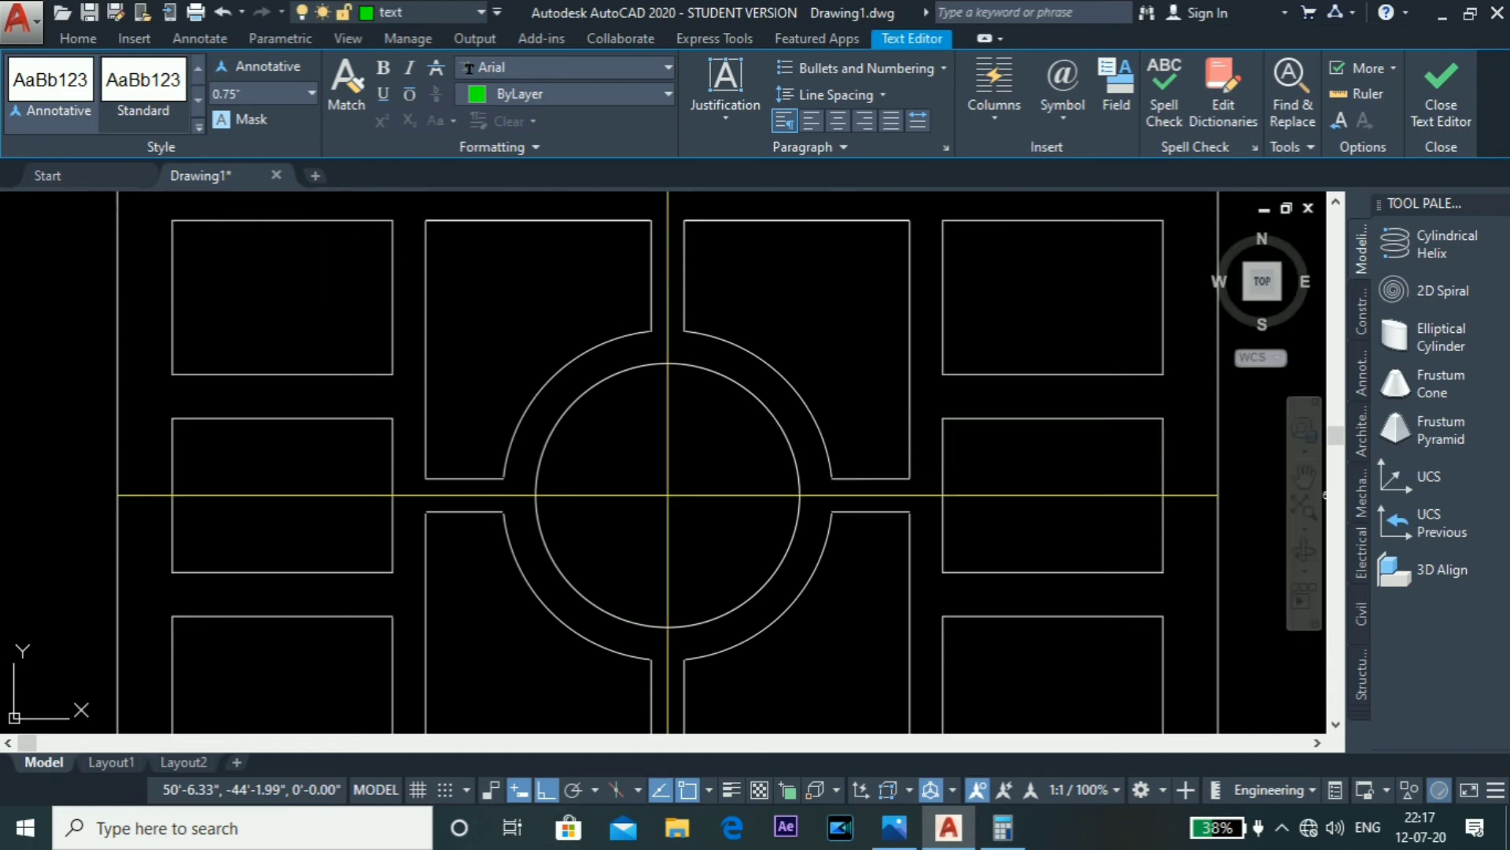
Step: Set the text height of the "lvl -1'" label in the central circle to 1'
scroll(600, 425, up, 8)
click(663, 267)
click(545, 354)
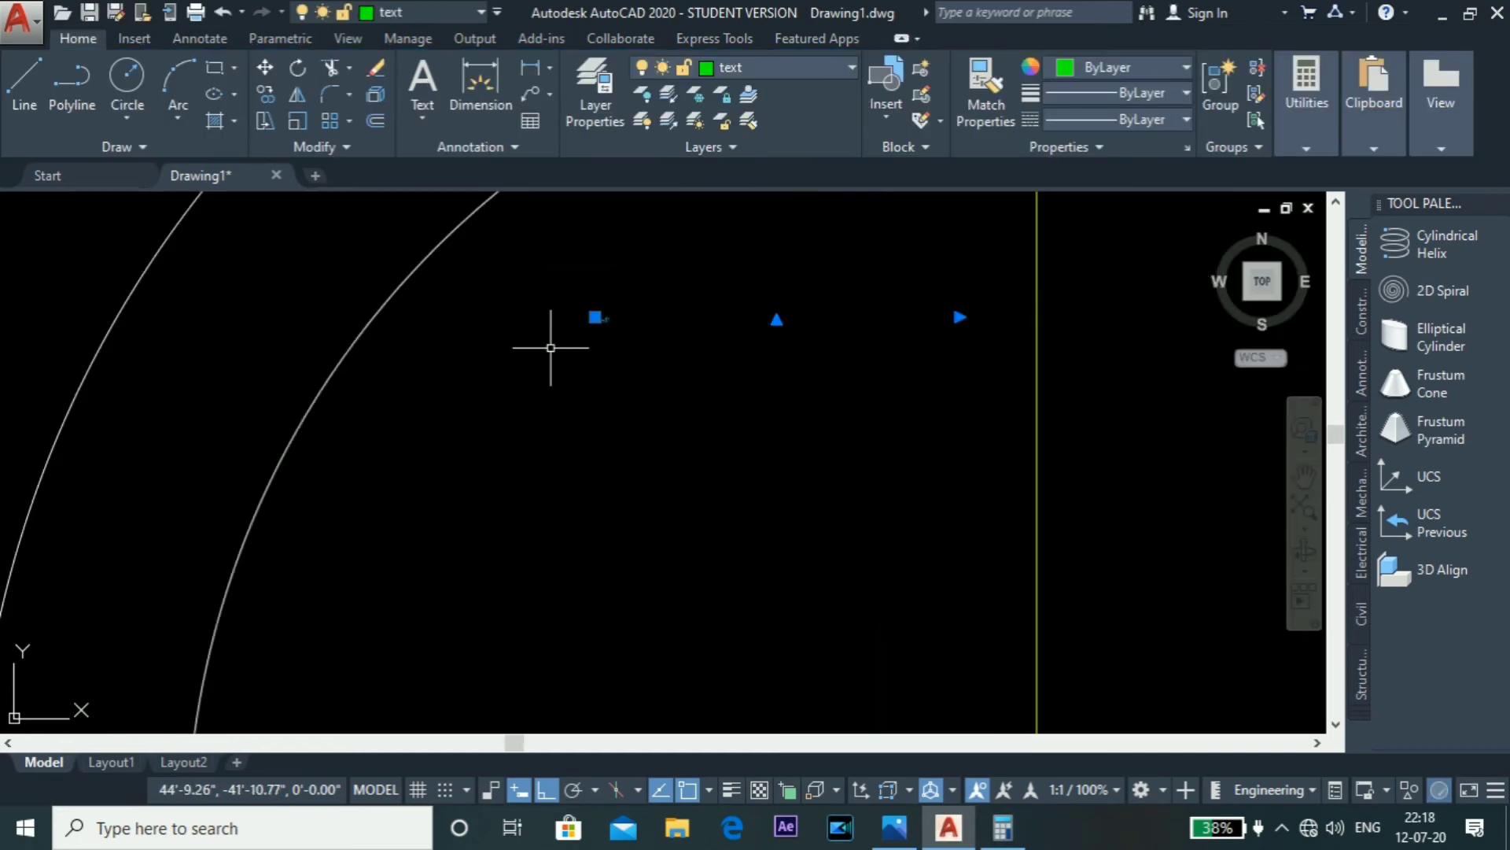
right_click(604, 315)
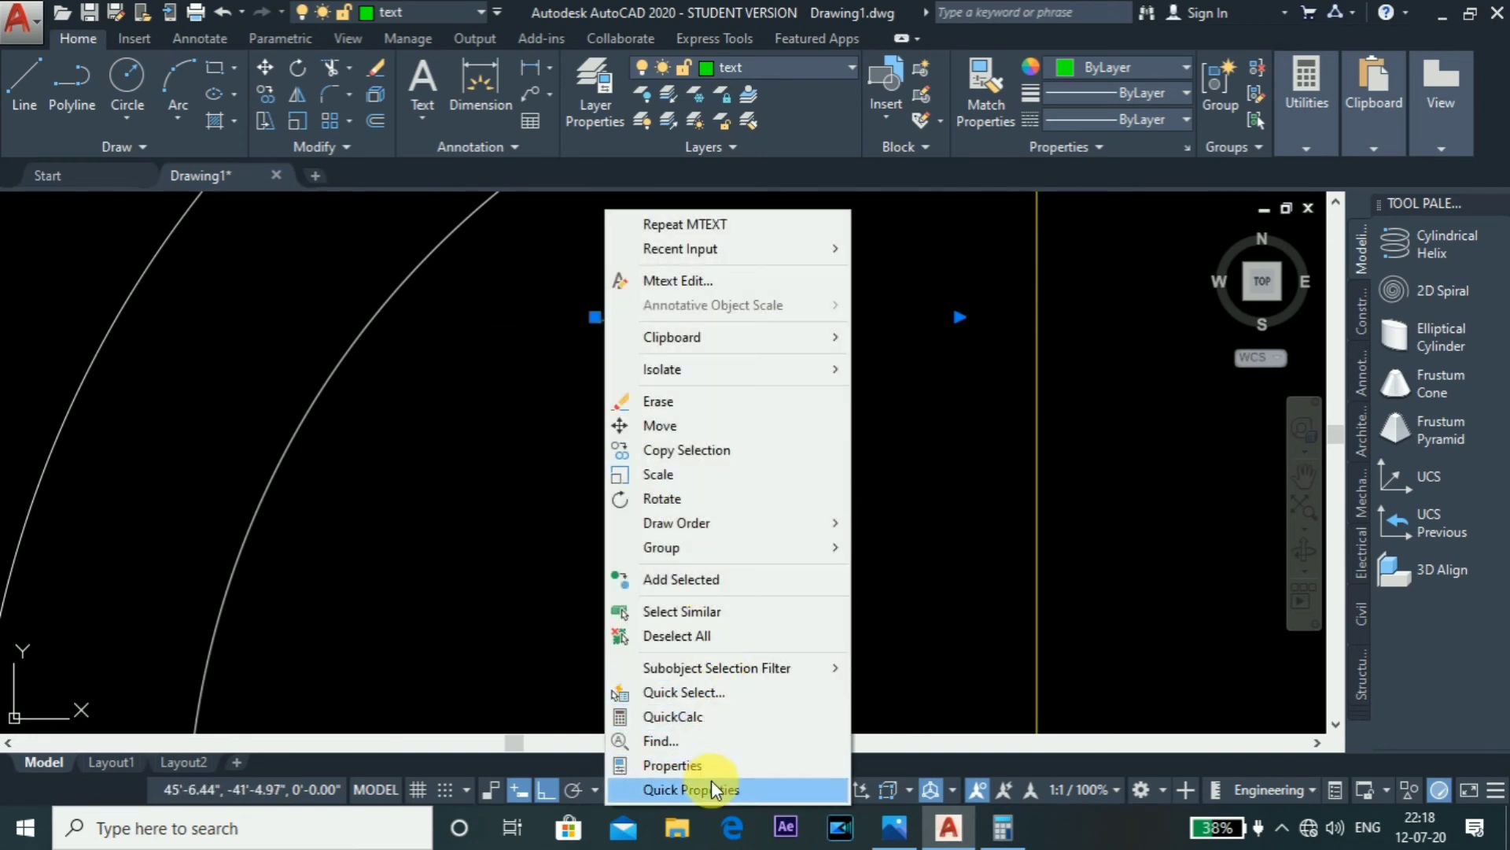
click(711, 780)
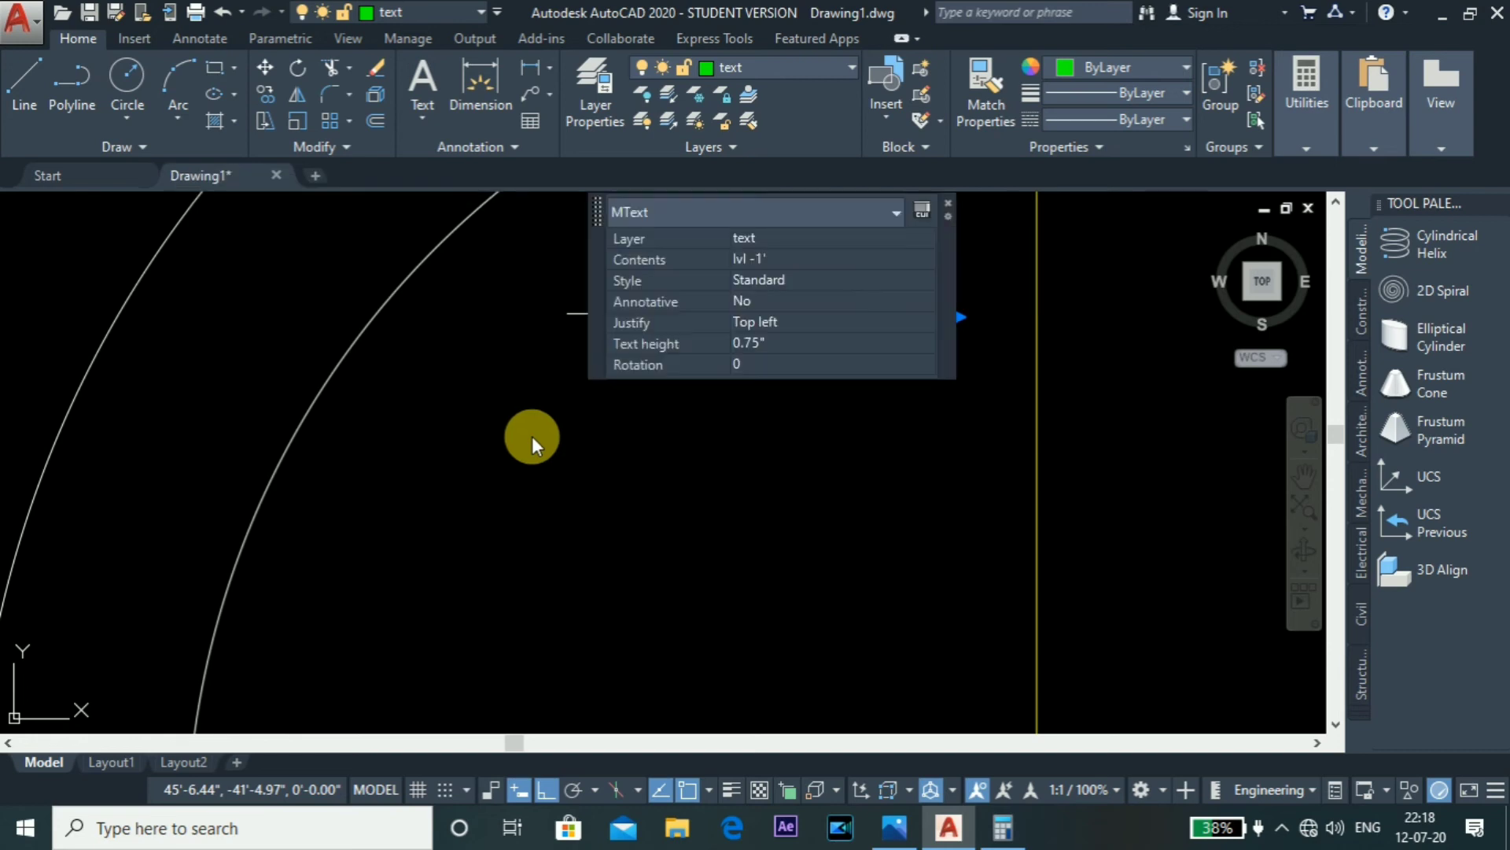
click(782, 342)
text(1)
key(Return)
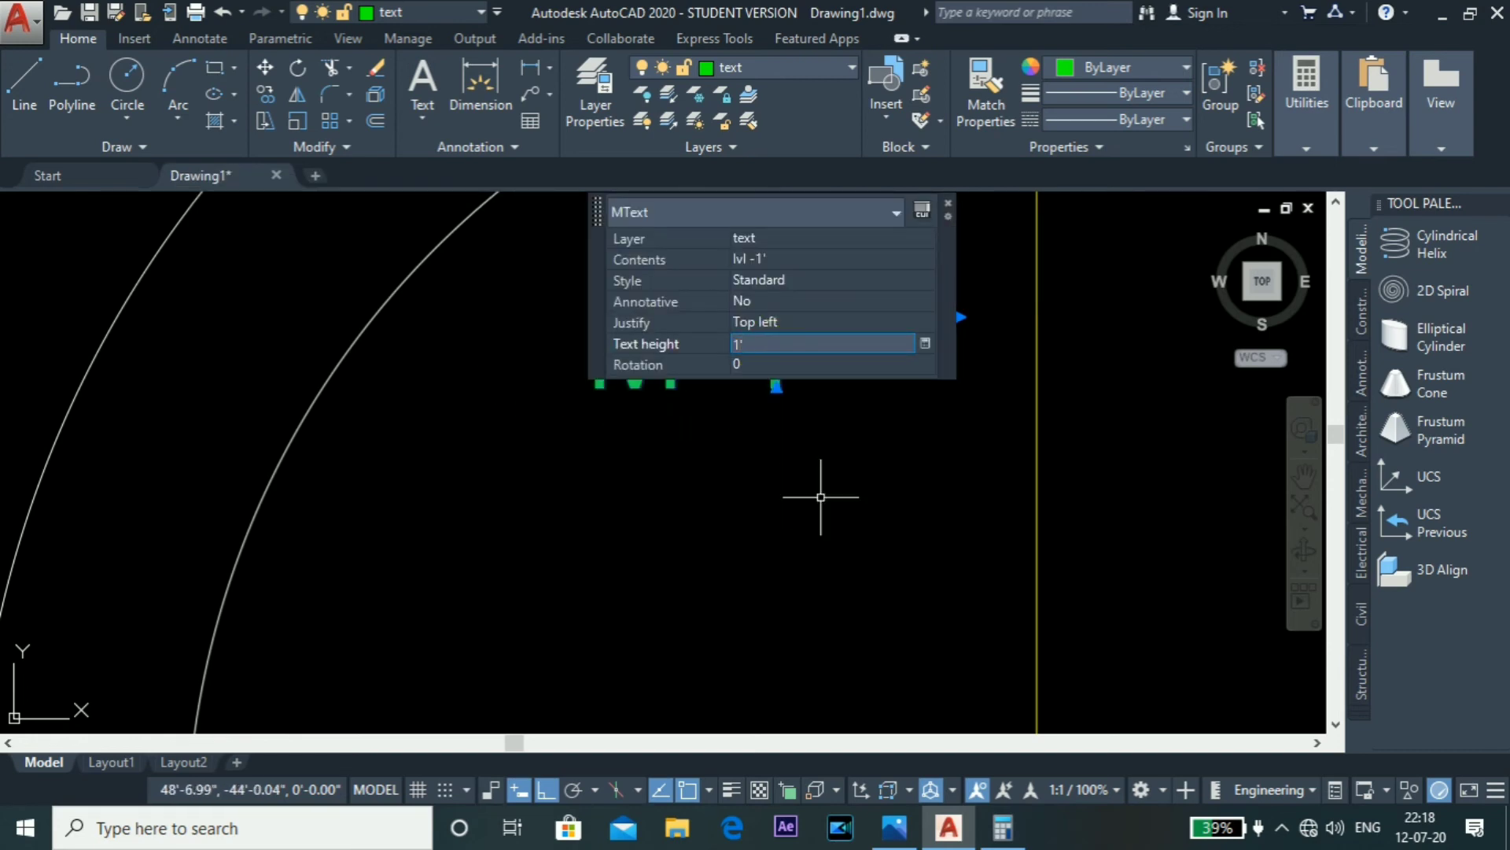
scroll(809, 473, down, 4)
scroll(813, 484, up, 3)
key(Escape)
scroll(813, 484, down, 3)
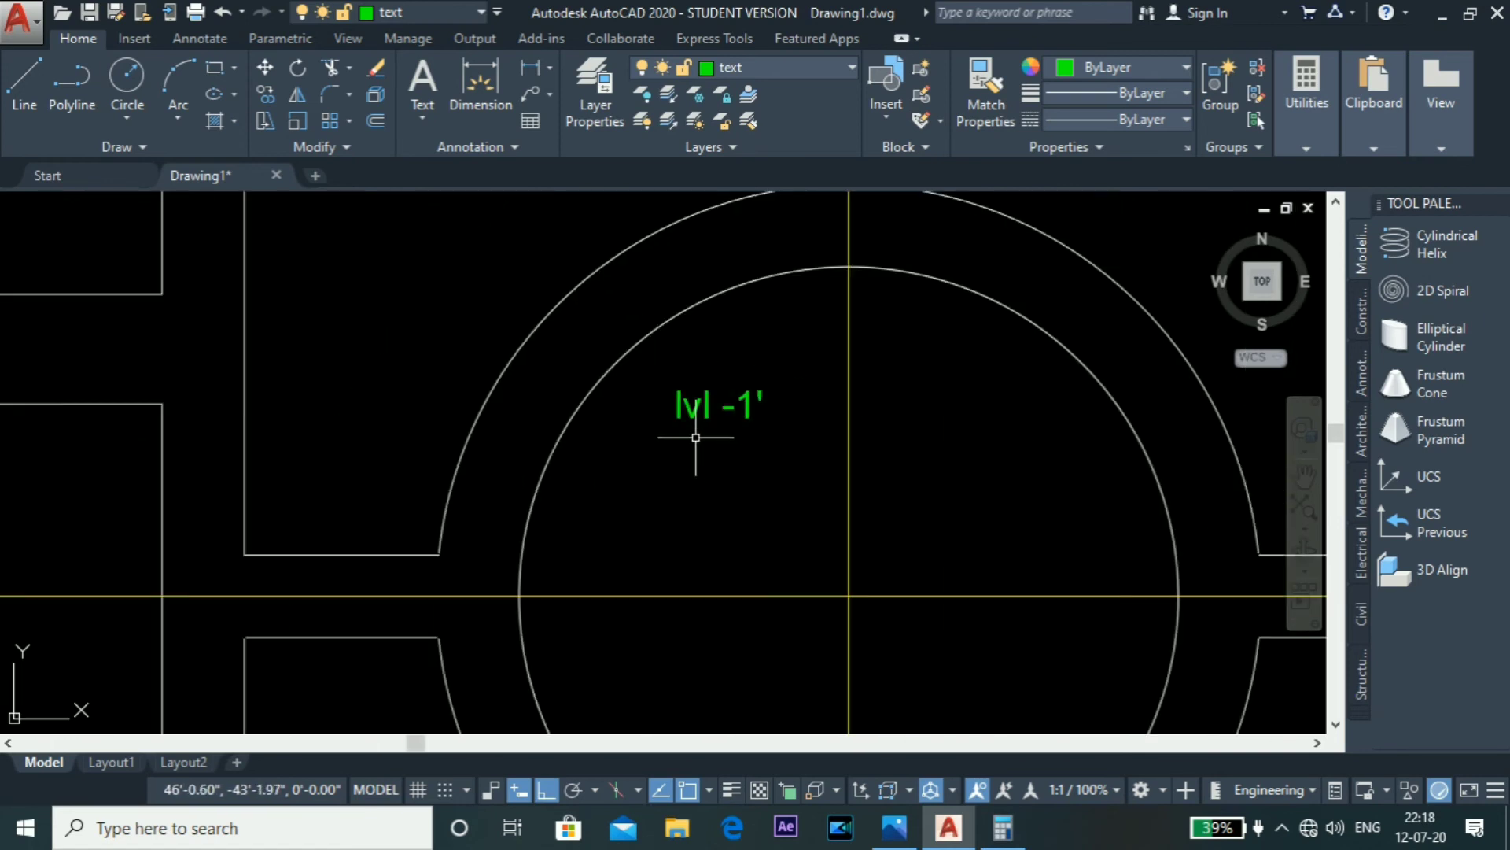
Step: Copy the "lvl -1'" label from the central circle into the two large panels above the circle
click(726, 425)
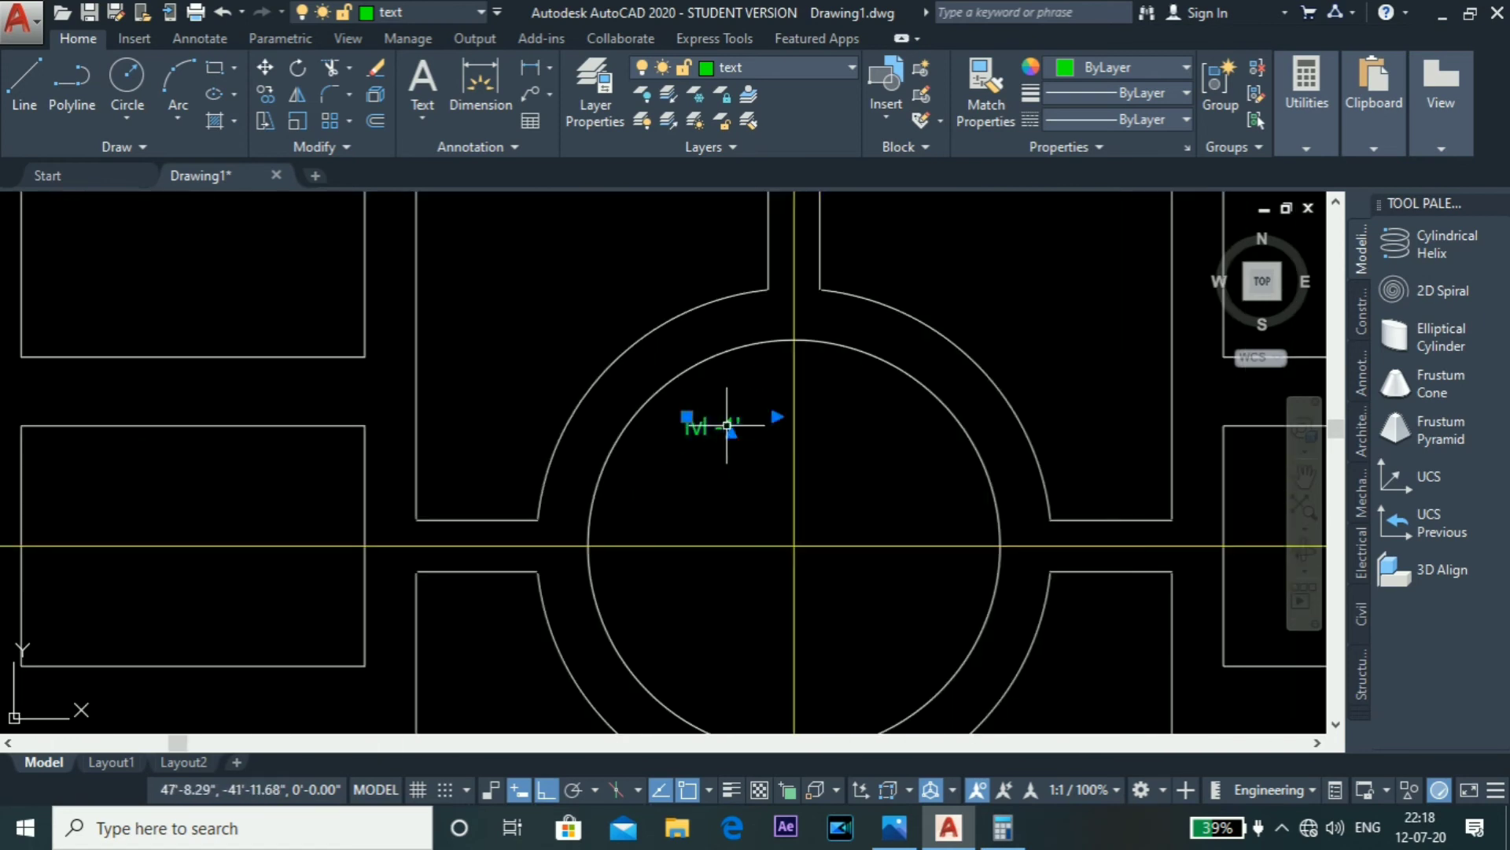
scroll(782, 505, down, 4)
scroll(782, 505, up, 5)
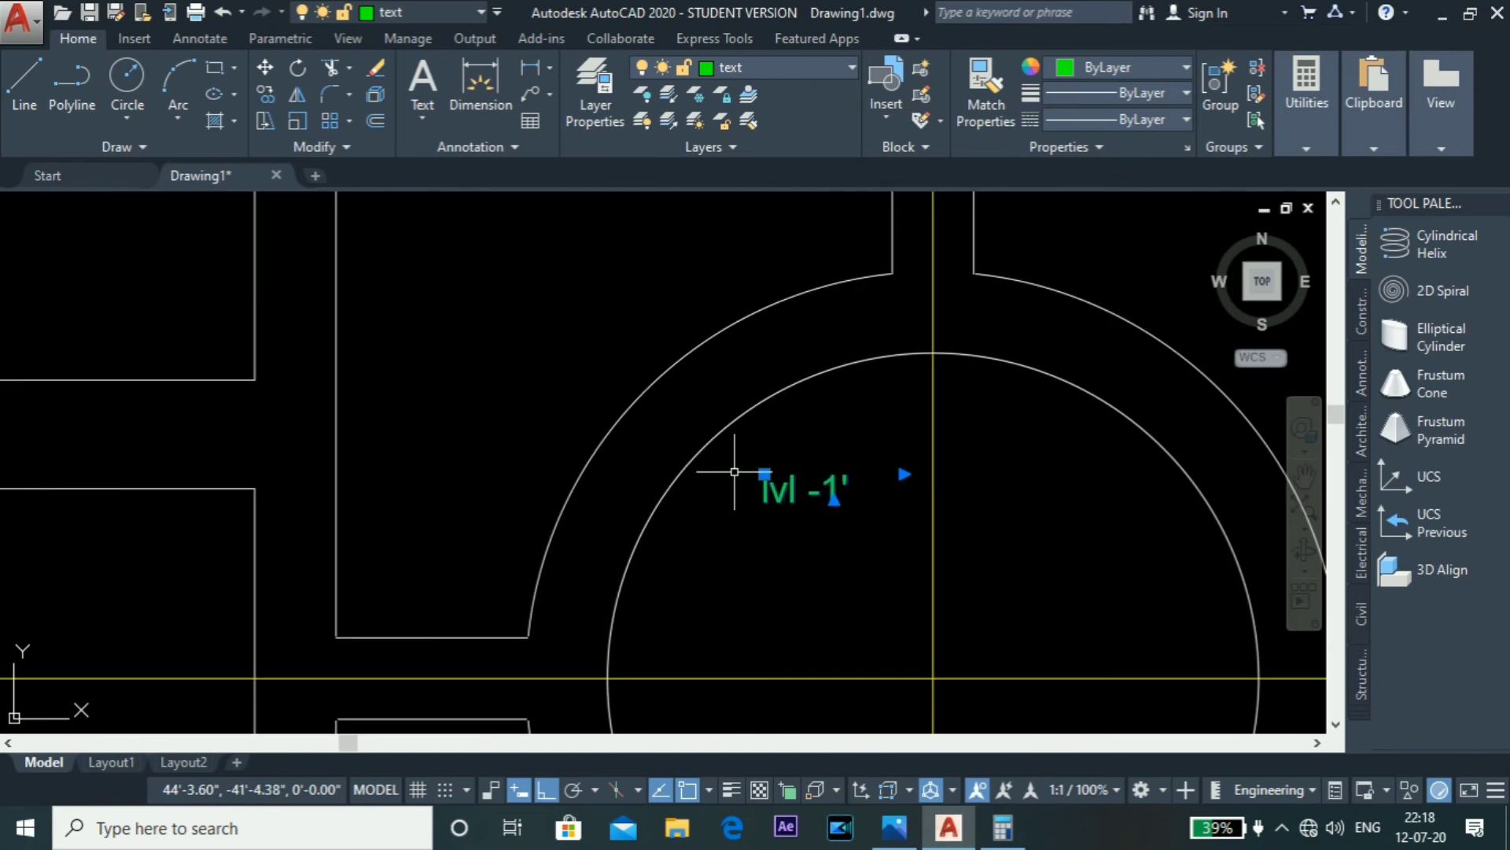
text(copy)
key(Return)
click(765, 503)
scroll(735, 646, down, 2)
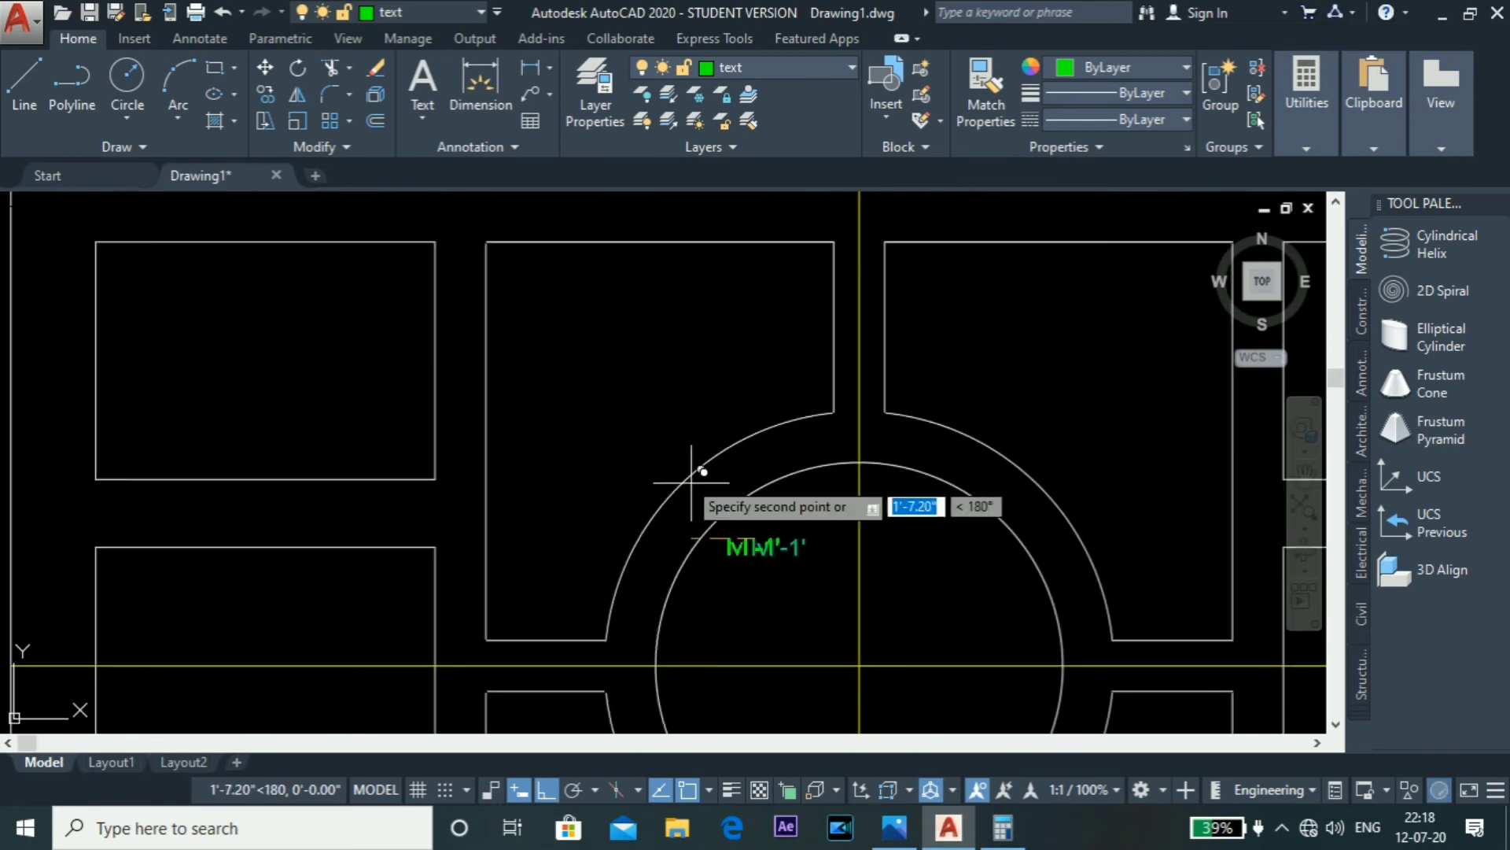
click(628, 360)
click(1059, 321)
Step: Place copies of the "lvl -1'" label in the two large panels below the central circle
scroll(933, 375, down, 5)
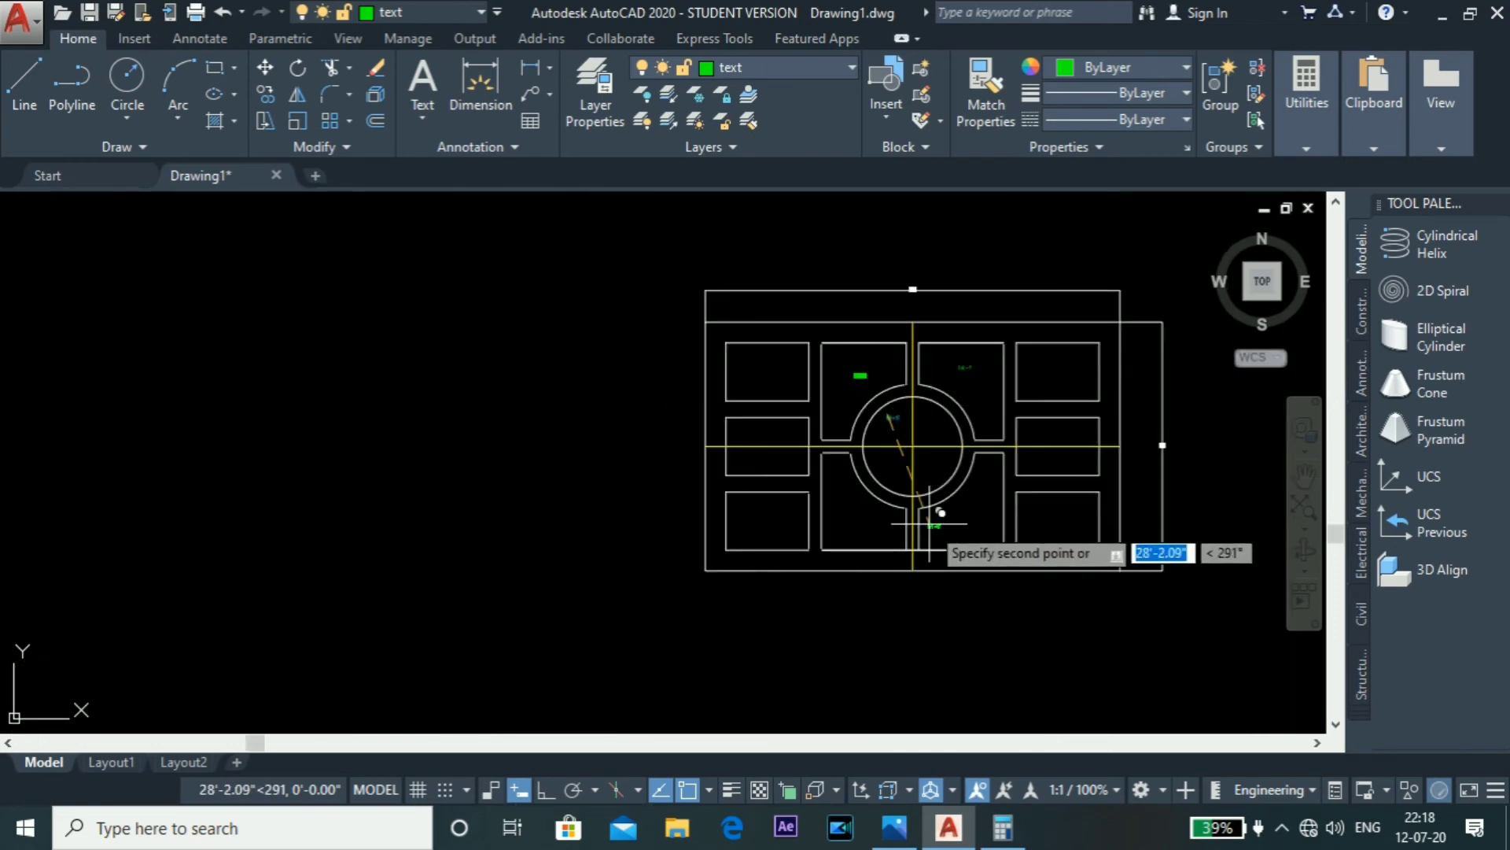
scroll(904, 532, up, 5)
click(1025, 497)
click(643, 485)
Step: Check the reference photo and copy the "lvl -1'" label into the three panels of each side column
scroll(620, 536, down, 4)
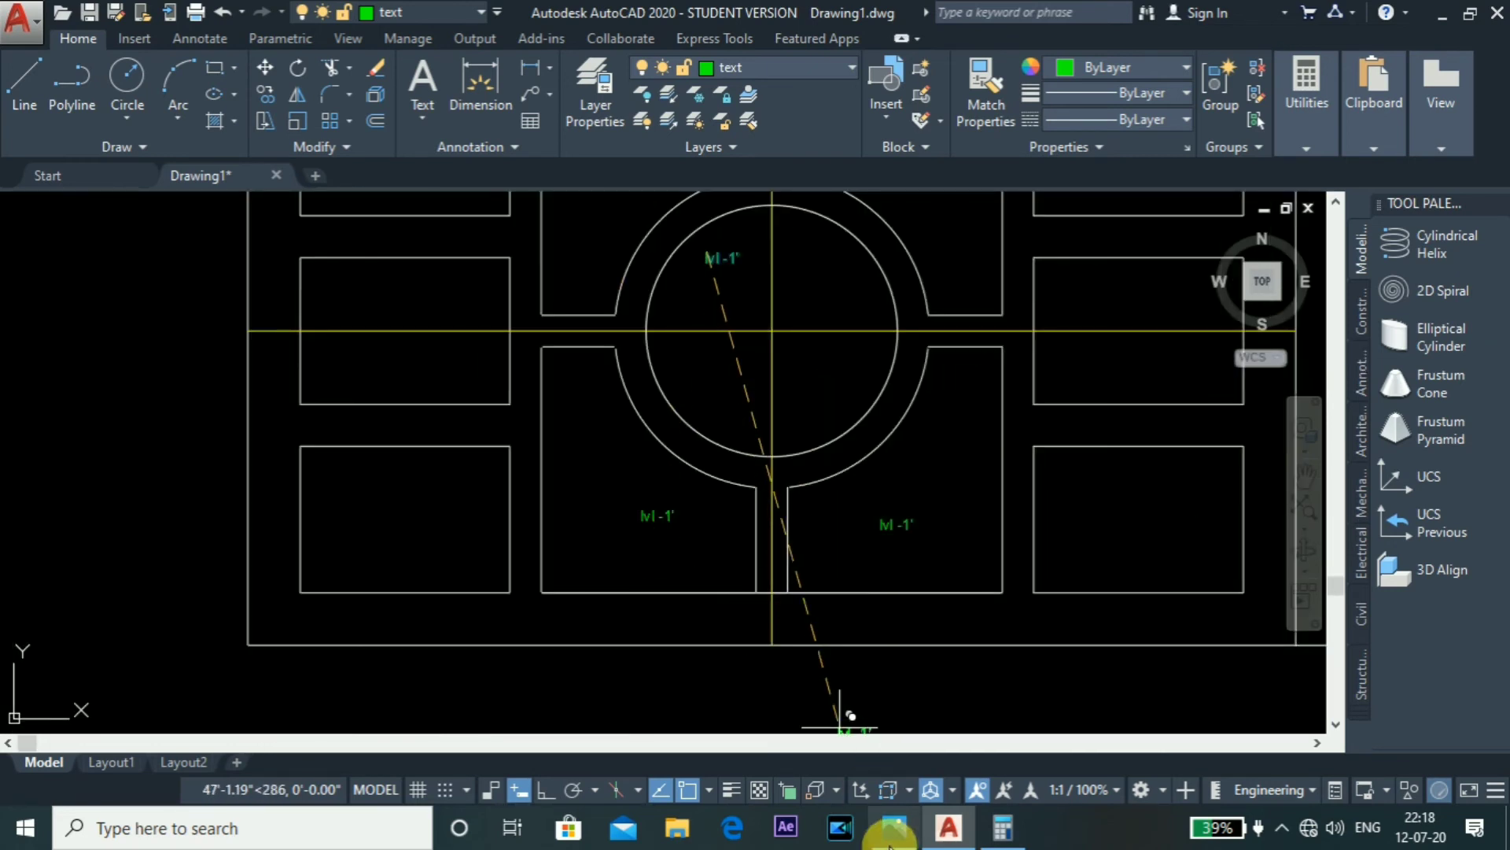
click(894, 826)
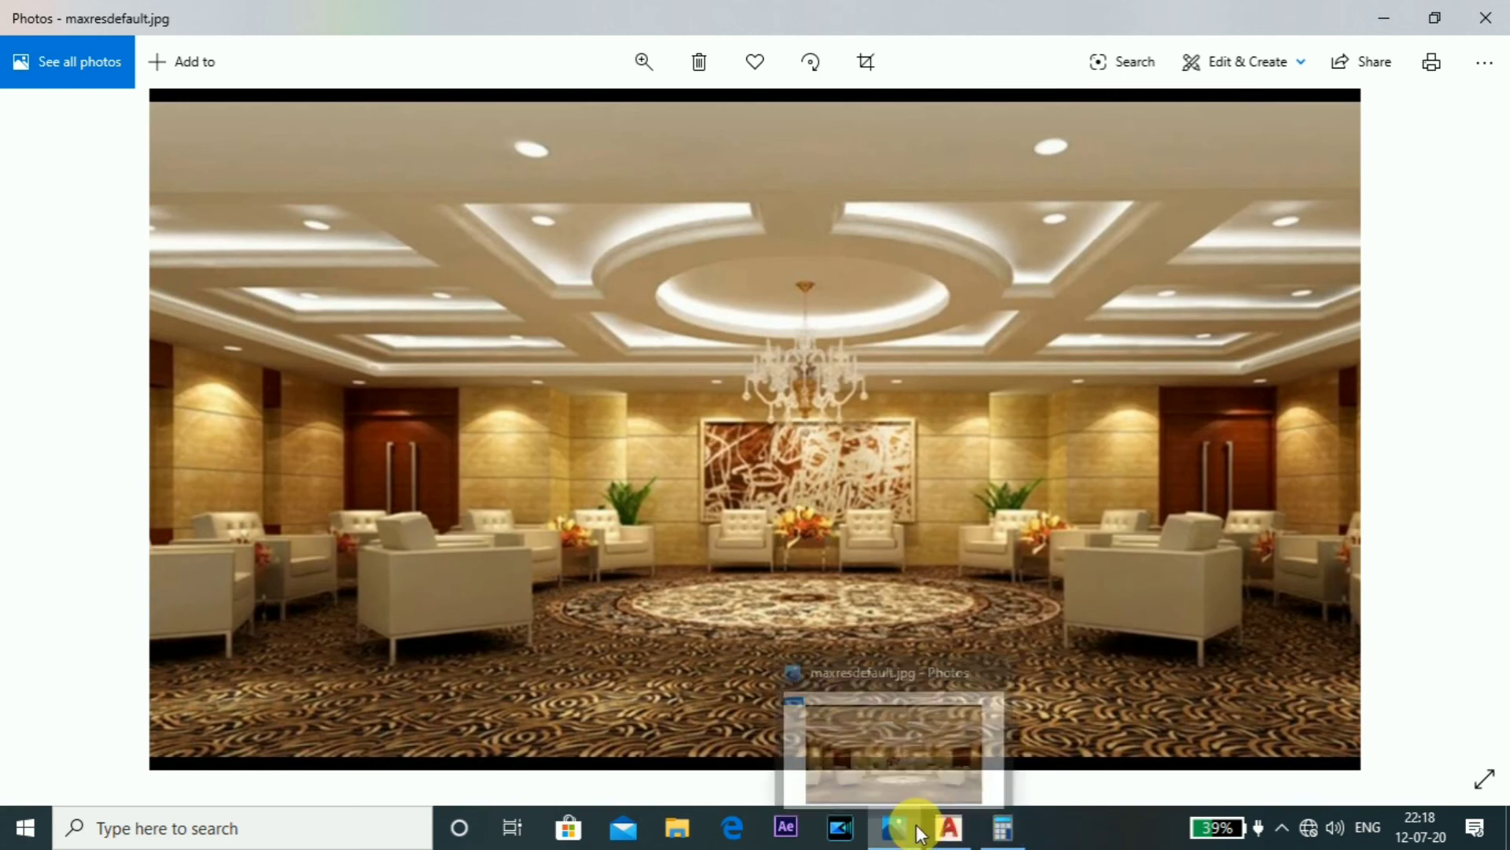
click(950, 828)
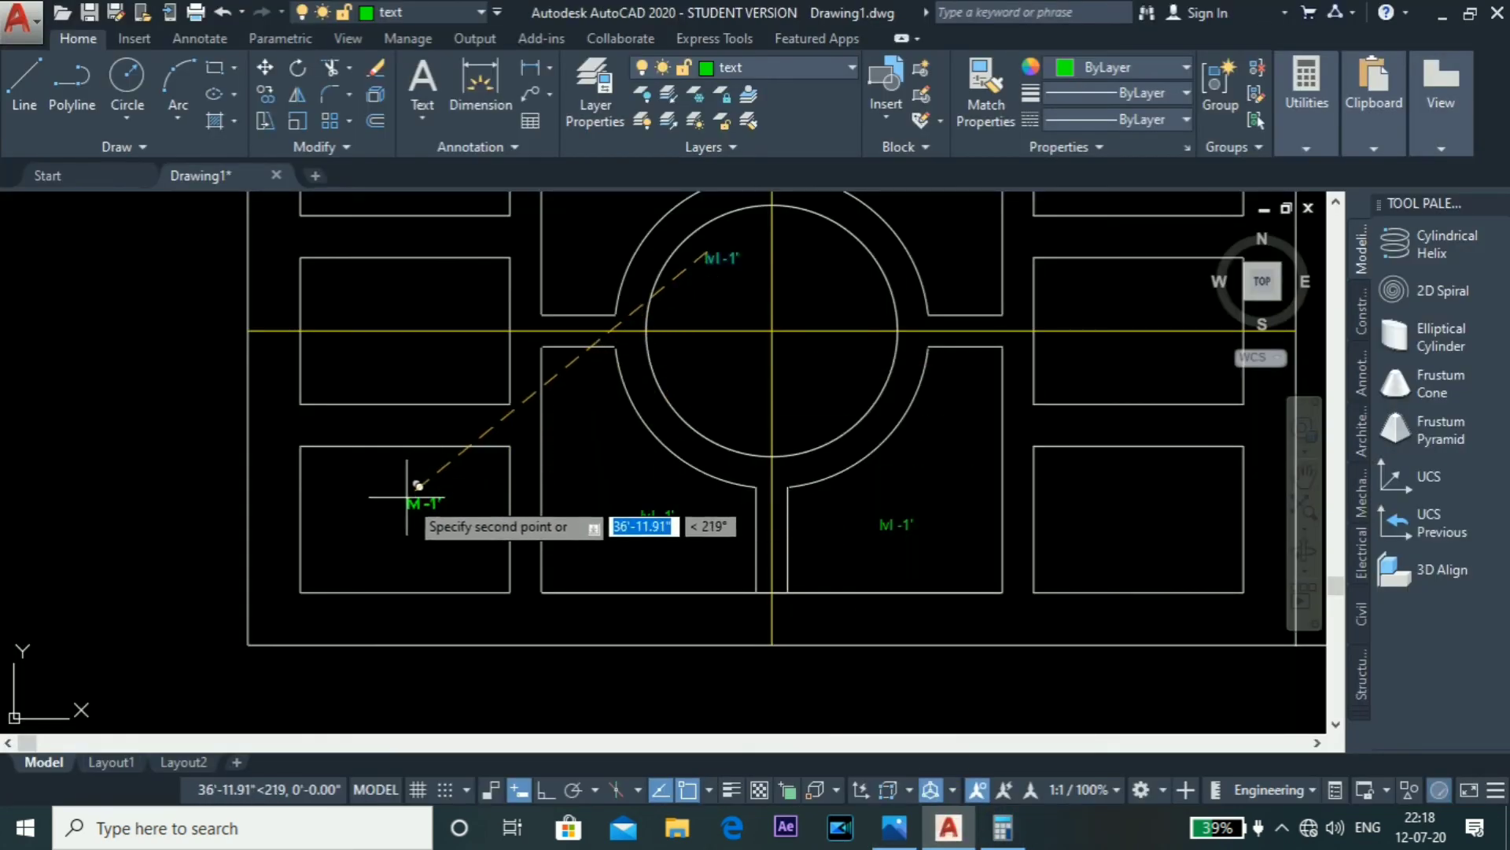
scroll(405, 342, down, 4)
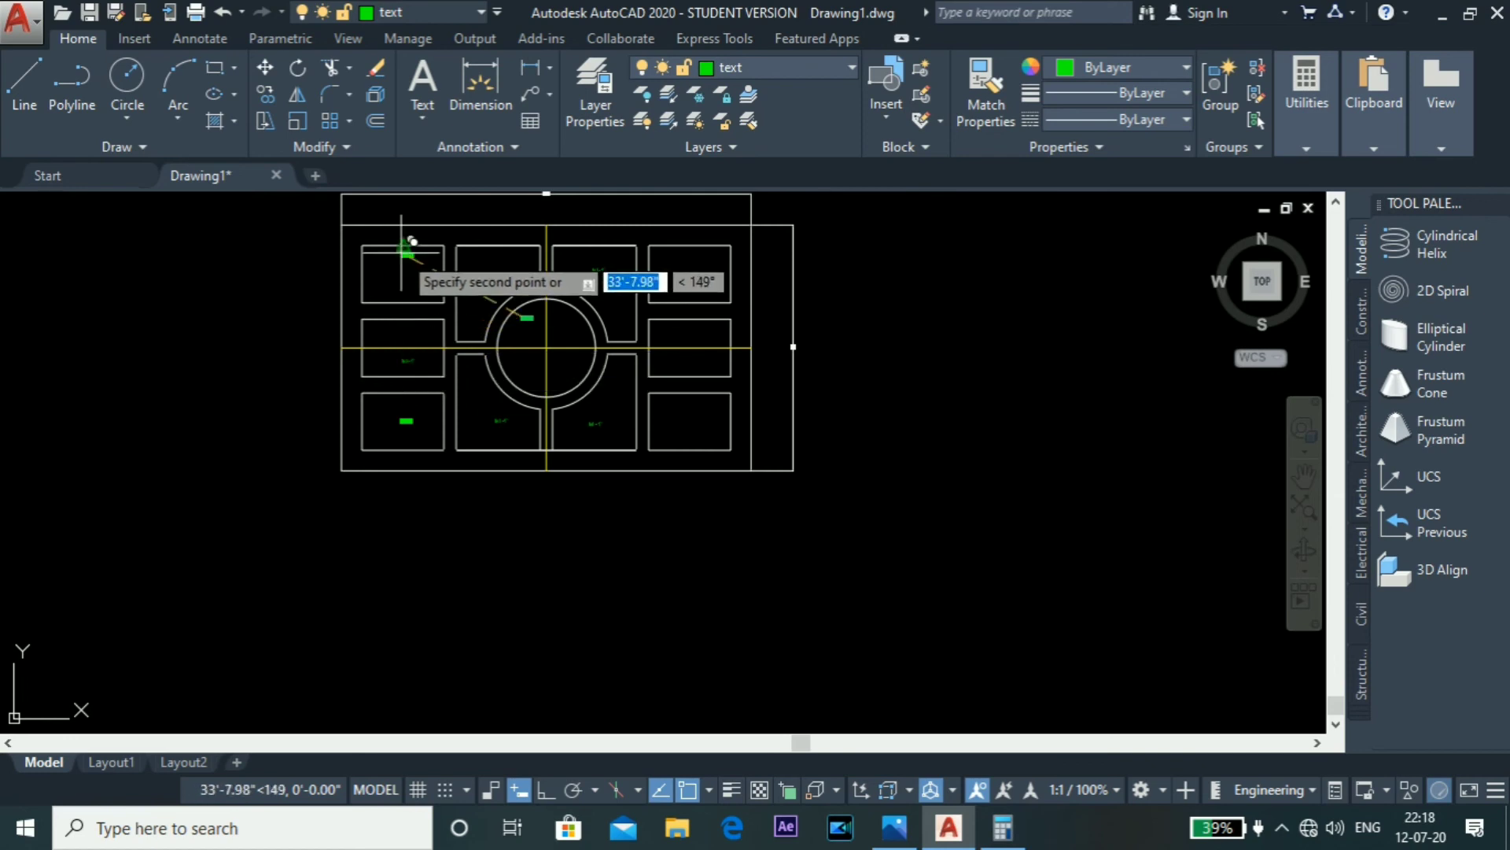
scroll(410, 240, up, 4)
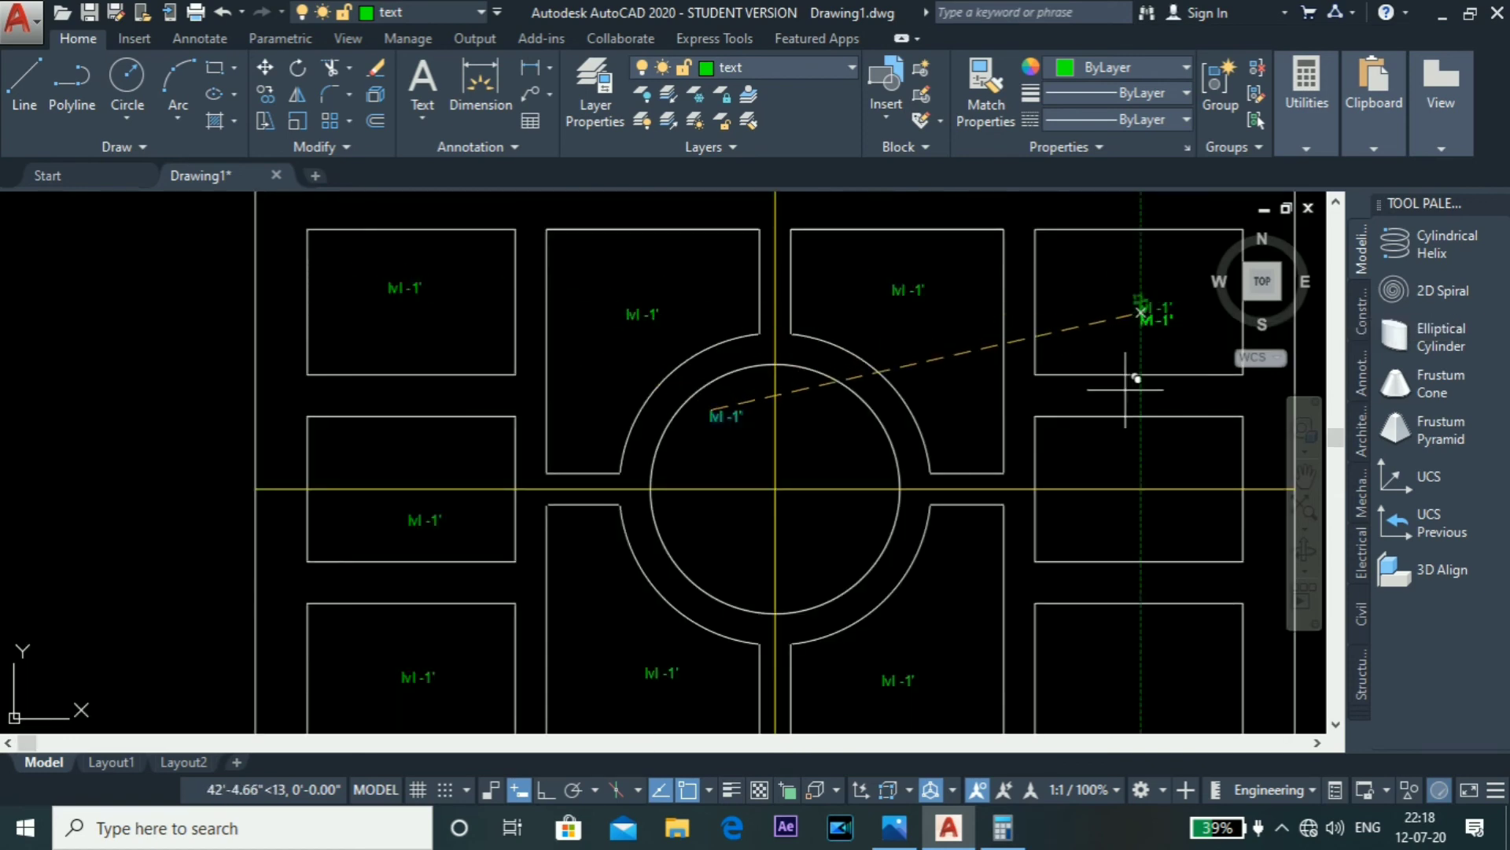
click(1139, 504)
scroll(814, 447, down, 2)
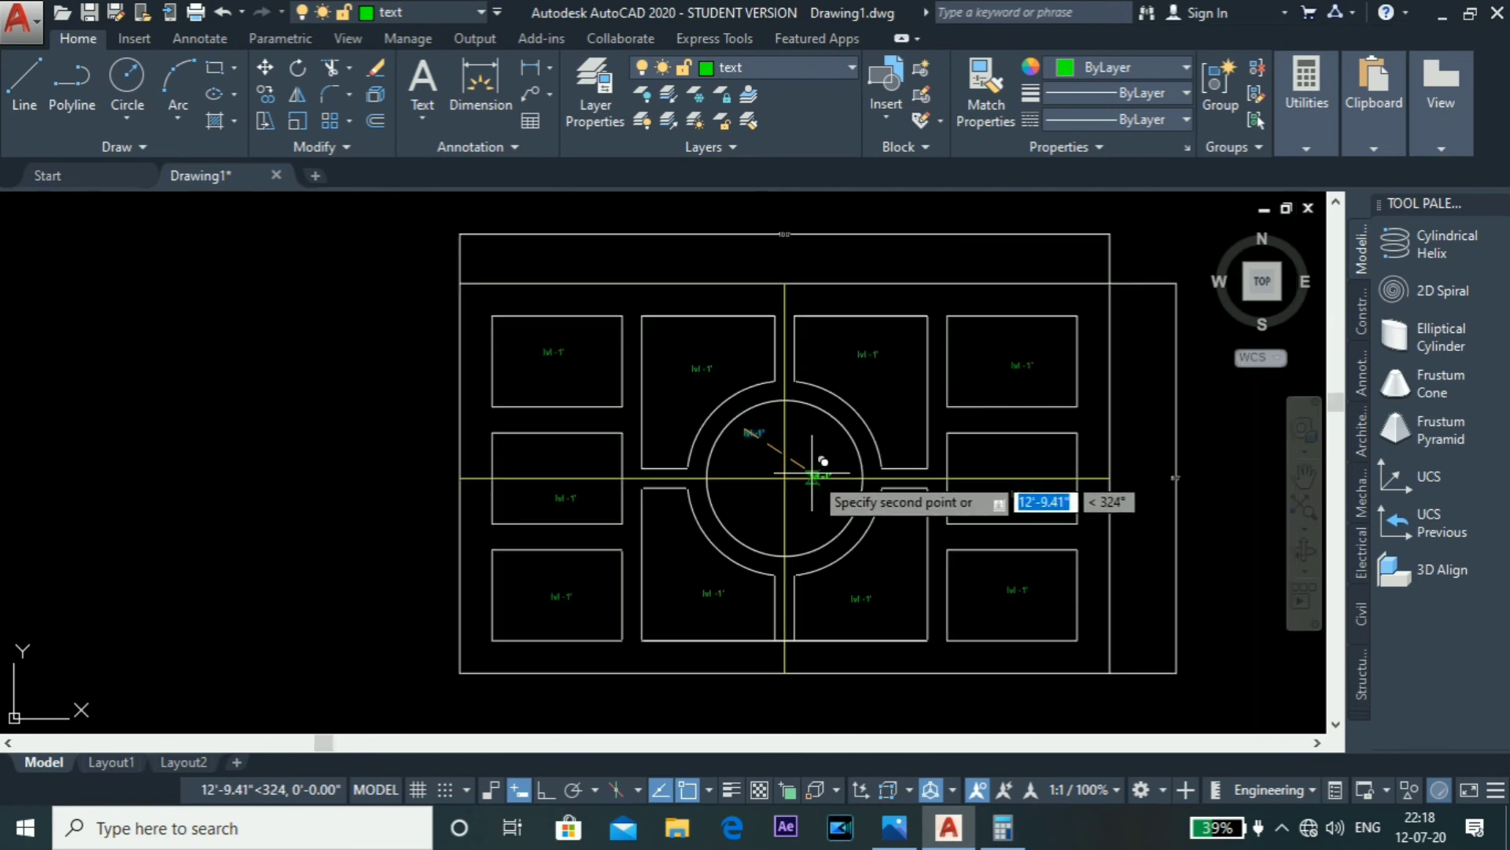
Step: Copy the "lvl -1'" label to the top border strip above the upper-right central panel and finish copying
scroll(928, 453, up, 3)
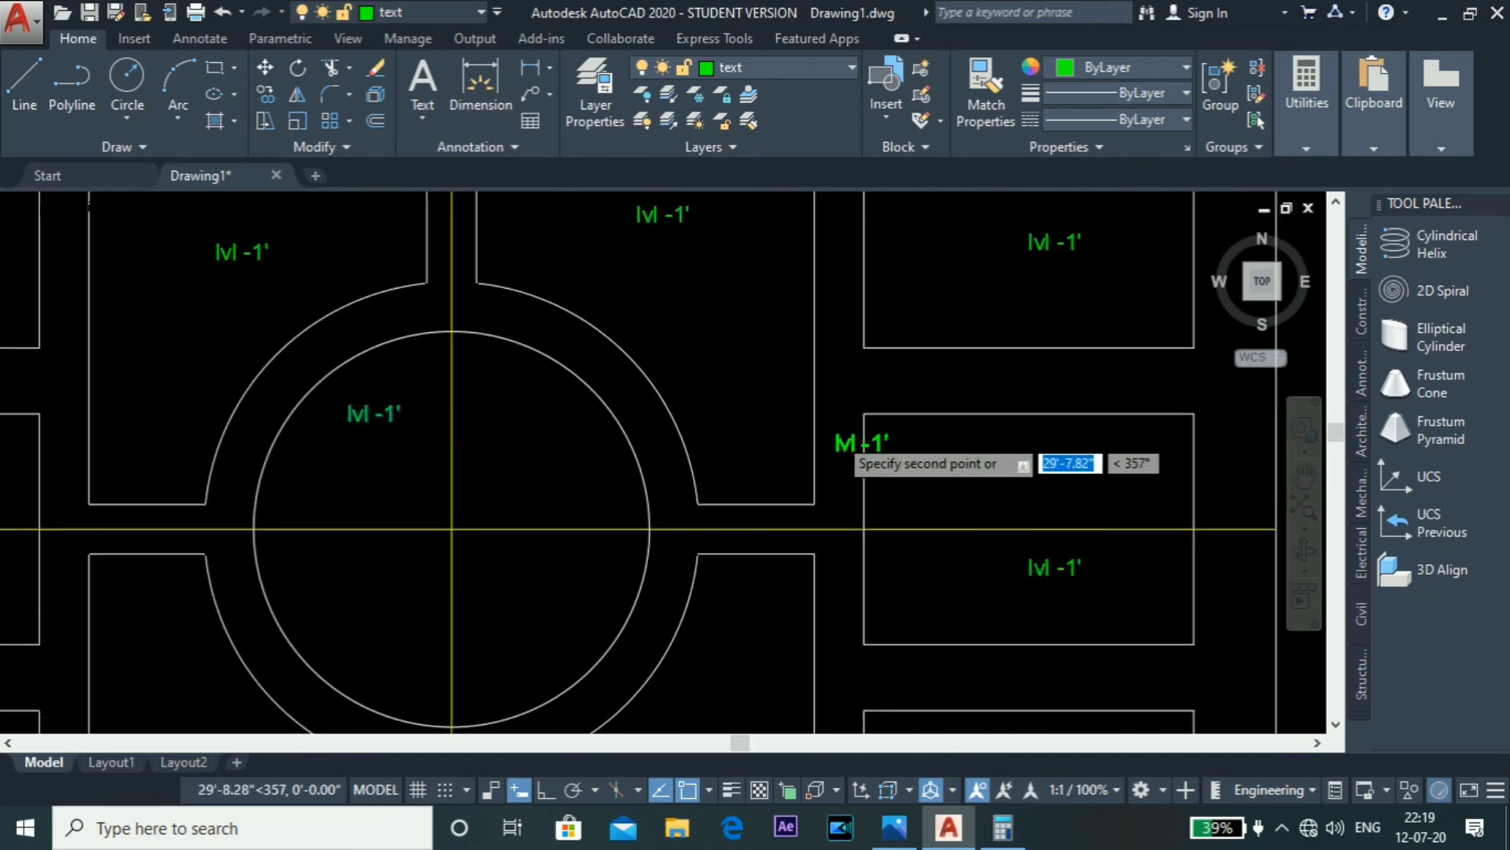
scroll(853, 429, down, 3)
scroll(743, 370, up, 3)
scroll(586, 413, down, 2)
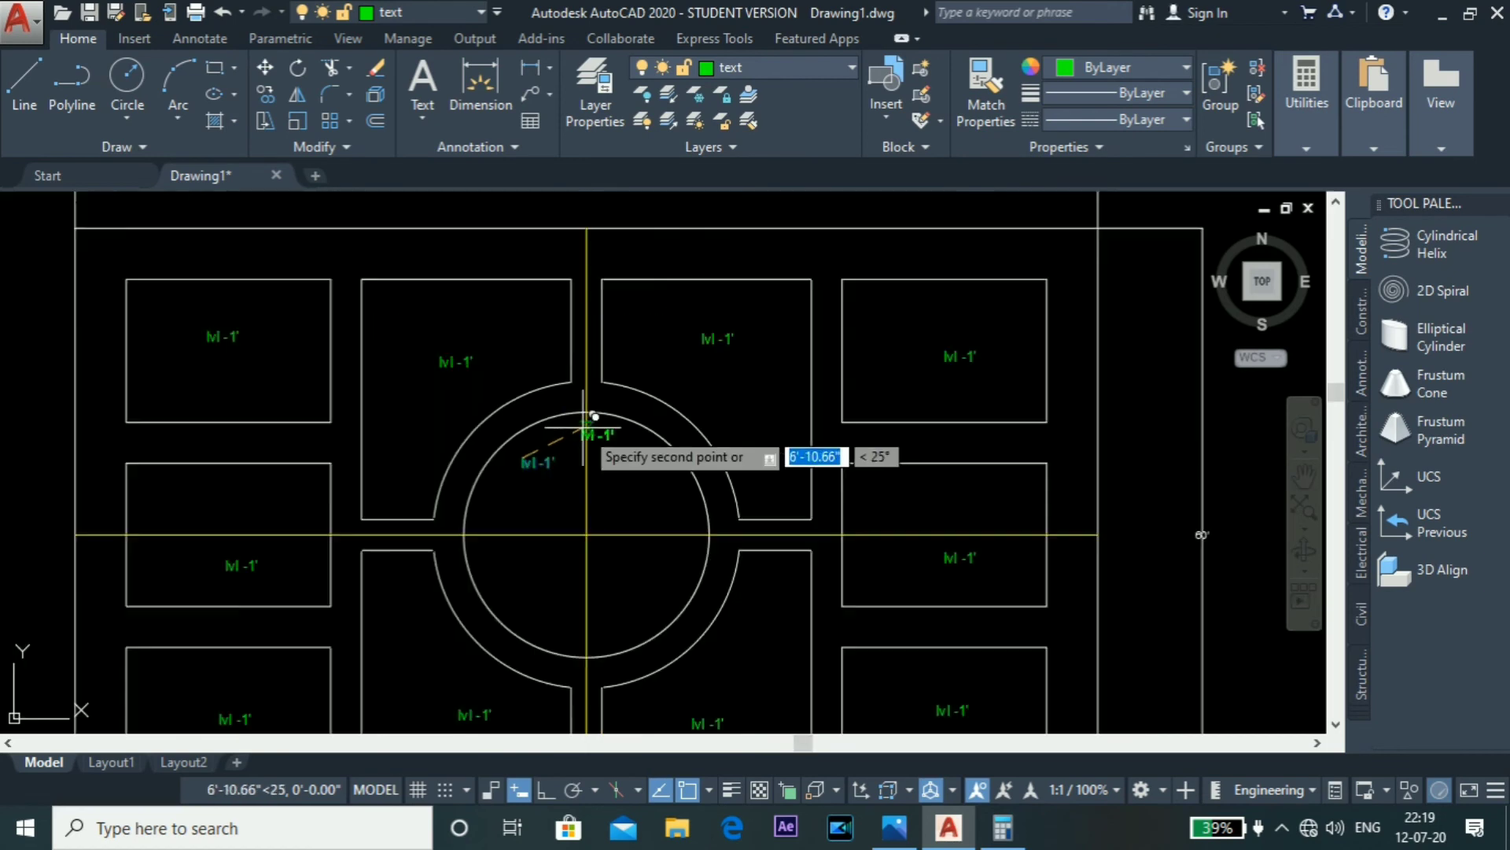
scroll(677, 240, up, 2)
scroll(675, 248, up, 4)
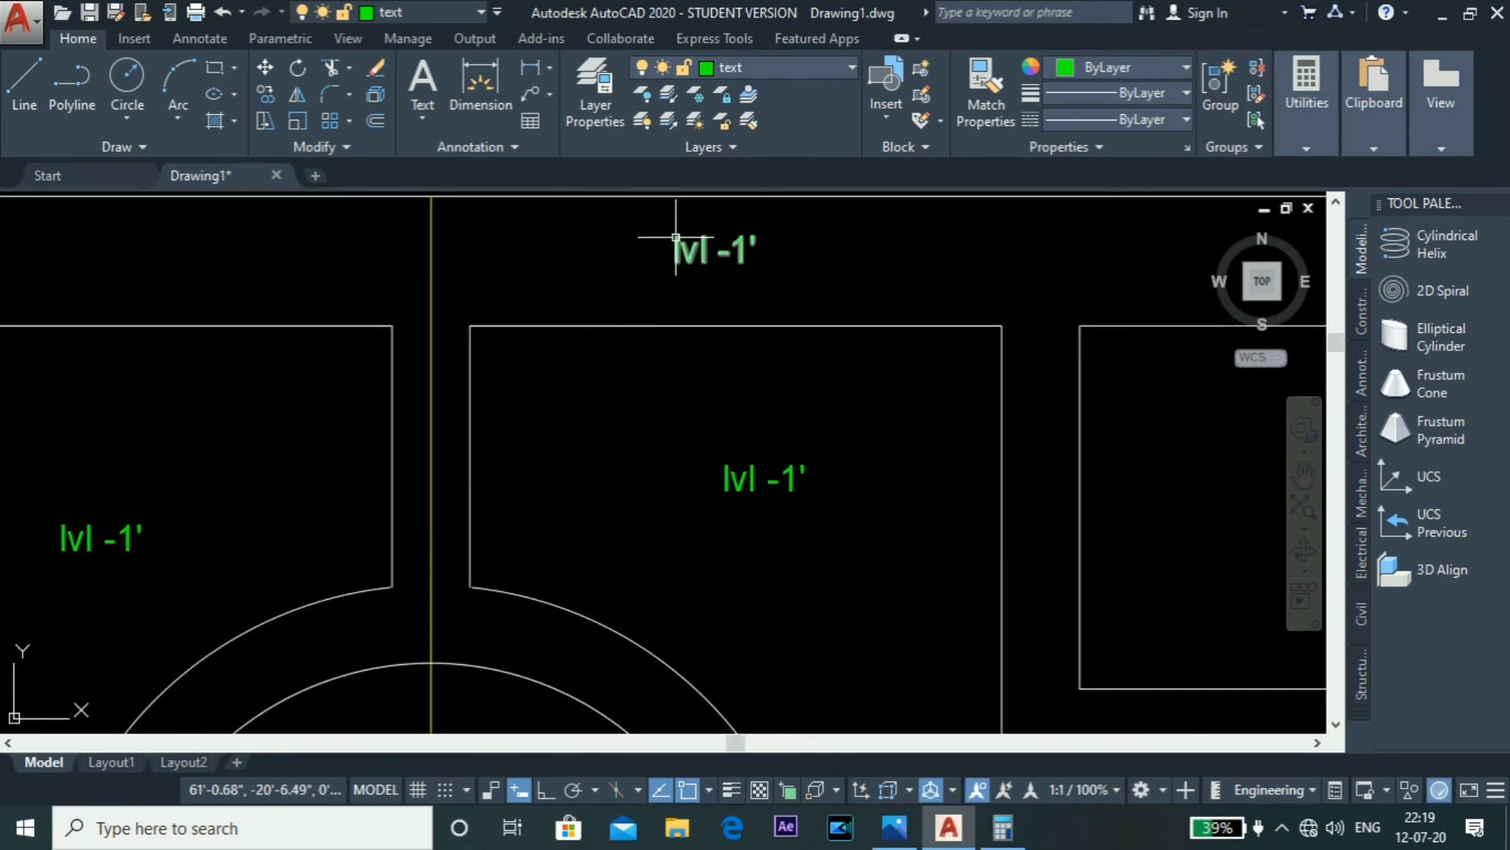
Step: Check the reference photo and change the top border strip's label to "lvl -2'"
double_click(754, 258)
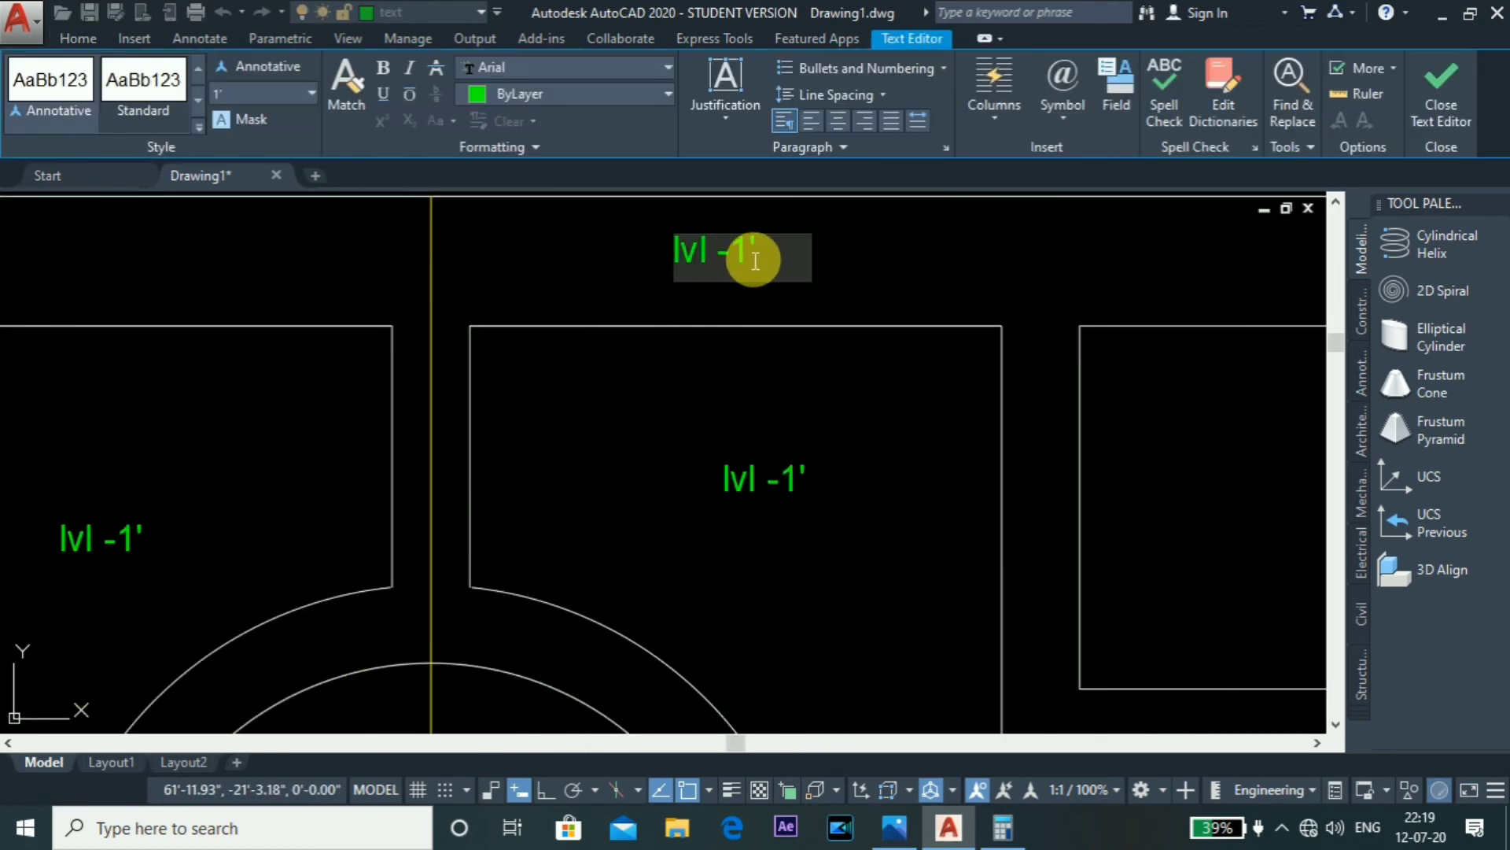
click(894, 826)
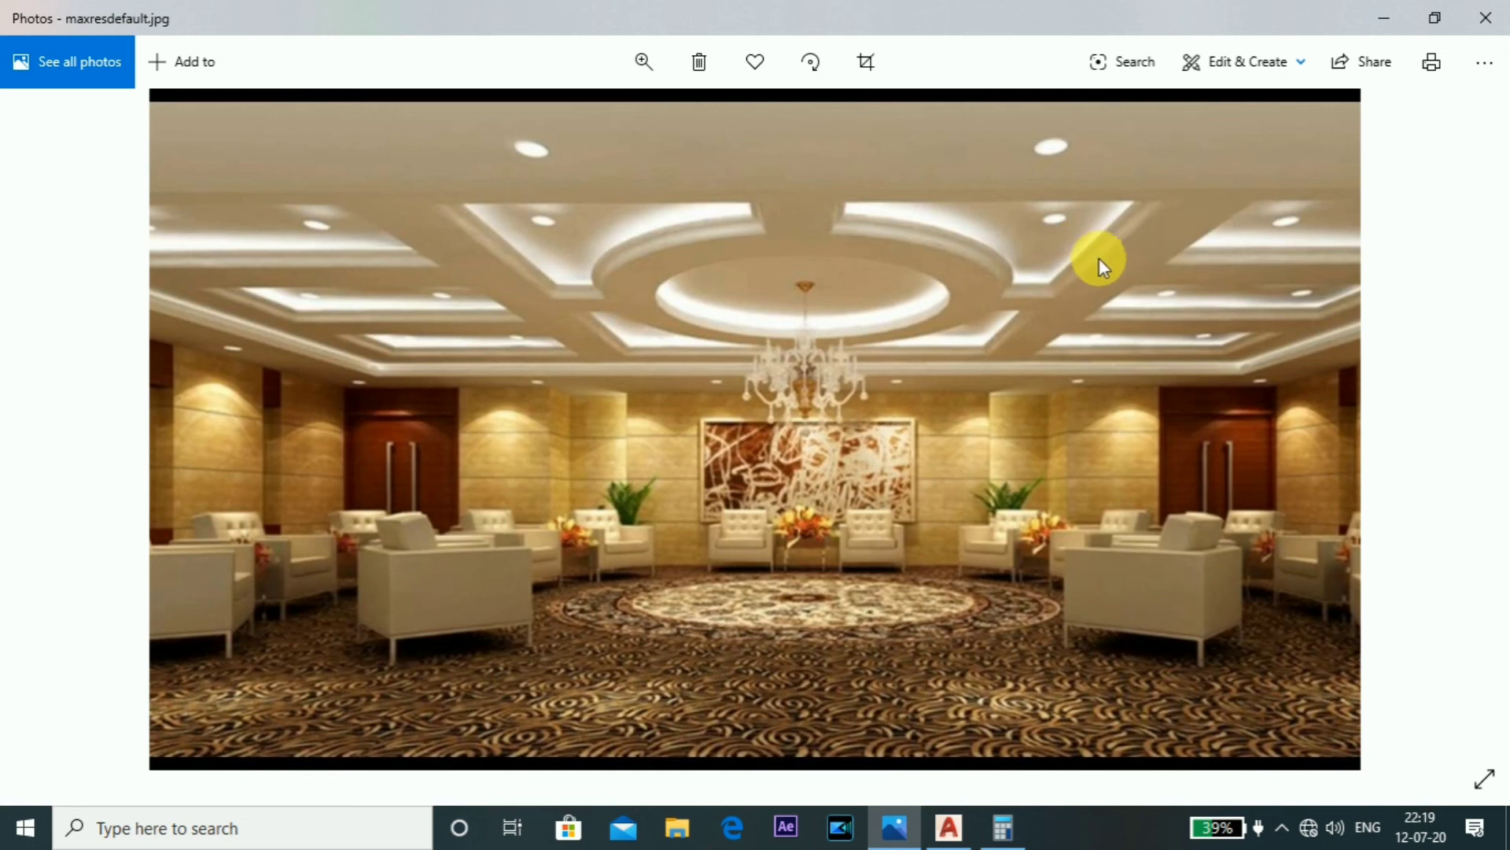
click(946, 838)
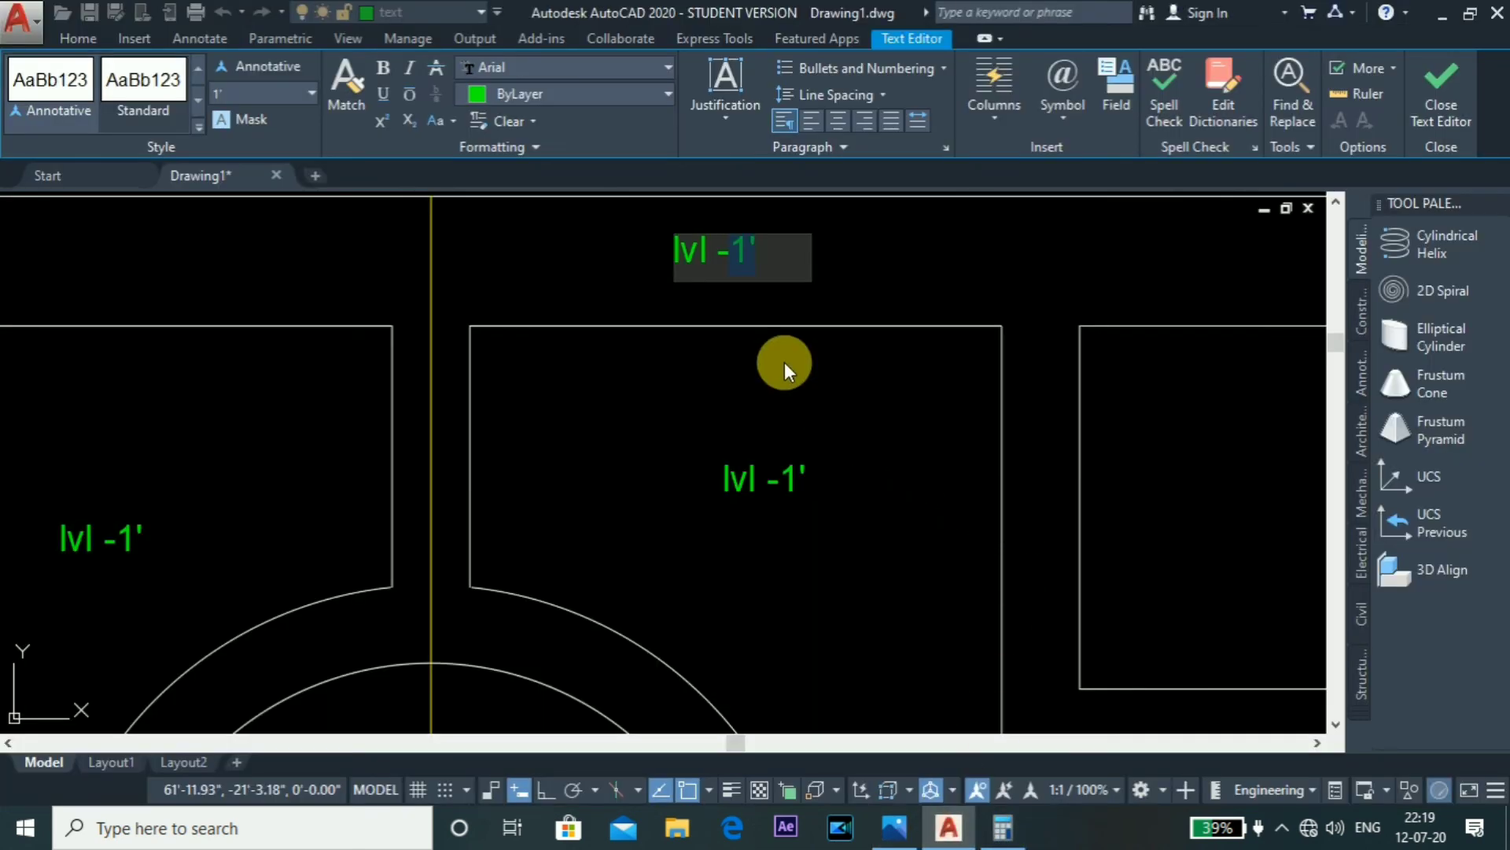
text(2')
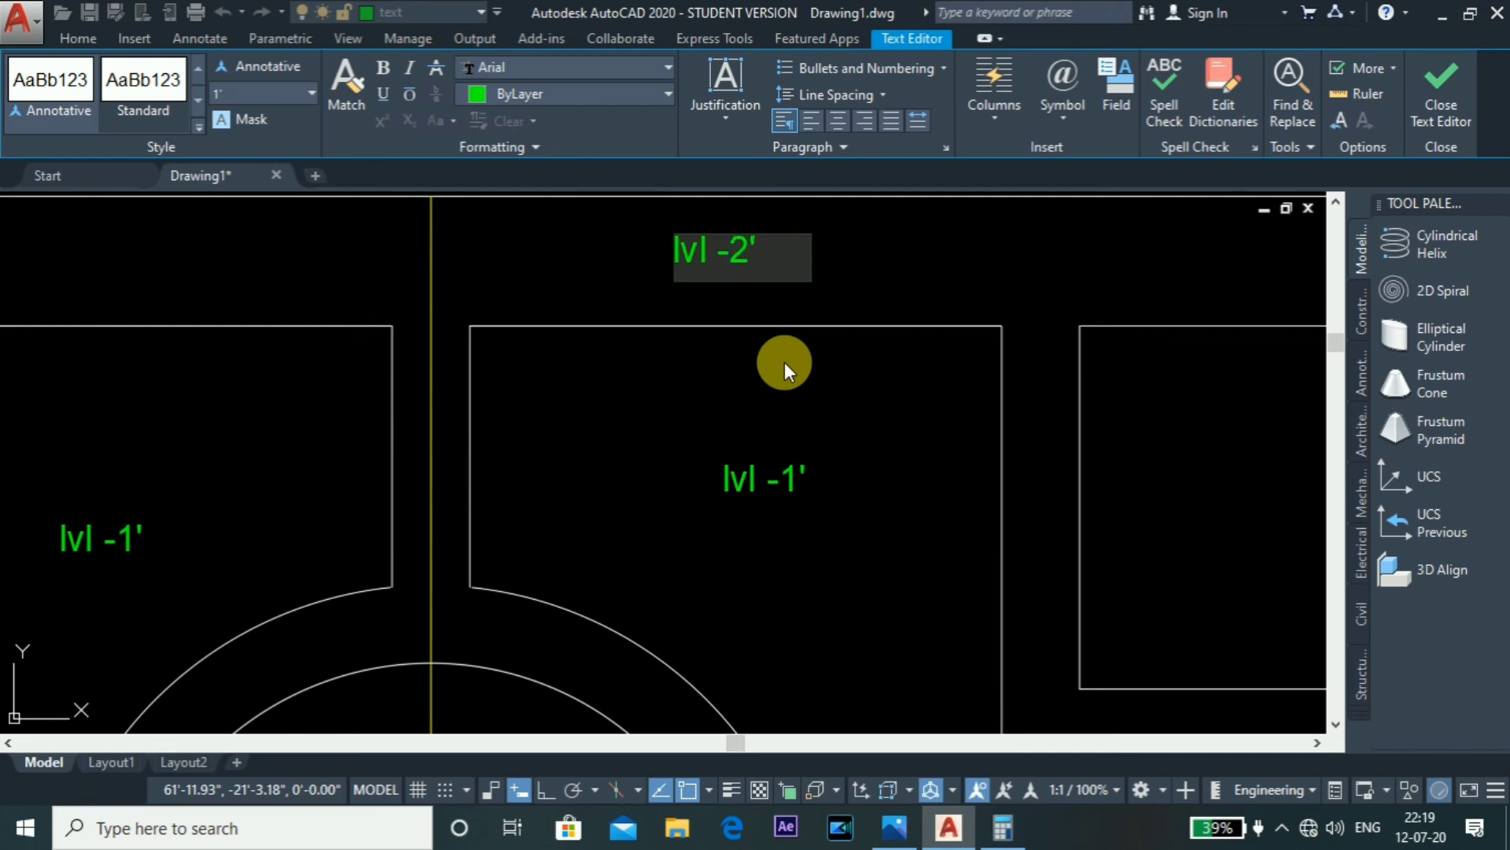
click(785, 361)
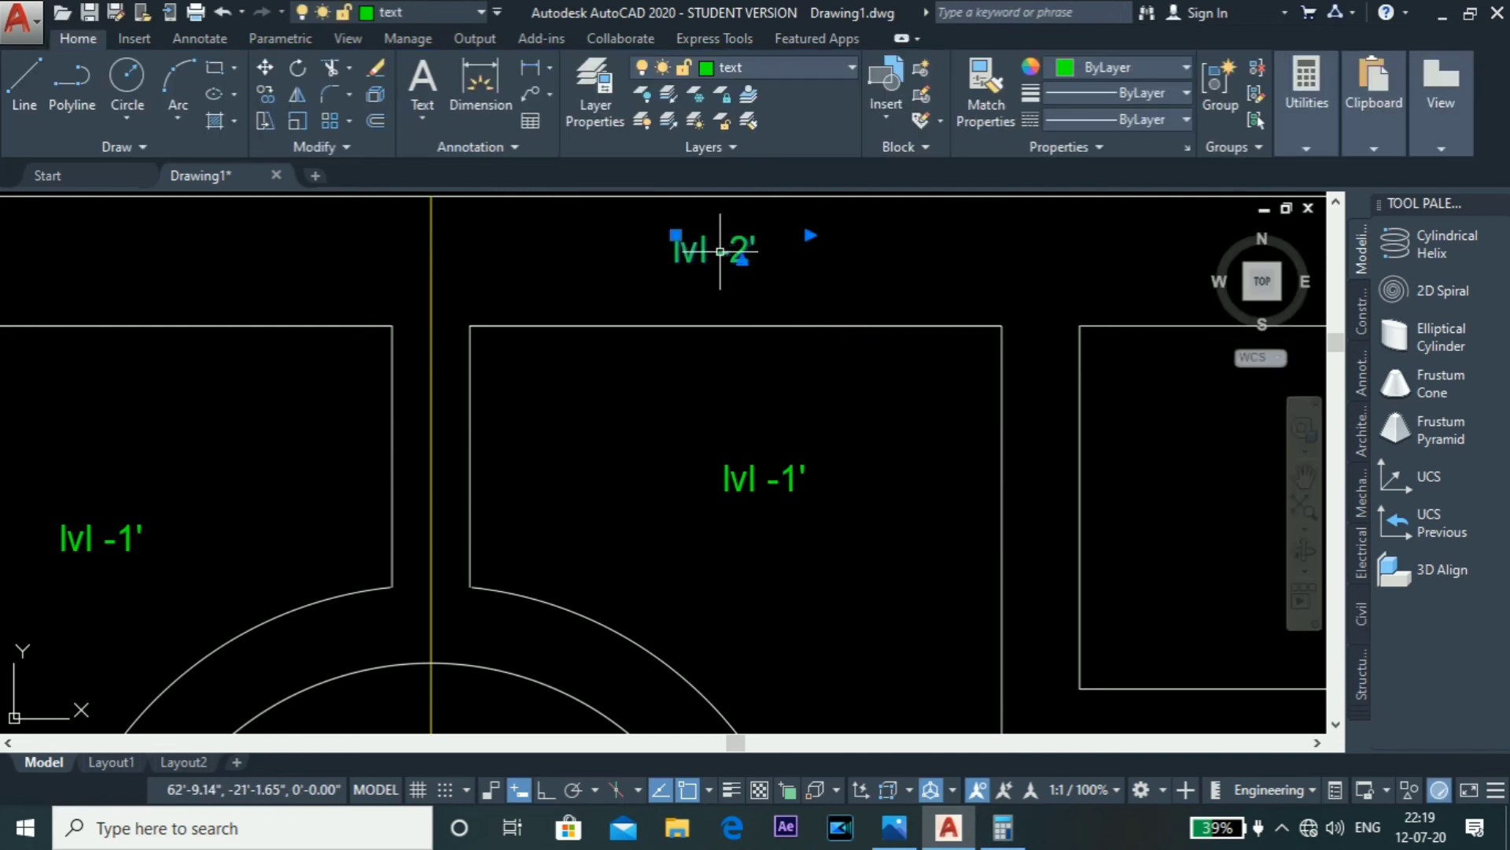
Step: Copy the "lvl -2'" label to the right border beside both corner panels and to the bottom border below the lower-right central panel
key(Return)
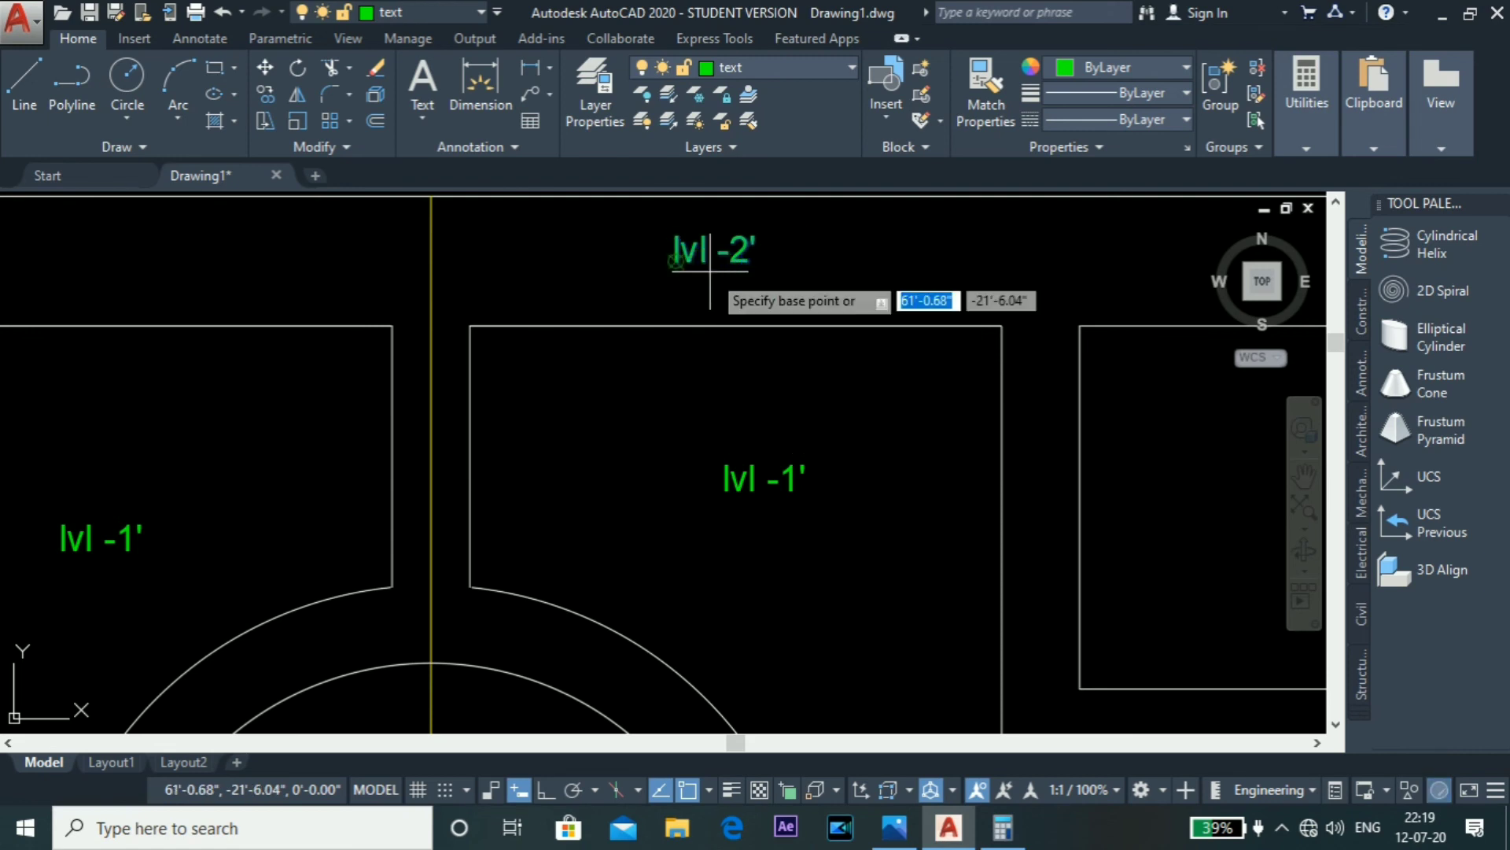
click(680, 271)
scroll(837, 377, down, 5)
scroll(967, 341, up, 1)
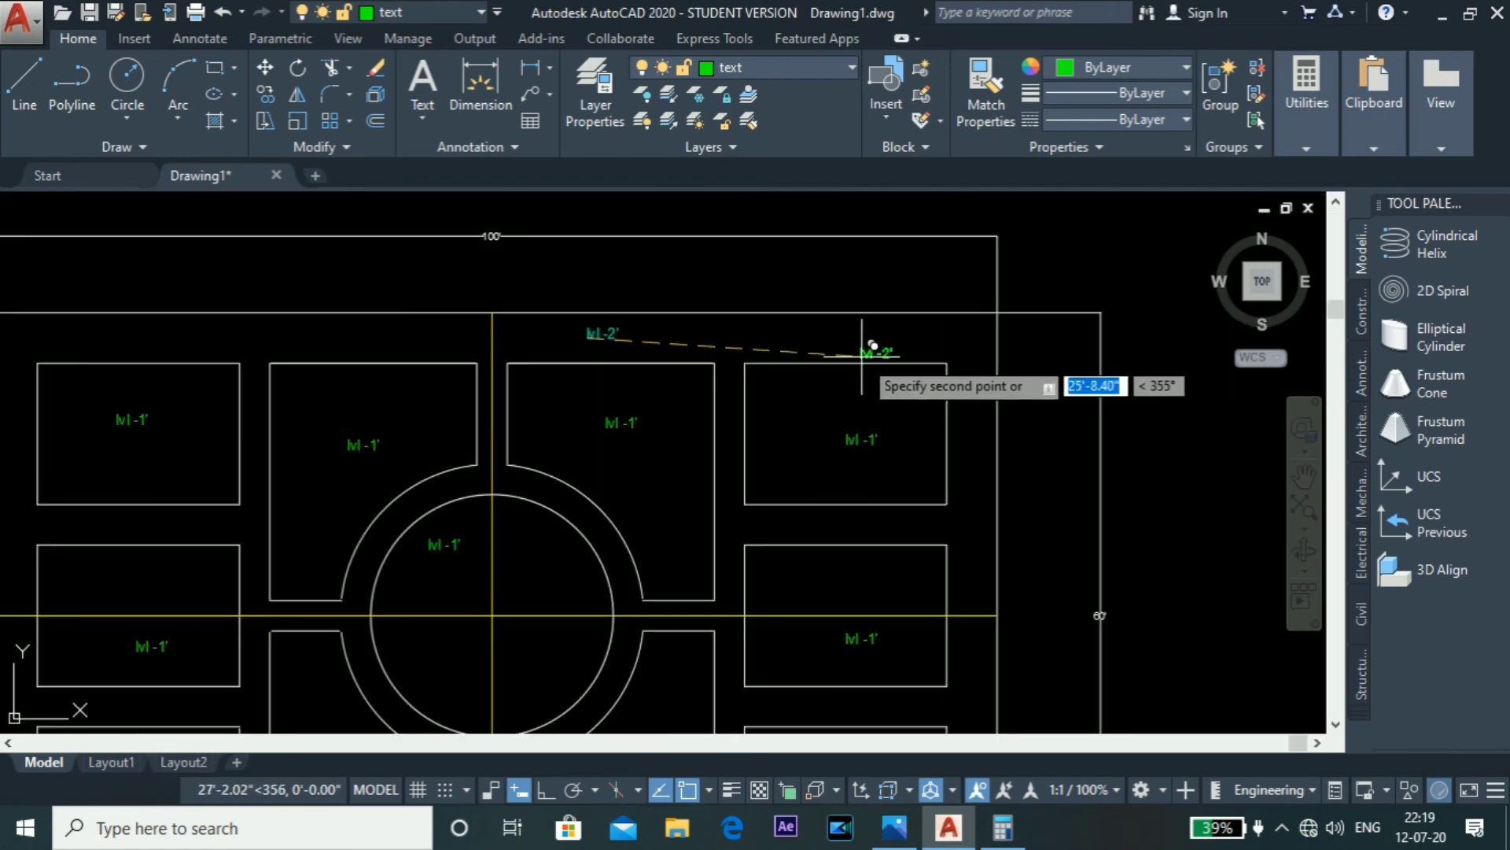
scroll(966, 428, up, 5)
scroll(923, 418, down, 8)
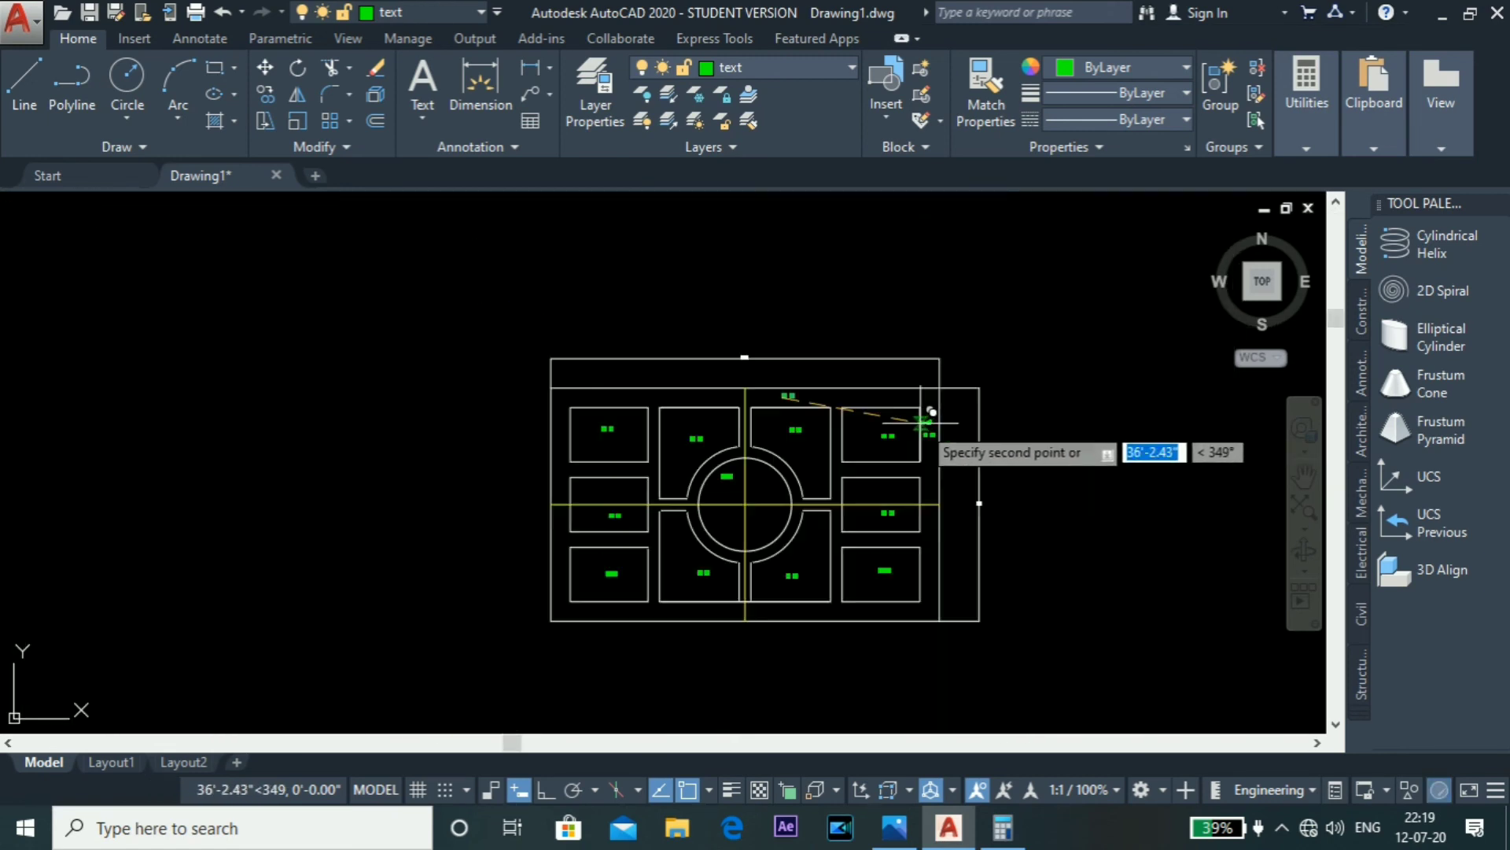
scroll(931, 574, up, 5)
click(929, 570)
scroll(1031, 533, down, 5)
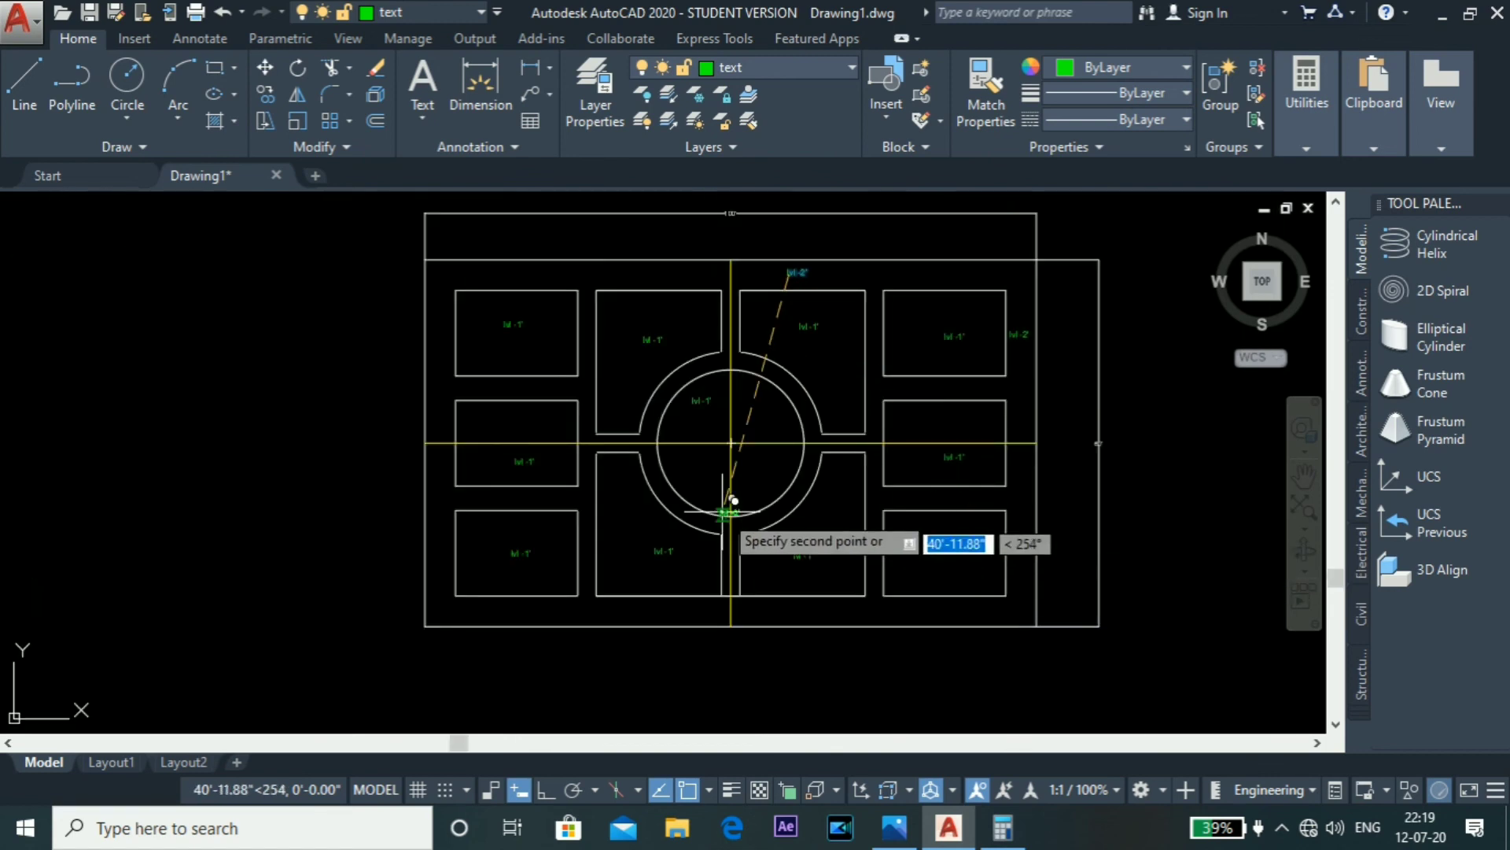
scroll(760, 621, up, 5)
scroll(824, 591, down, 5)
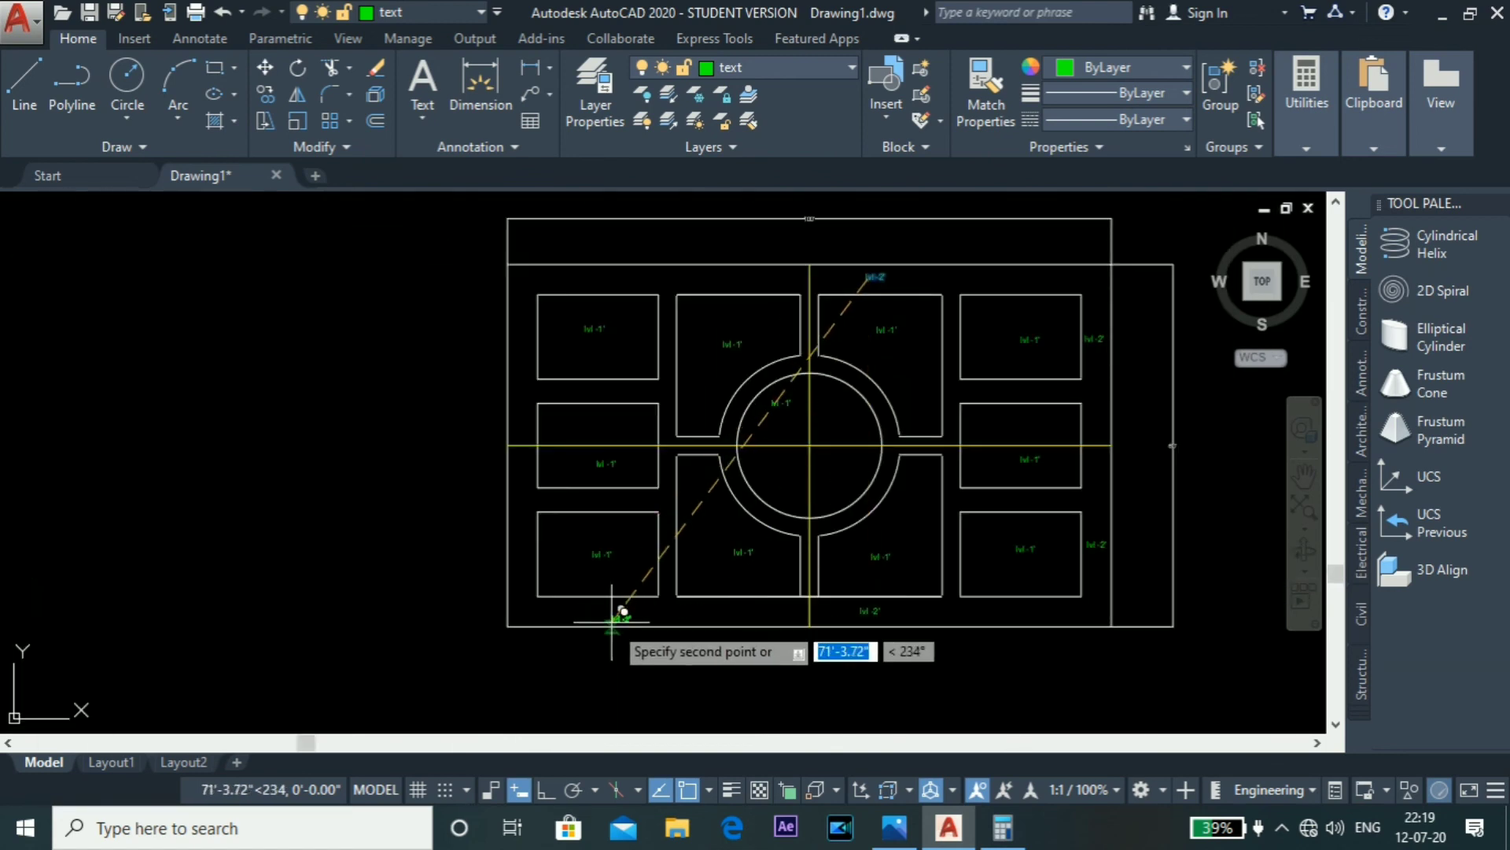
Step: Place "lvl -2'" copies below the lower-left panel, on the left border beside both corner panels, and between the upper and middle left panels
scroll(614, 621, up, 5)
scroll(643, 604, down, 5)
scroll(595, 497, up, 5)
scroll(686, 529, down, 4)
scroll(685, 550, down, 5)
scroll(874, 488, up, 5)
scroll(708, 480, down, 5)
scroll(649, 450, up, 5)
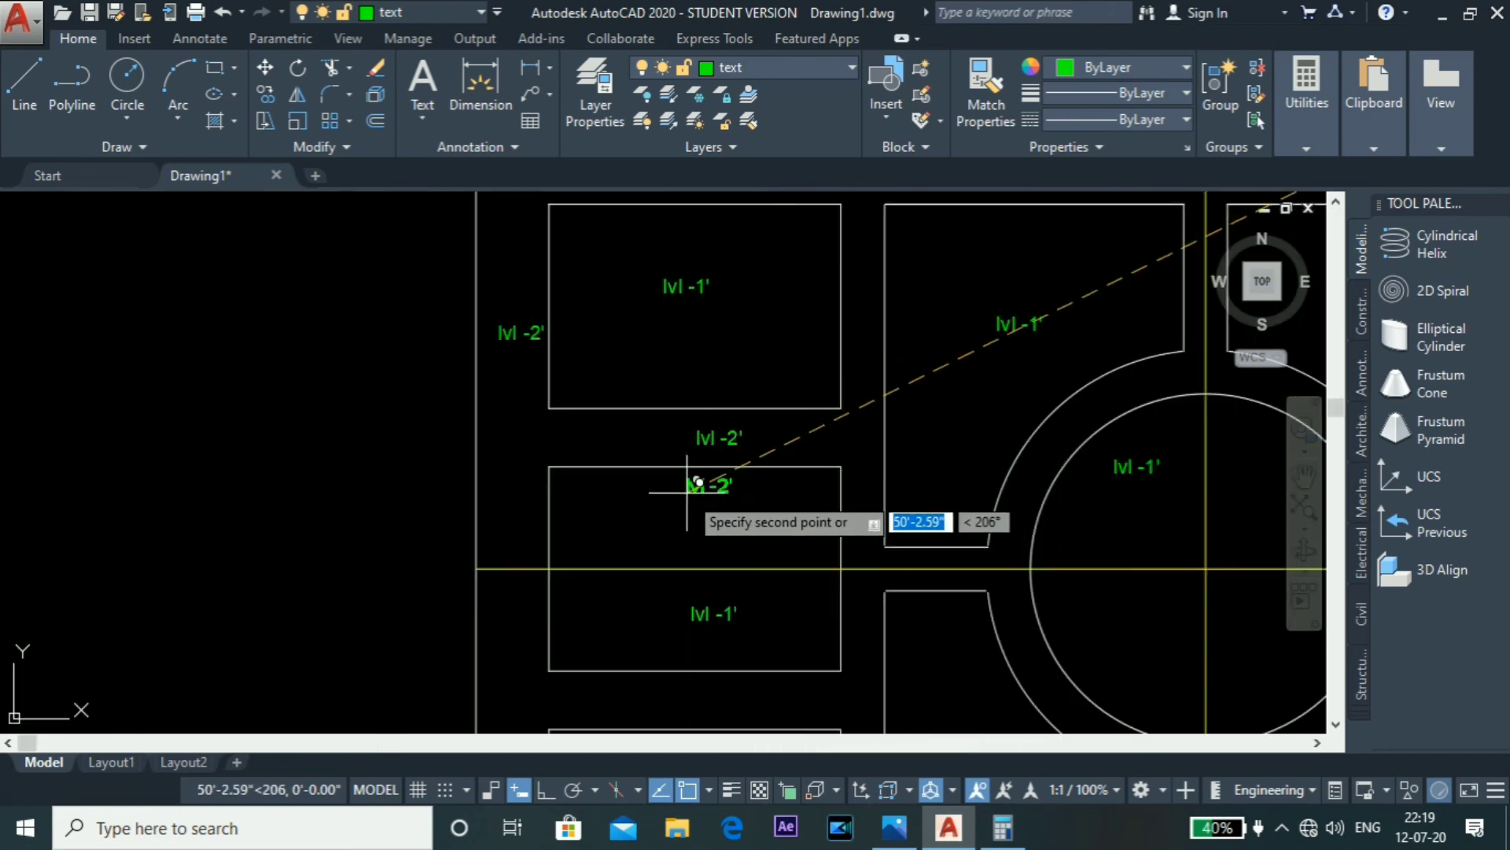
Step: Place "lvl -2'" copies in the gap below the middle left panel and in both gaps between the right column's panels
scroll(697, 481, down, 5)
scroll(683, 538, up, 5)
scroll(672, 502, down, 5)
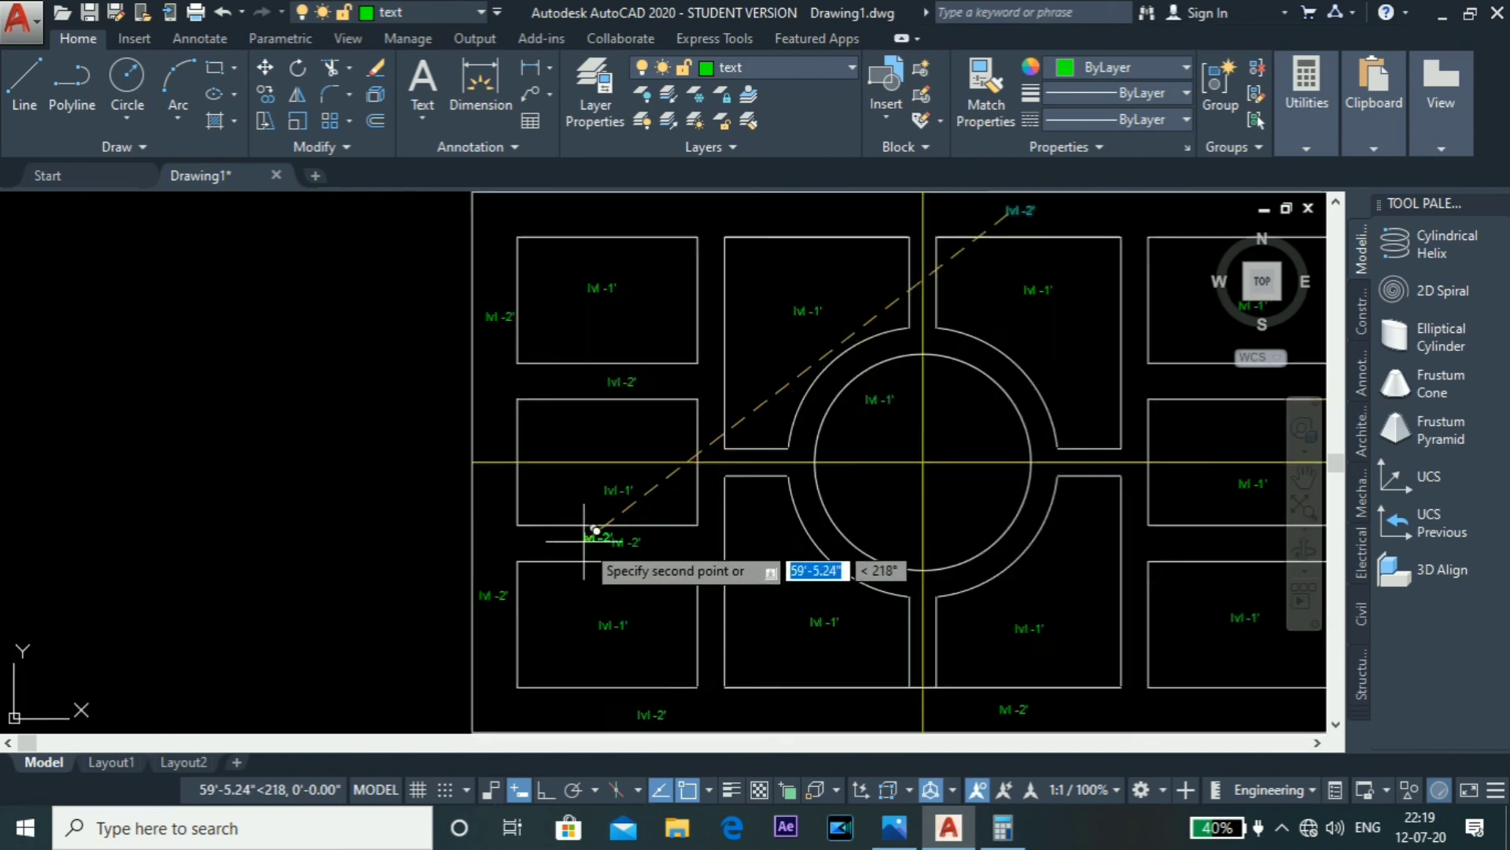
scroll(809, 540, up, 5)
scroll(954, 525, down, 5)
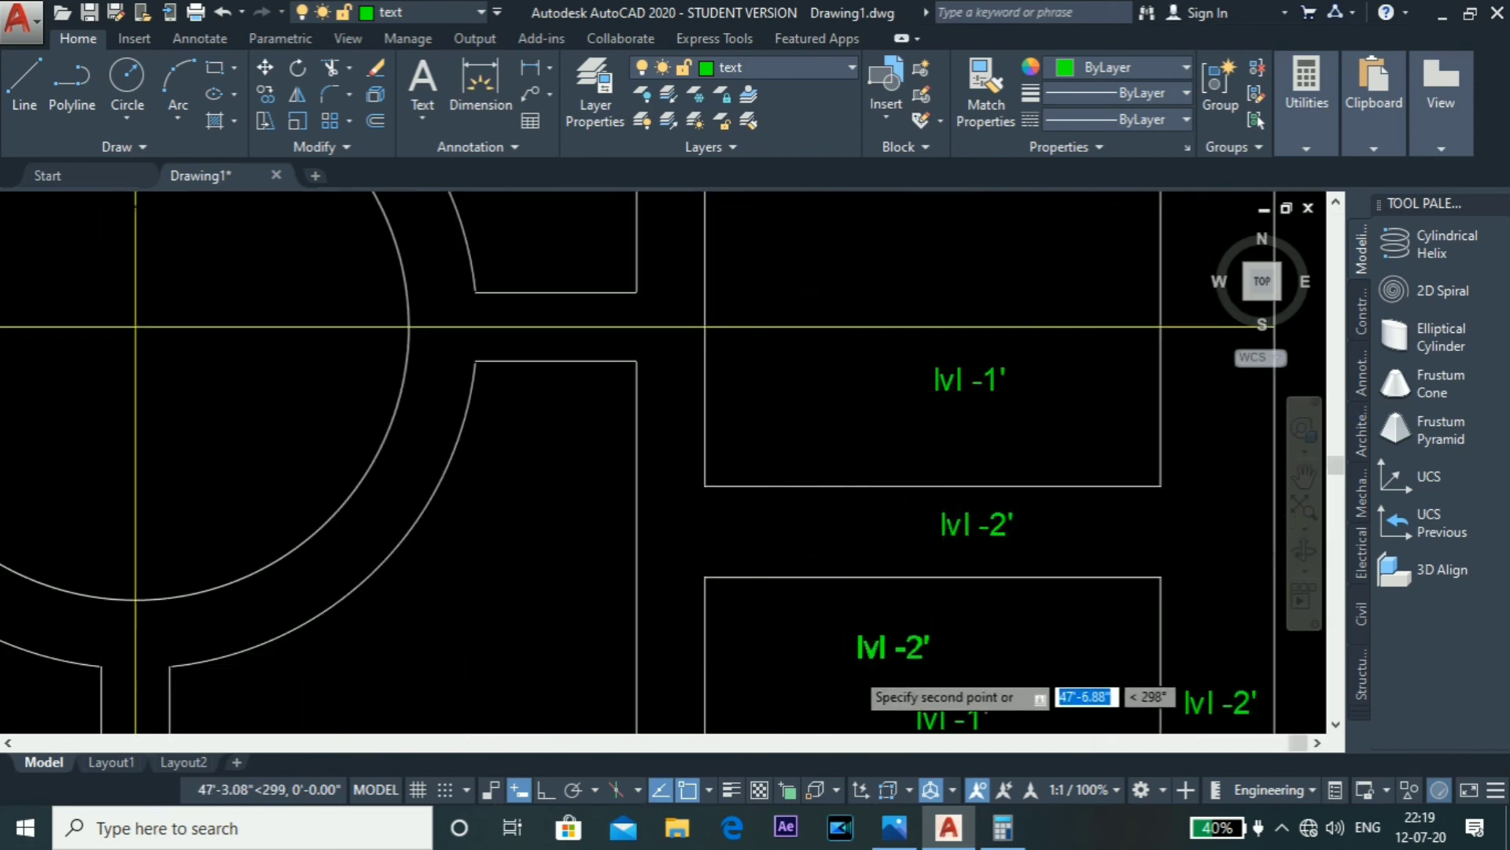
scroll(865, 541, up, 5)
Step: Place "lvl -2'" copies on the top border above the upper-right and upper-left corner panels
scroll(848, 582, down, 5)
scroll(833, 640, up, 6)
scroll(983, 385, down, 4)
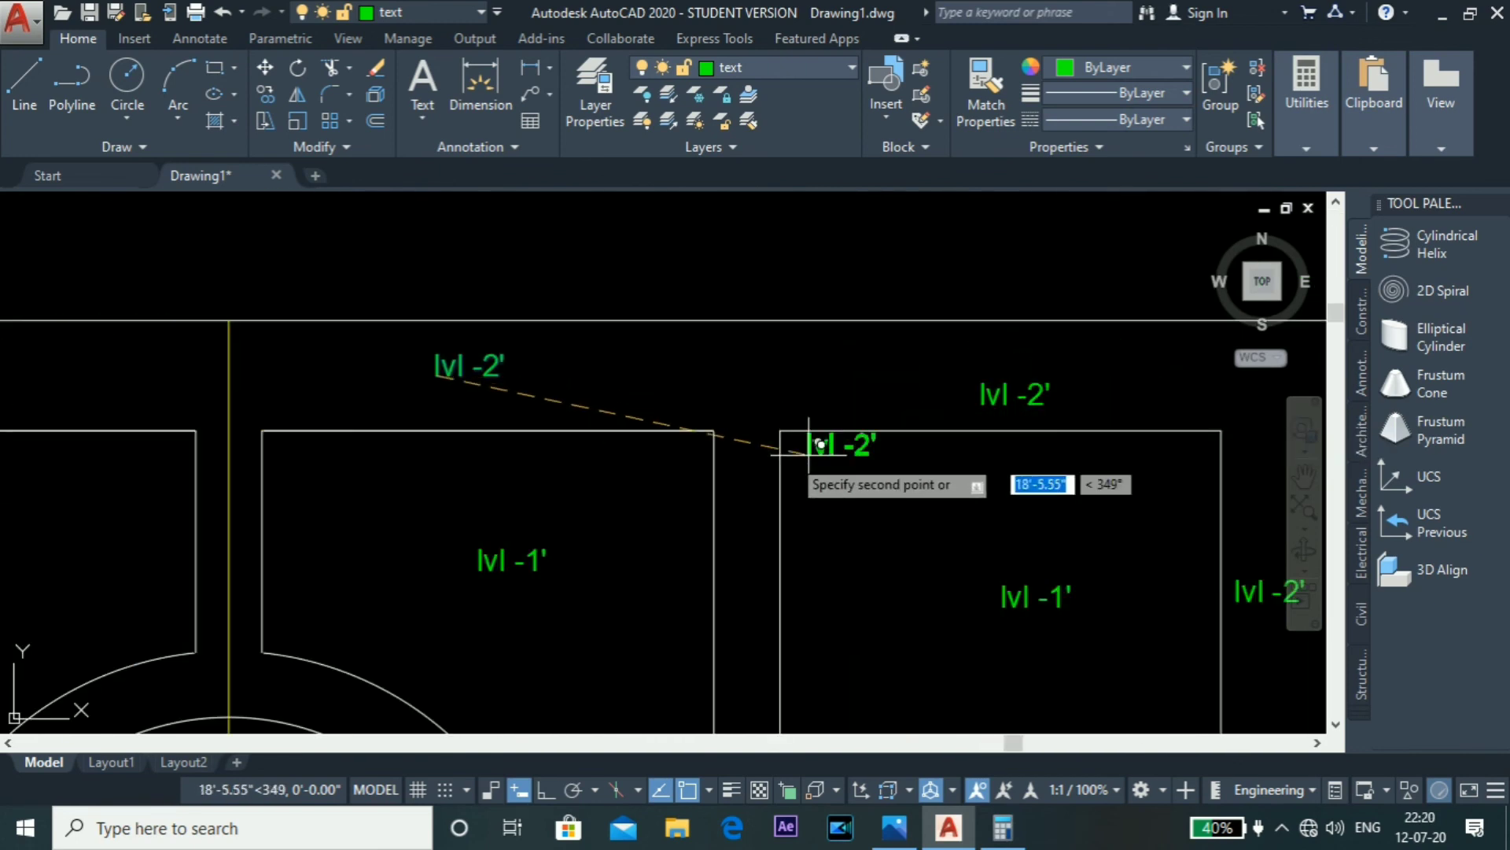
scroll(306, 425, up, 5)
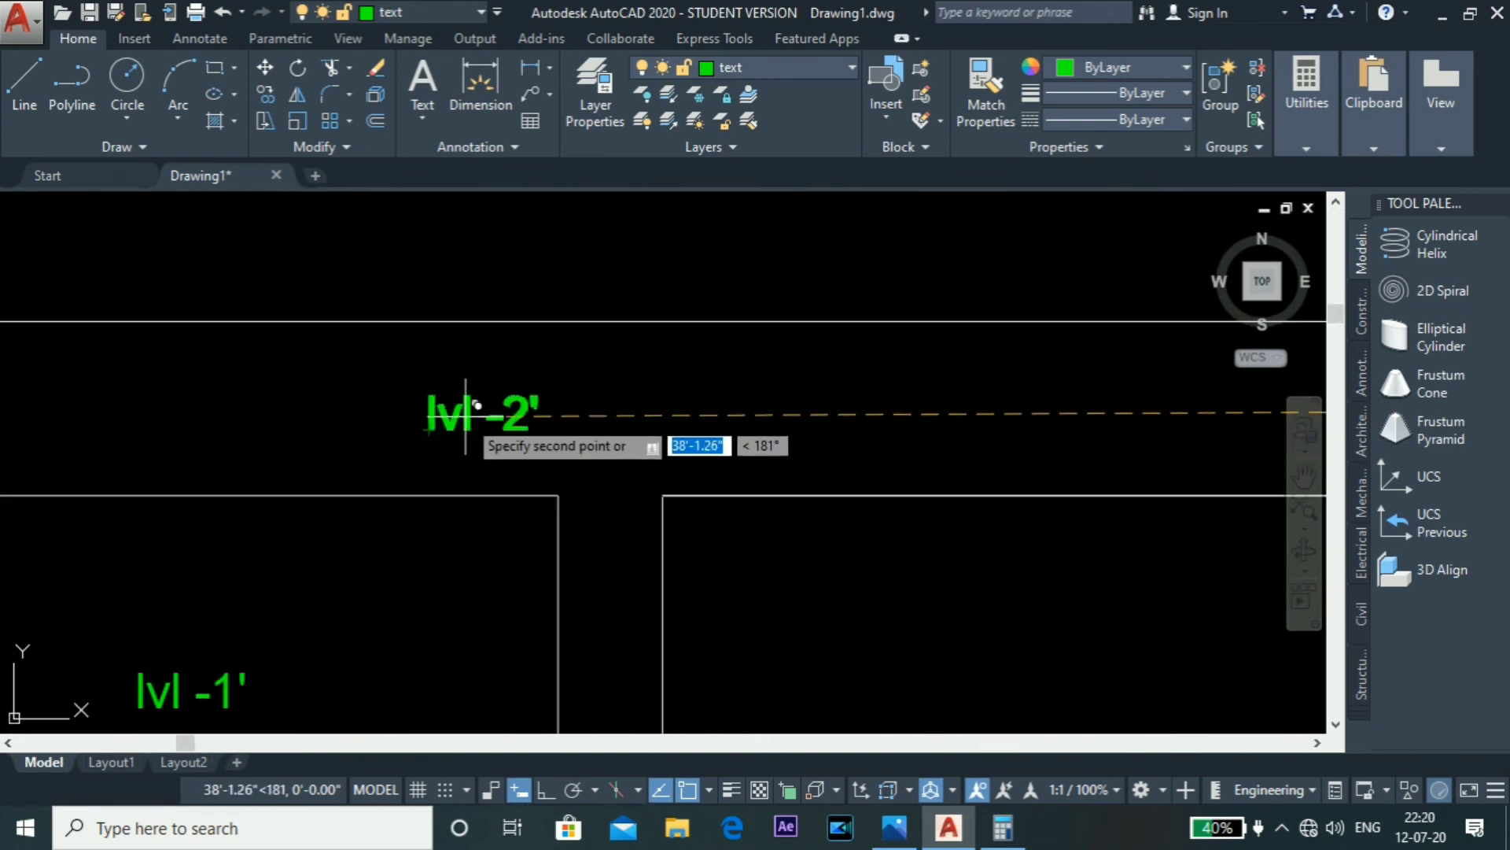
Step: Place a "lvl -2'" copy in the vertical gap between the left column and the lower-left central panel
scroll(488, 413, down, 4)
scroll(573, 428, up, 5)
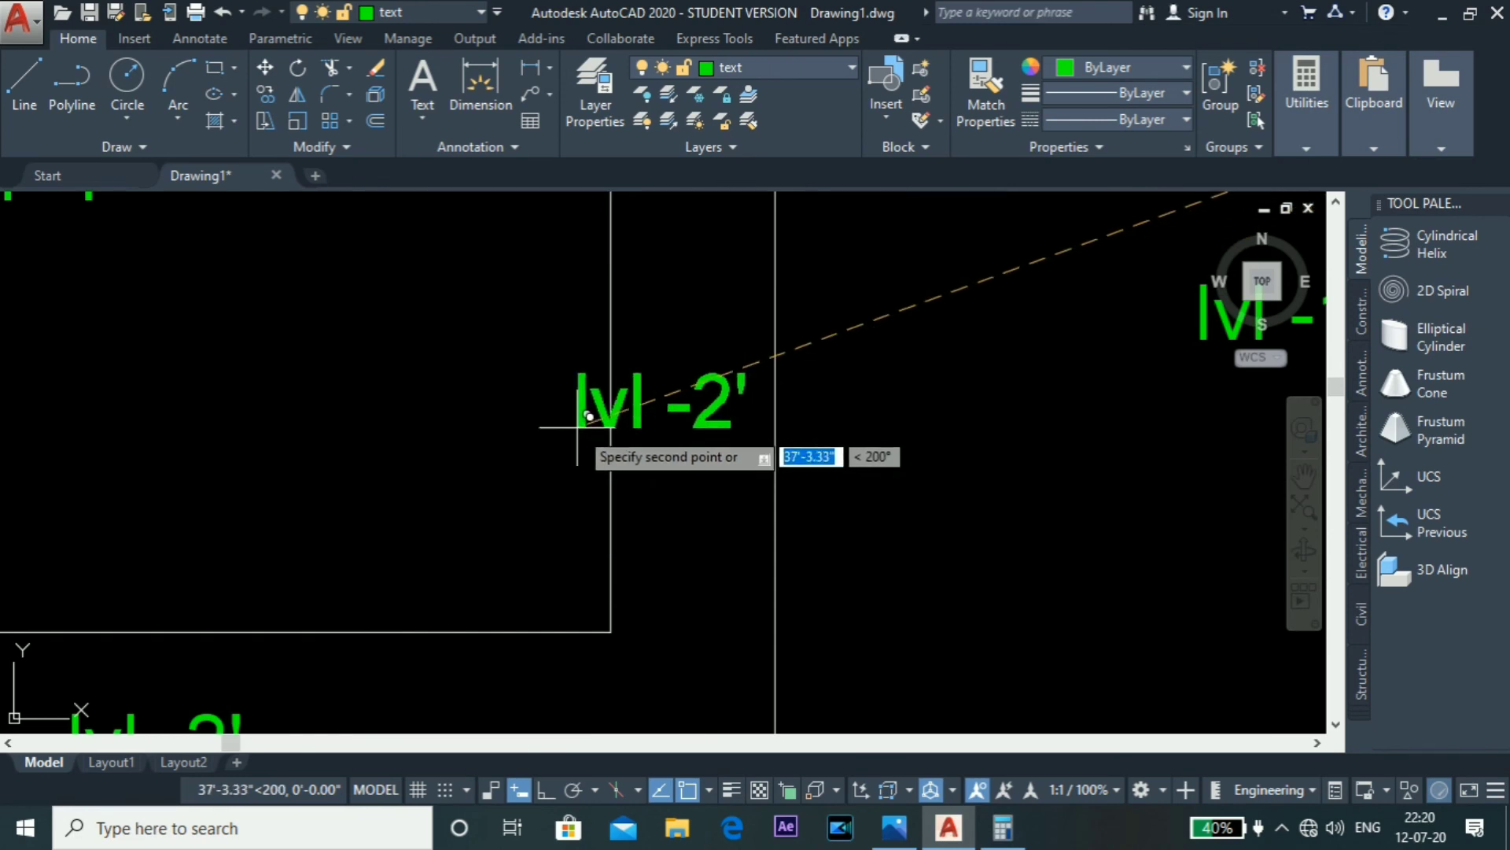
scroll(792, 426, up, 5)
scroll(488, 470, down, 6)
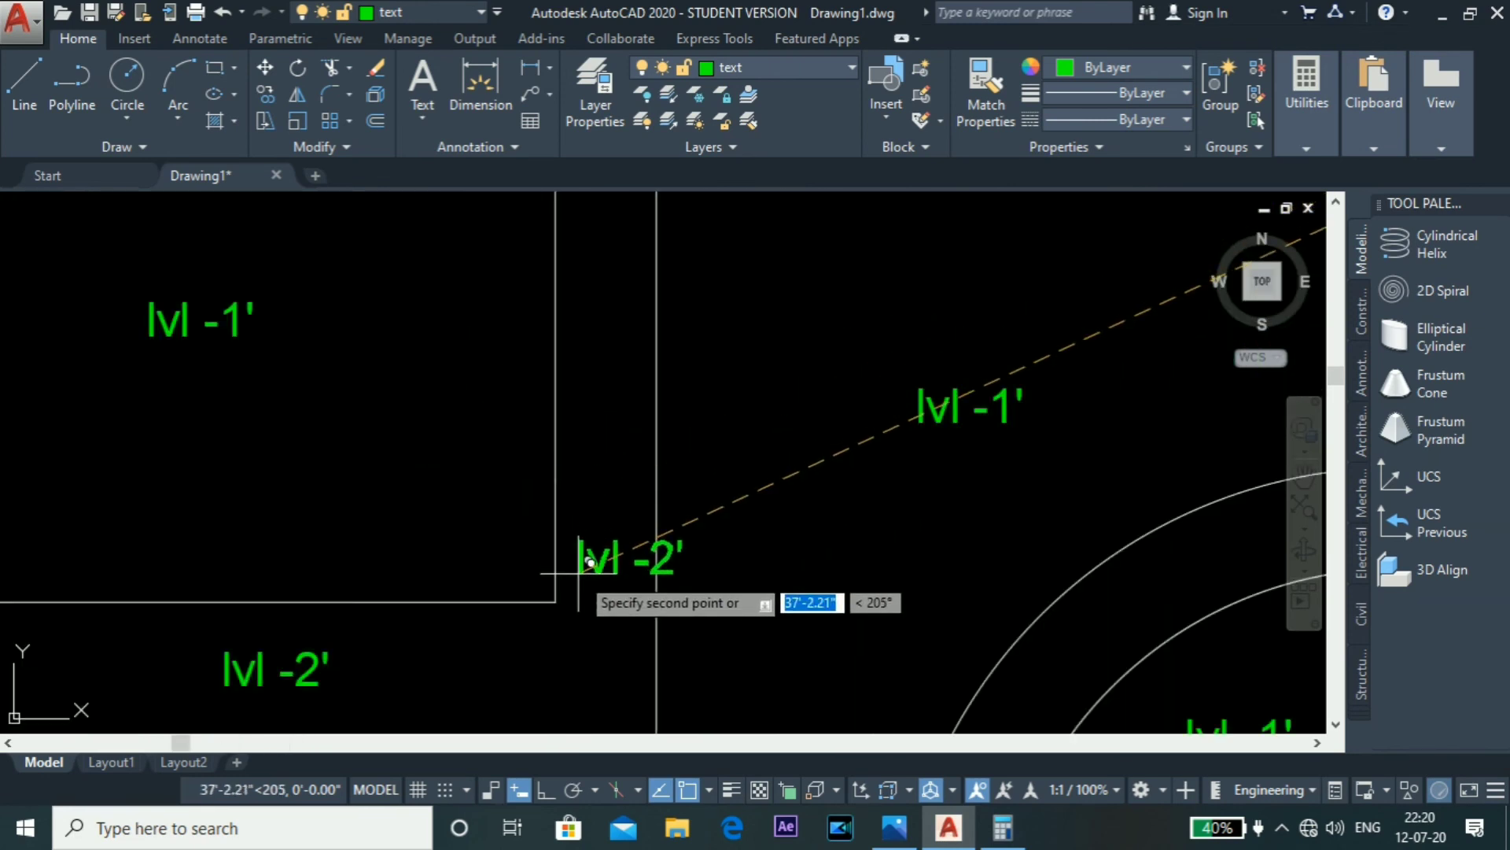
scroll(542, 550, down, 5)
scroll(535, 582, up, 7)
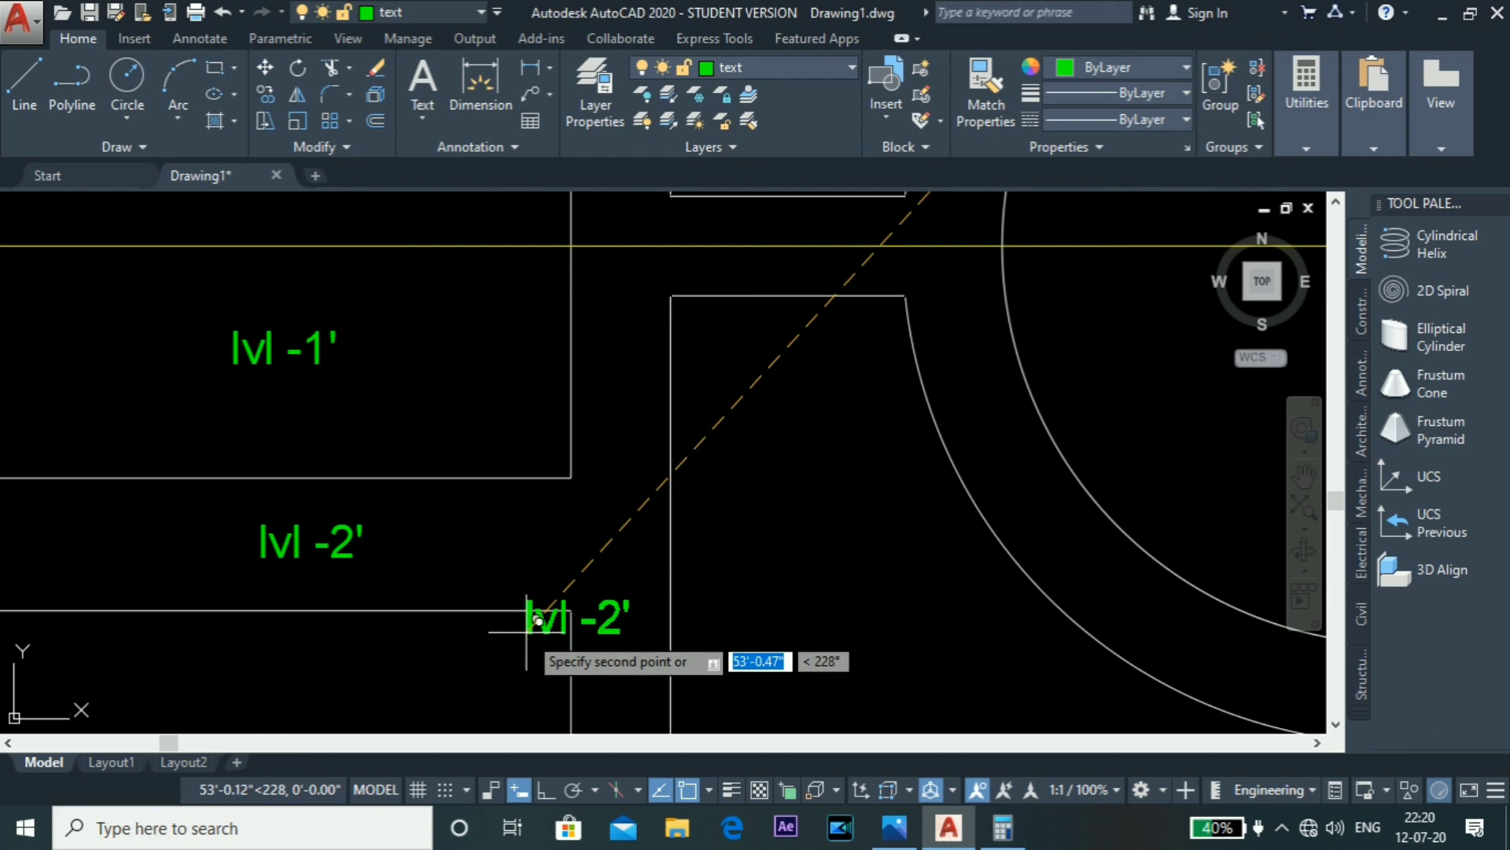
scroll(578, 556, down, 6)
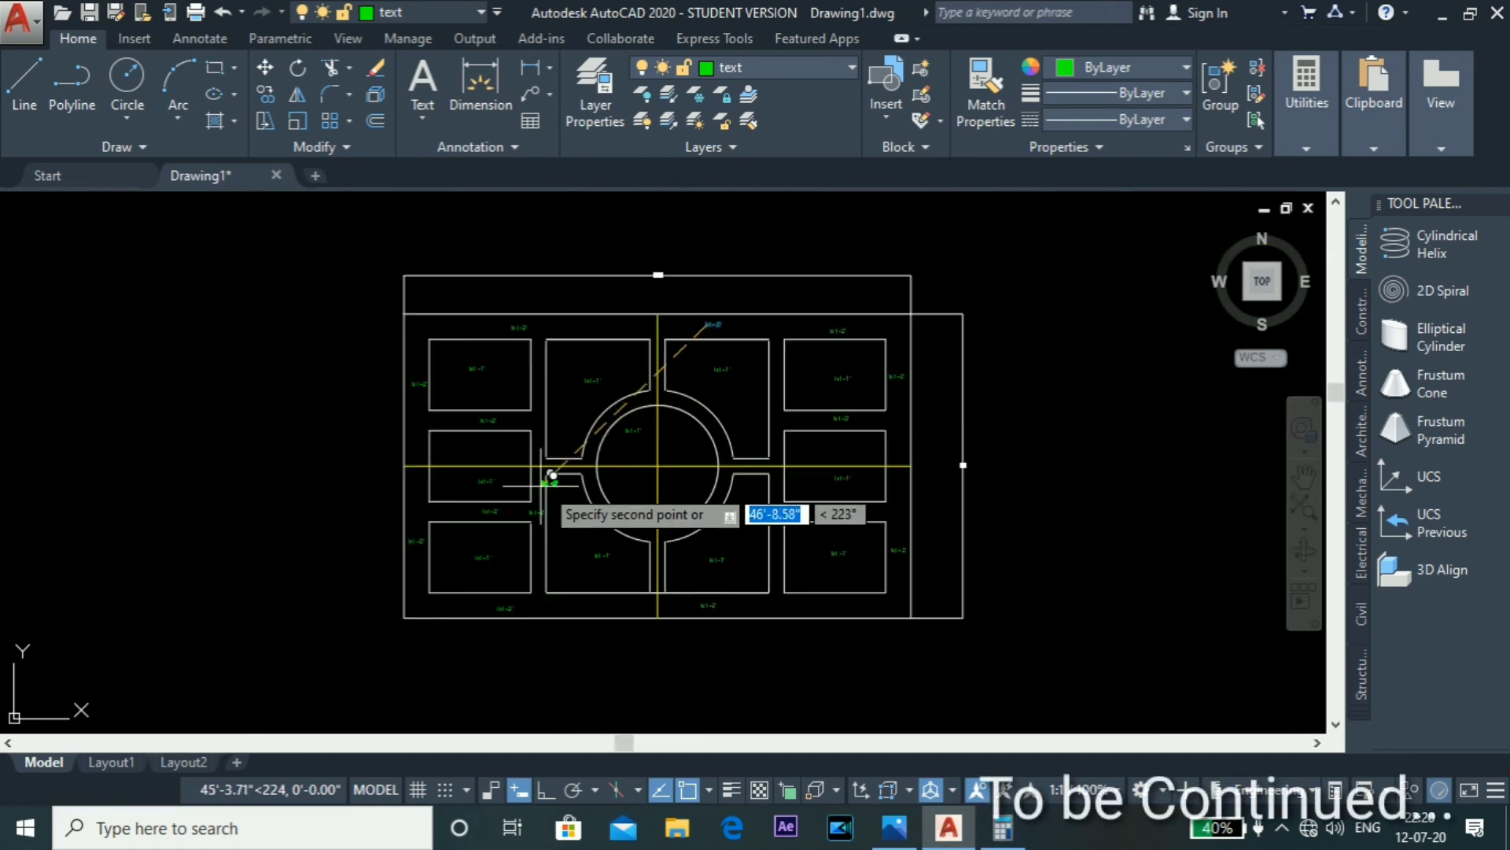
Step: Place a "lvl -2'" copy in the vertical gap between the lower-right central panel and the right column, and finish copying
scroll(743, 464, up, 7)
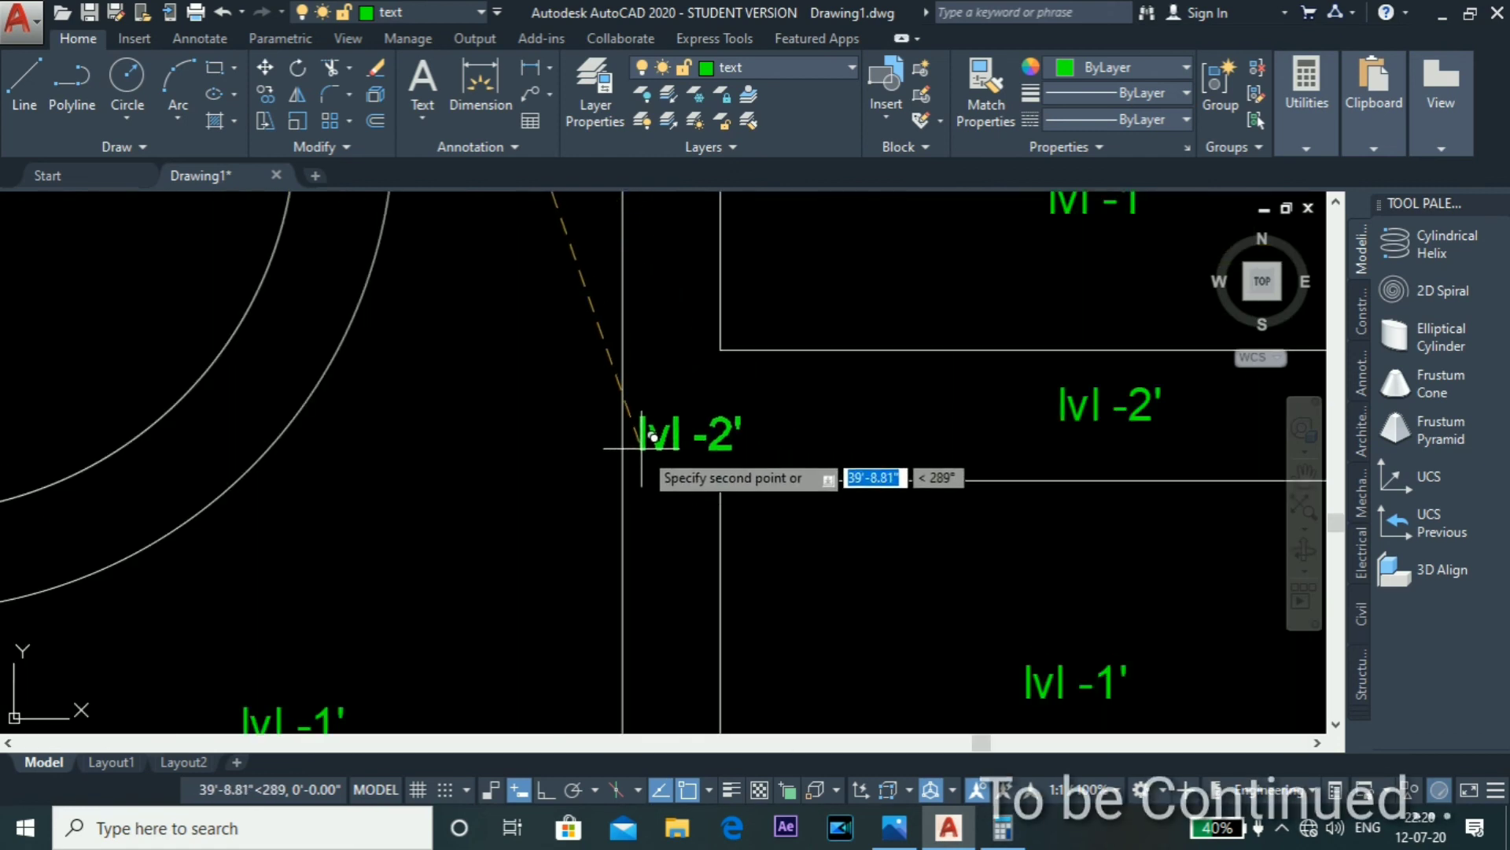
click(636, 442)
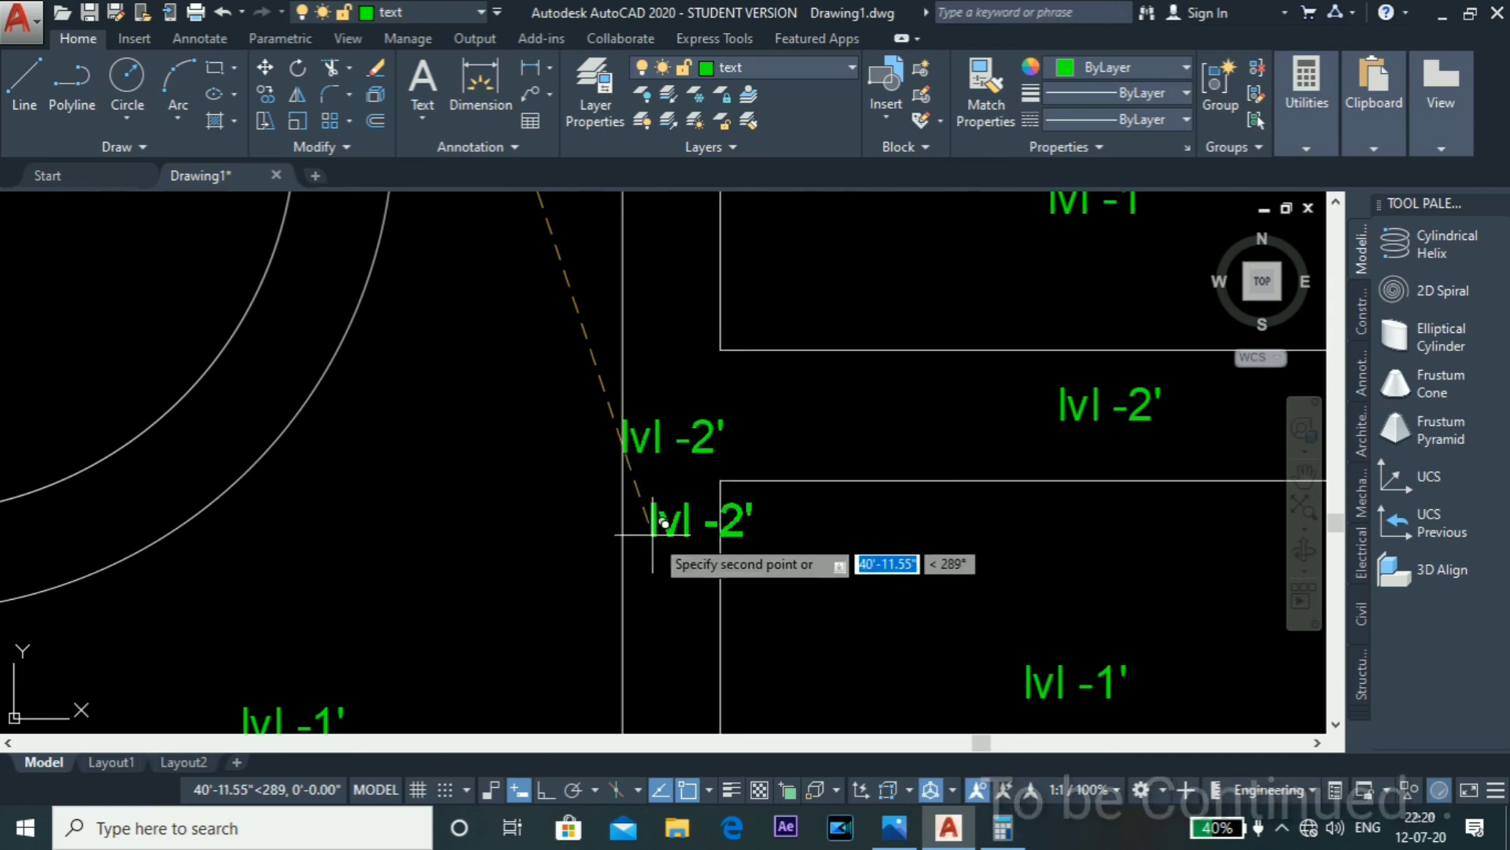
scroll(665, 523, down, 6)
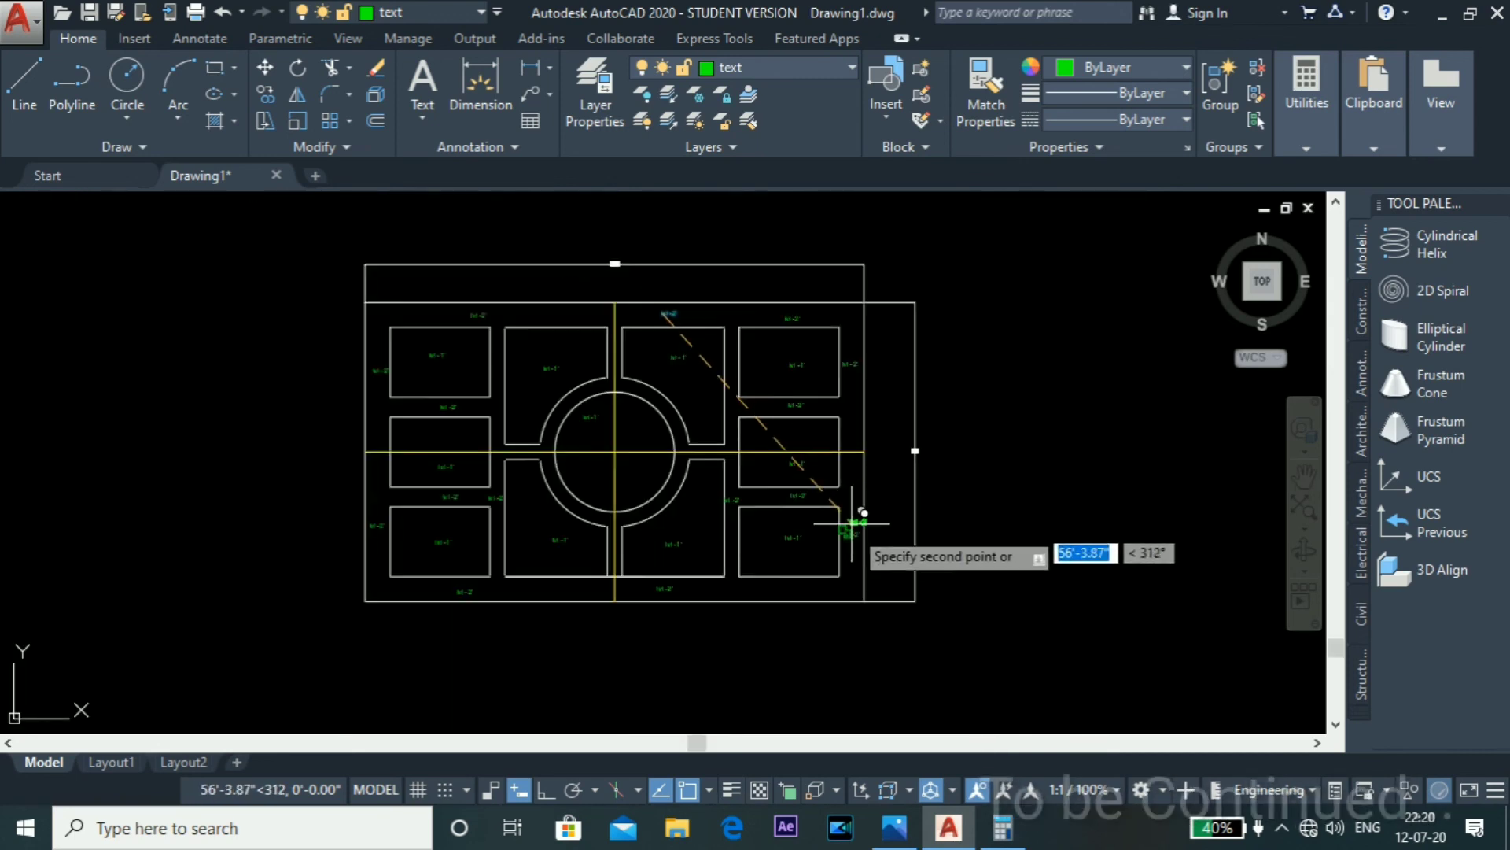
key(Escape)
scroll(610, 370, up, 5)
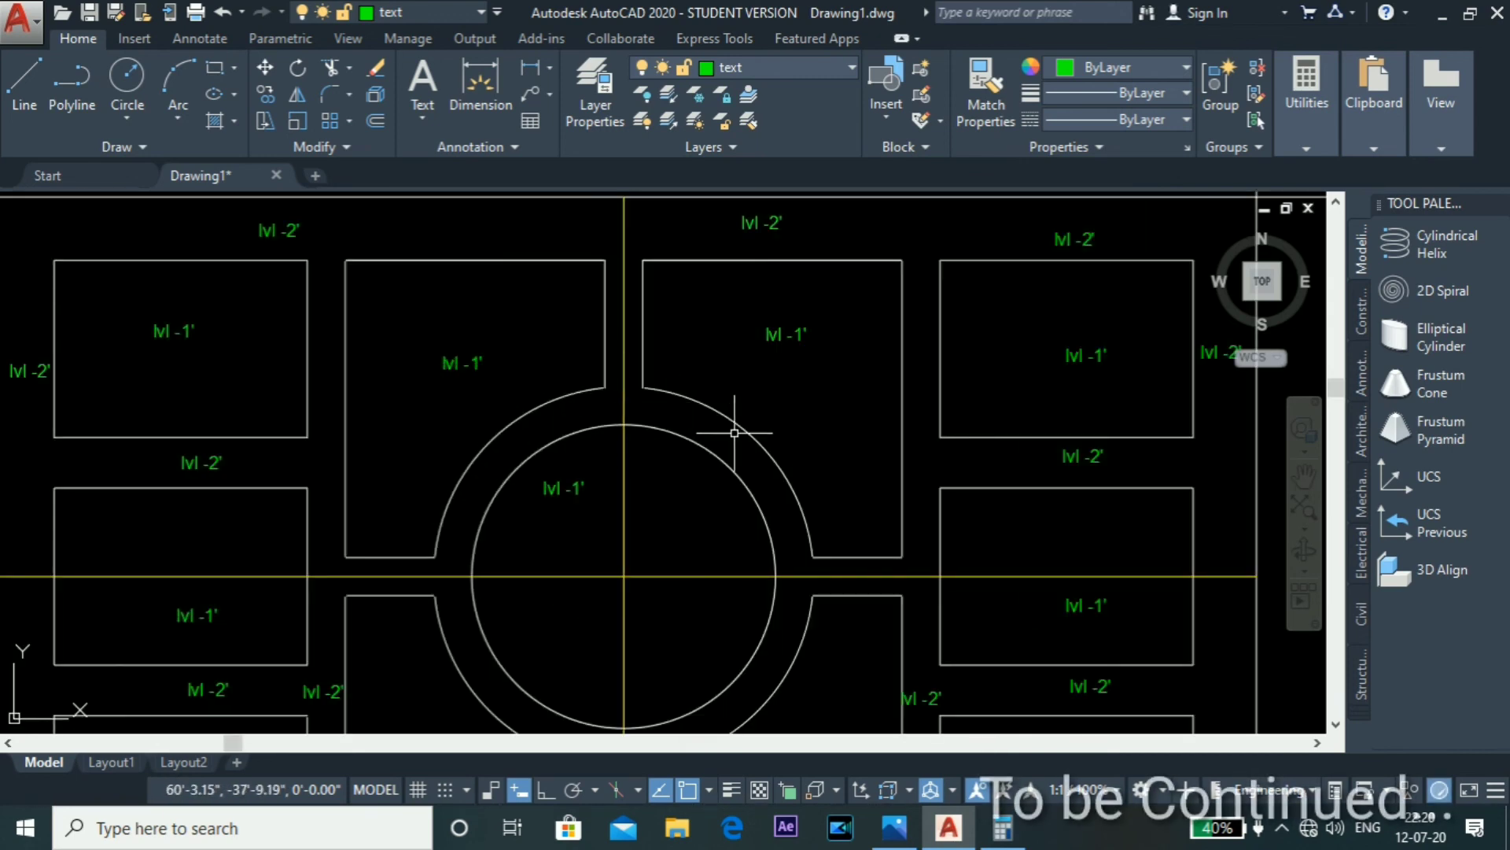